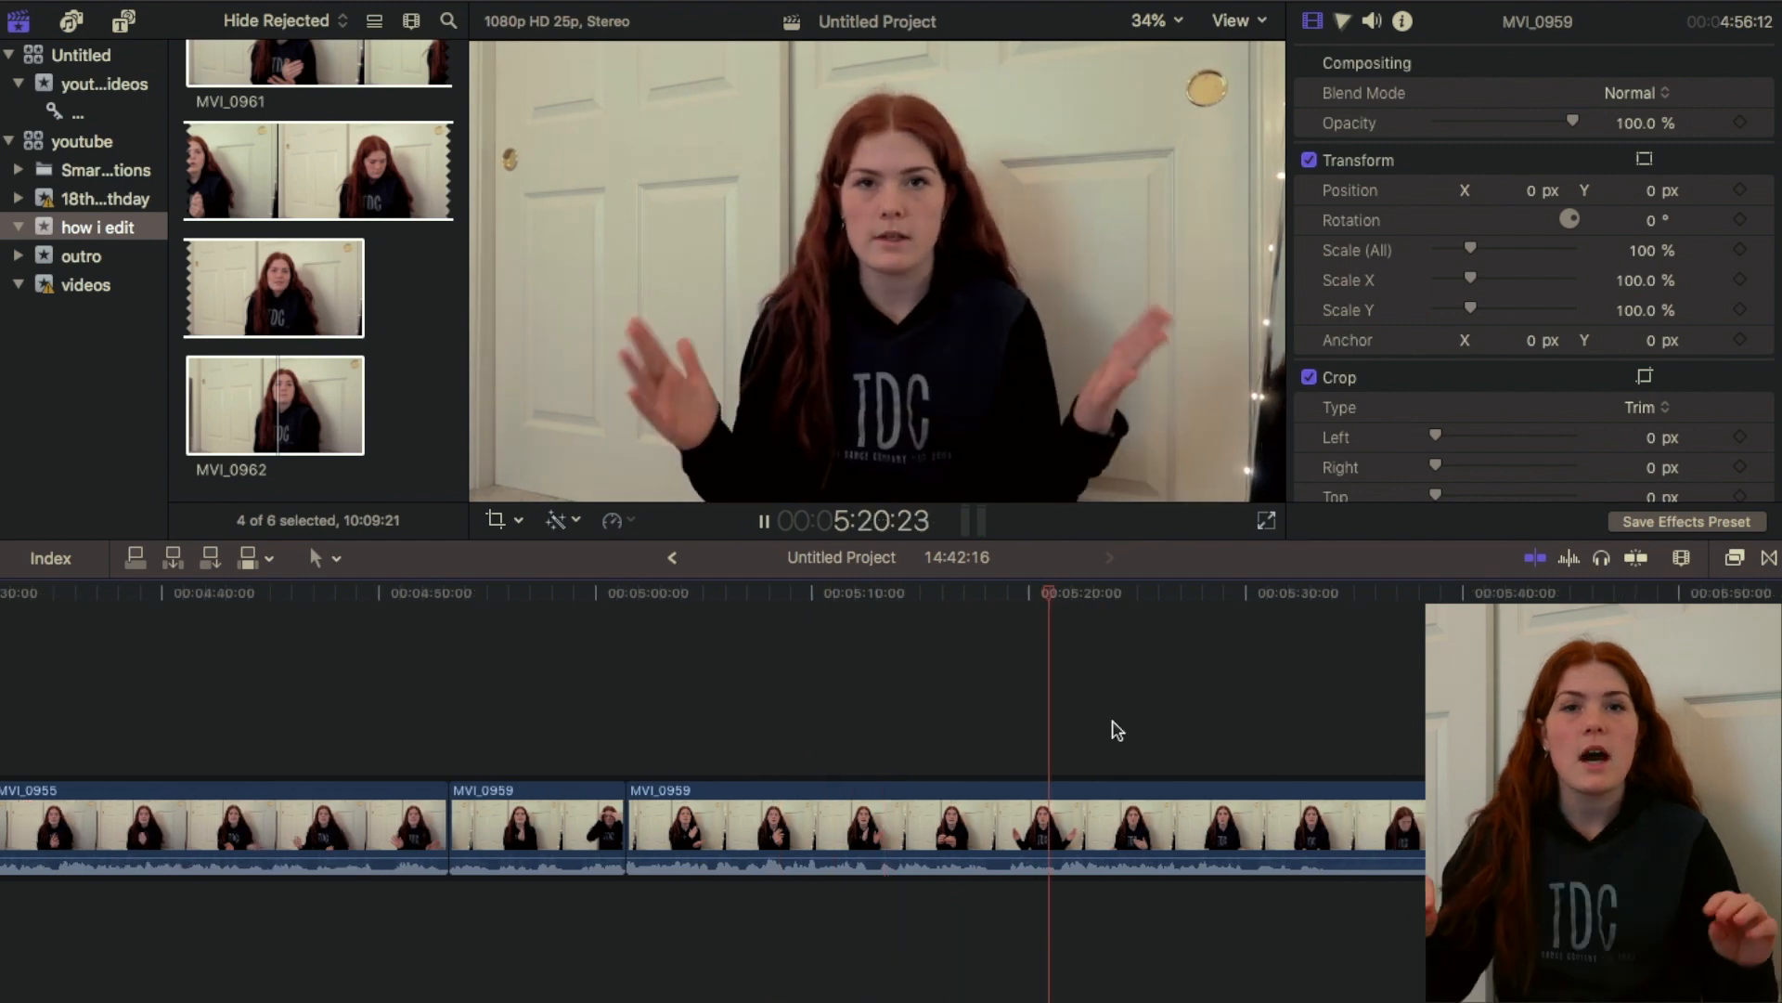
# Step: Play through the MVI_0959 footage and split off the thumbs-up pose as a short clip of its own
pyautogui.press('space')
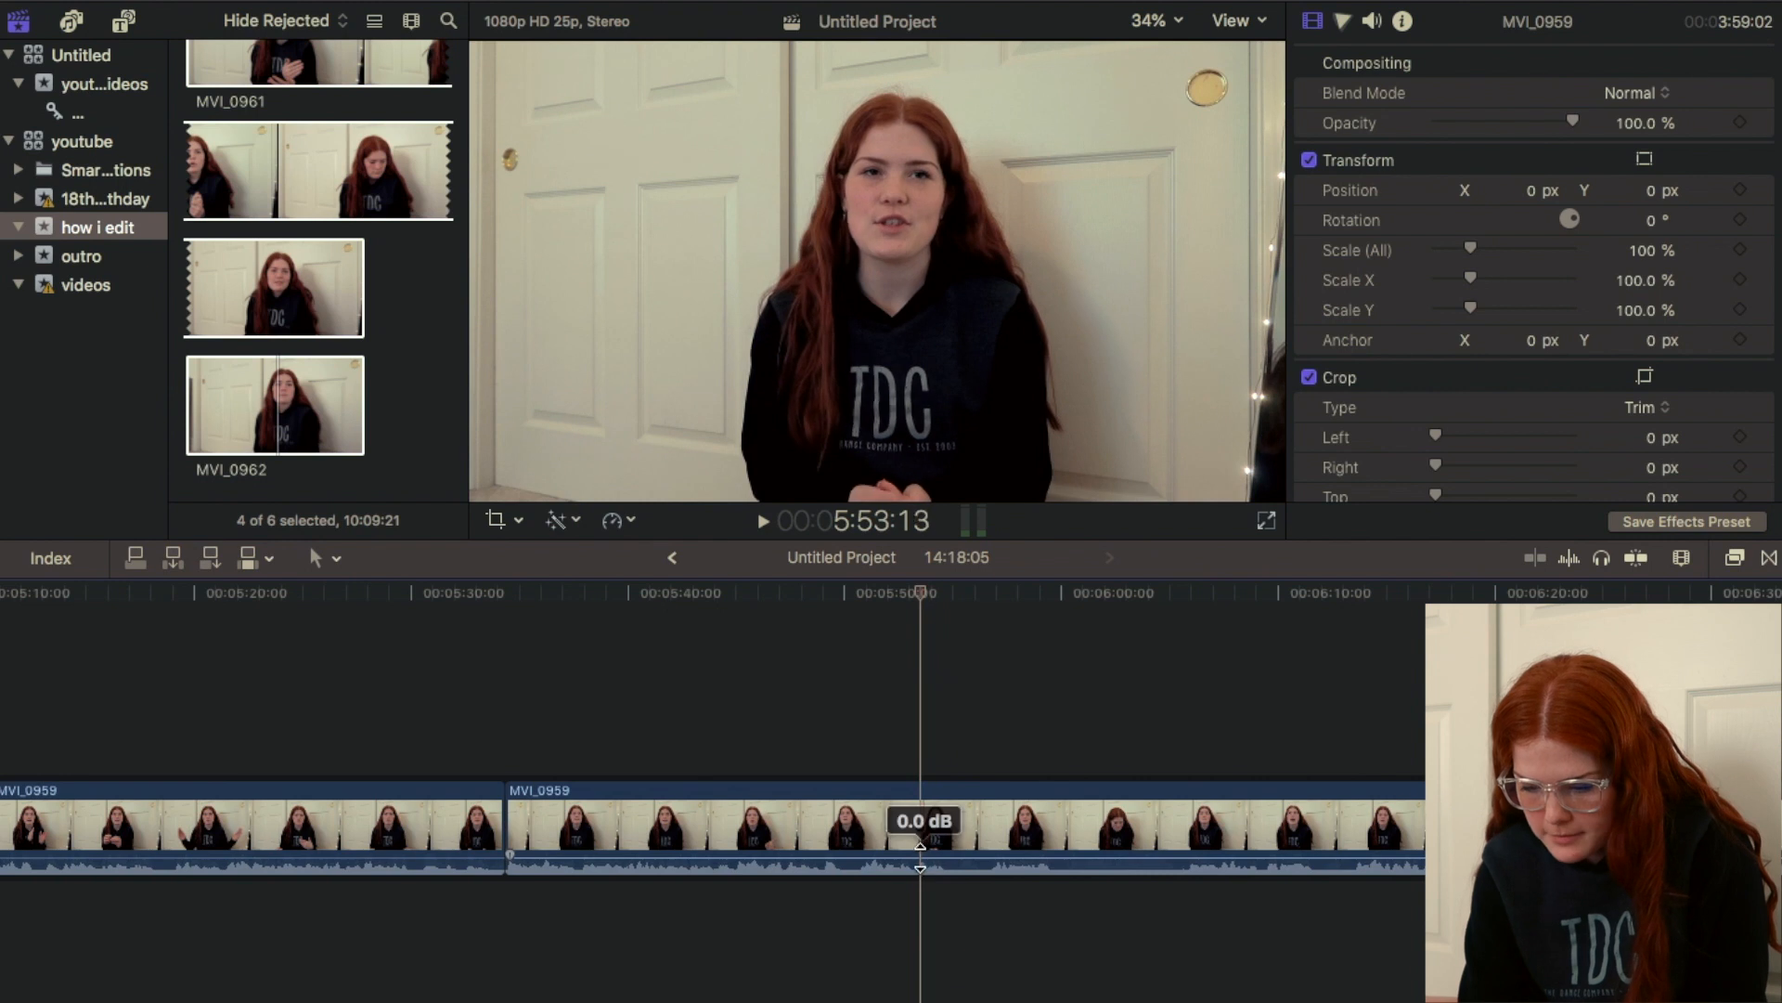
pyautogui.press('space')
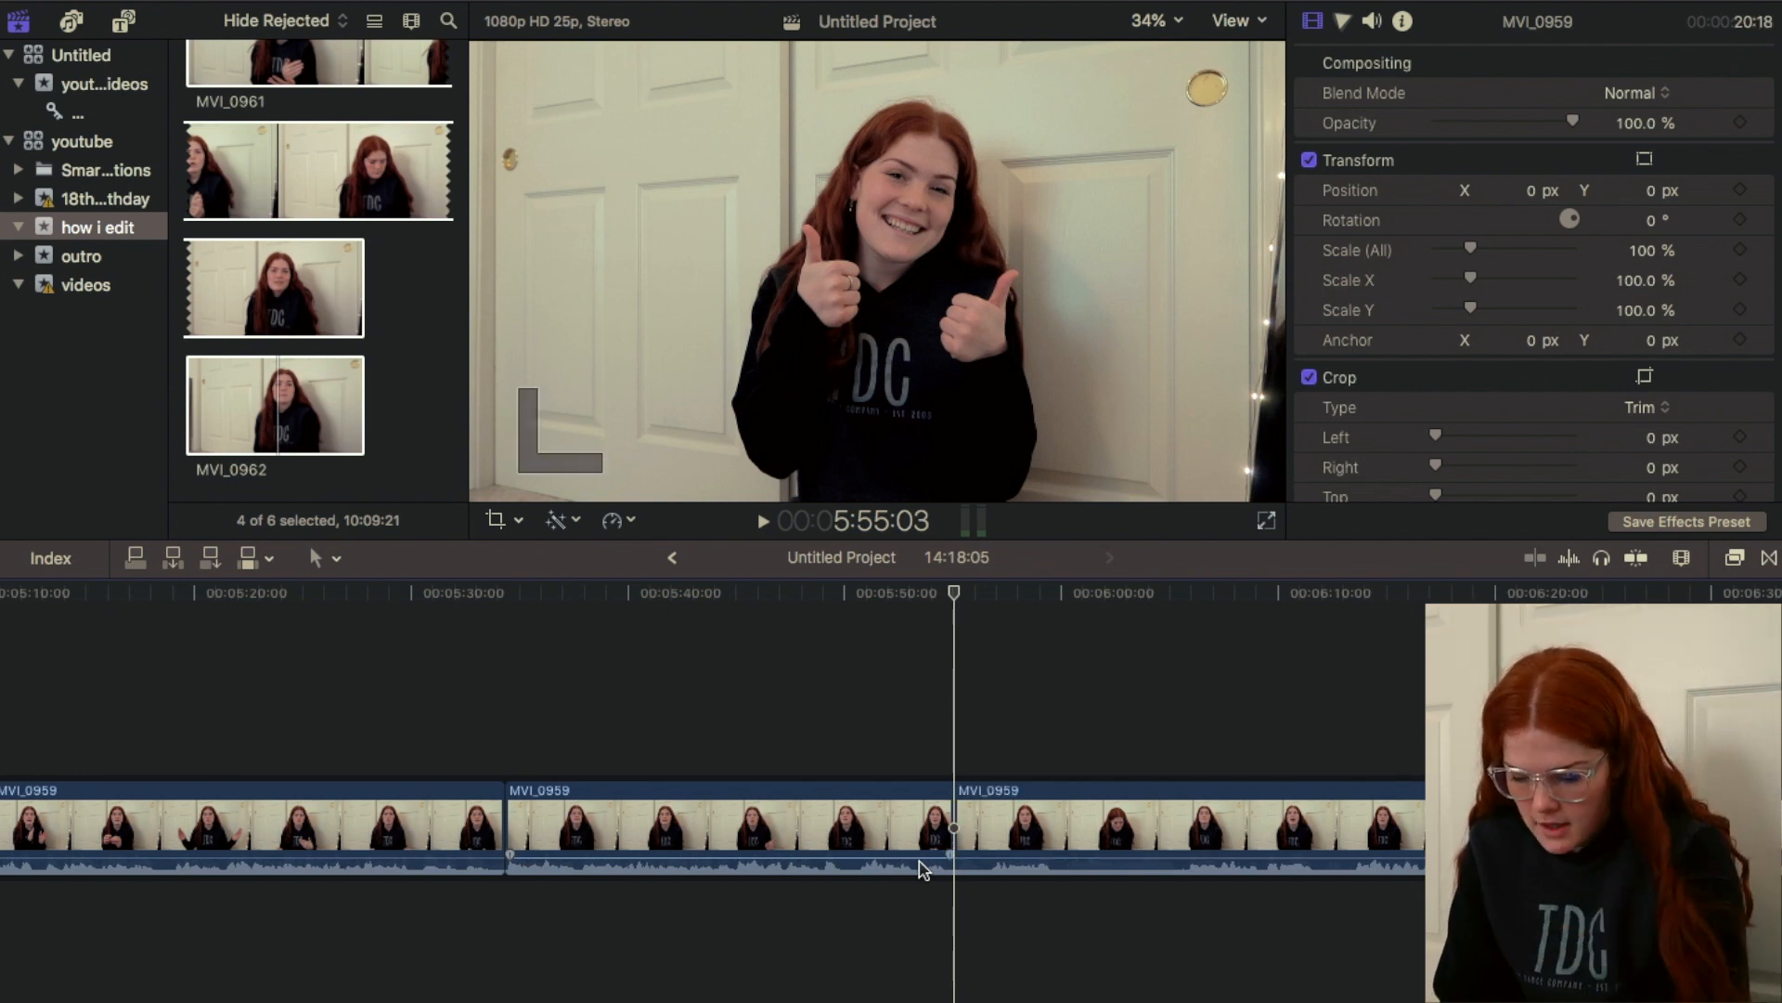
pyautogui.press('space')
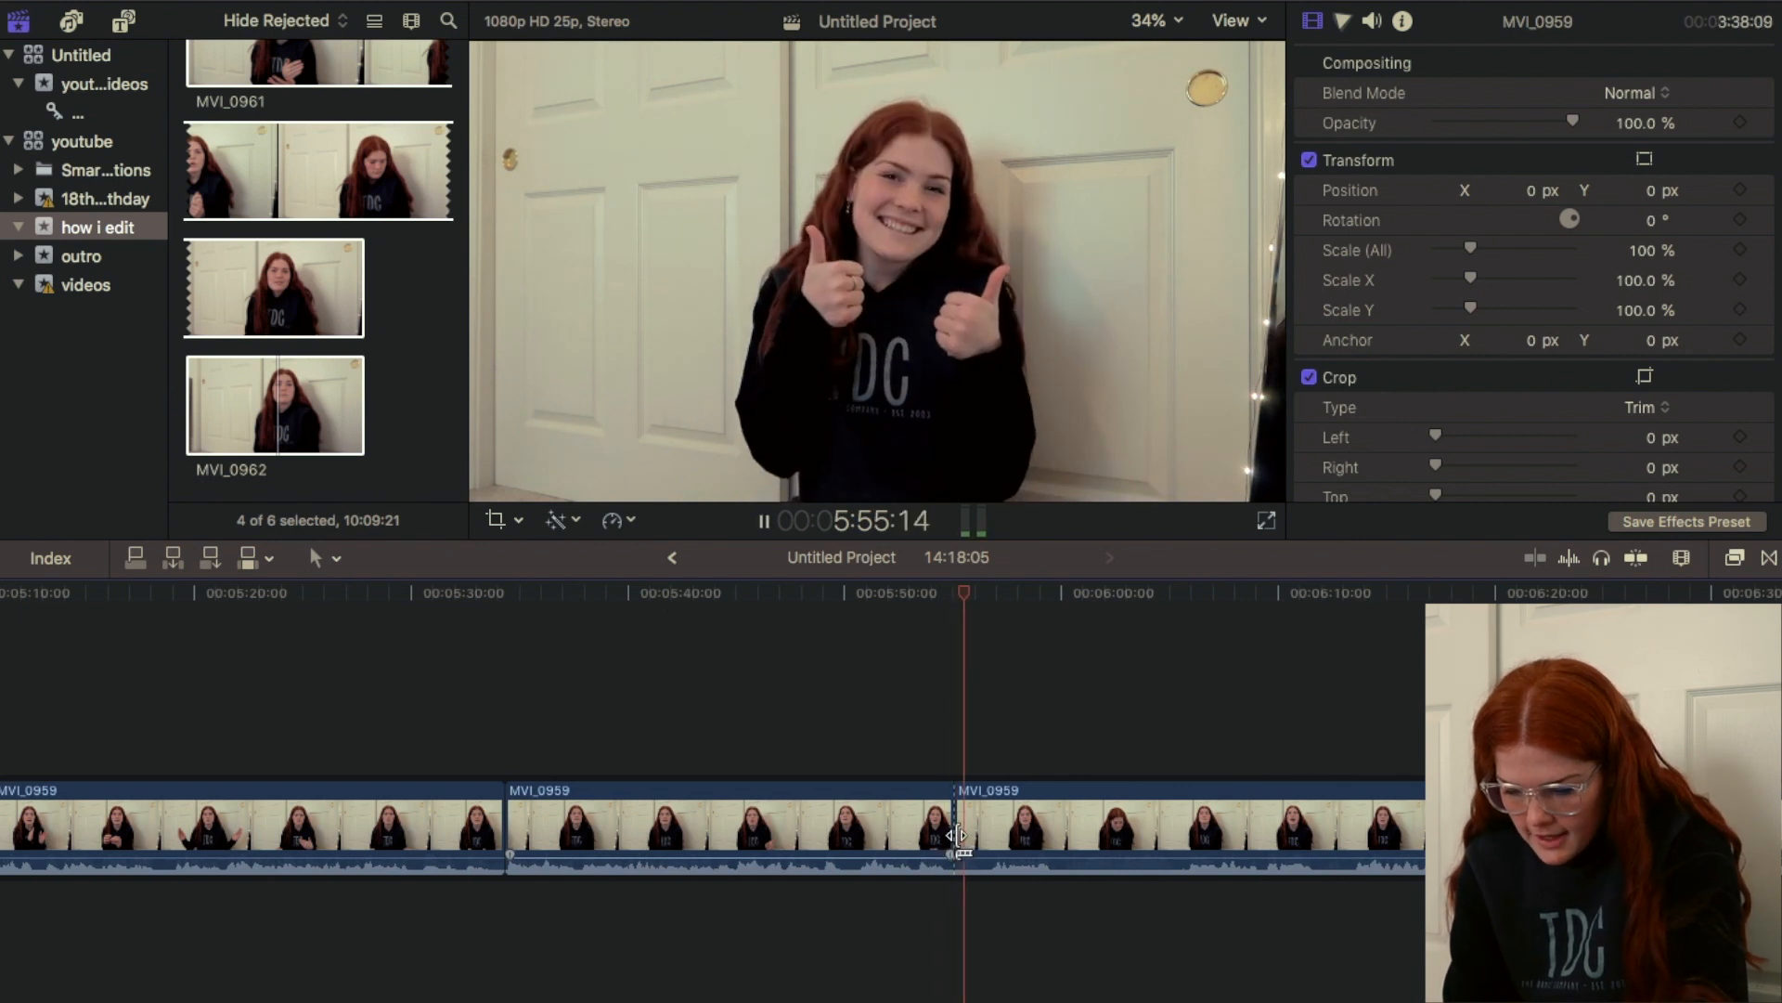
pyautogui.press('s')
pyautogui.click(965, 808)
pyautogui.press('/')
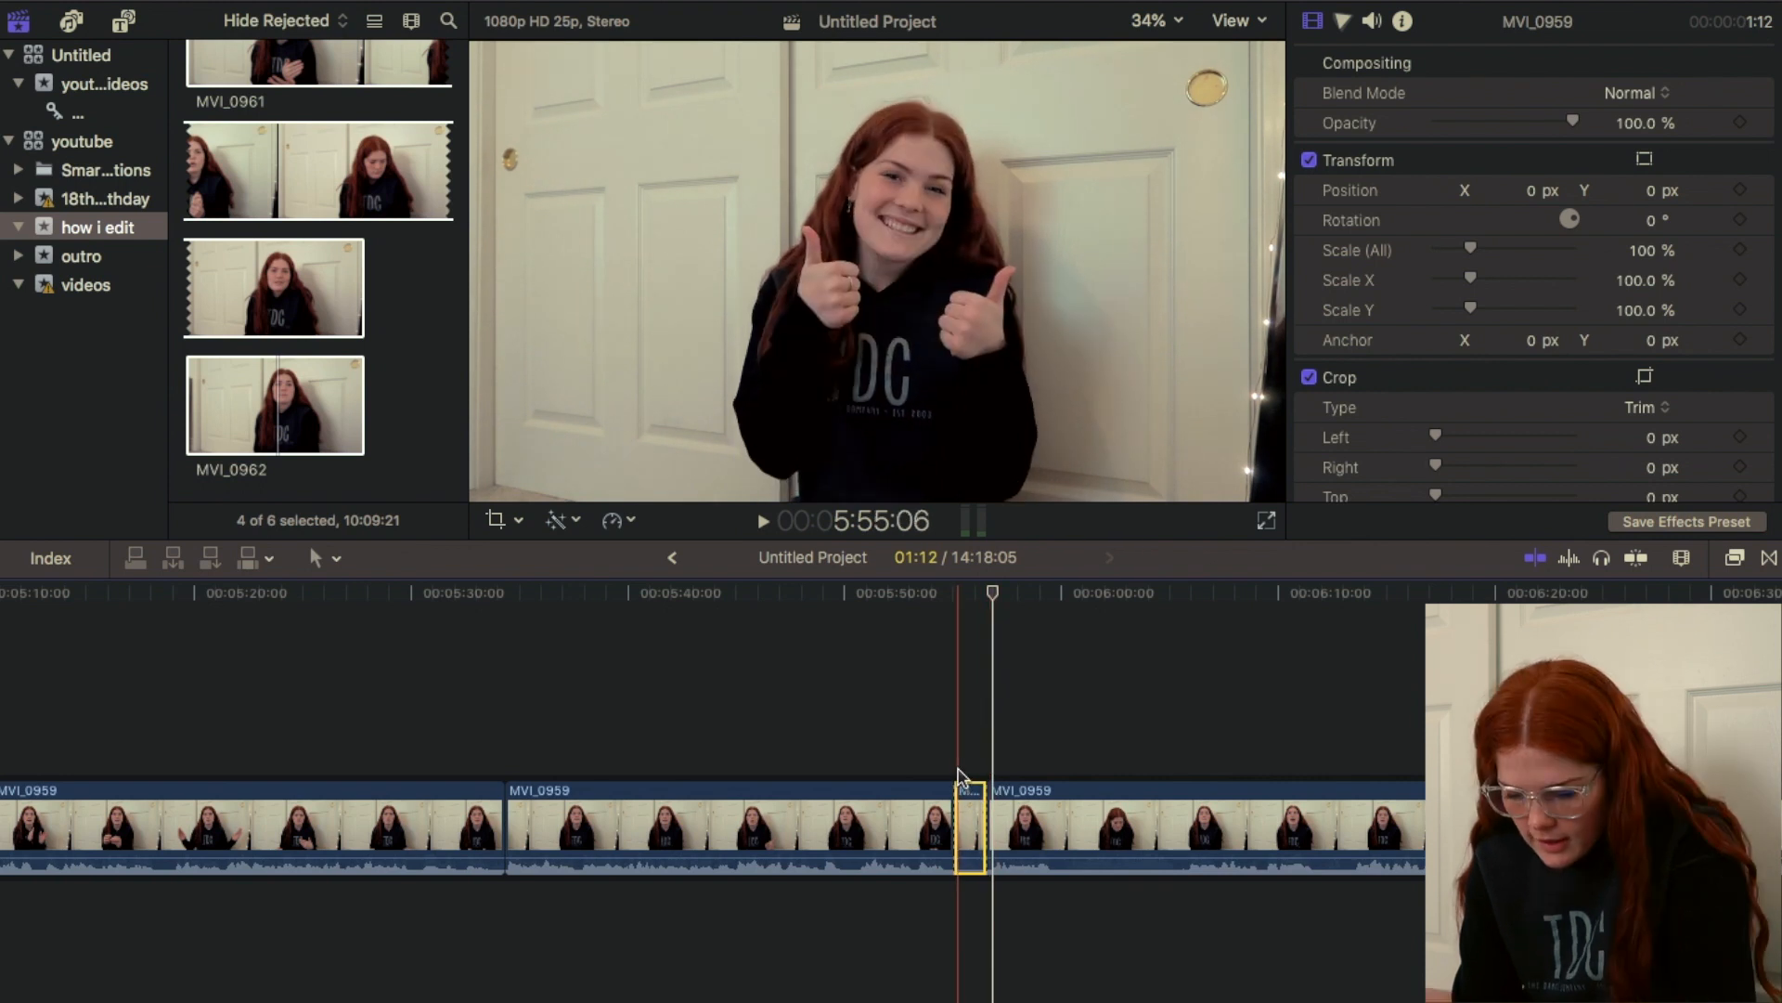
# Step: Freeze the thumbs-up pose at about 5:55:06 by applying a Hold to the start of the short clip
pyautogui.click(959, 776)
pyautogui.click(964, 801)
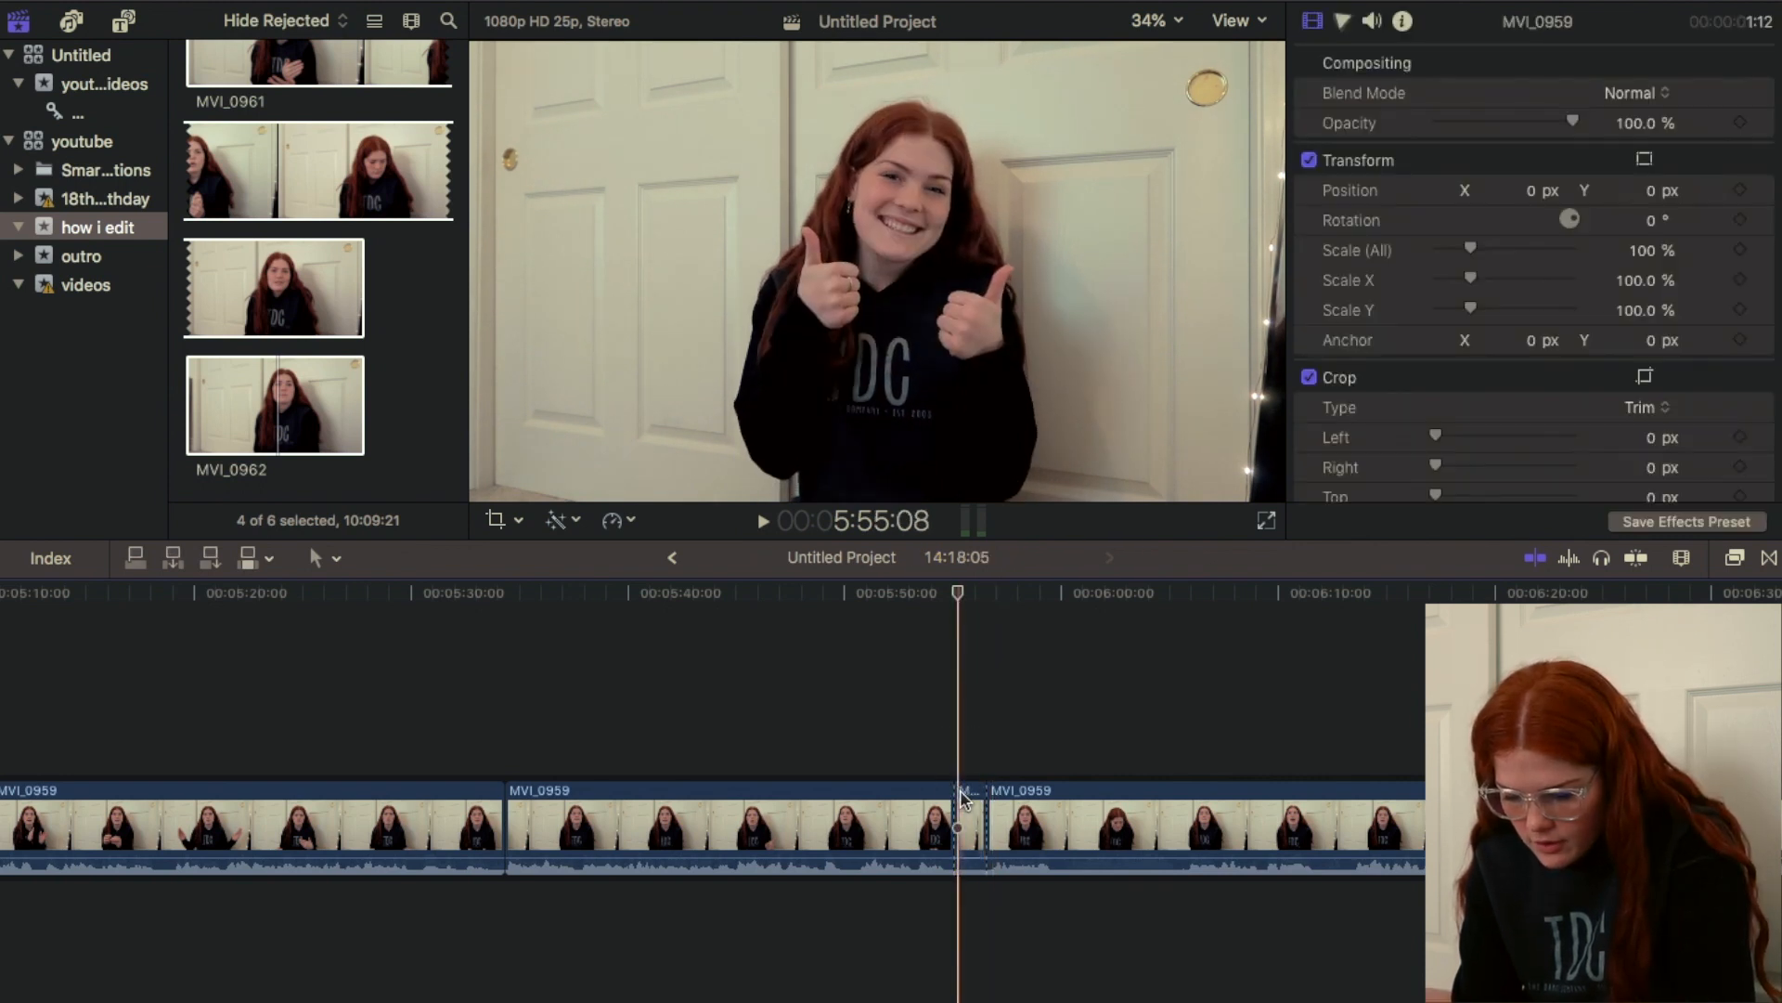
pyautogui.click(630, 524)
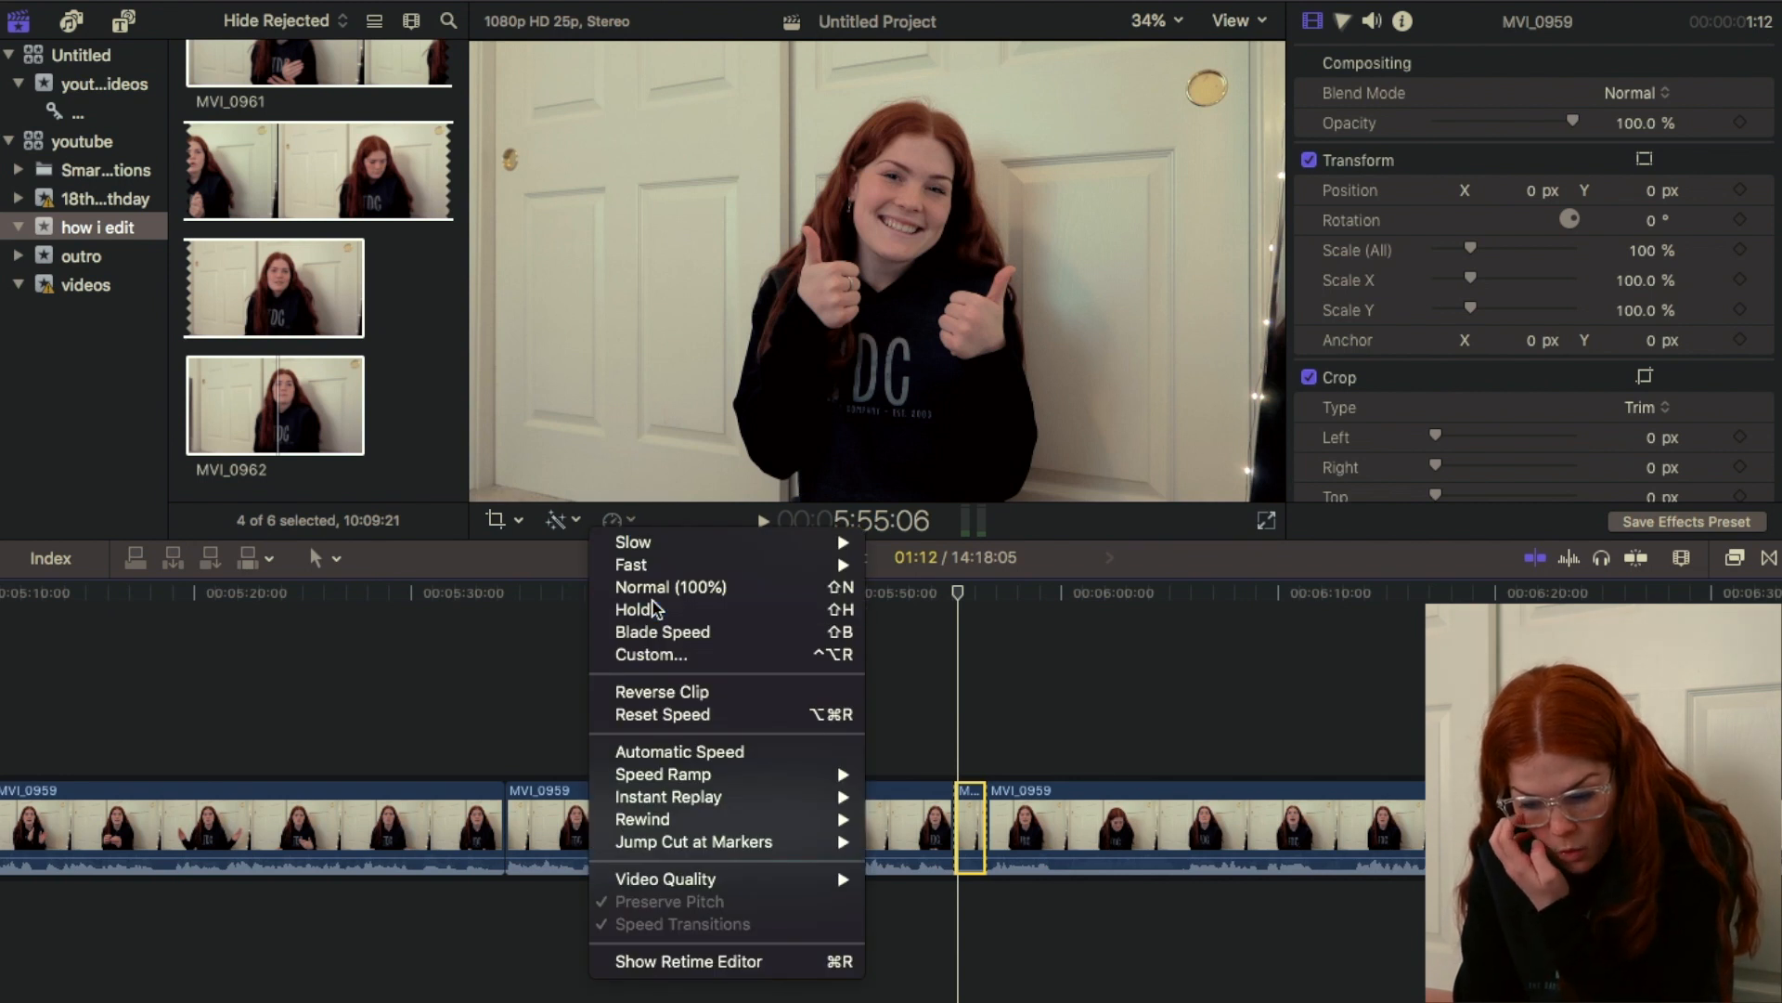
pyautogui.press('Escape')
pyautogui.hotkey('shift', 'h')
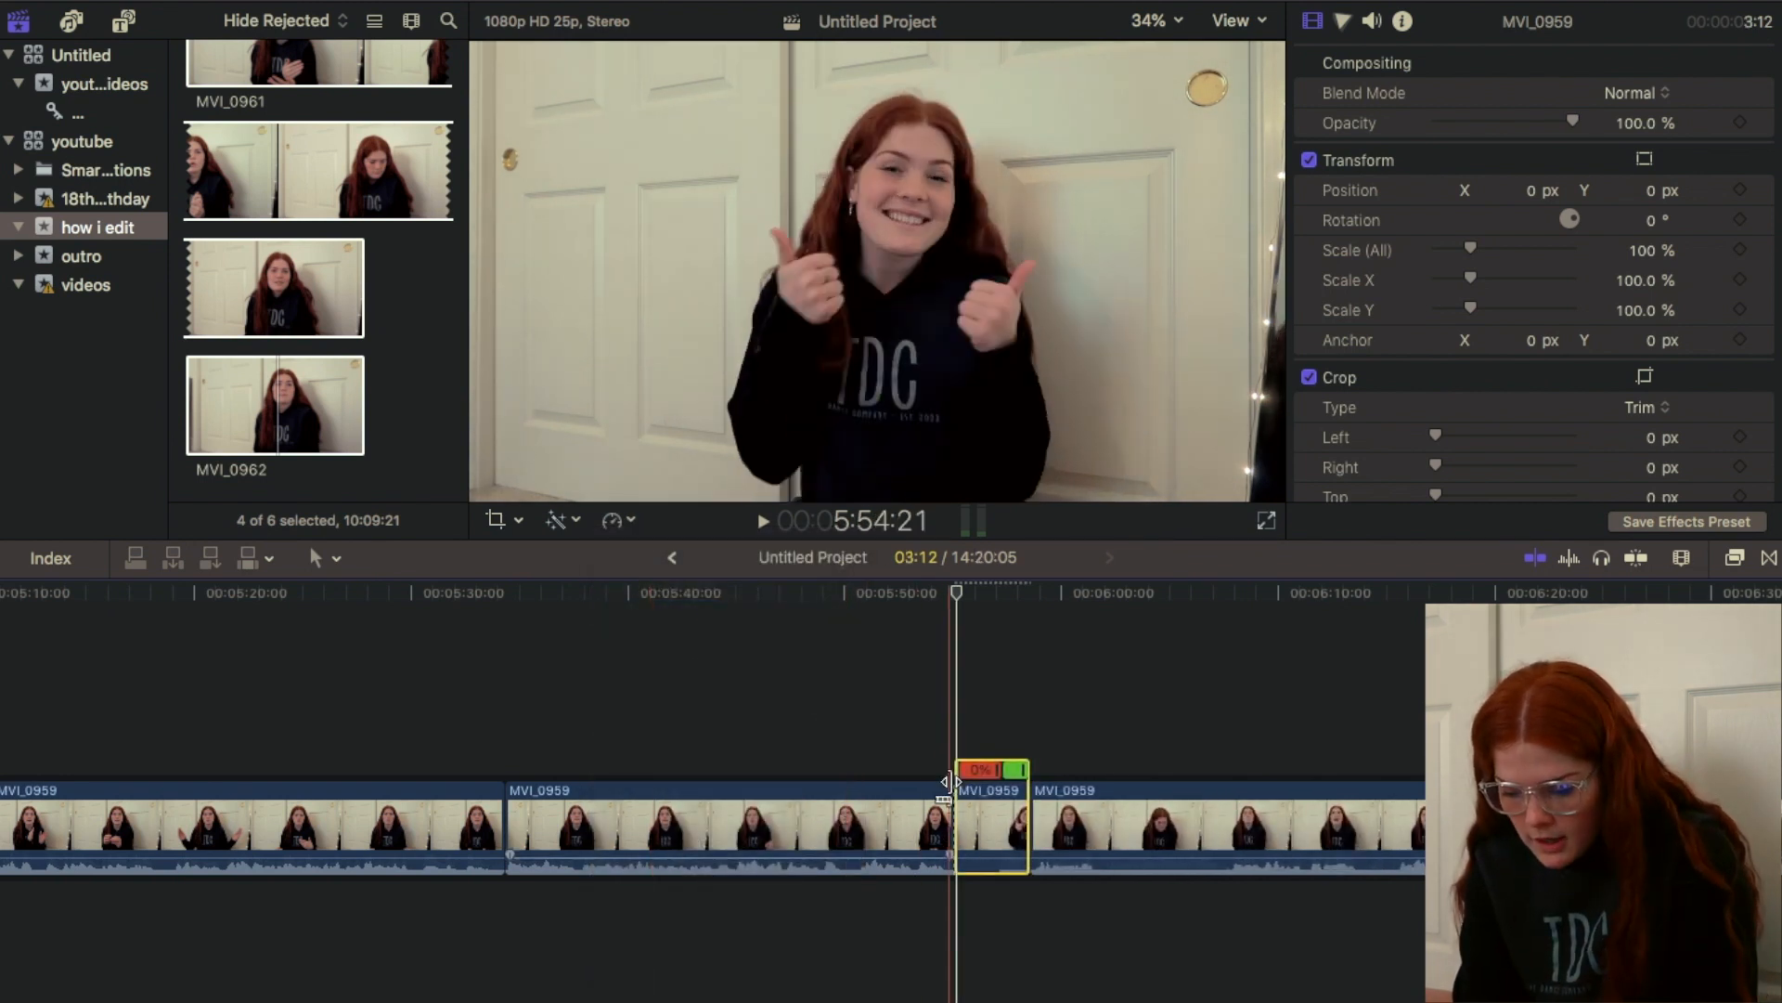
# Step: Cut the thumbs-up clip just after its held section and delete the remaining moving part
pyautogui.press('space')
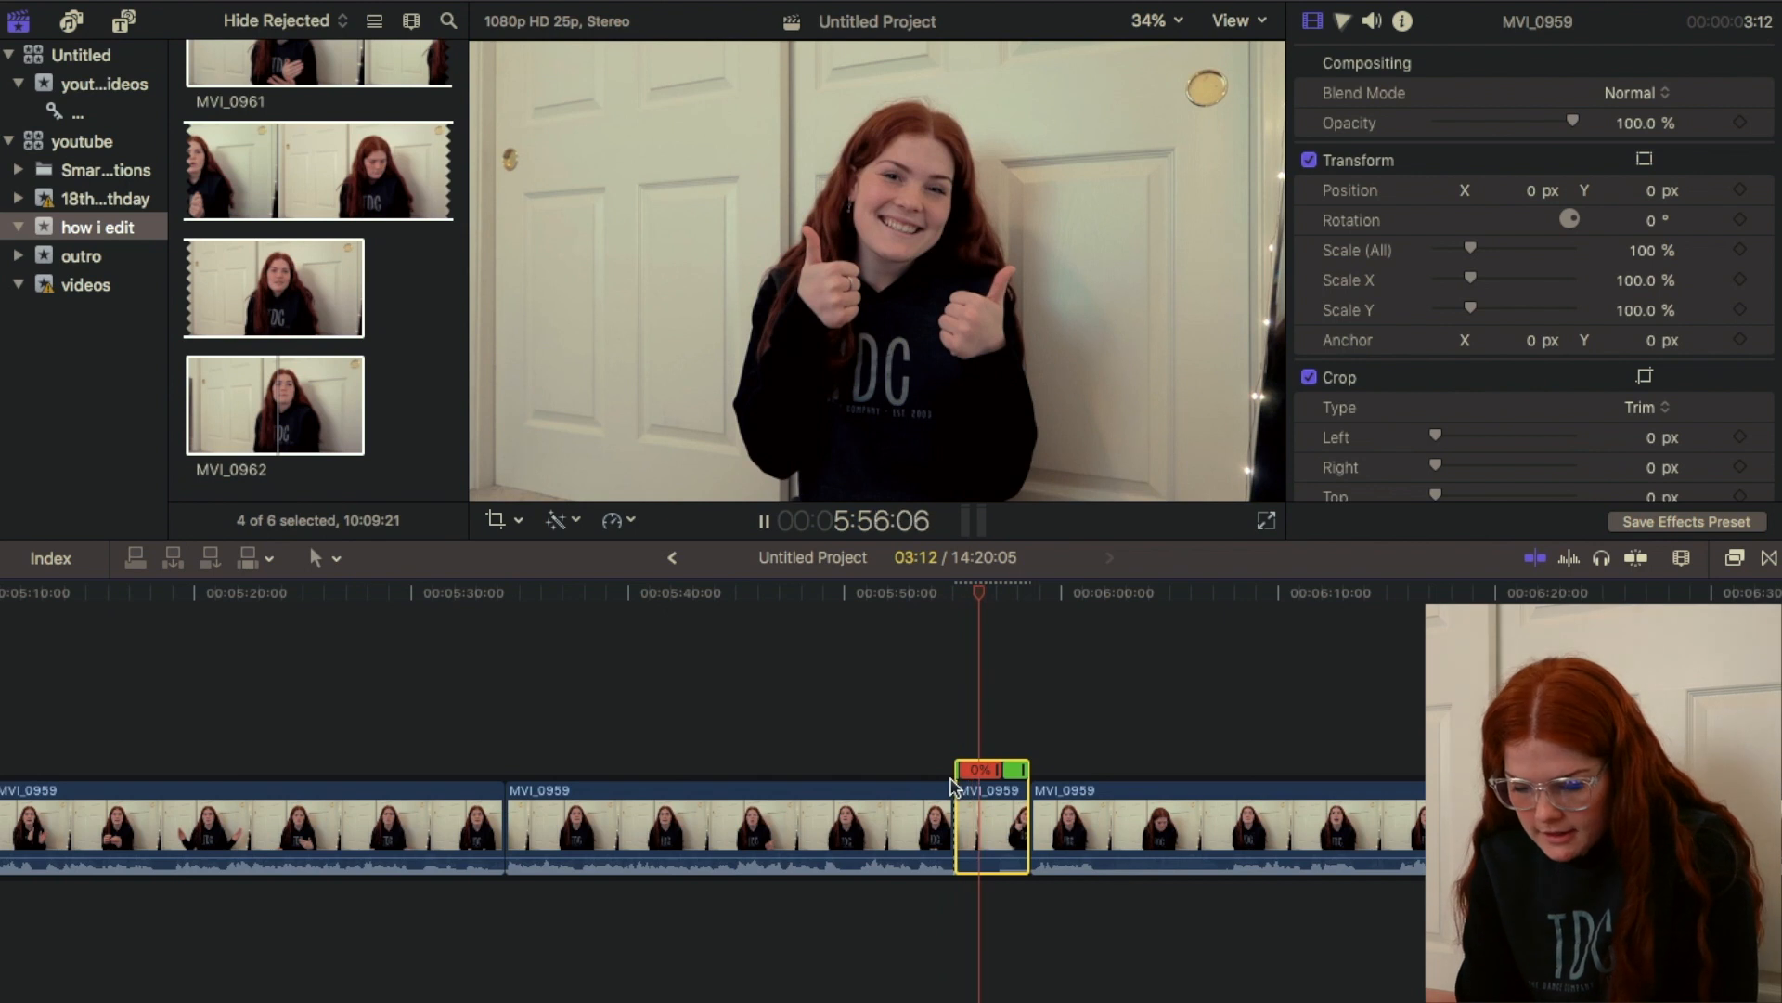
pyautogui.press('space')
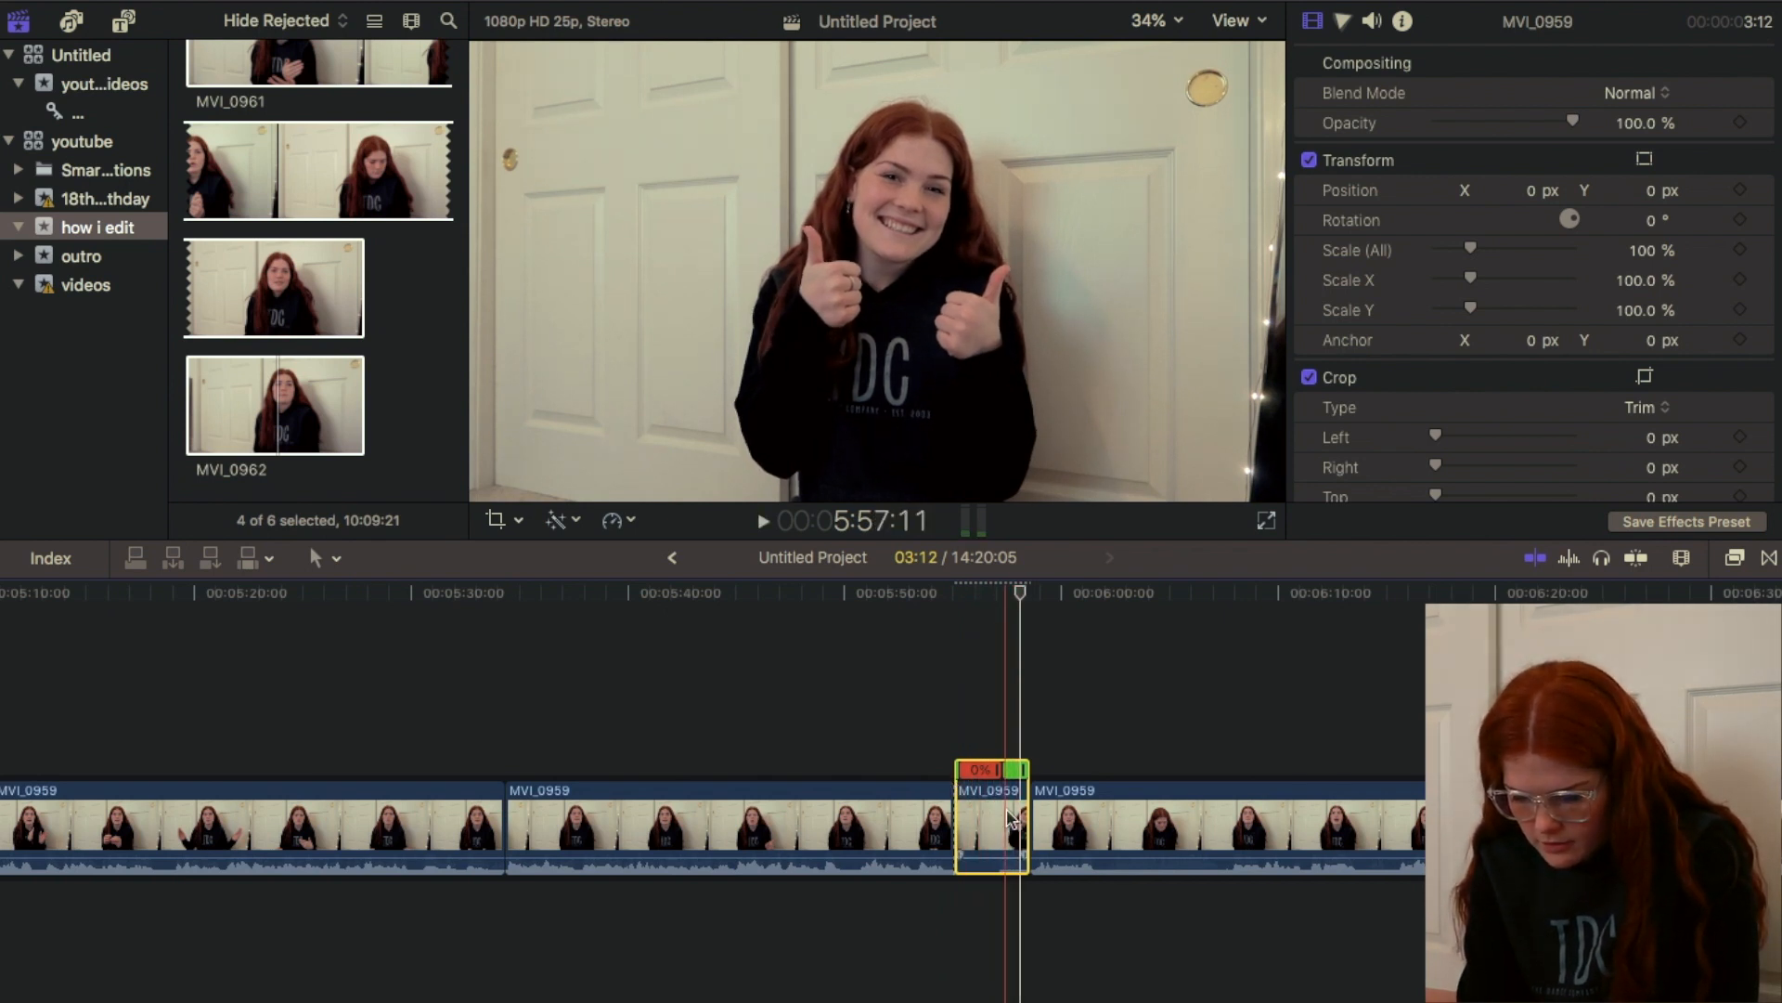
pyautogui.hotkey('alt', ']')
pyautogui.click(1016, 817)
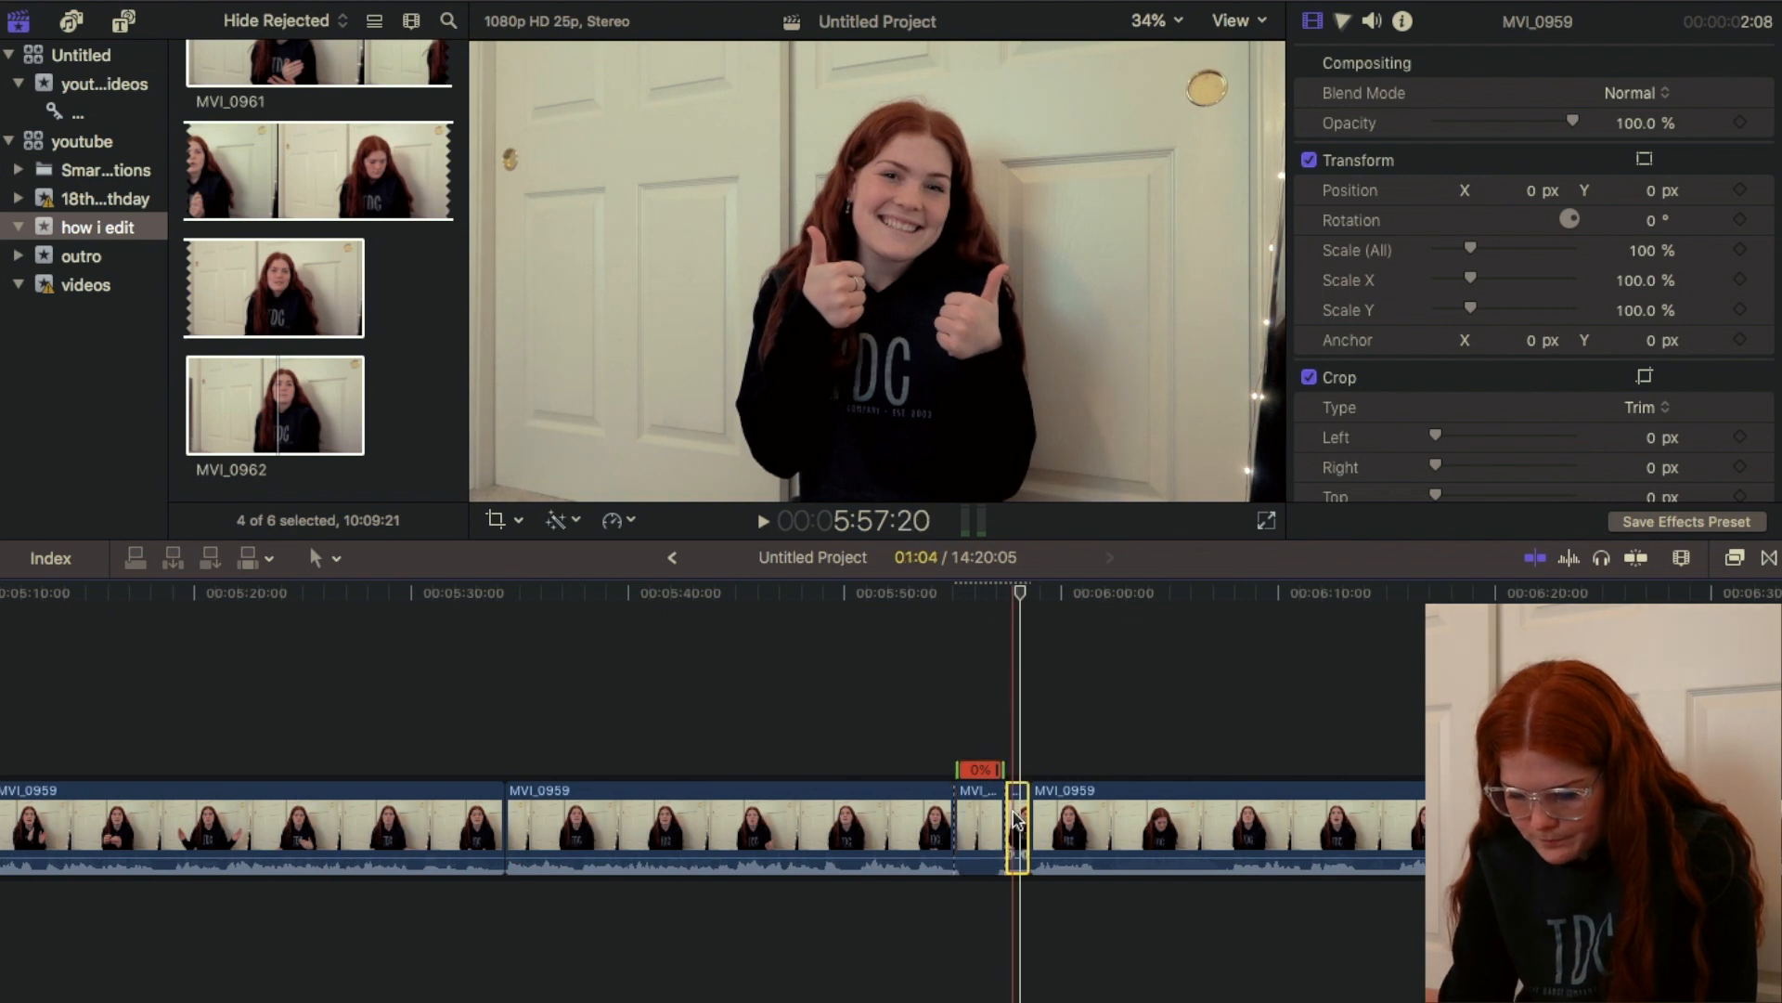
pyautogui.press('Delete')
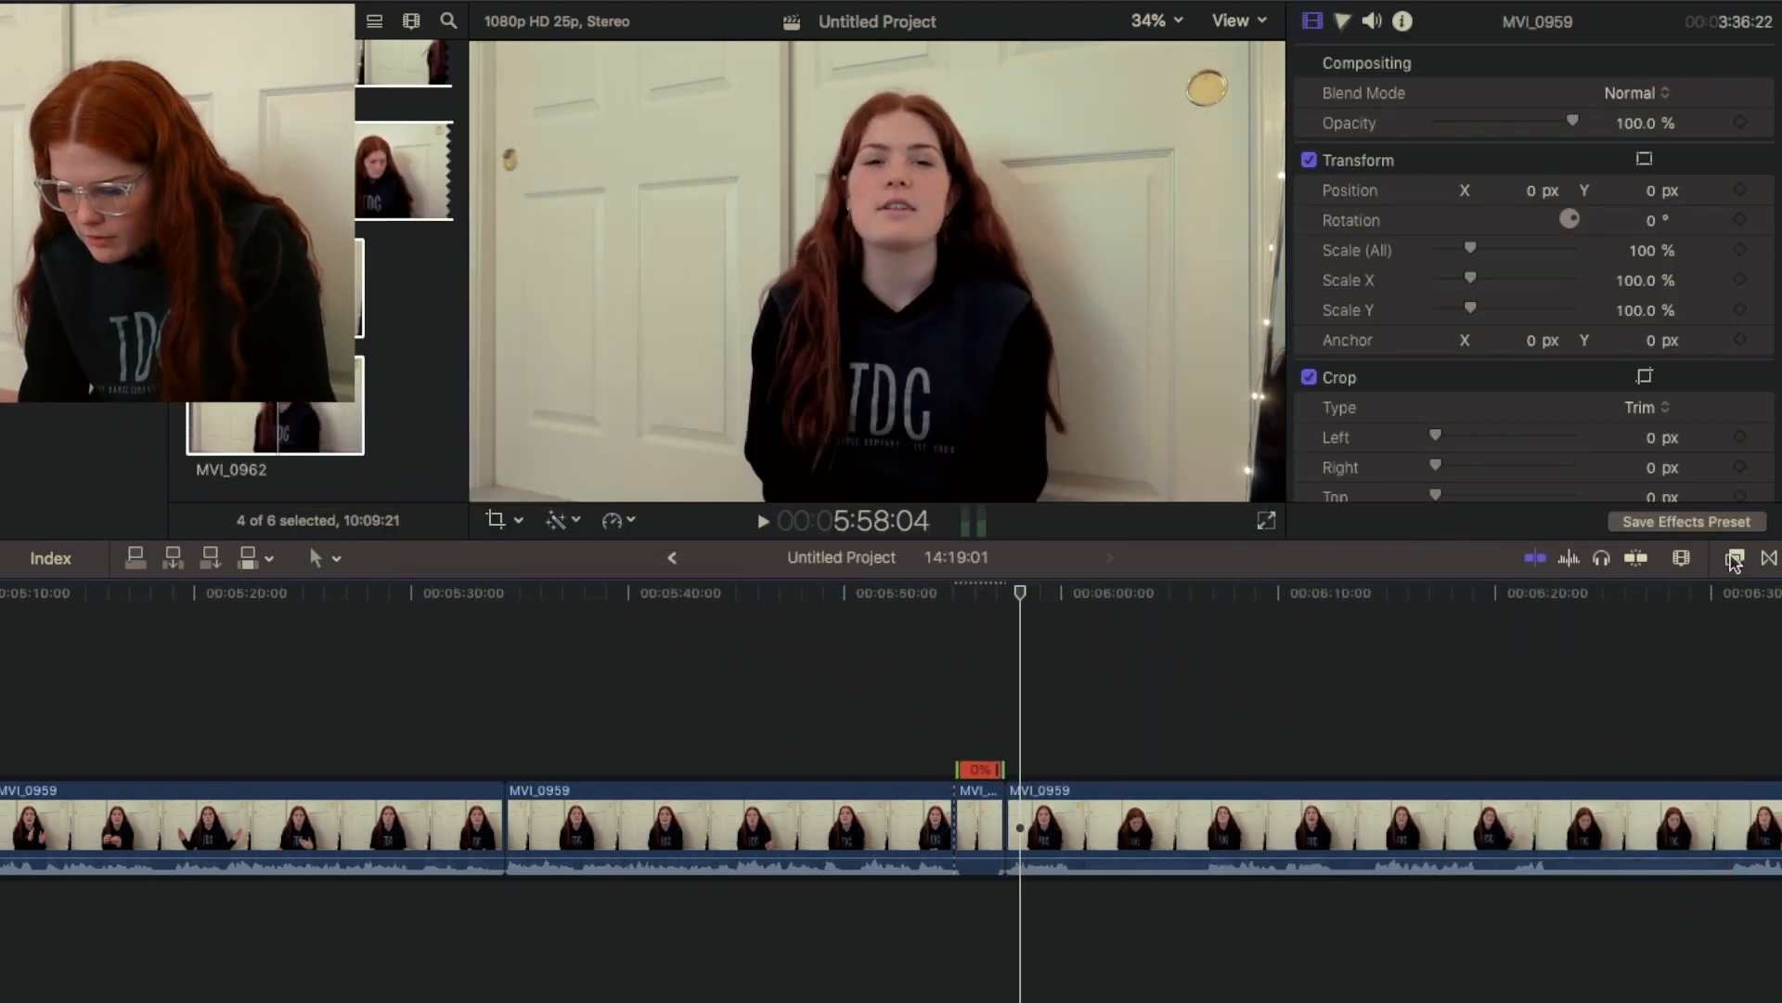
# Step: Apply the Photo Recall effect to the frozen thumbs-up clip
pyautogui.click(1735, 559)
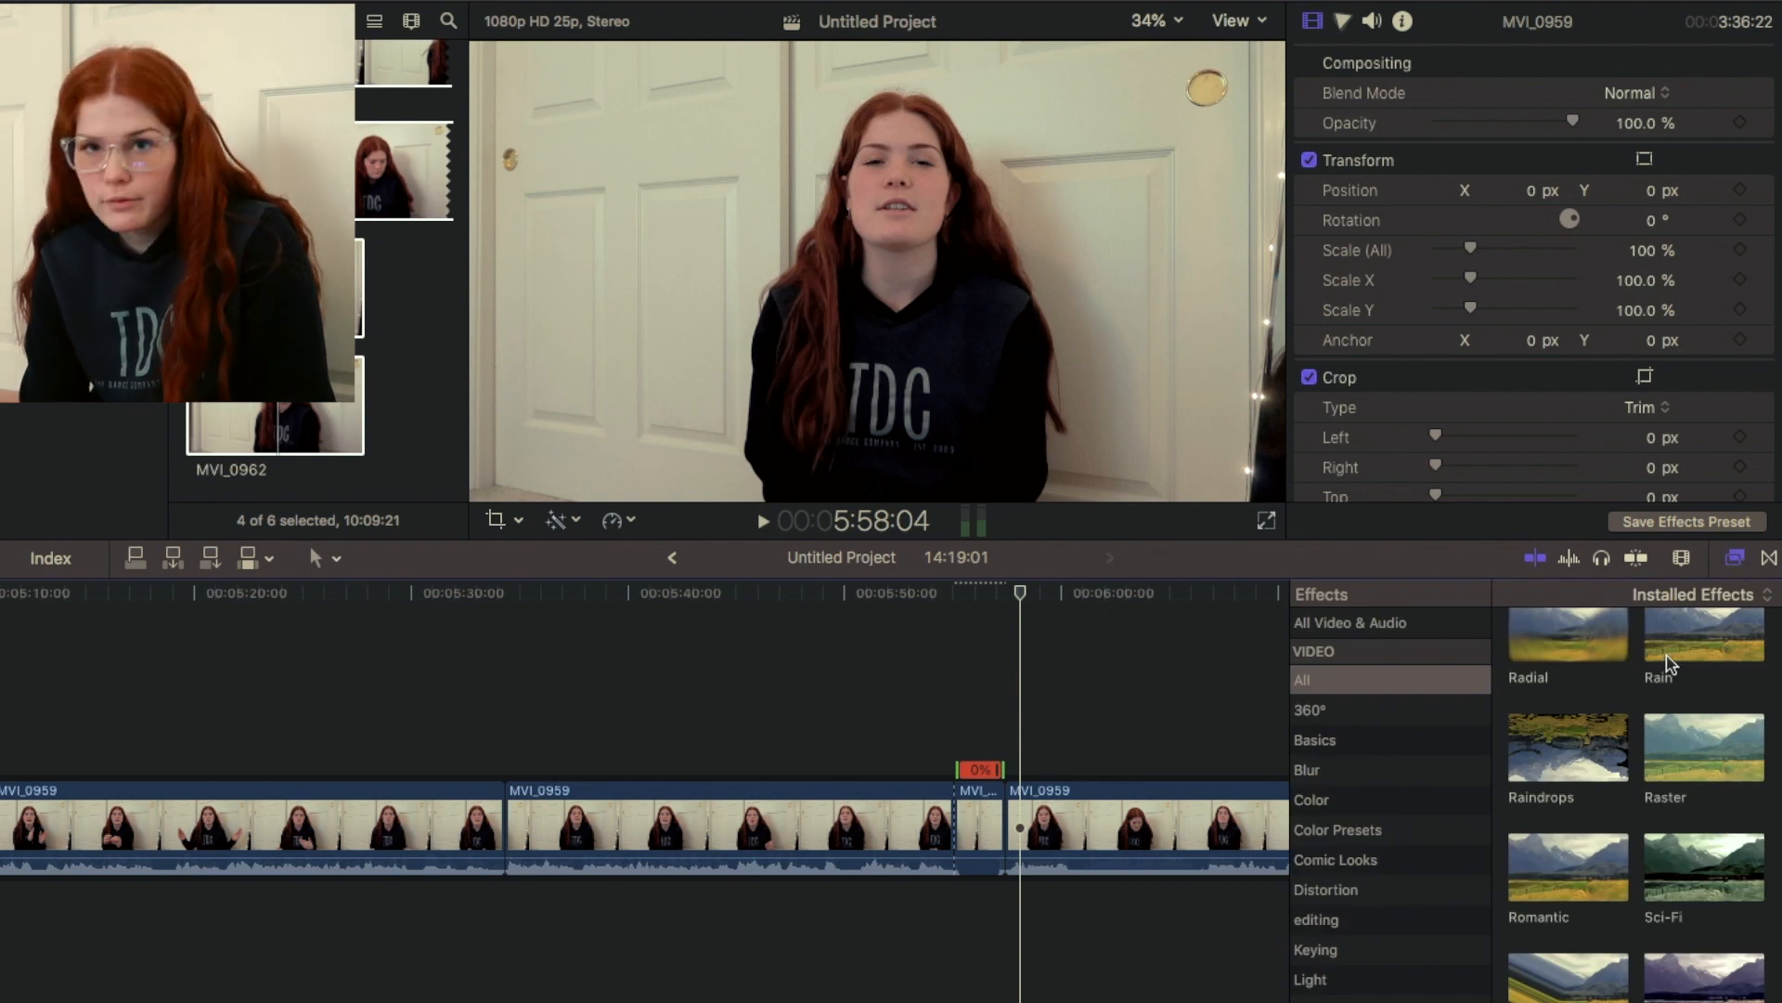
pyautogui.scroll(3, 1685, 921)
pyautogui.moveTo(1684, 922); pyautogui.dragTo(966, 841)
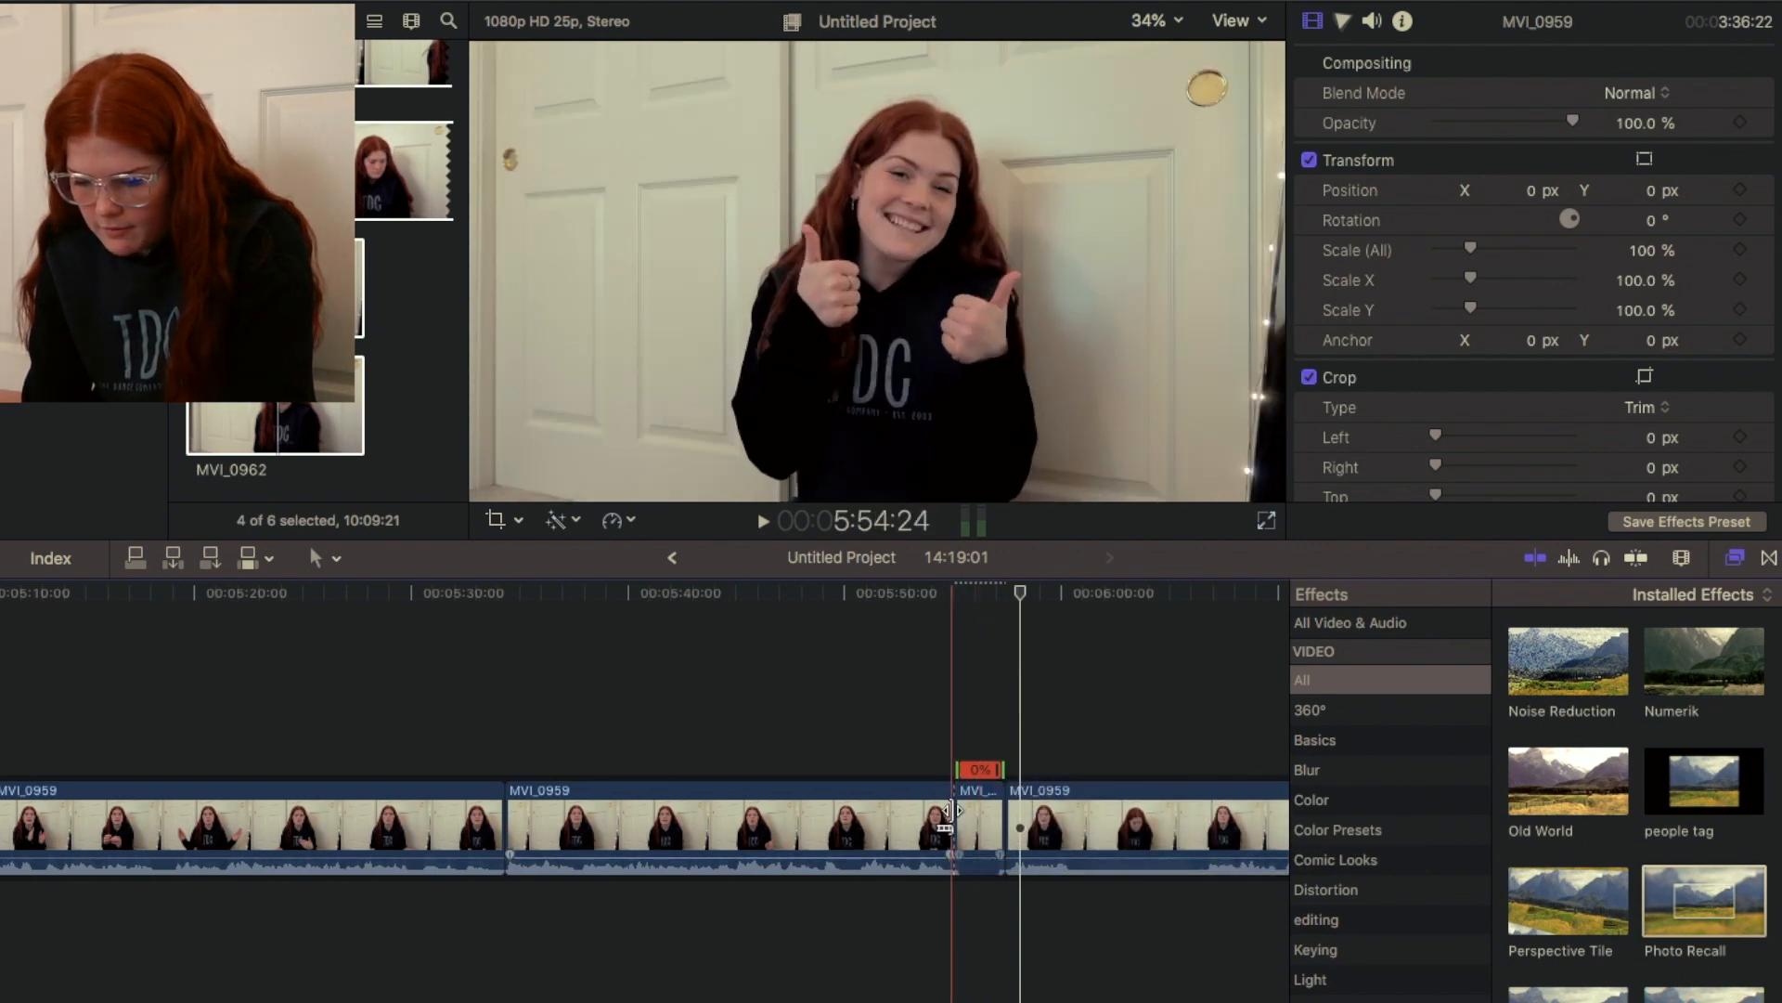
pyautogui.click(970, 808)
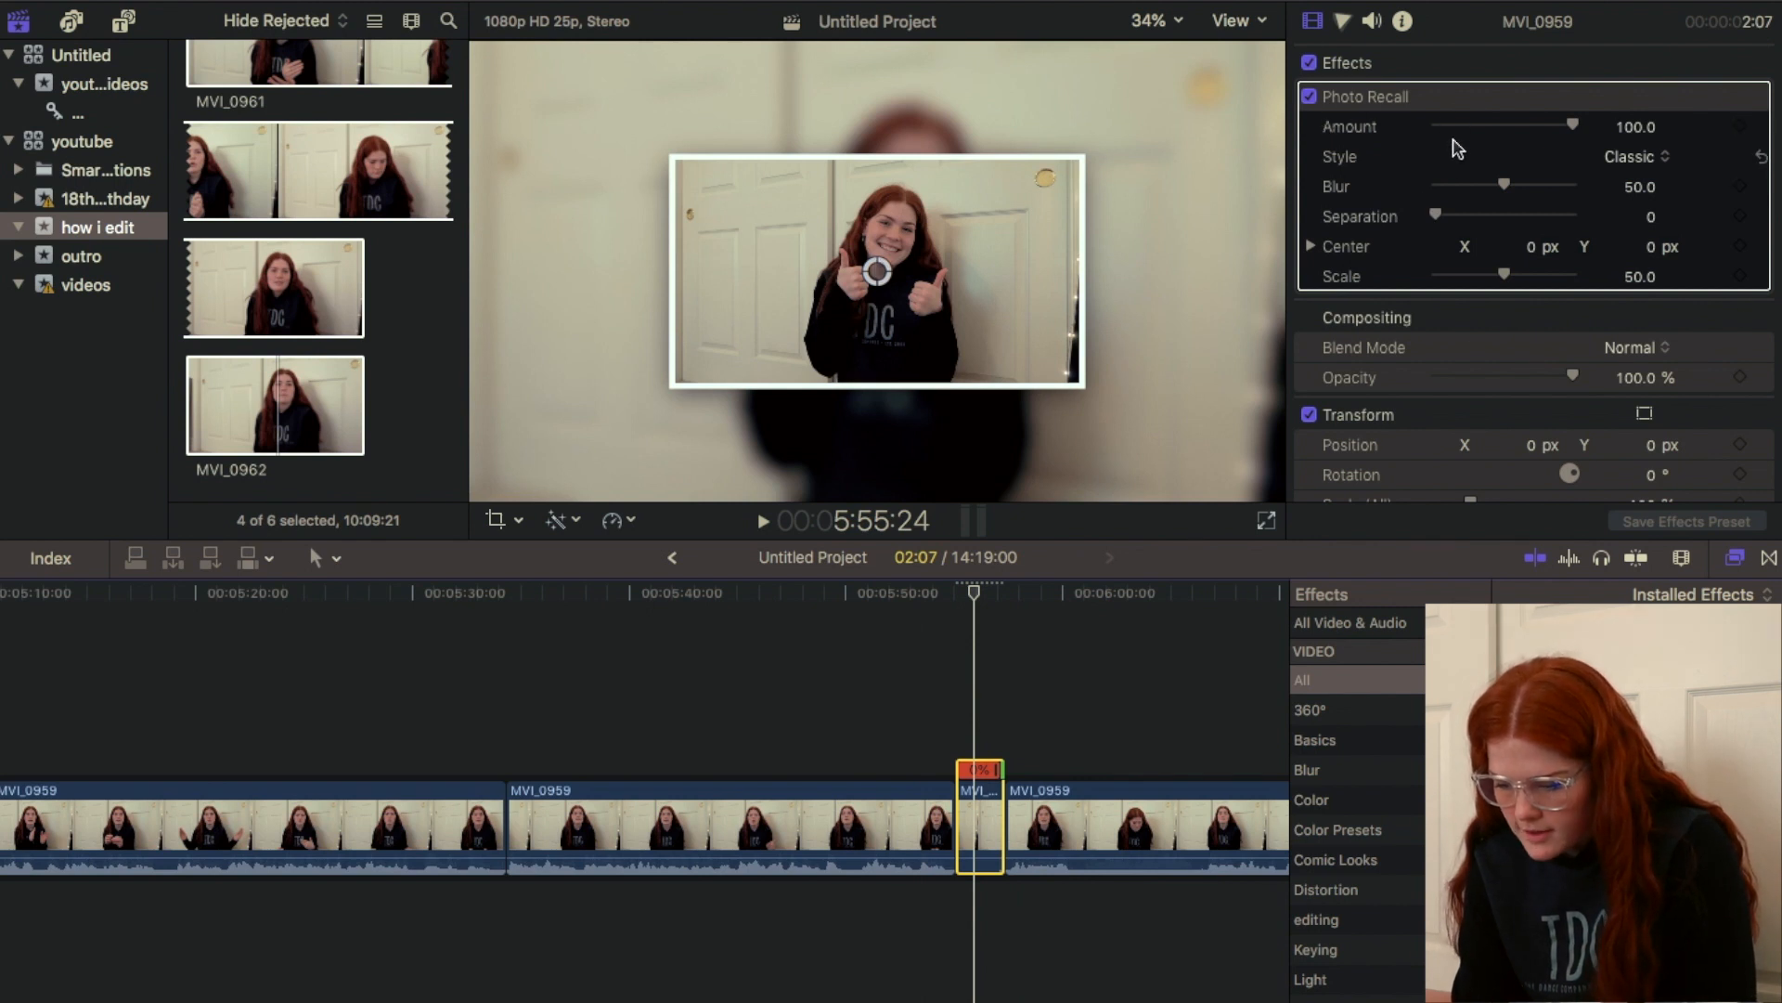
# Step: Set the Photo Recall effect's Scale to 80 and play back the frozen clip
pyautogui.moveTo(1504, 276); pyautogui.dragTo(1545, 276)
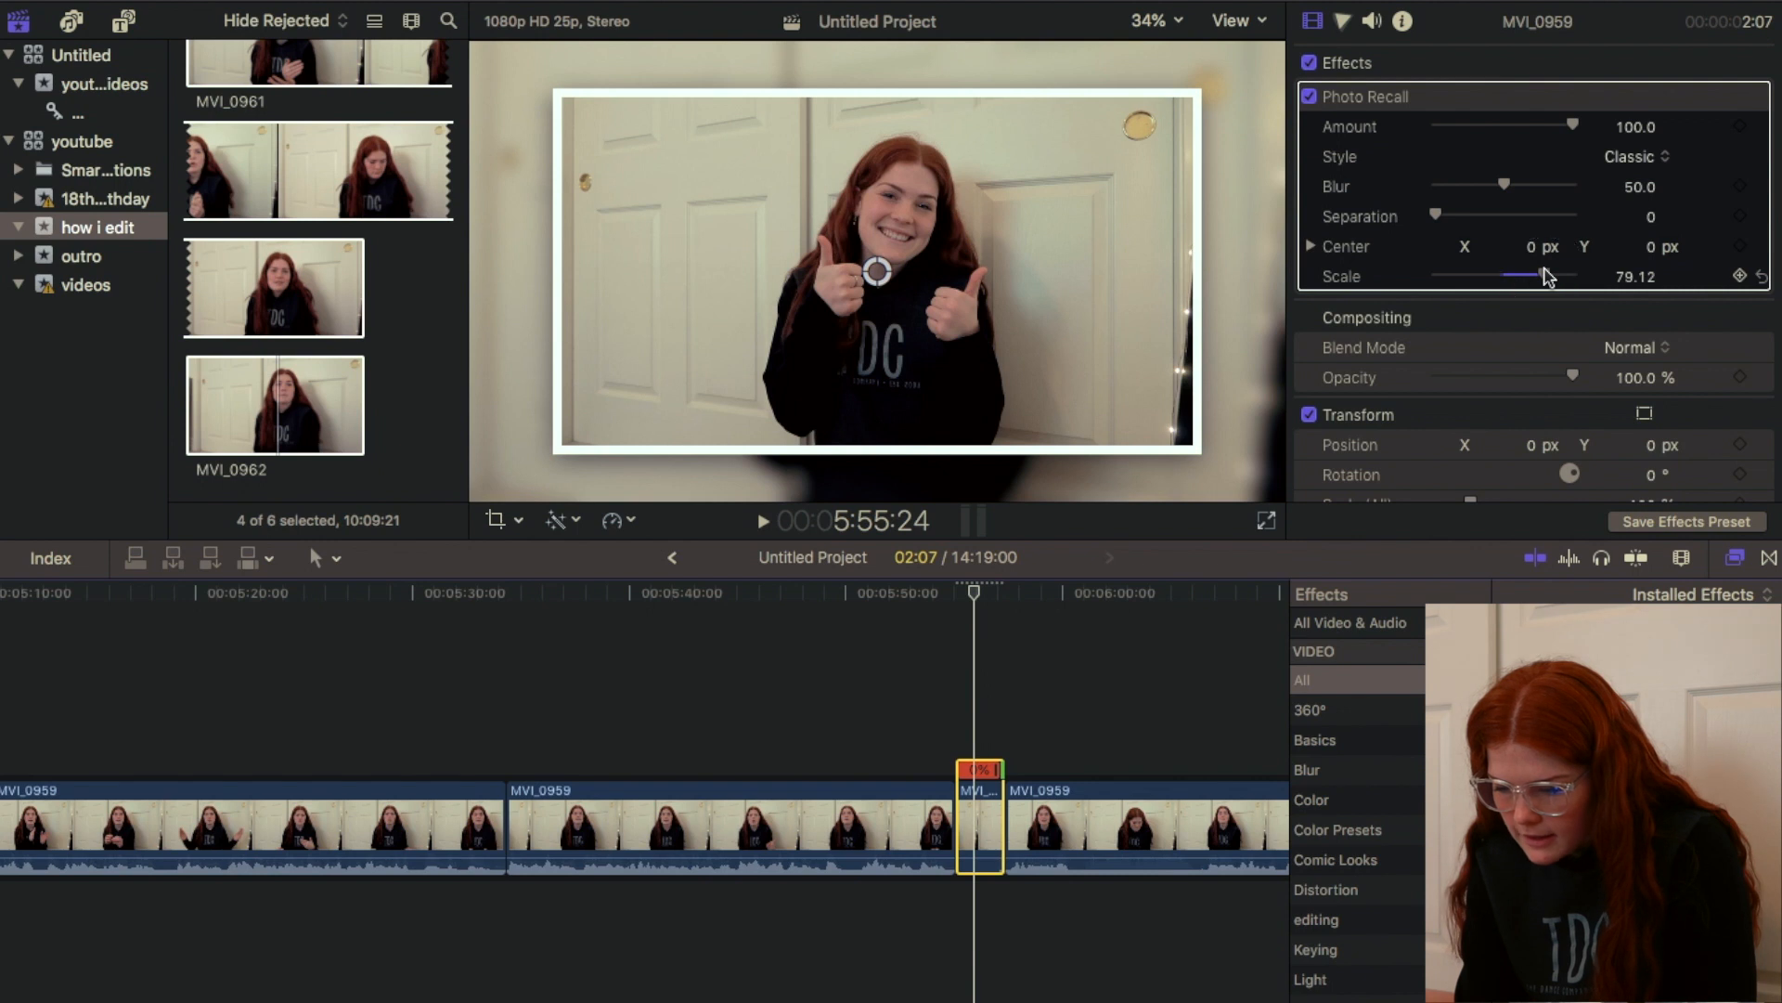
pyautogui.click(1633, 276)
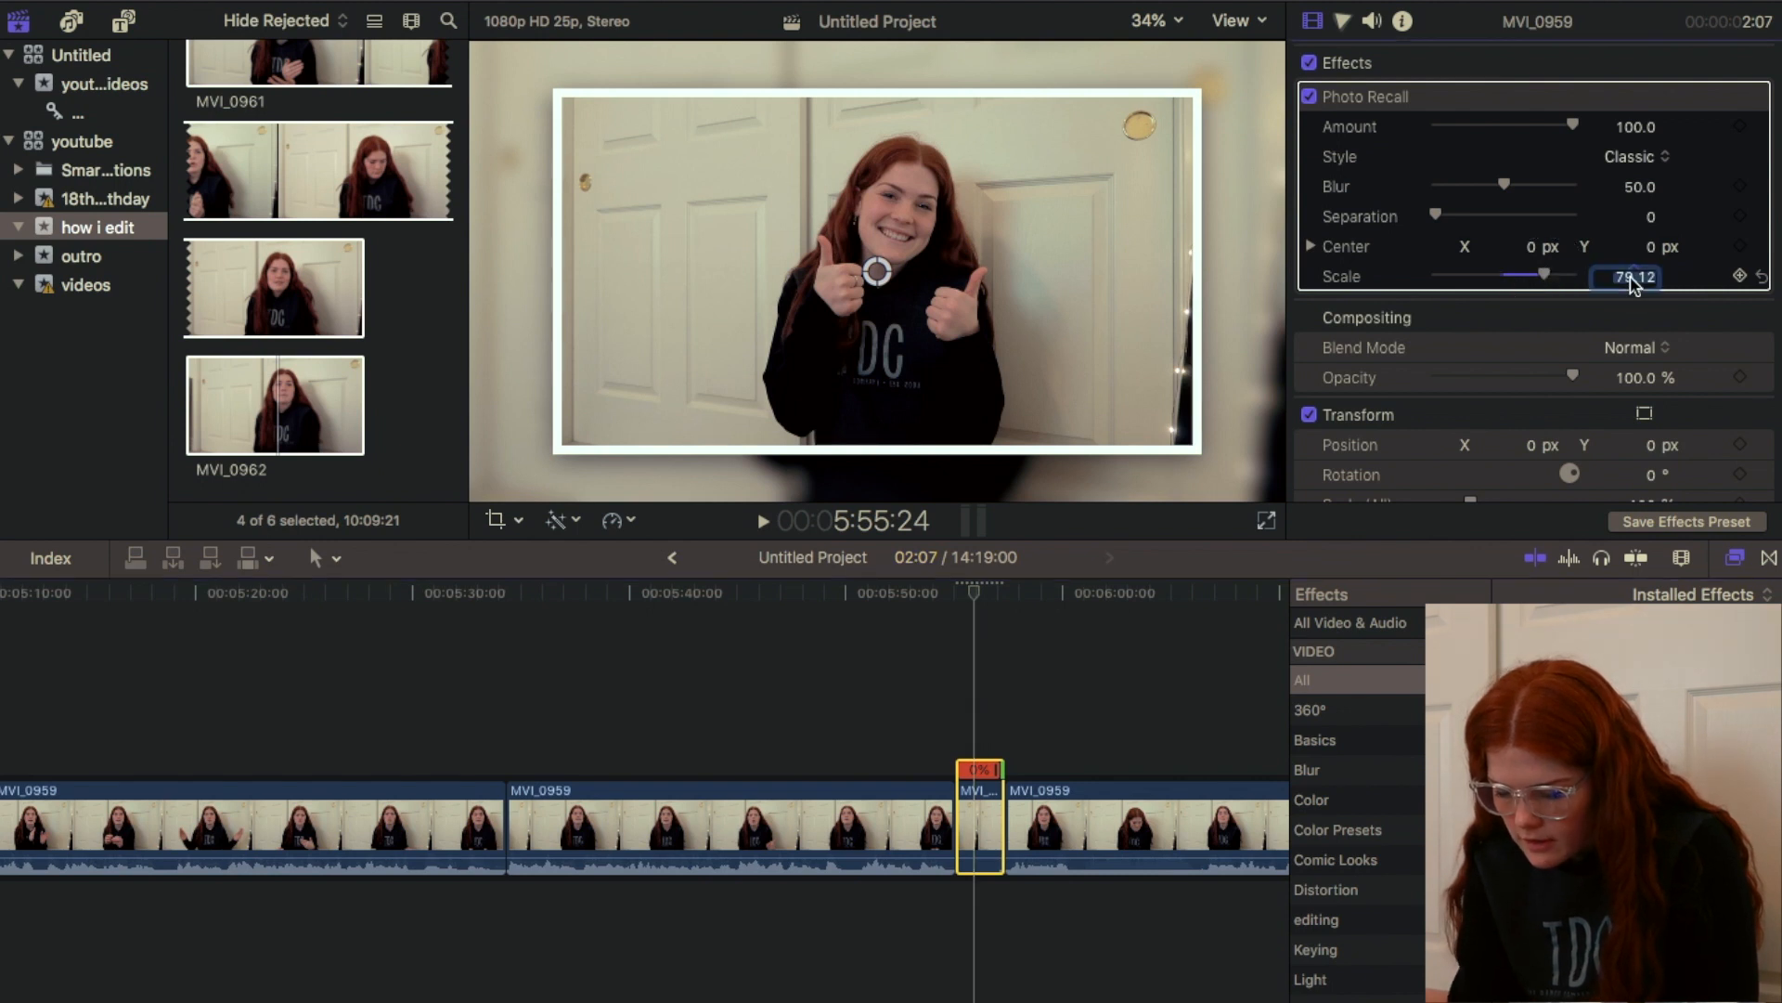
pyautogui.write('80')
pyautogui.press('Return')
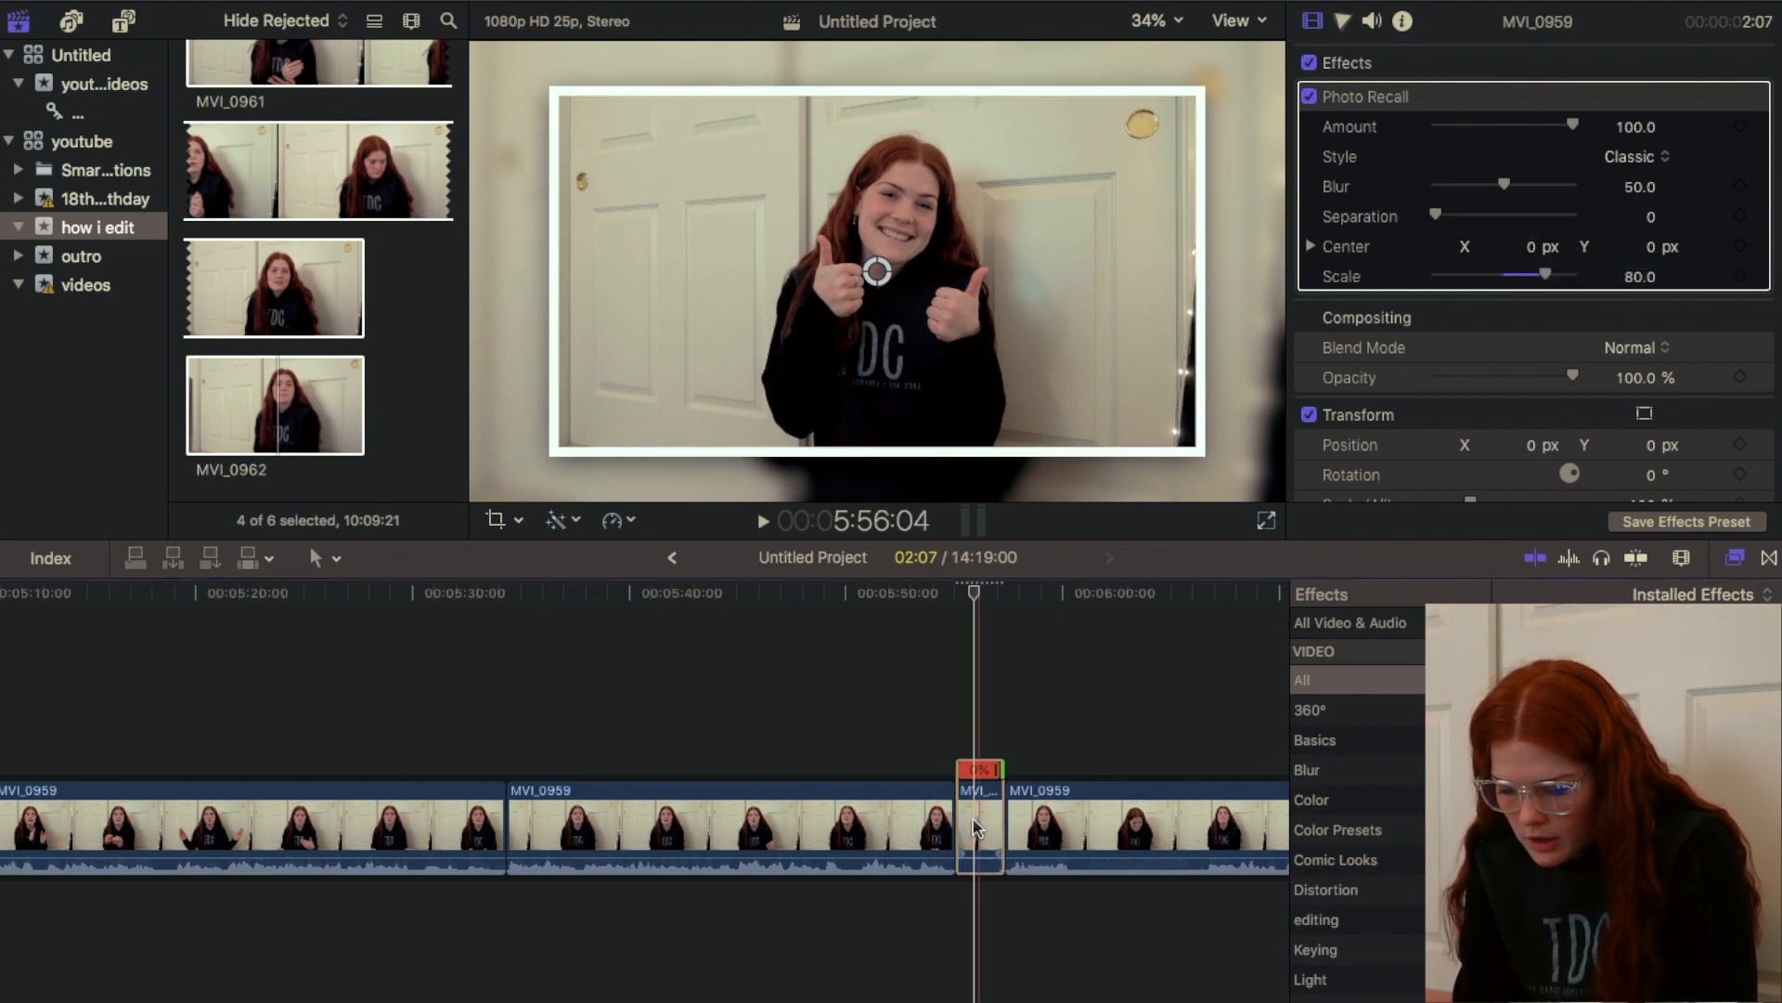
pyautogui.press('space')
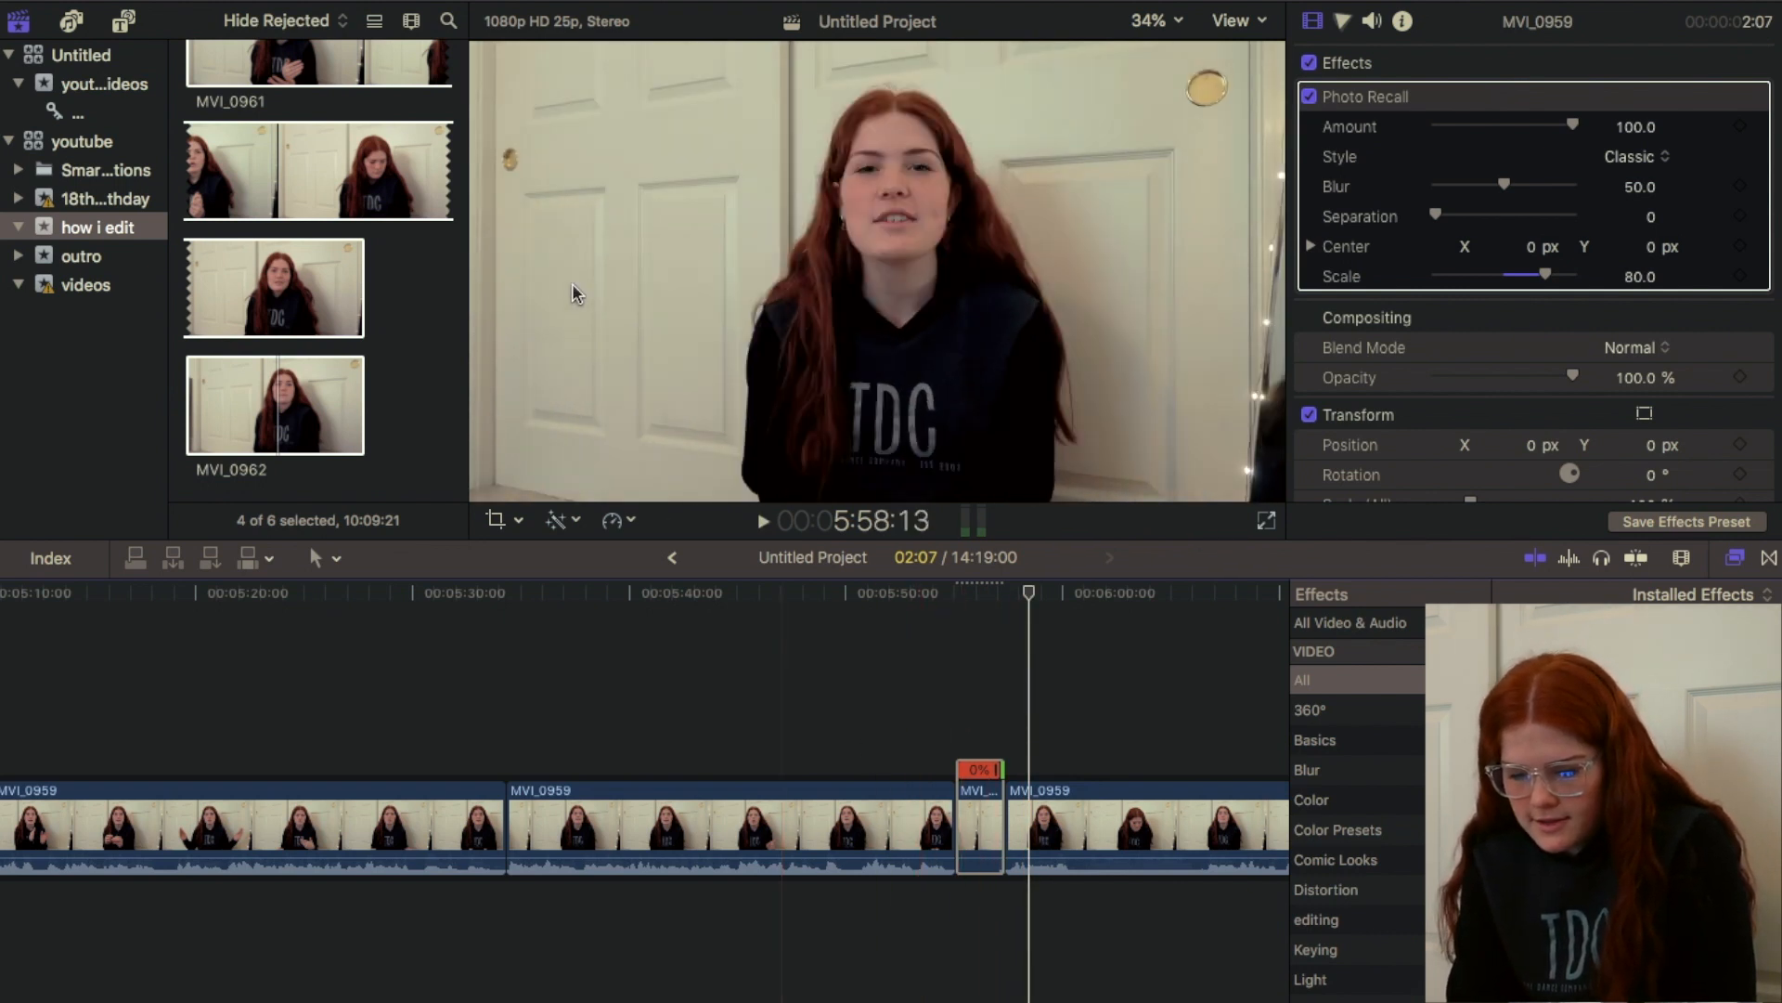
# Step: Search the sound effects for "camera" and audition the Camera and Camera Shutter sounds
pyautogui.moveTo(185, 4)
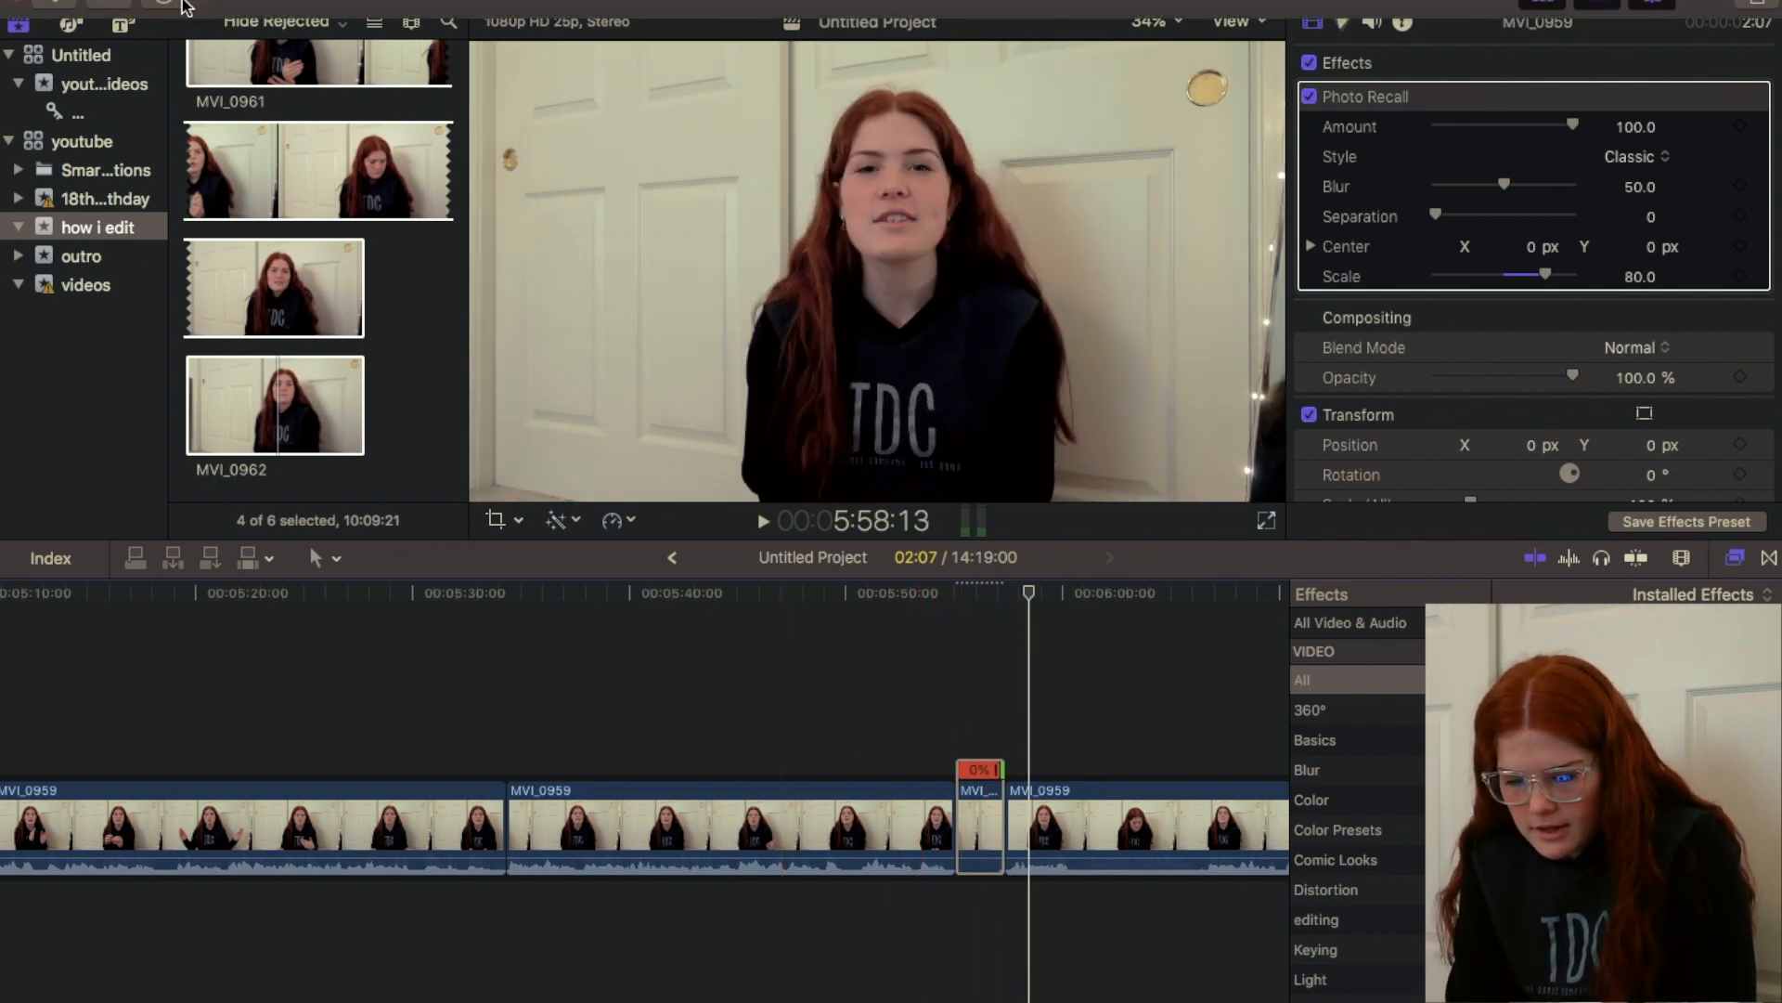
pyautogui.click(72, 23)
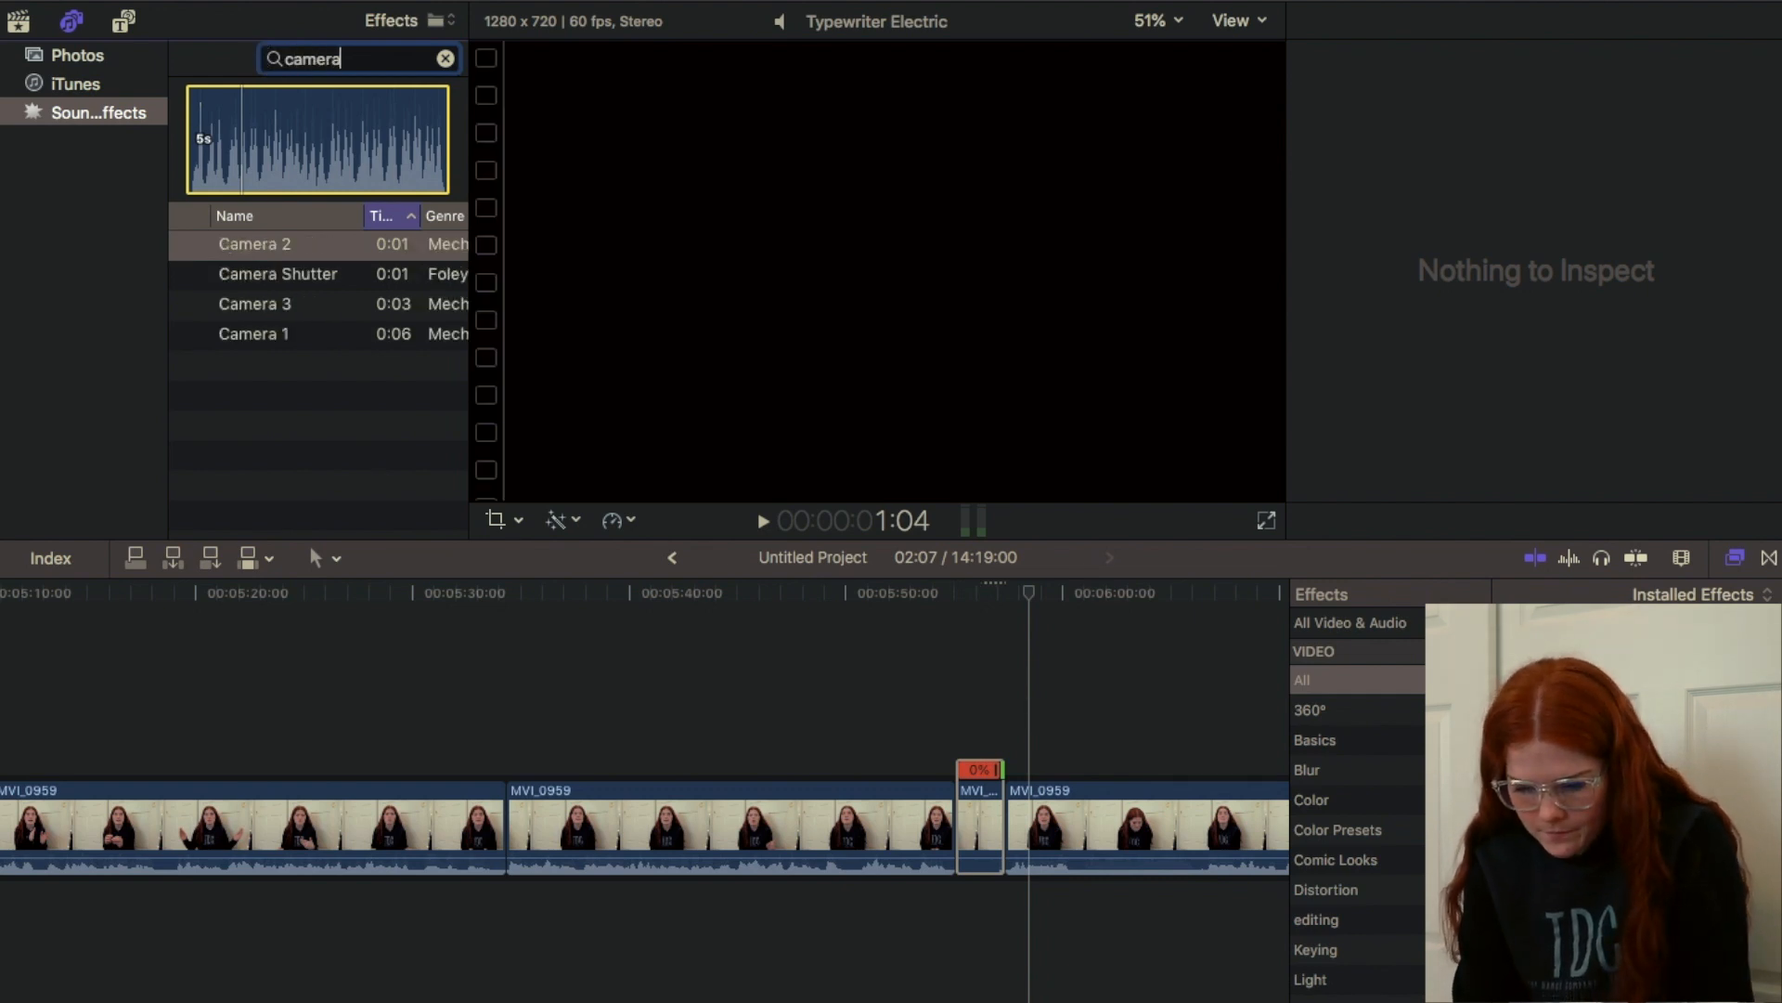
pyautogui.click(191, 247)
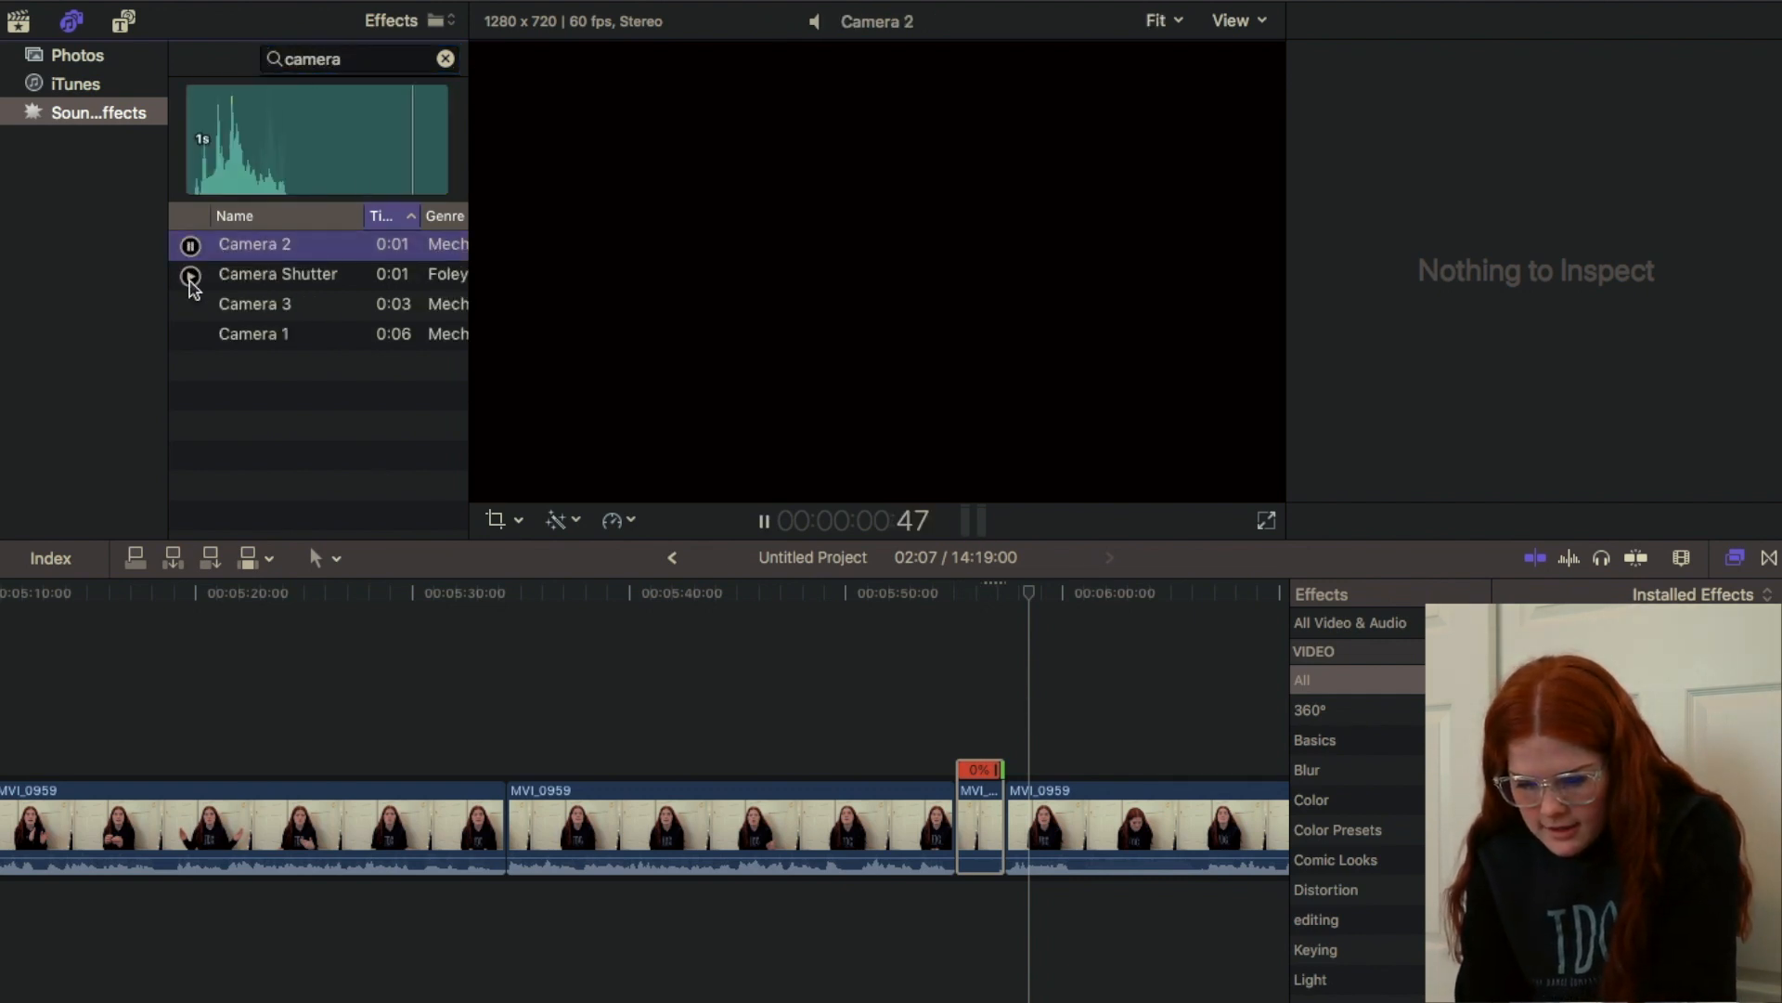
pyautogui.click(190, 277)
pyautogui.click(190, 306)
pyautogui.click(191, 336)
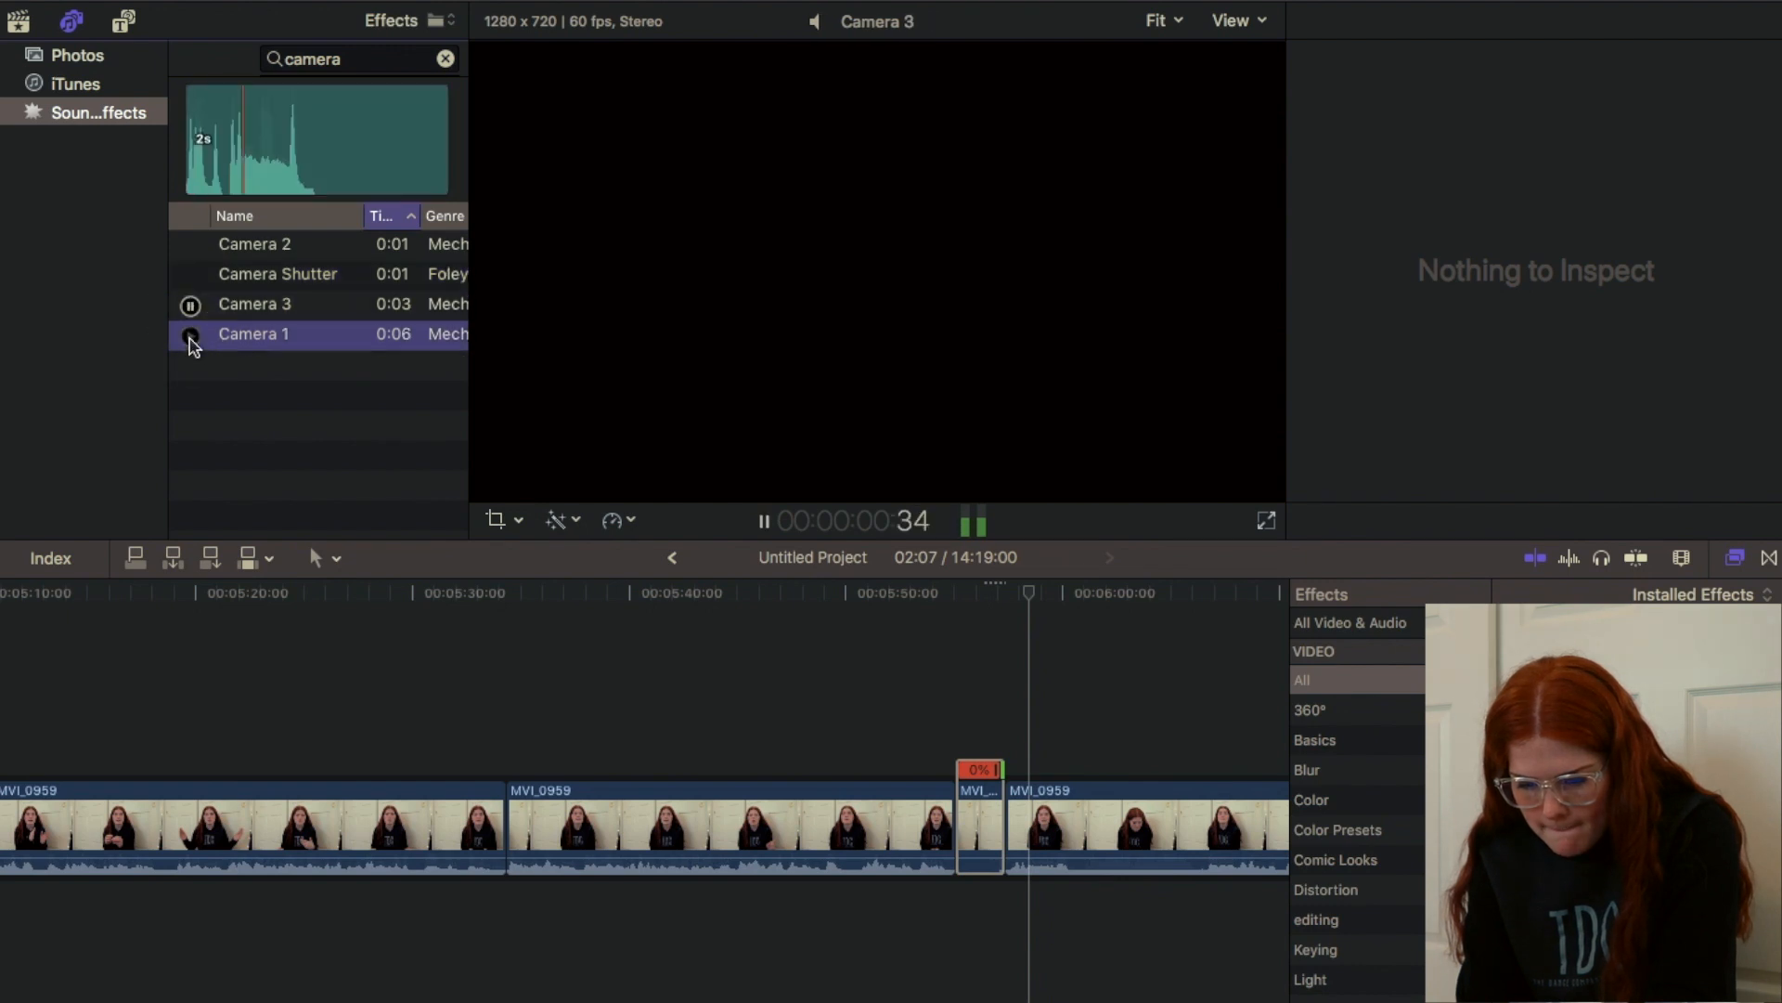
pyautogui.click(191, 247)
# Step: Attach the Camera 2 sound effect beneath the start of the freeze frame and play back the section
pyautogui.moveTo(239, 252); pyautogui.dragTo(958, 943)
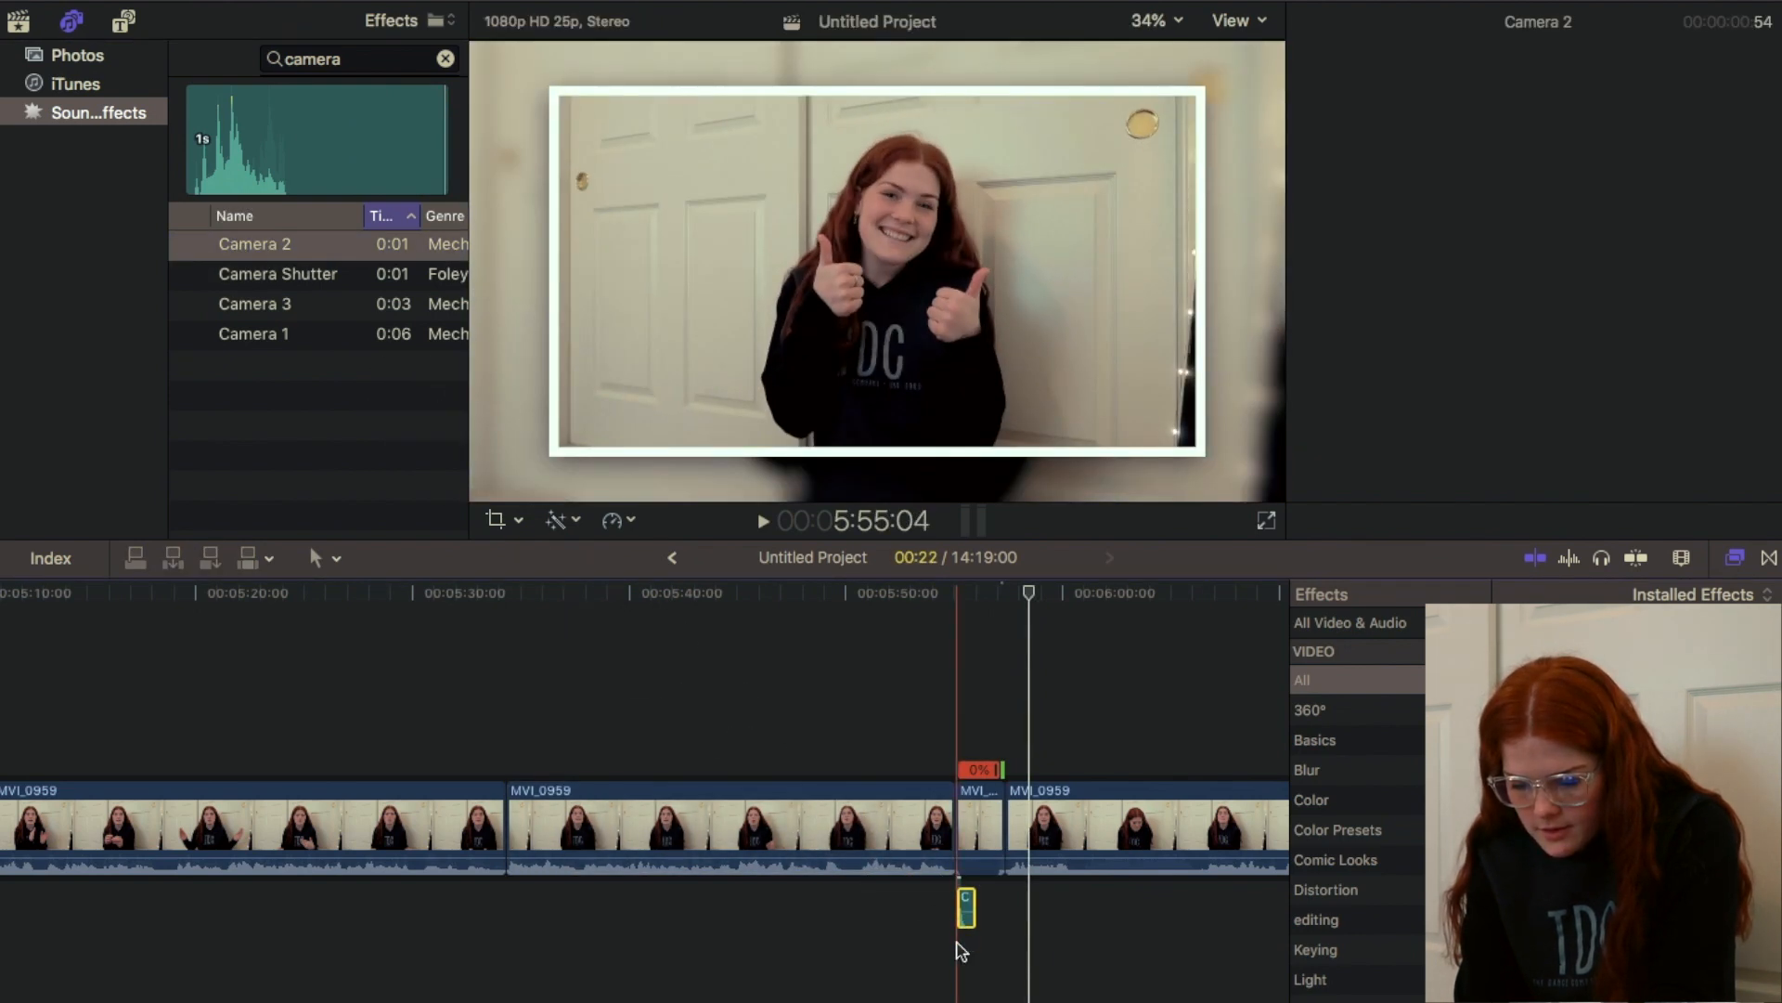
pyautogui.press('super+4')
pyautogui.press('space')
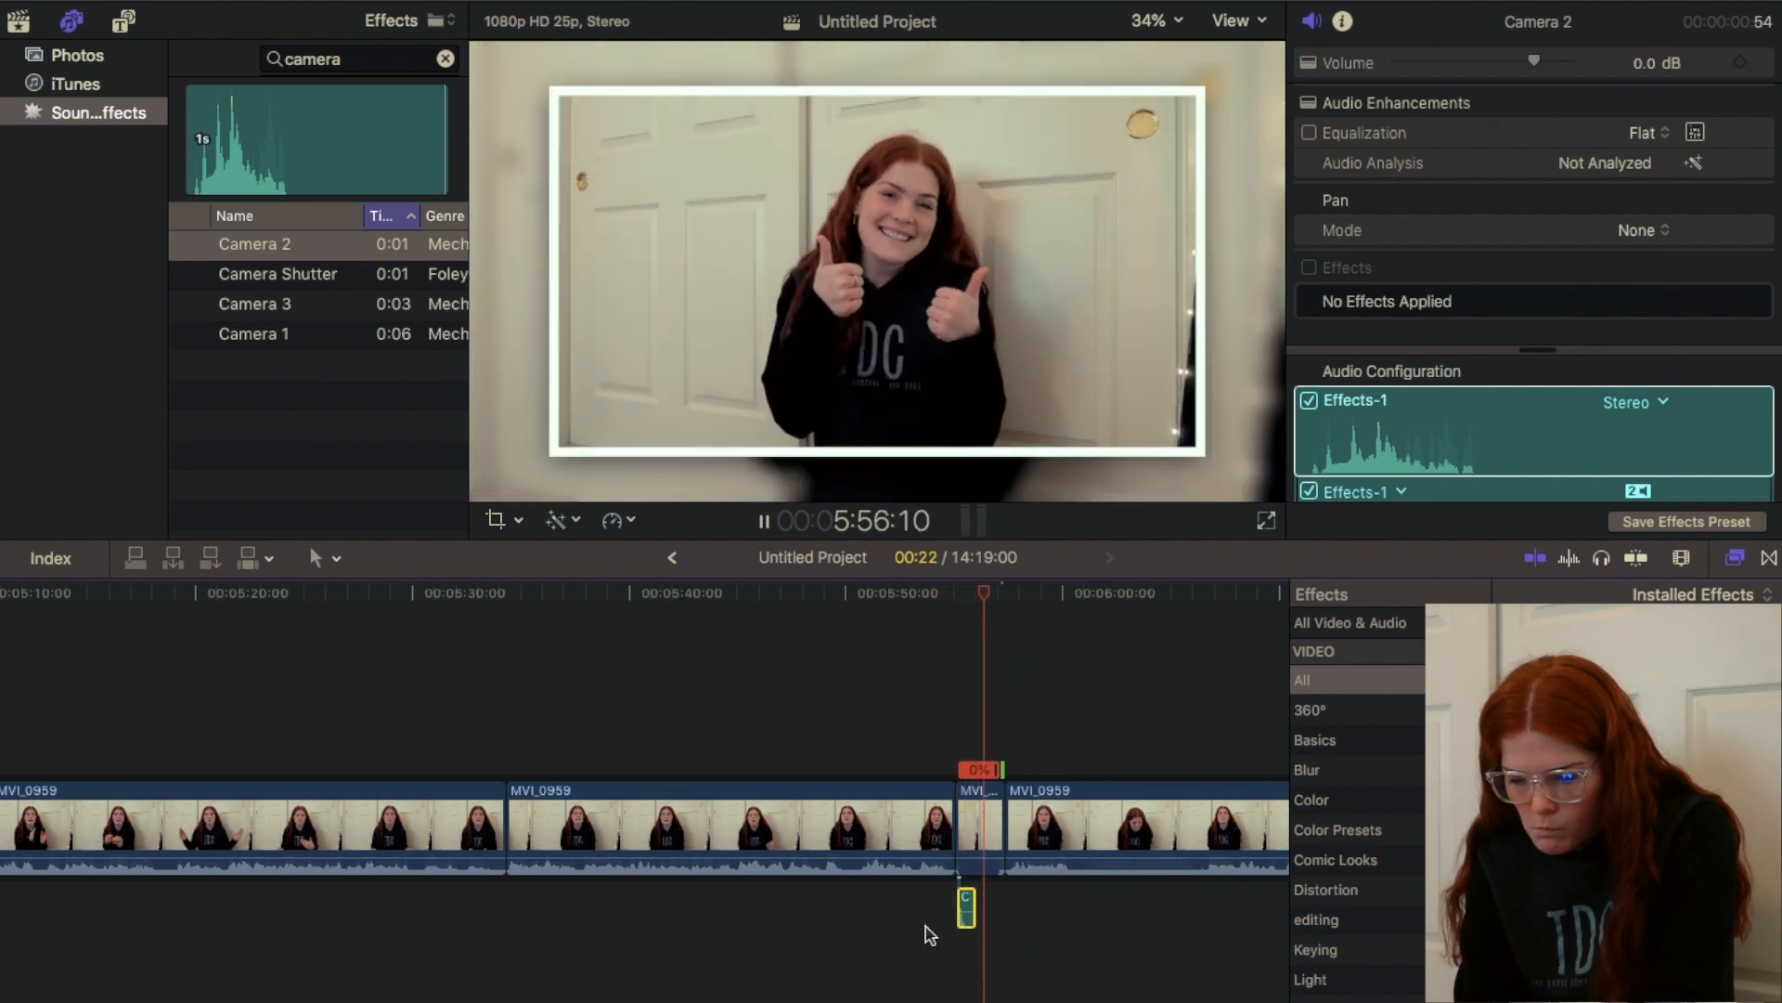
pyautogui.press('space')
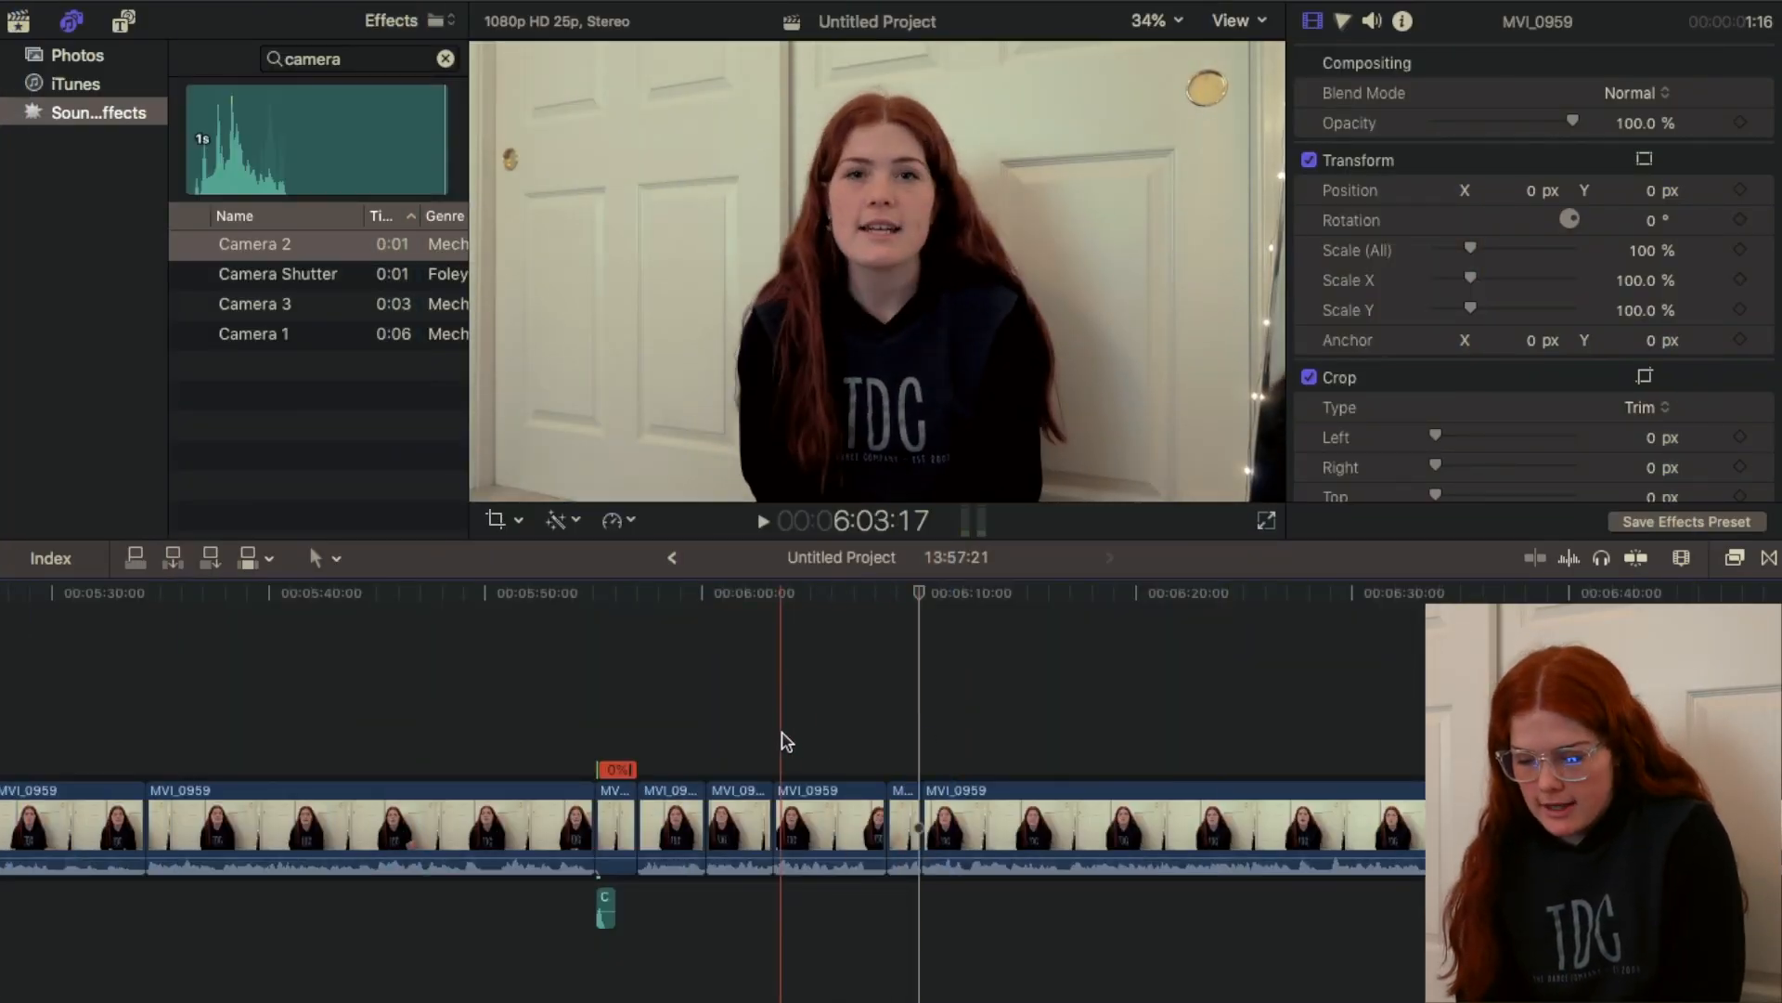
# Step: Try a Custom title from the Build In/Out titles above the pointing pose at about 6:07
pyautogui.press('s')
pyautogui.click(862, 752)
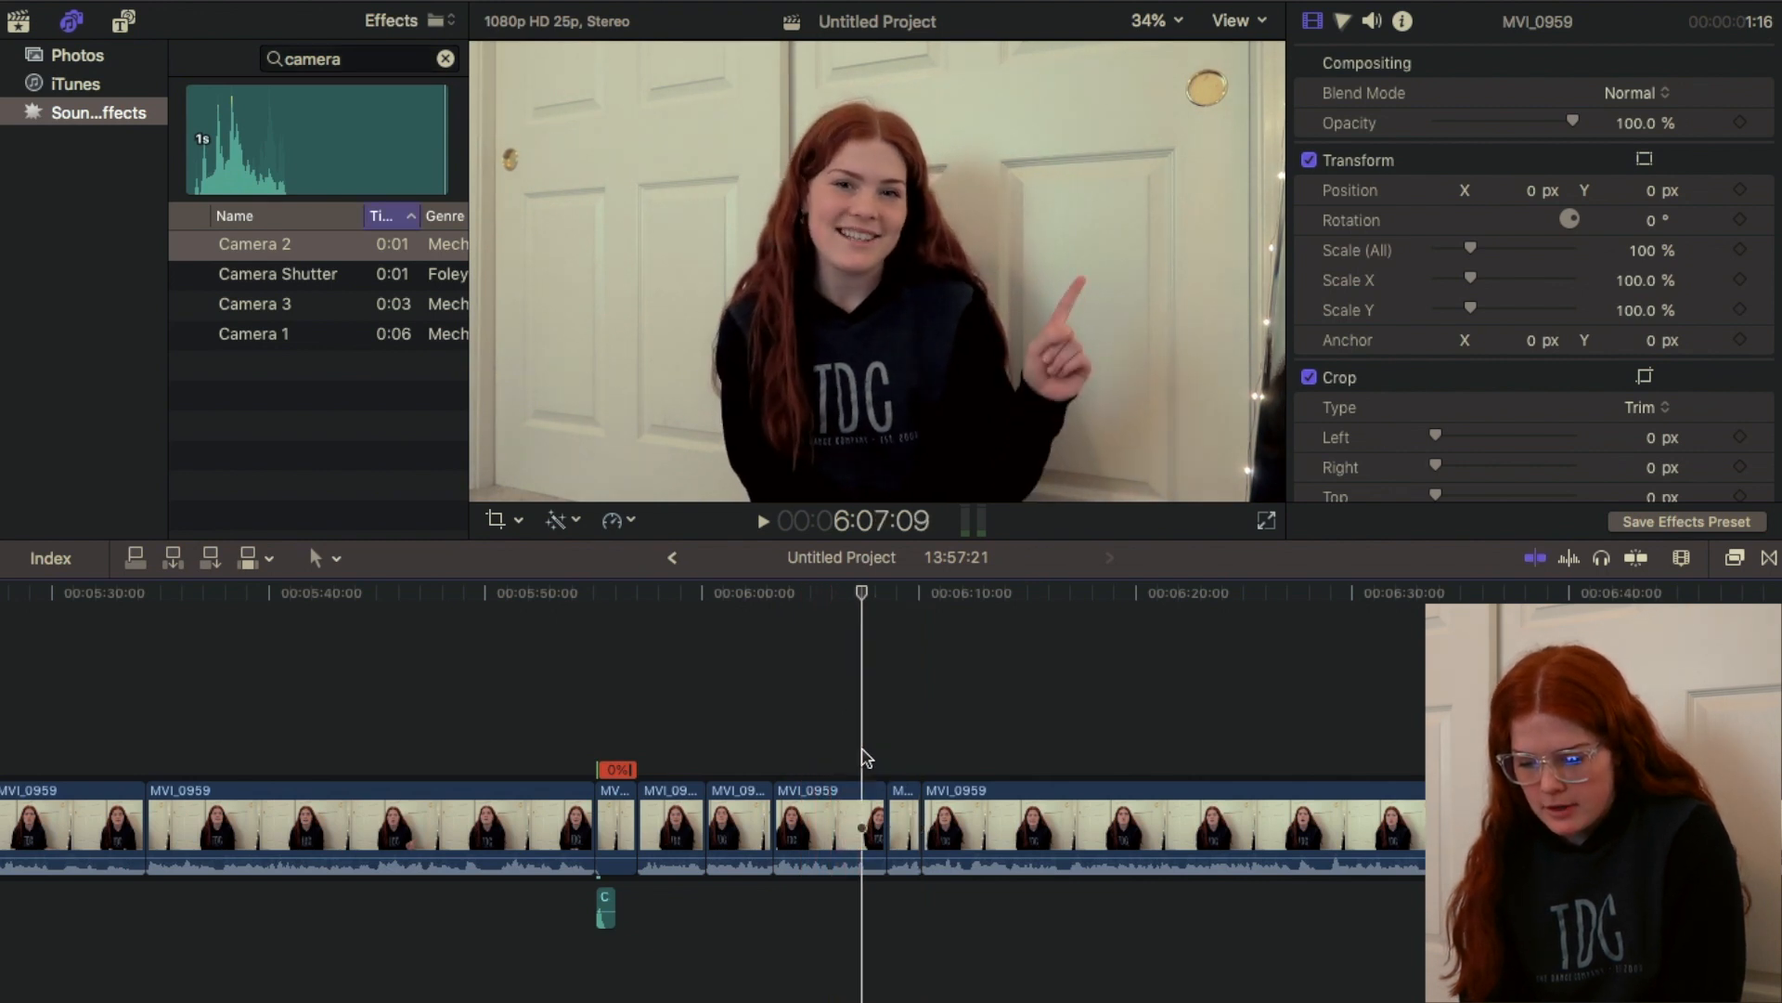
pyautogui.click(206, 116)
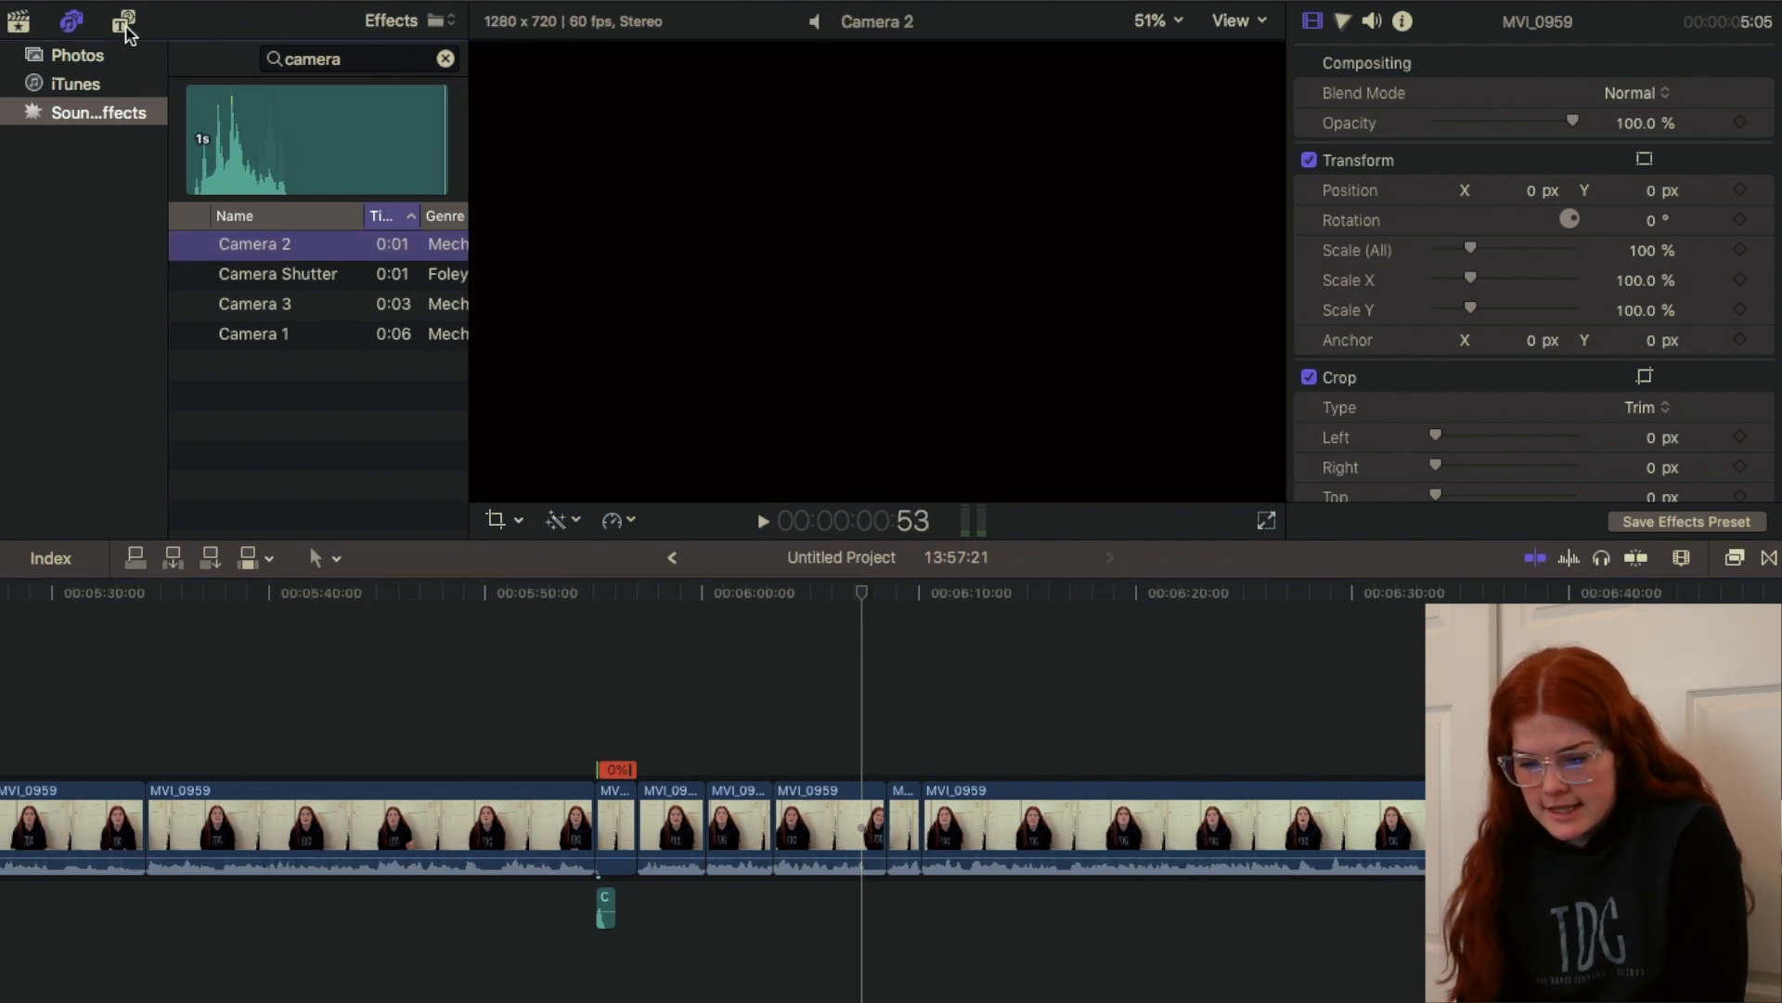
pyautogui.click(126, 24)
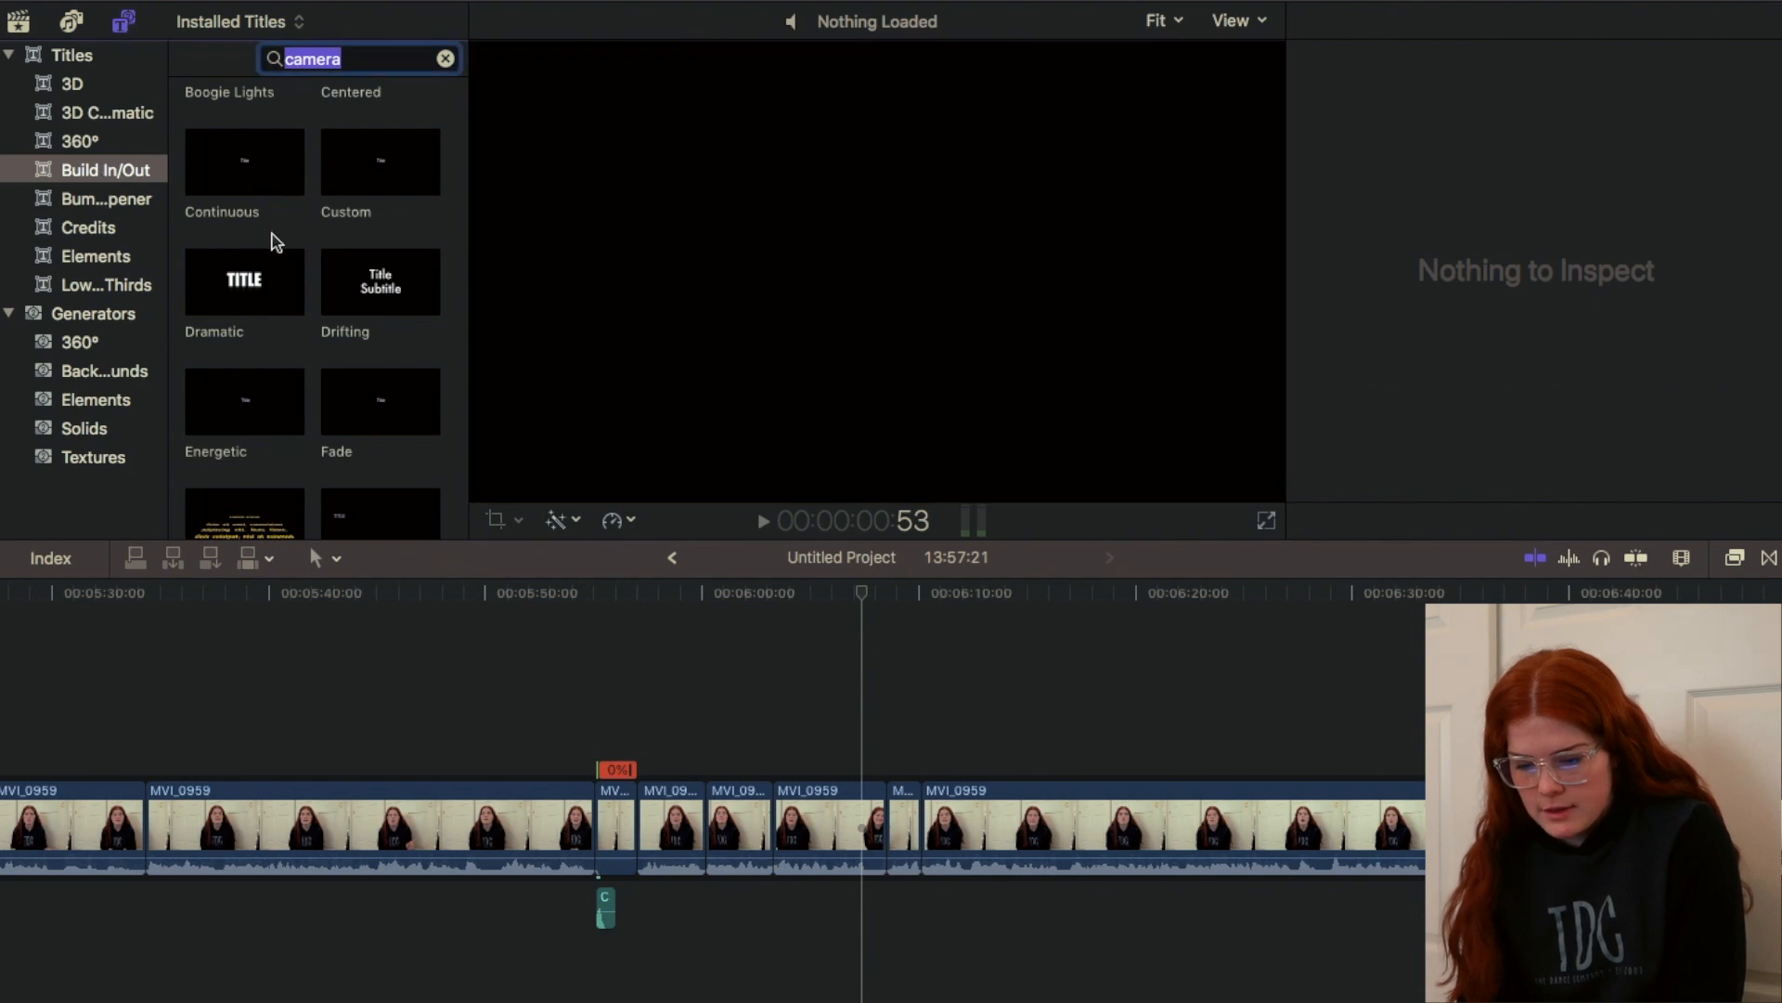
pyautogui.scroll(2, 367, 316)
pyautogui.moveTo(366, 227); pyautogui.dragTo(868, 734)
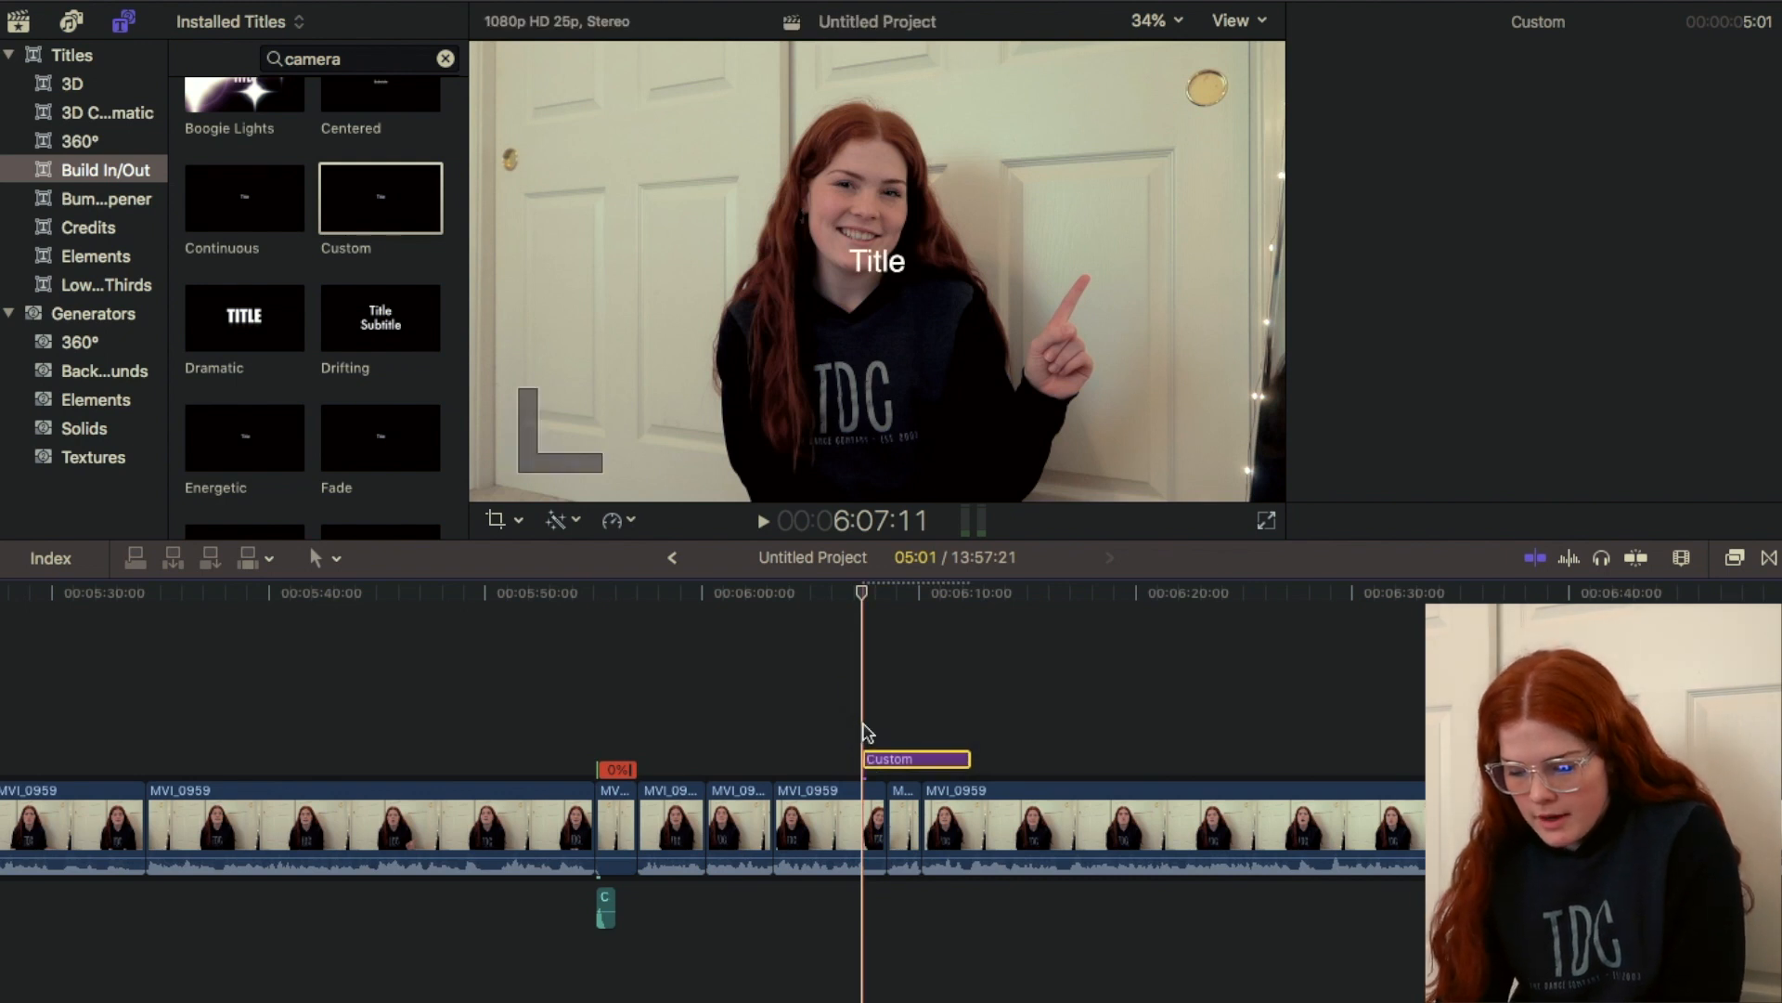
pyautogui.press('Delete')
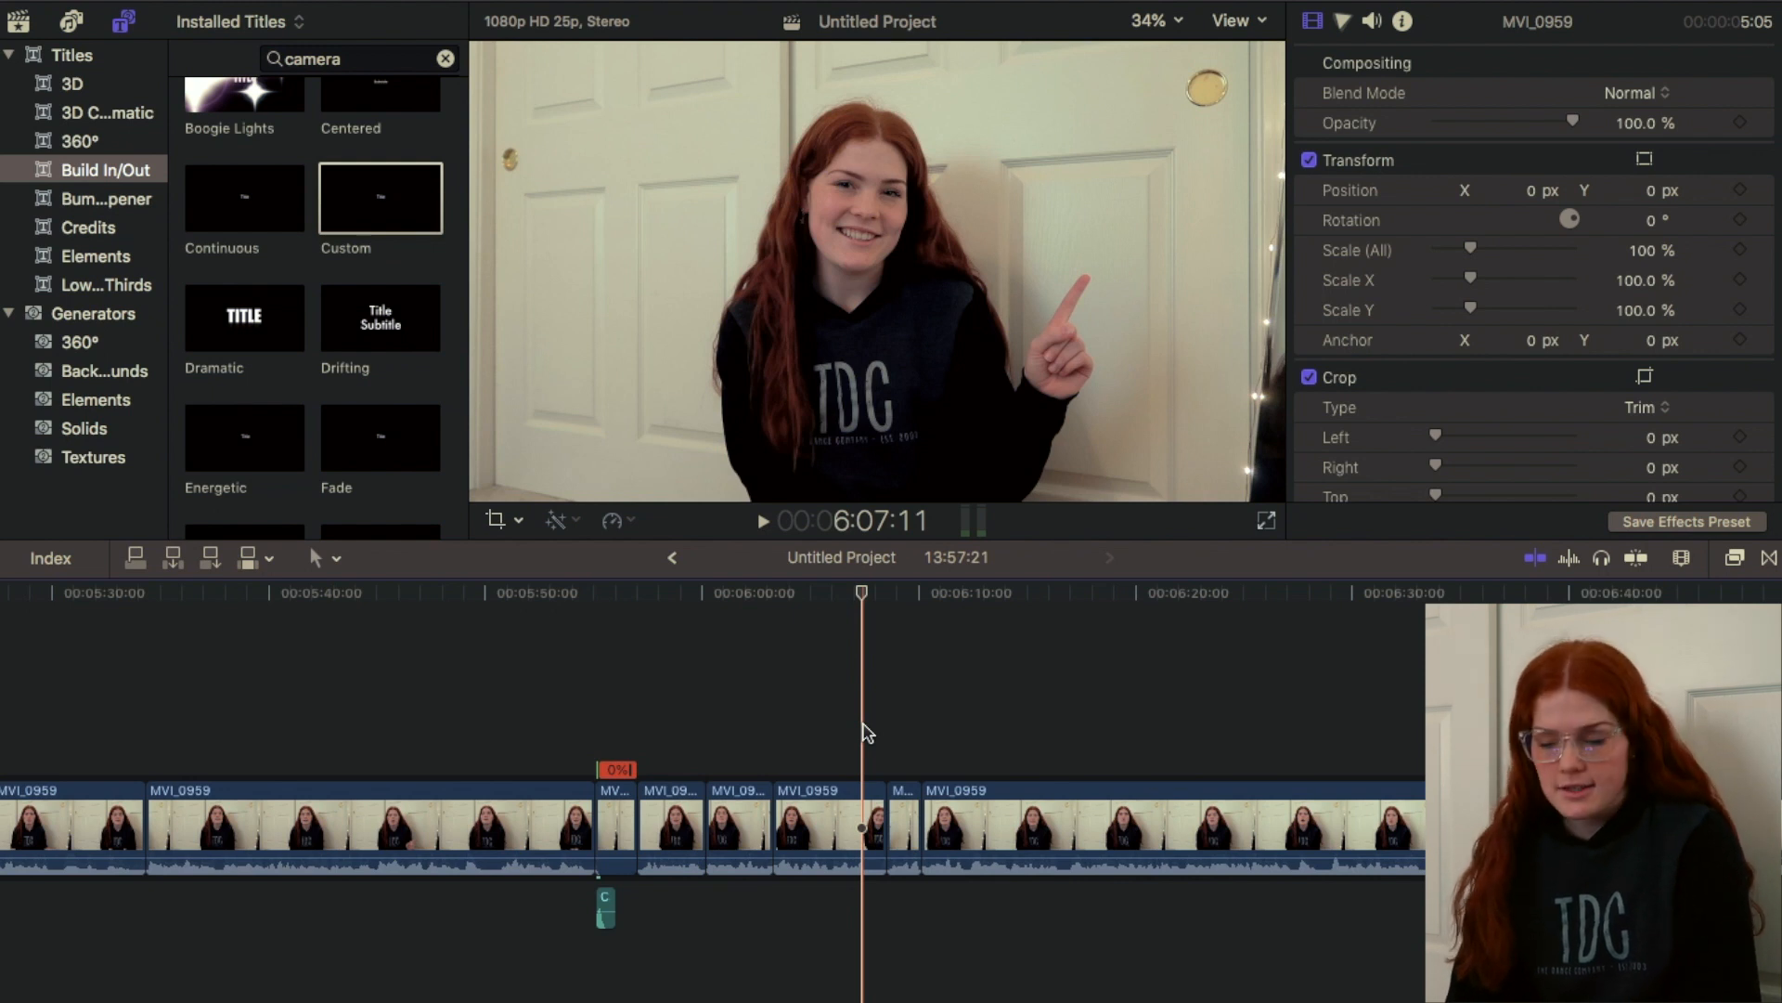
# Step: Add a Basic Title at the pointing pose at about 6:07 and cut off the part extending past the underlying clip's end
pyautogui.hotkey('ctrl', 't')
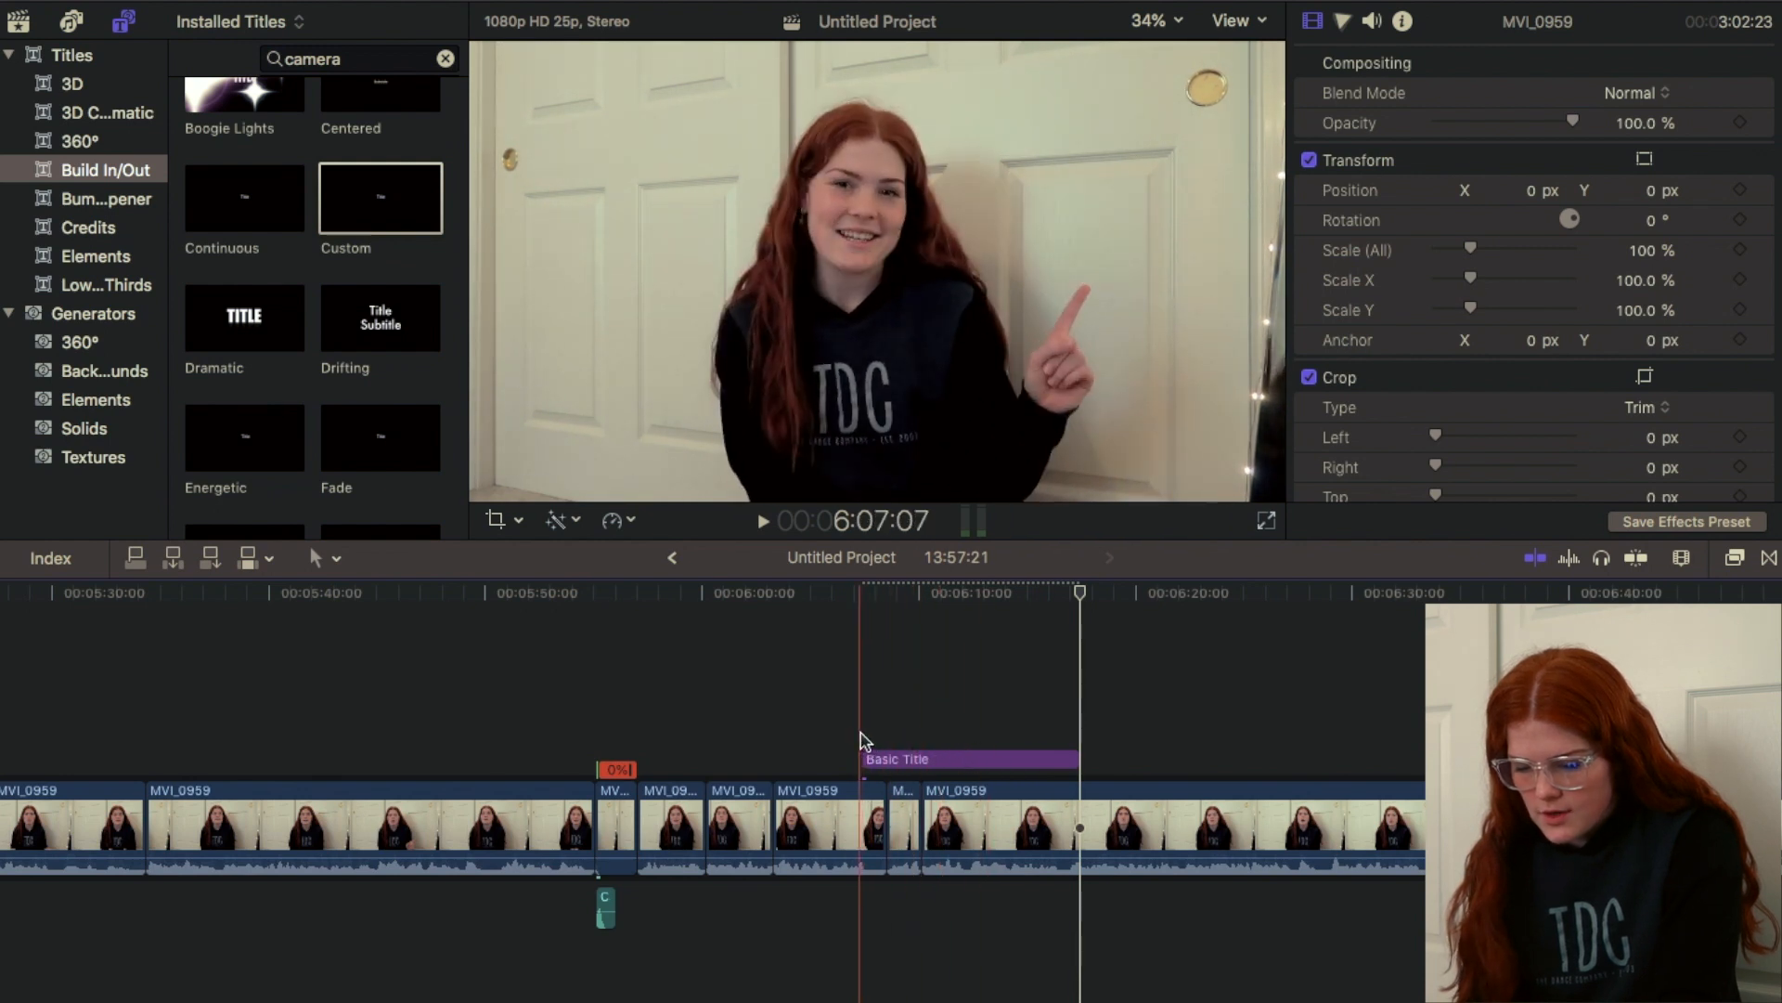
pyautogui.click(886, 759)
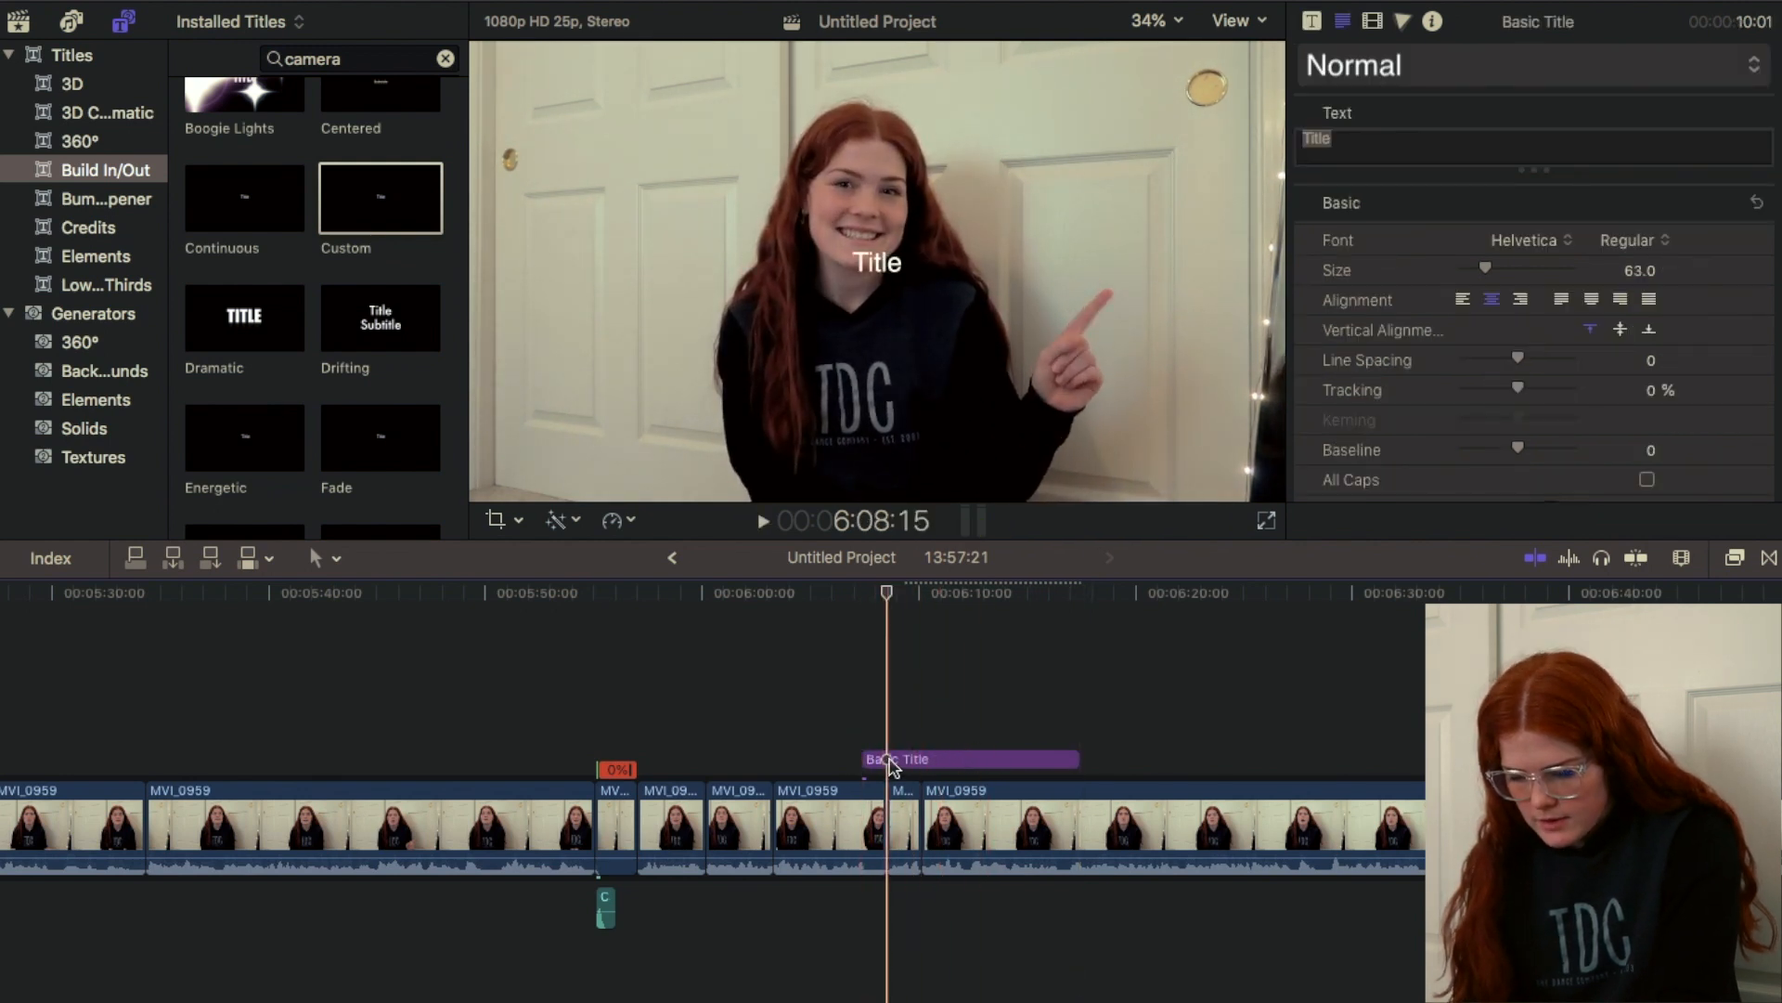
pyautogui.click(890, 761)
pyautogui.press('super+b')
pyautogui.click(929, 763)
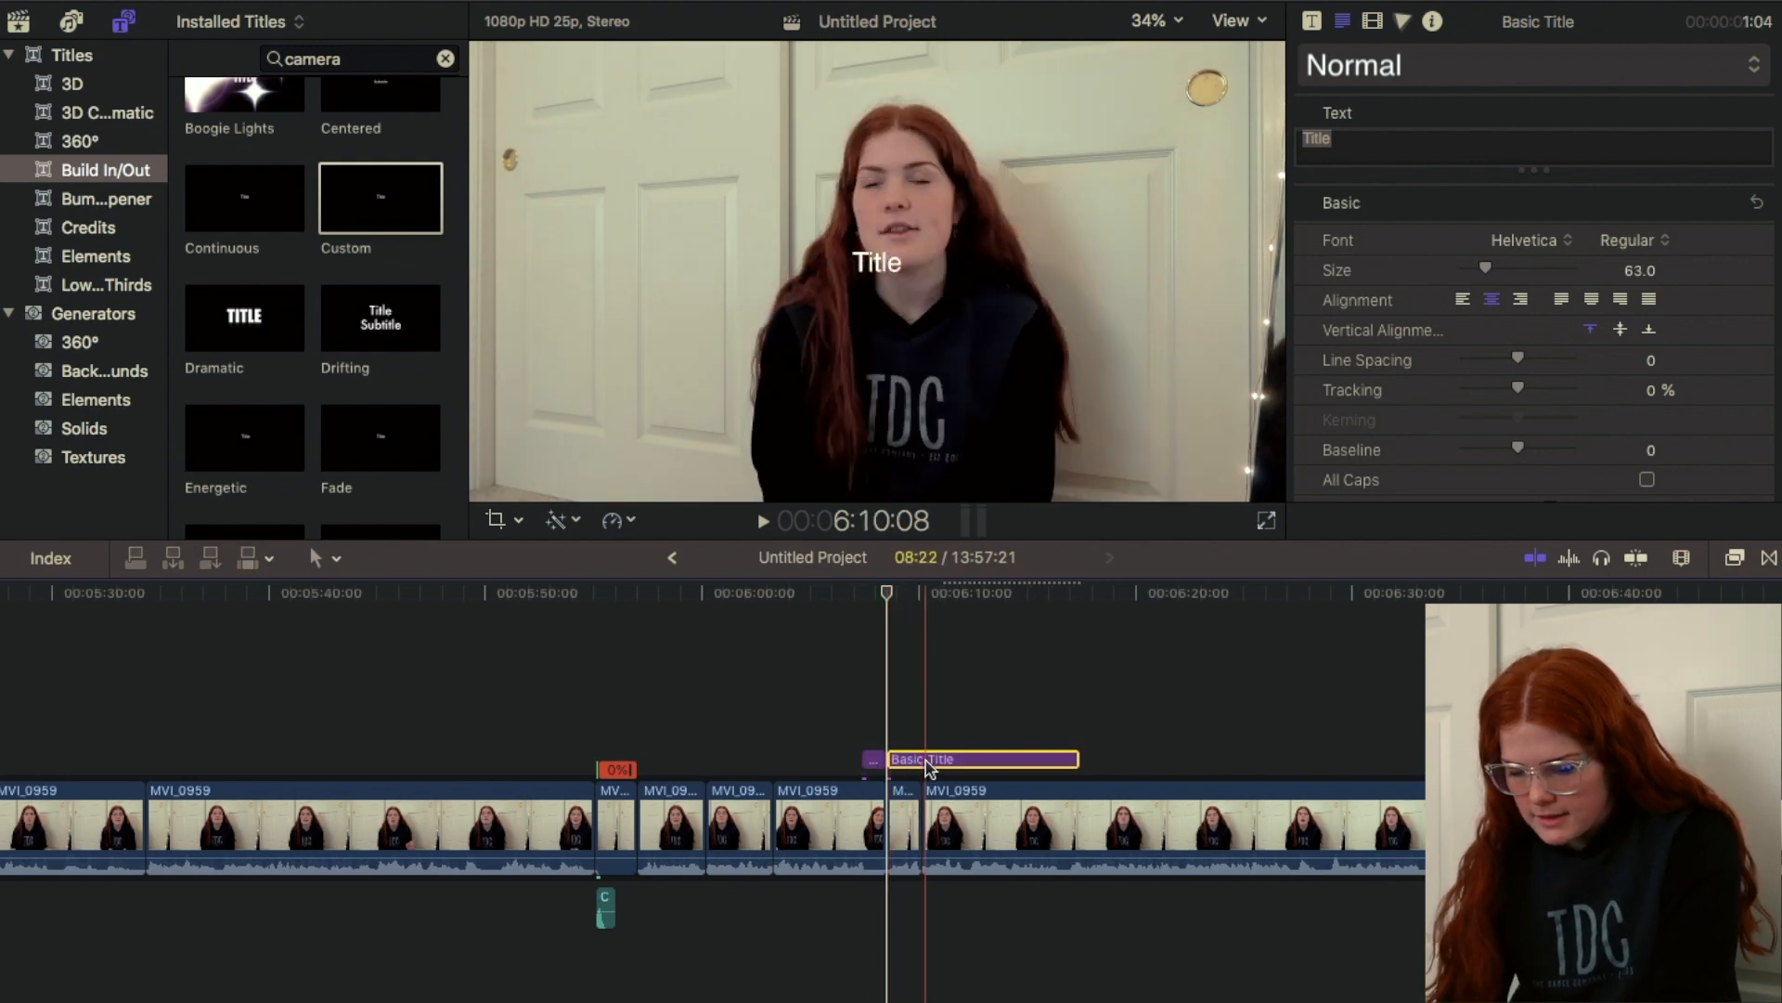
pyautogui.press('Delete')
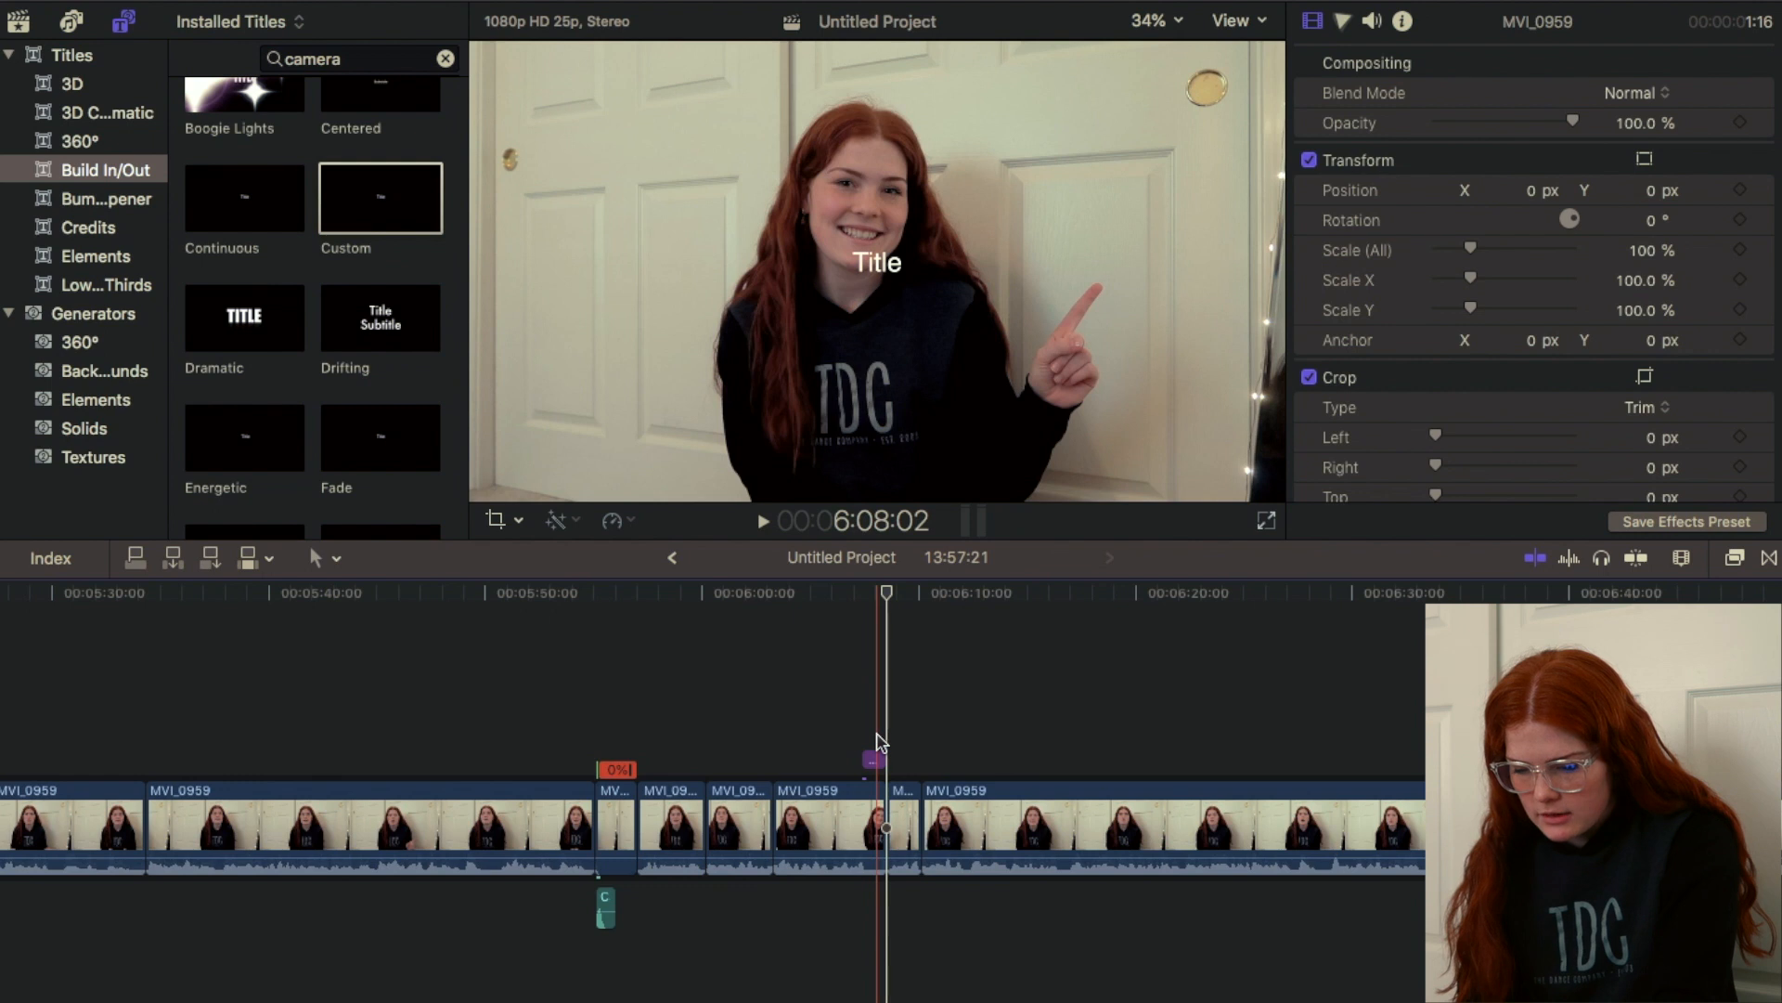
pyautogui.click(880, 740)
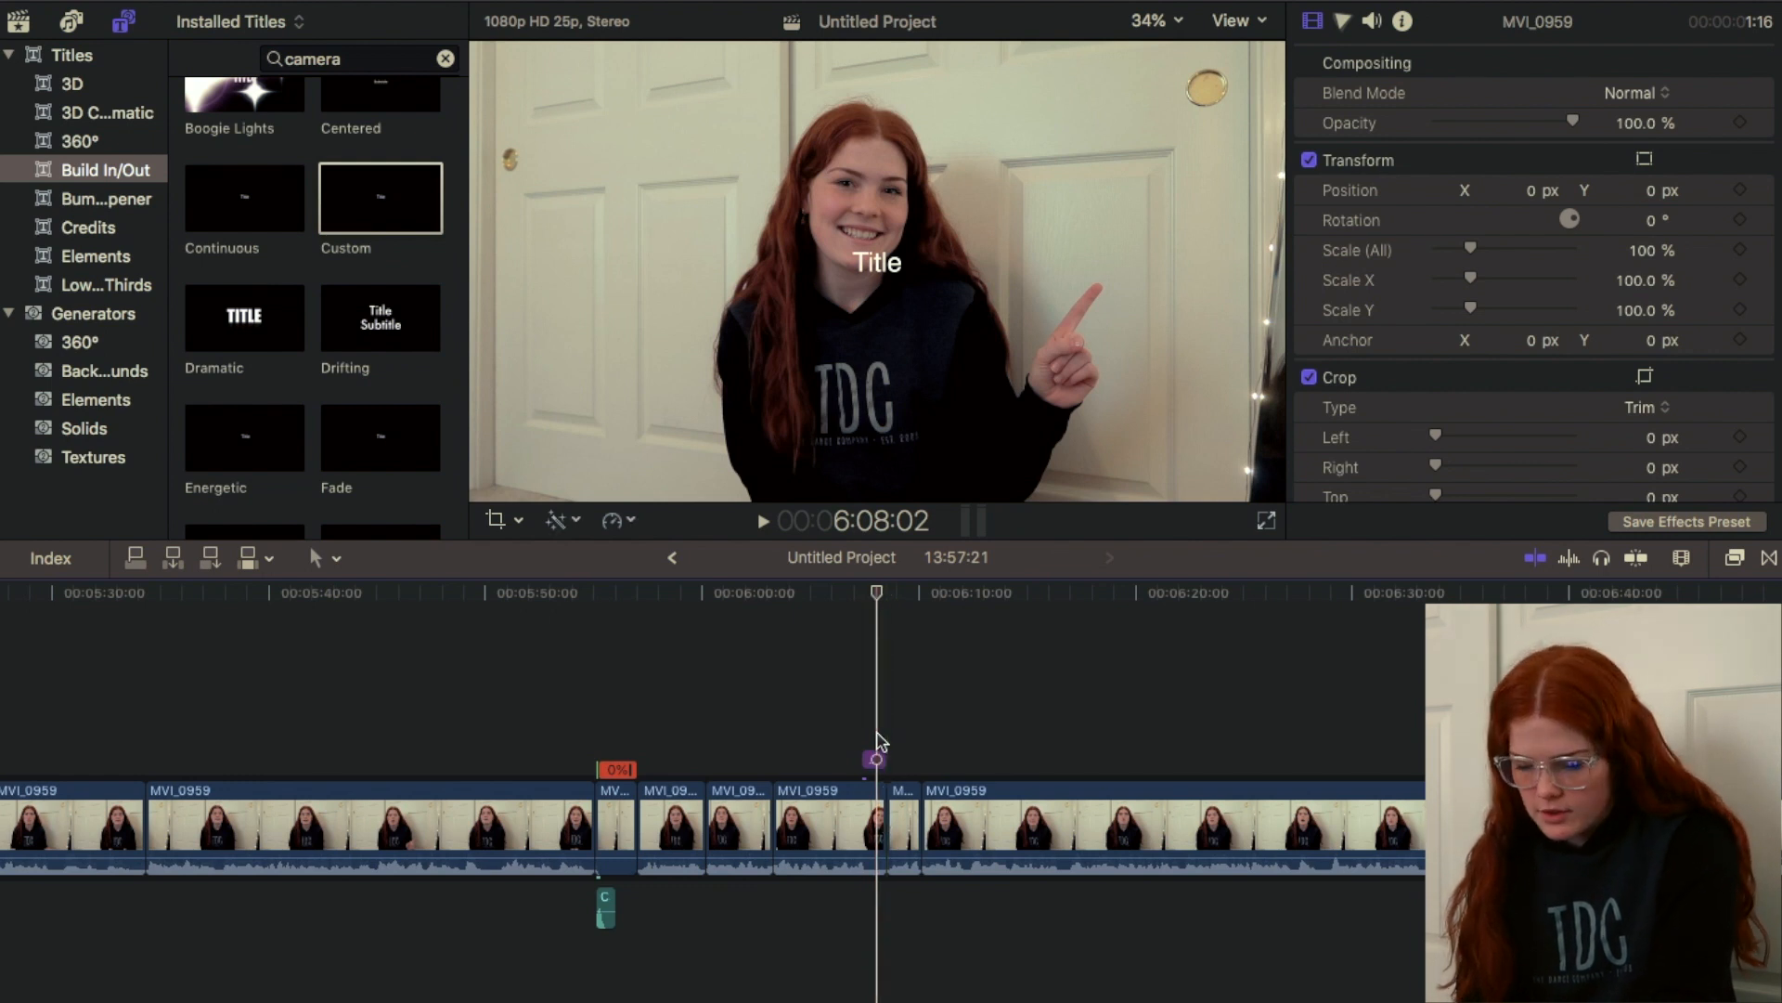
# Step: Change the text of the Basic Title over the pointing pose to "hello!"
pyautogui.click(878, 742)
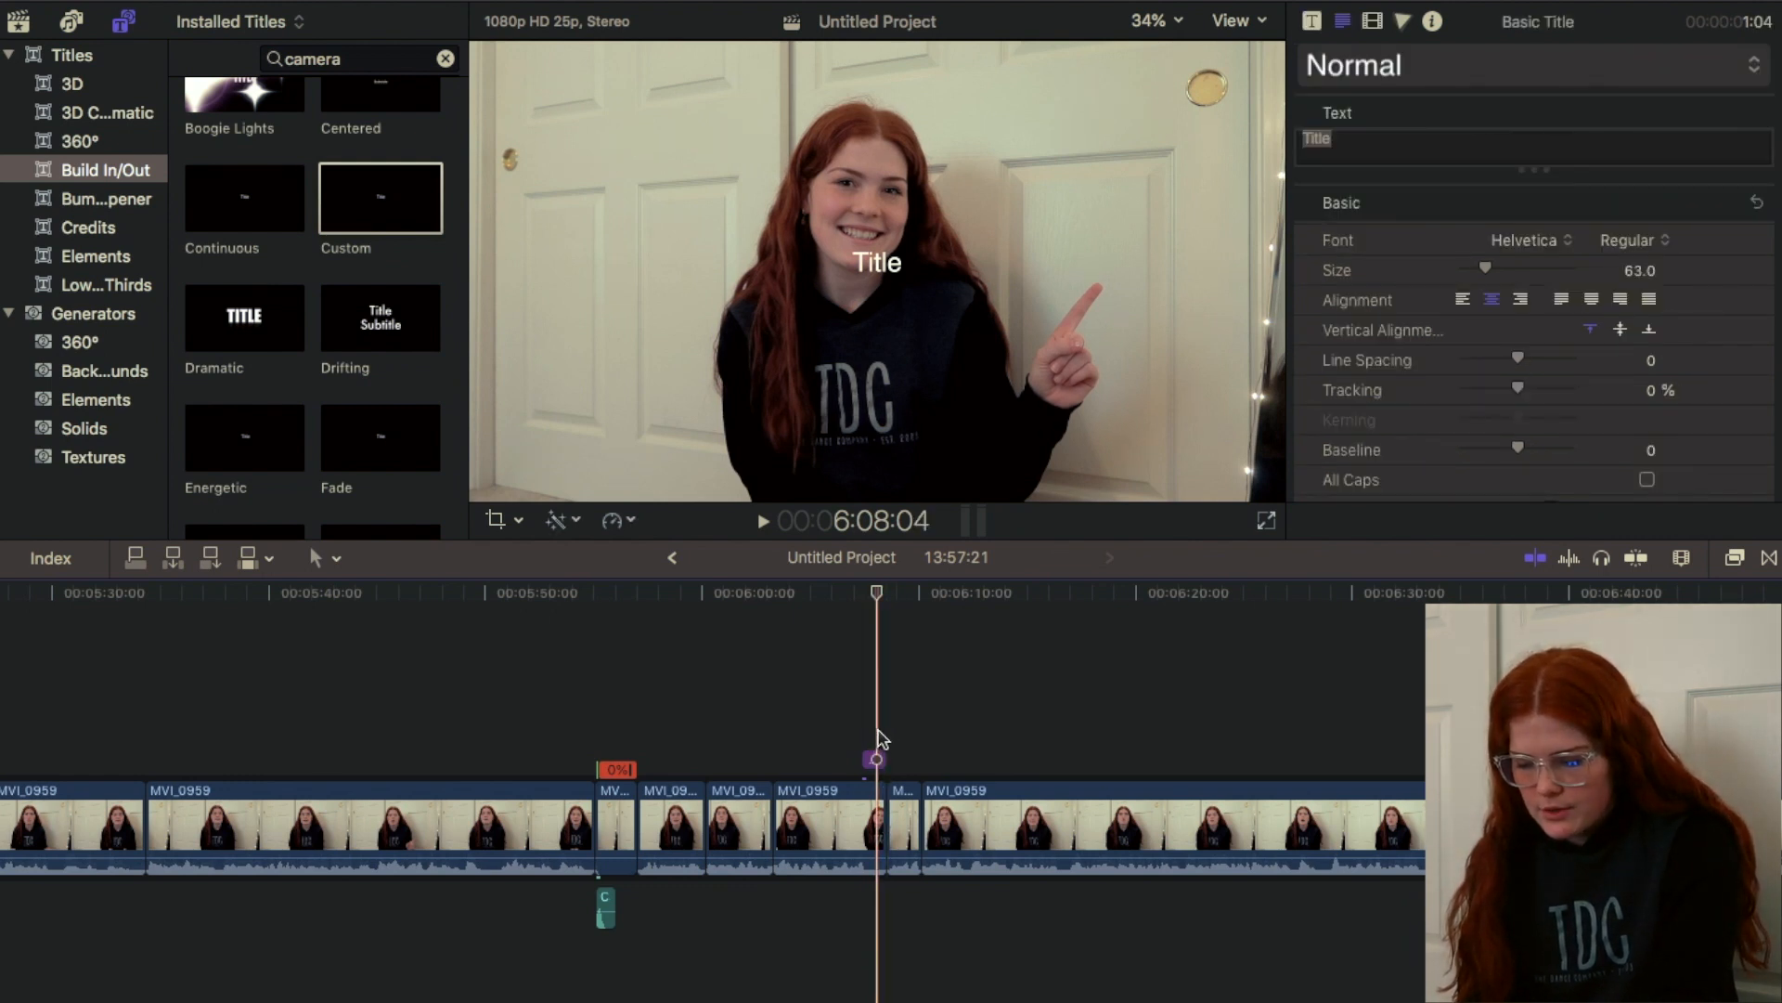
pyautogui.click(874, 761)
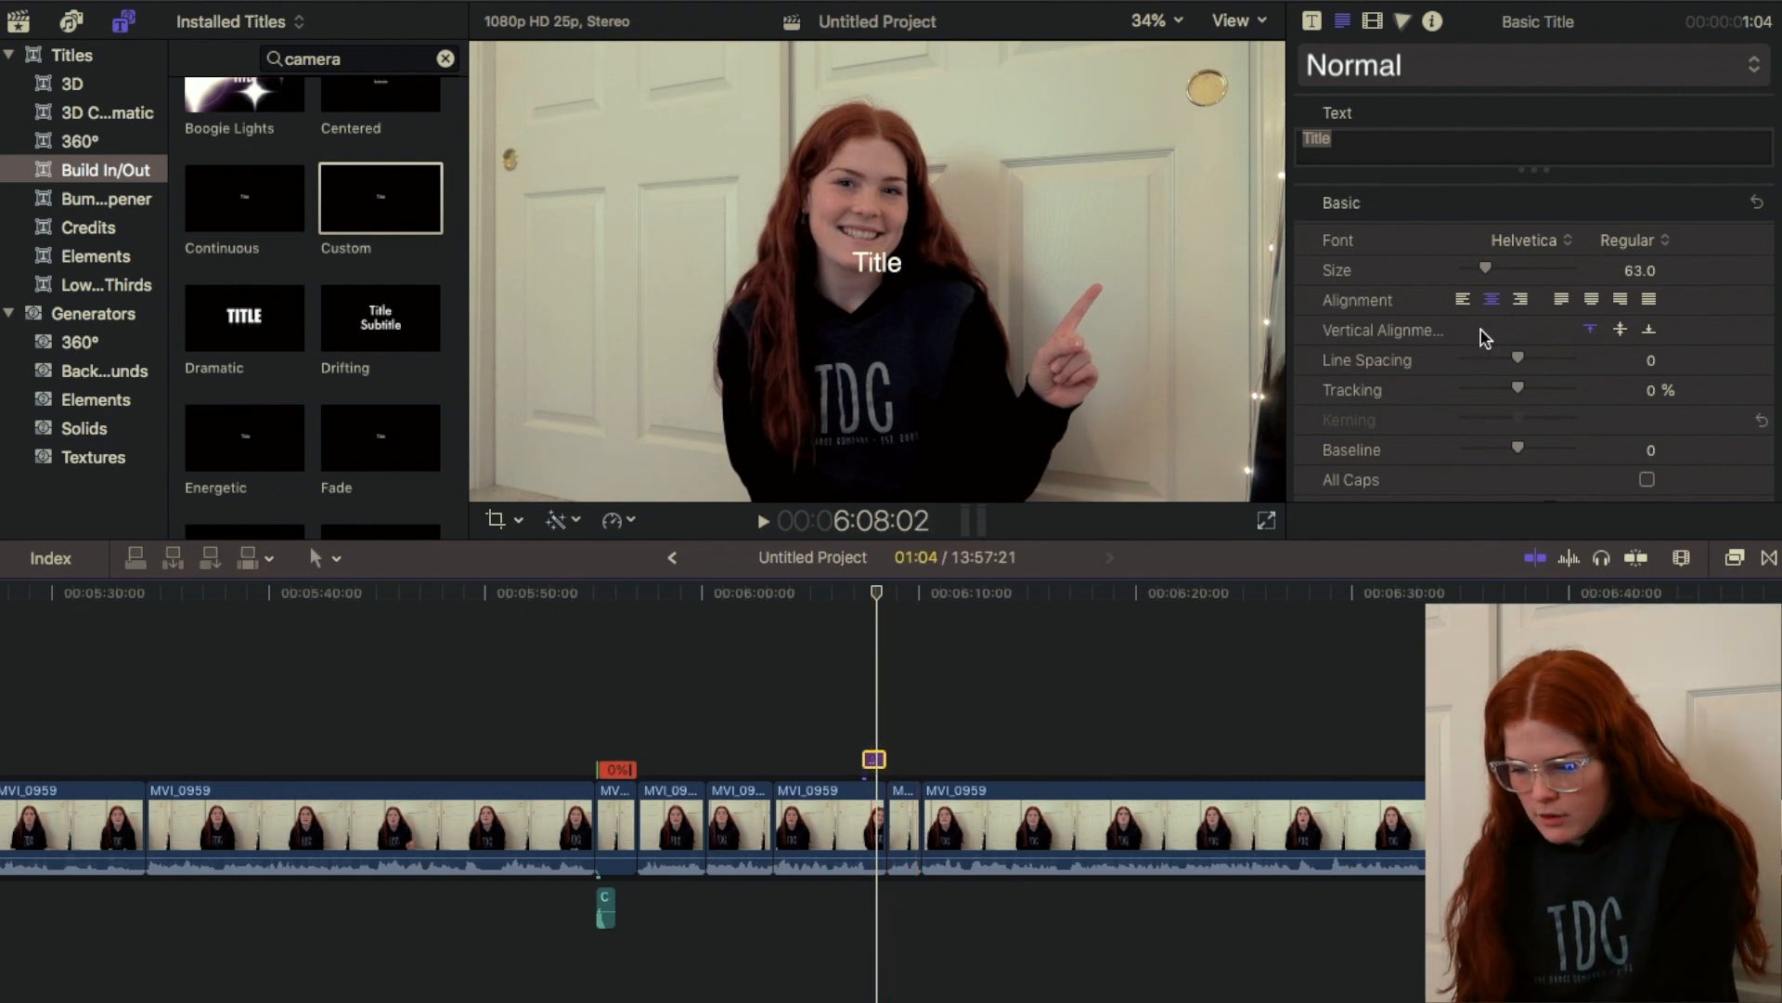
pyautogui.moveTo(1358, 139); pyautogui.dragTo(1303, 137)
pyautogui.write('hello1')
pyautogui.press('BackSpace')
pyautogui.write('!')
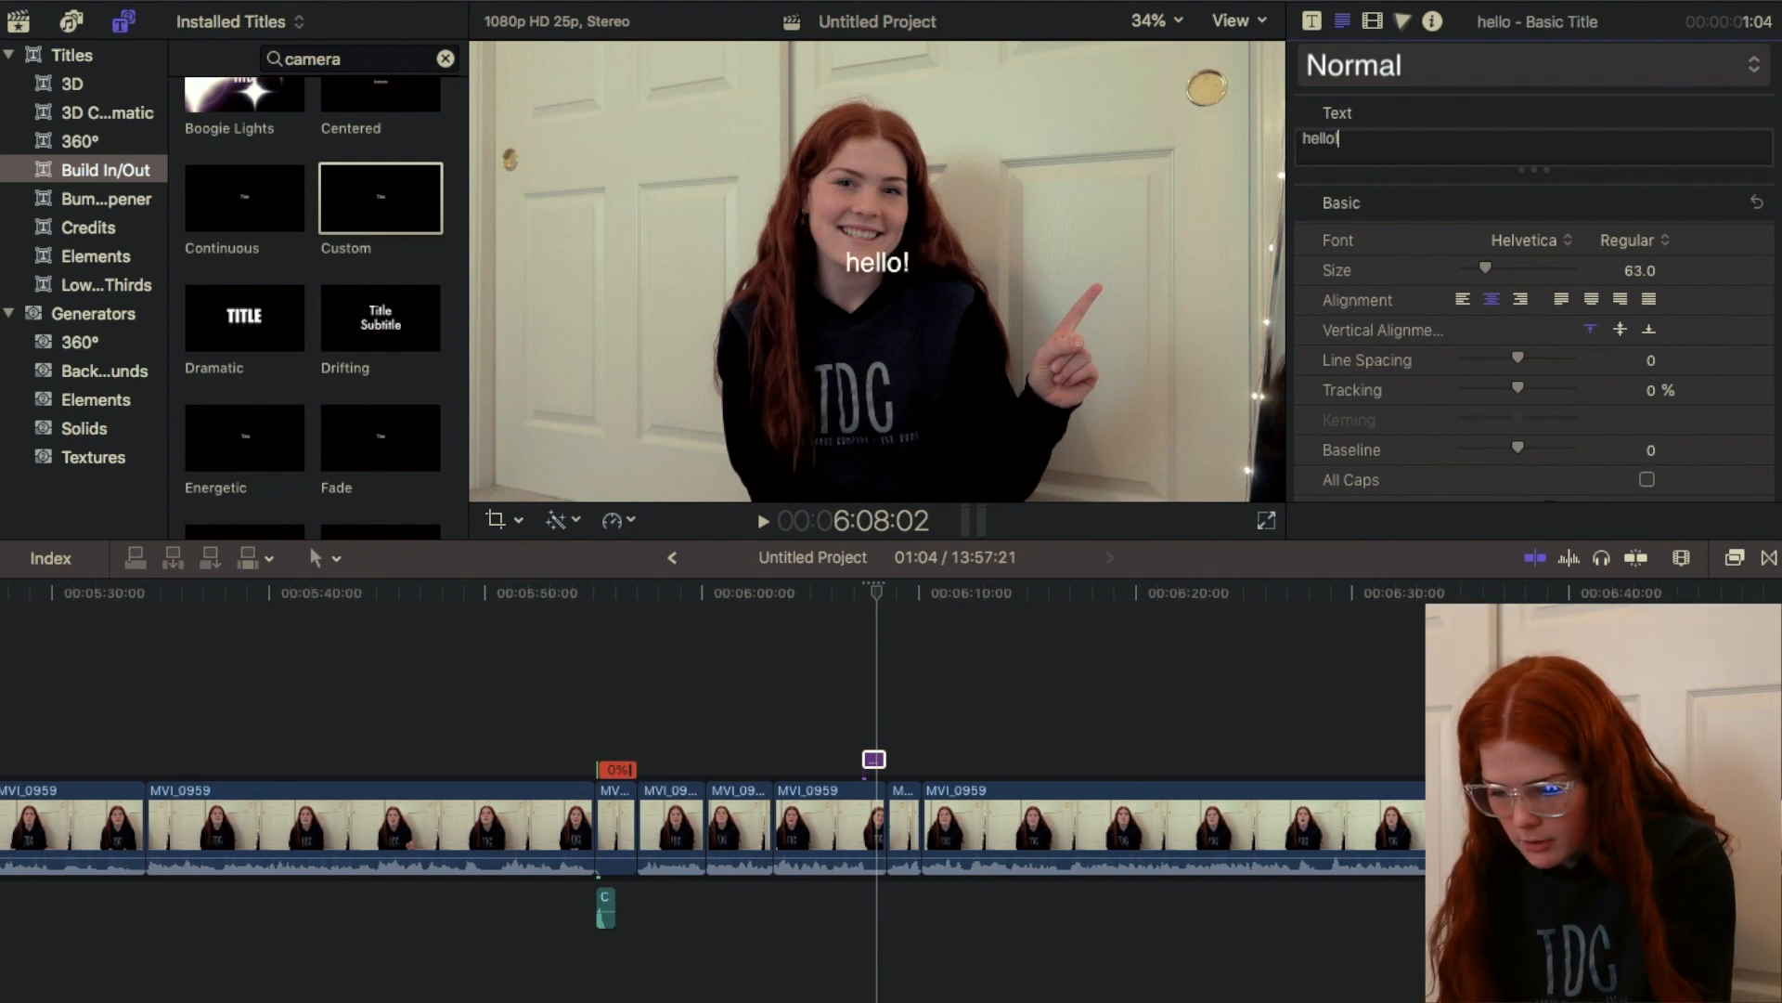
# Step: Style the "hello!" title as Helvetica Bold Oblique at size 103 and place it just above the pointing finger
pyautogui.click(1635, 241)
pyautogui.click(1657, 366)
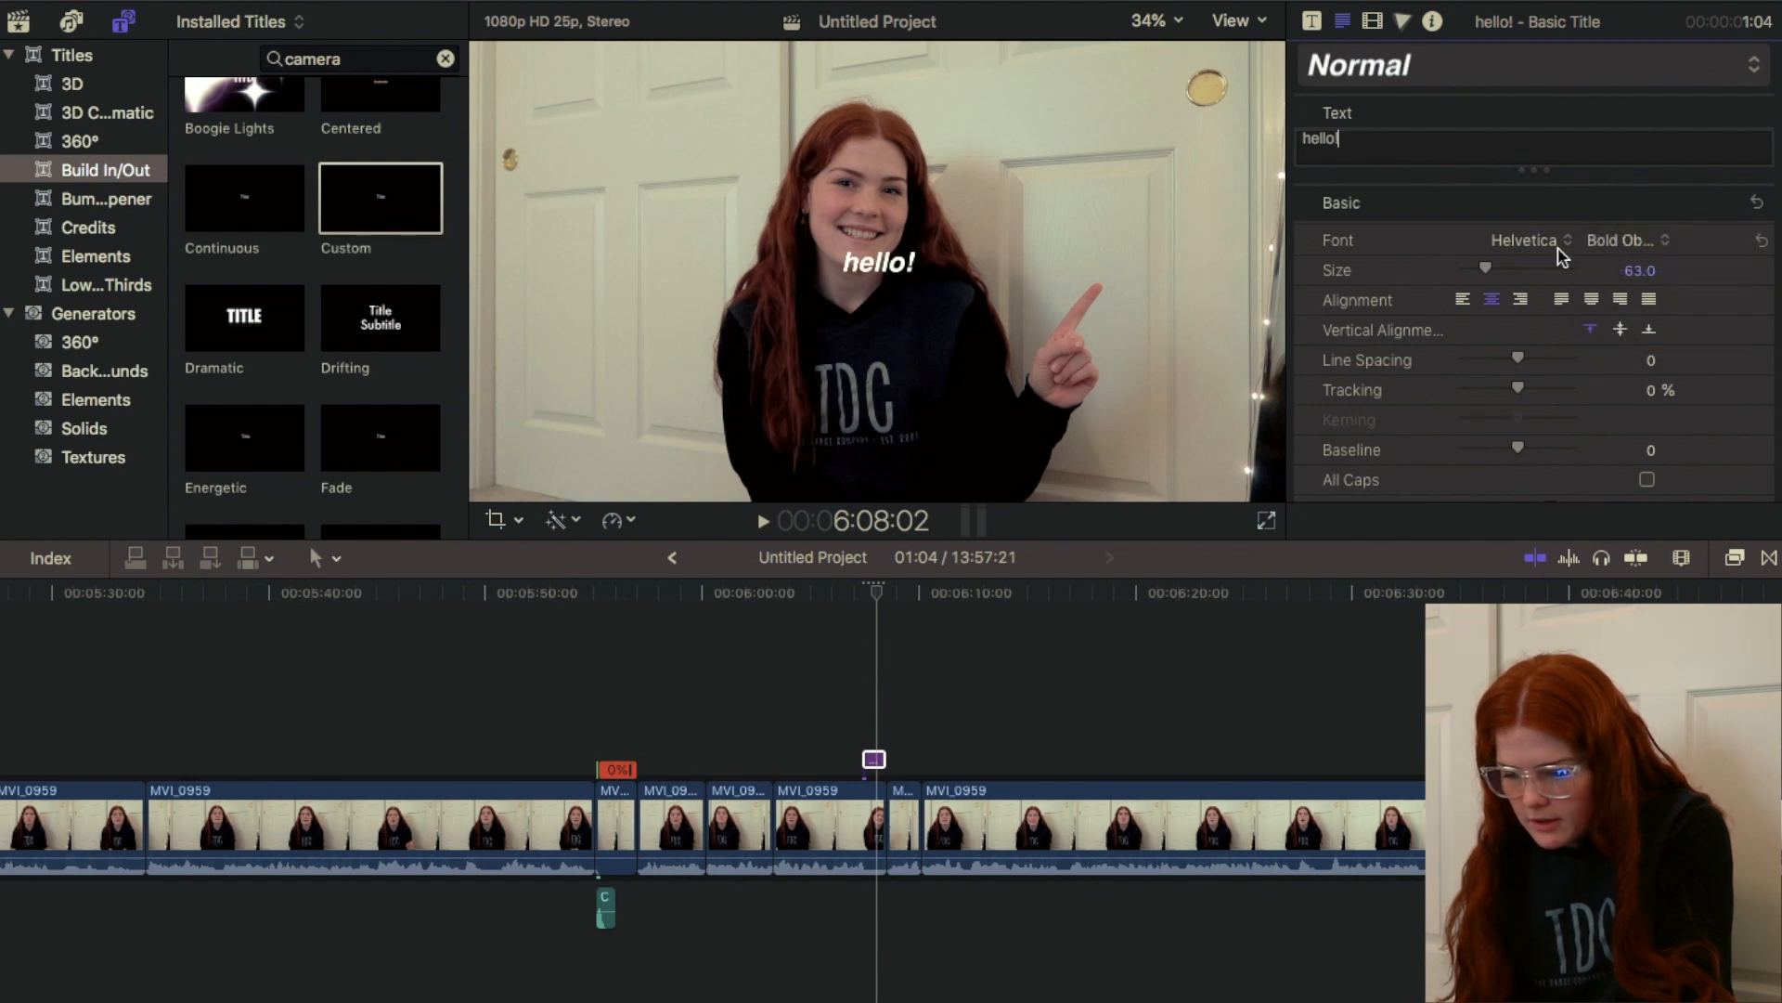
pyautogui.click(1627, 241)
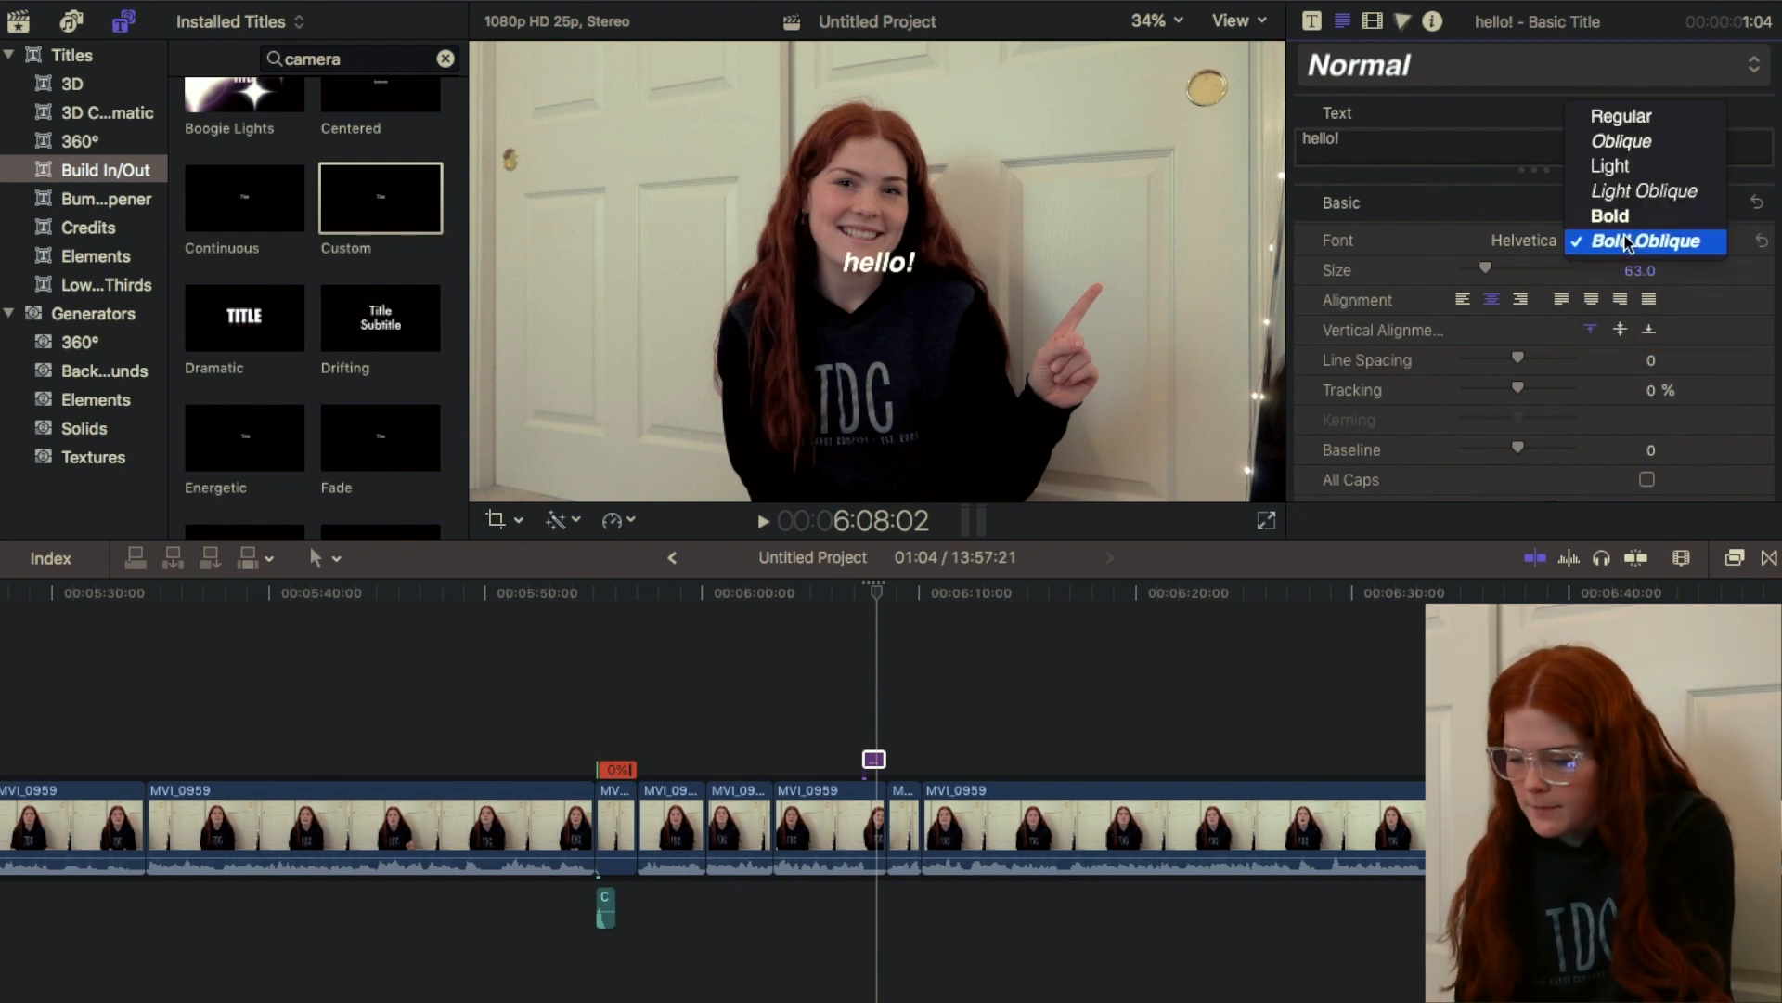
pyautogui.click(1625, 244)
pyautogui.moveTo(1494, 272); pyautogui.dragTo(1504, 272)
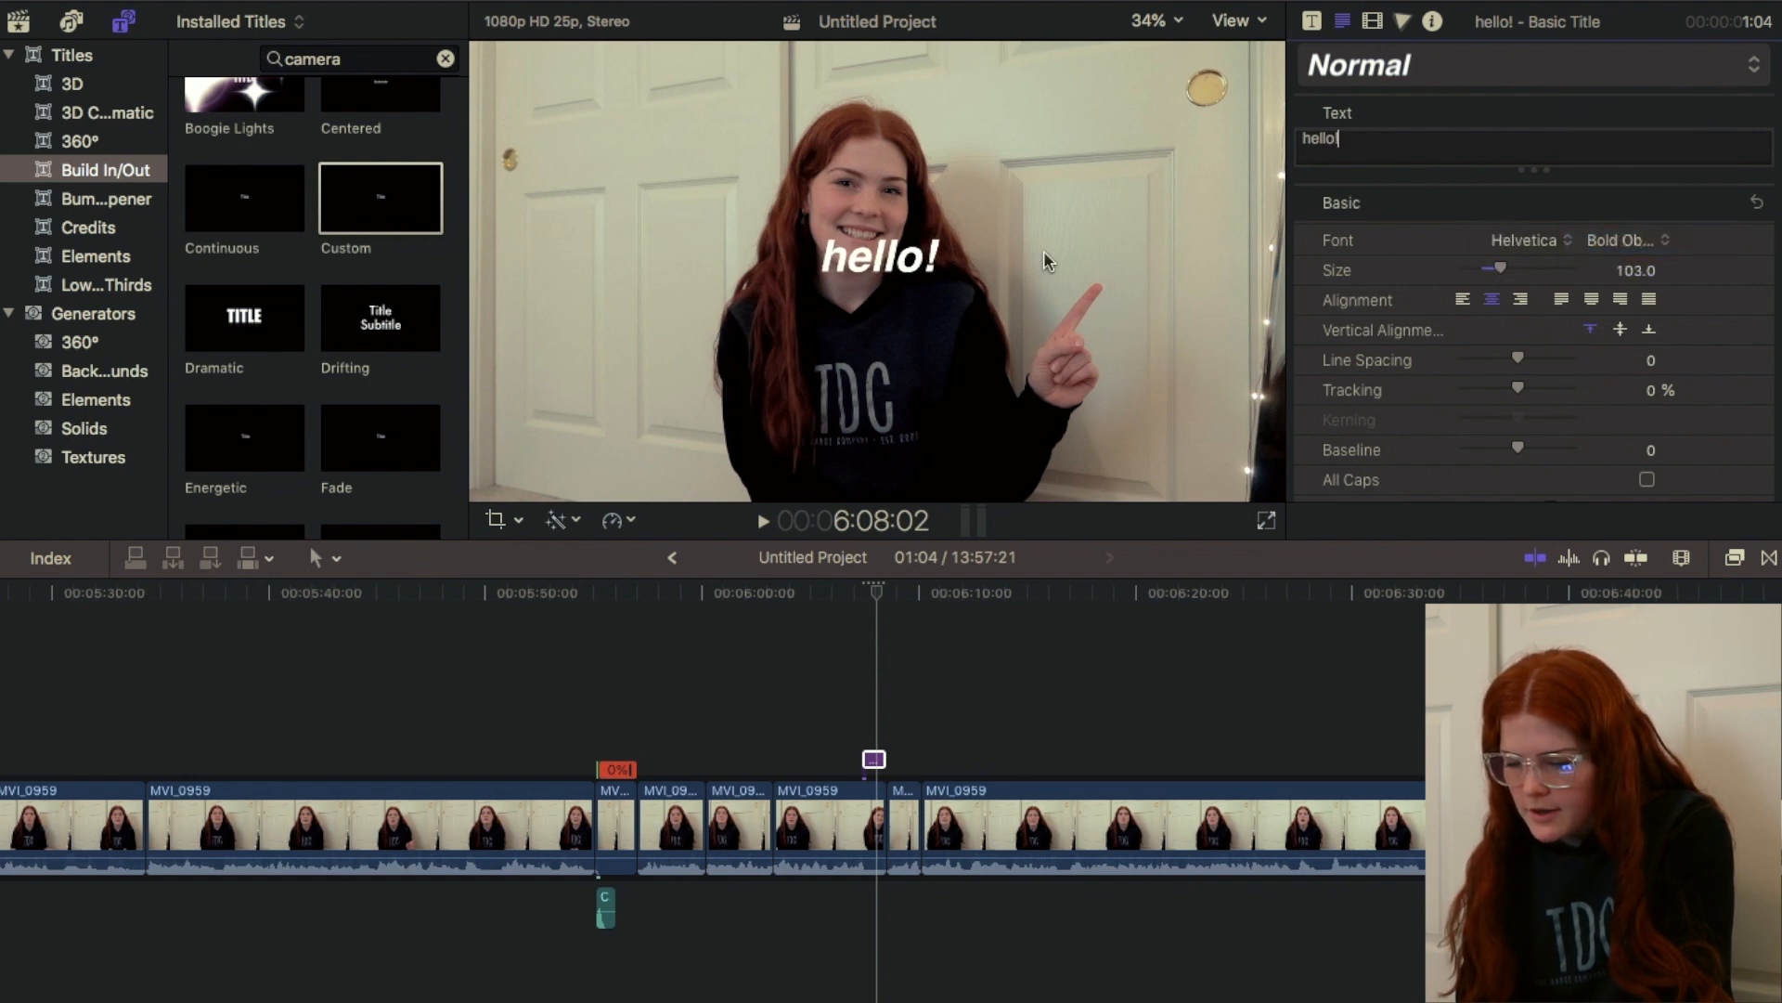
pyautogui.moveTo(897, 267); pyautogui.dragTo(1118, 267)
# Step: Set the title's face colour to black and play back the section from about 6:07
pyautogui.scroll(-10, 1587, 306)
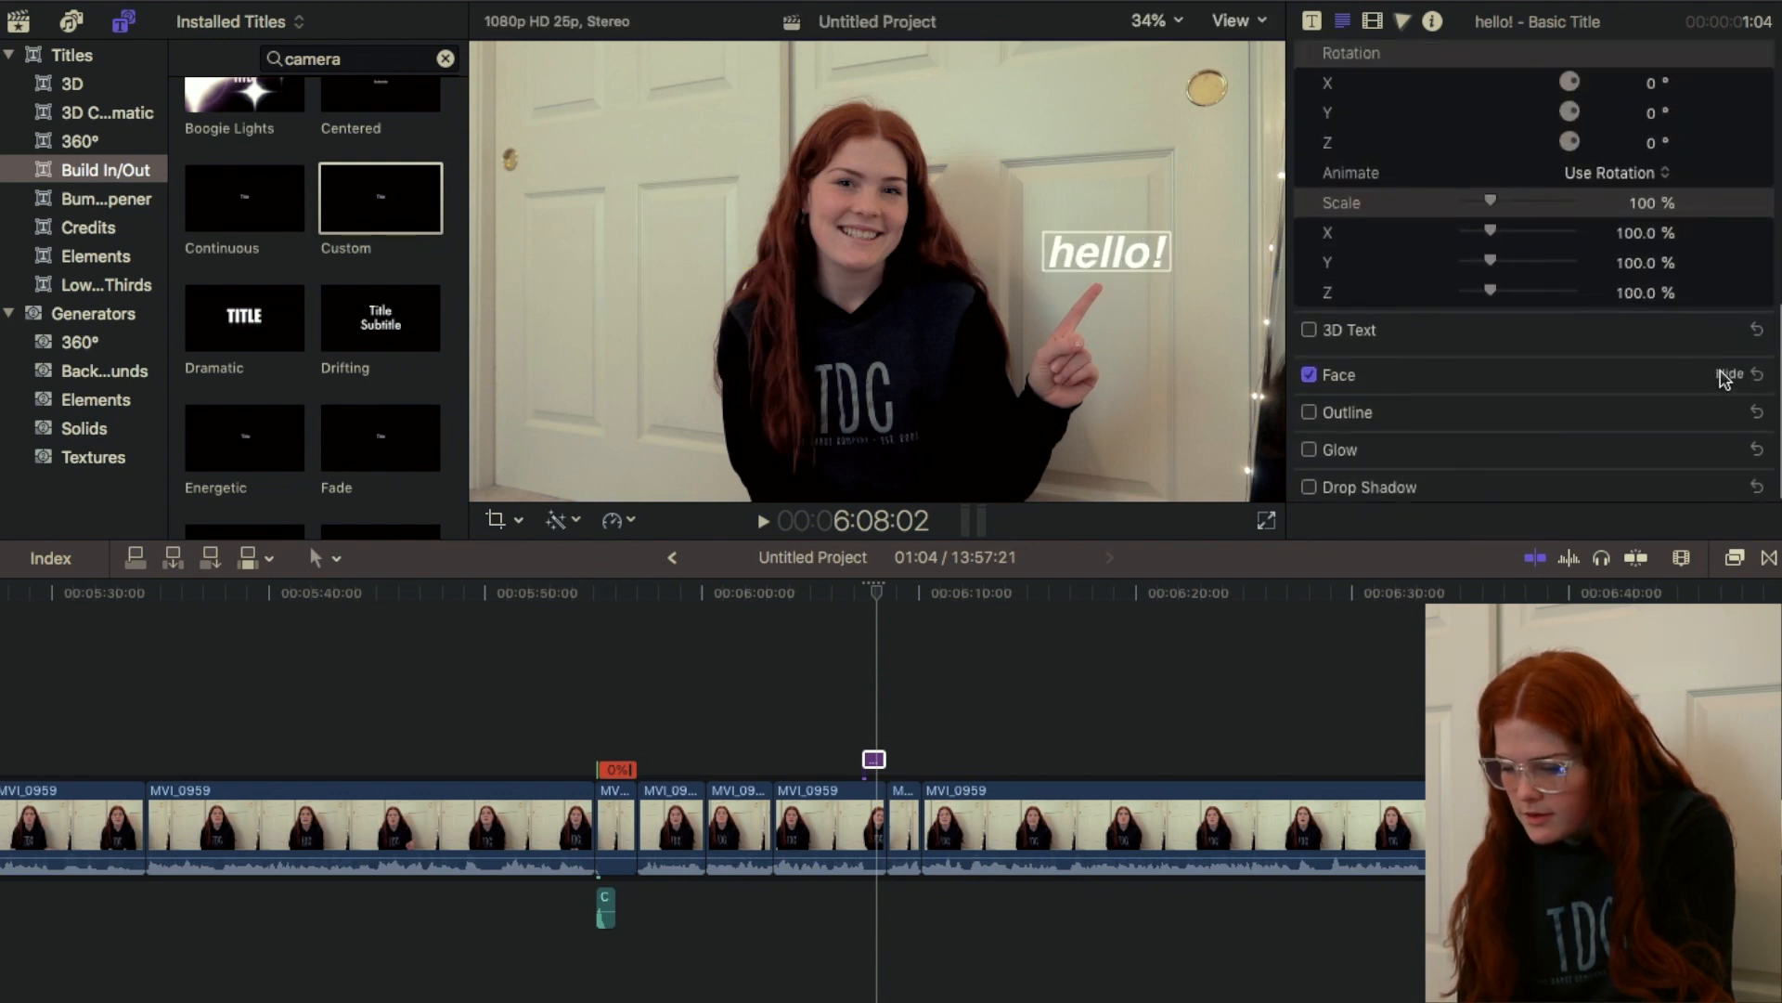
pyautogui.click(1725, 375)
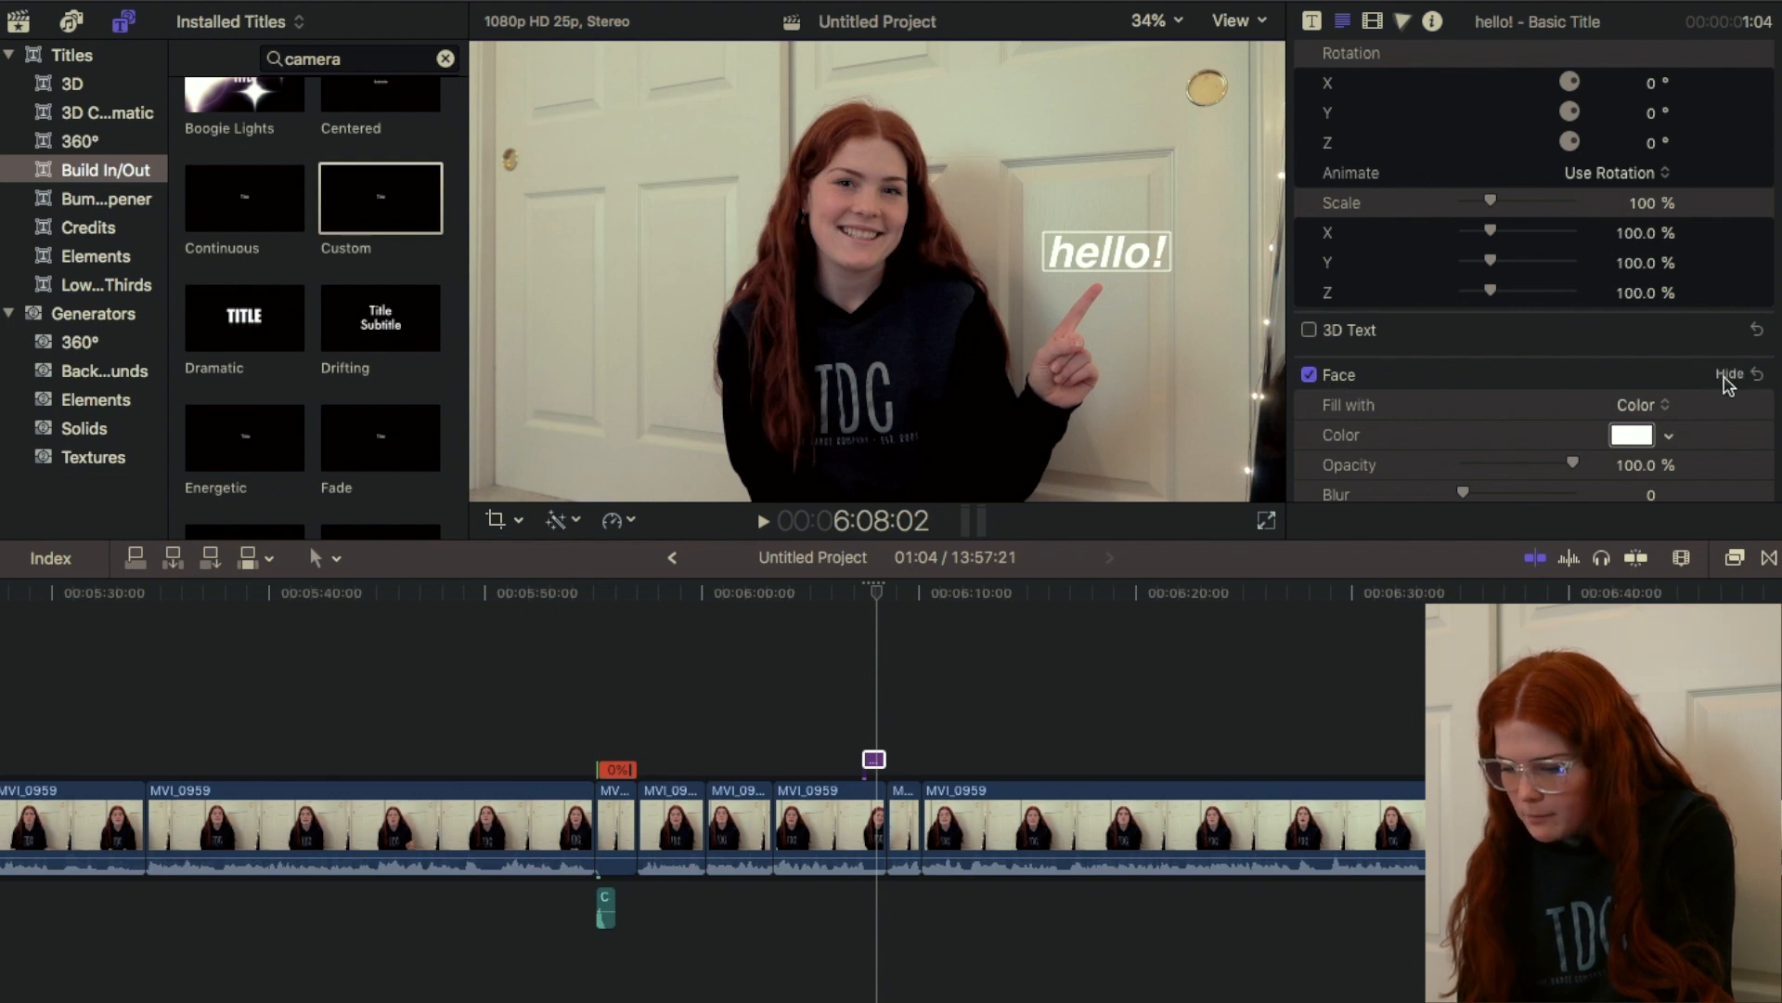
pyautogui.scroll(-3, 1598, 373)
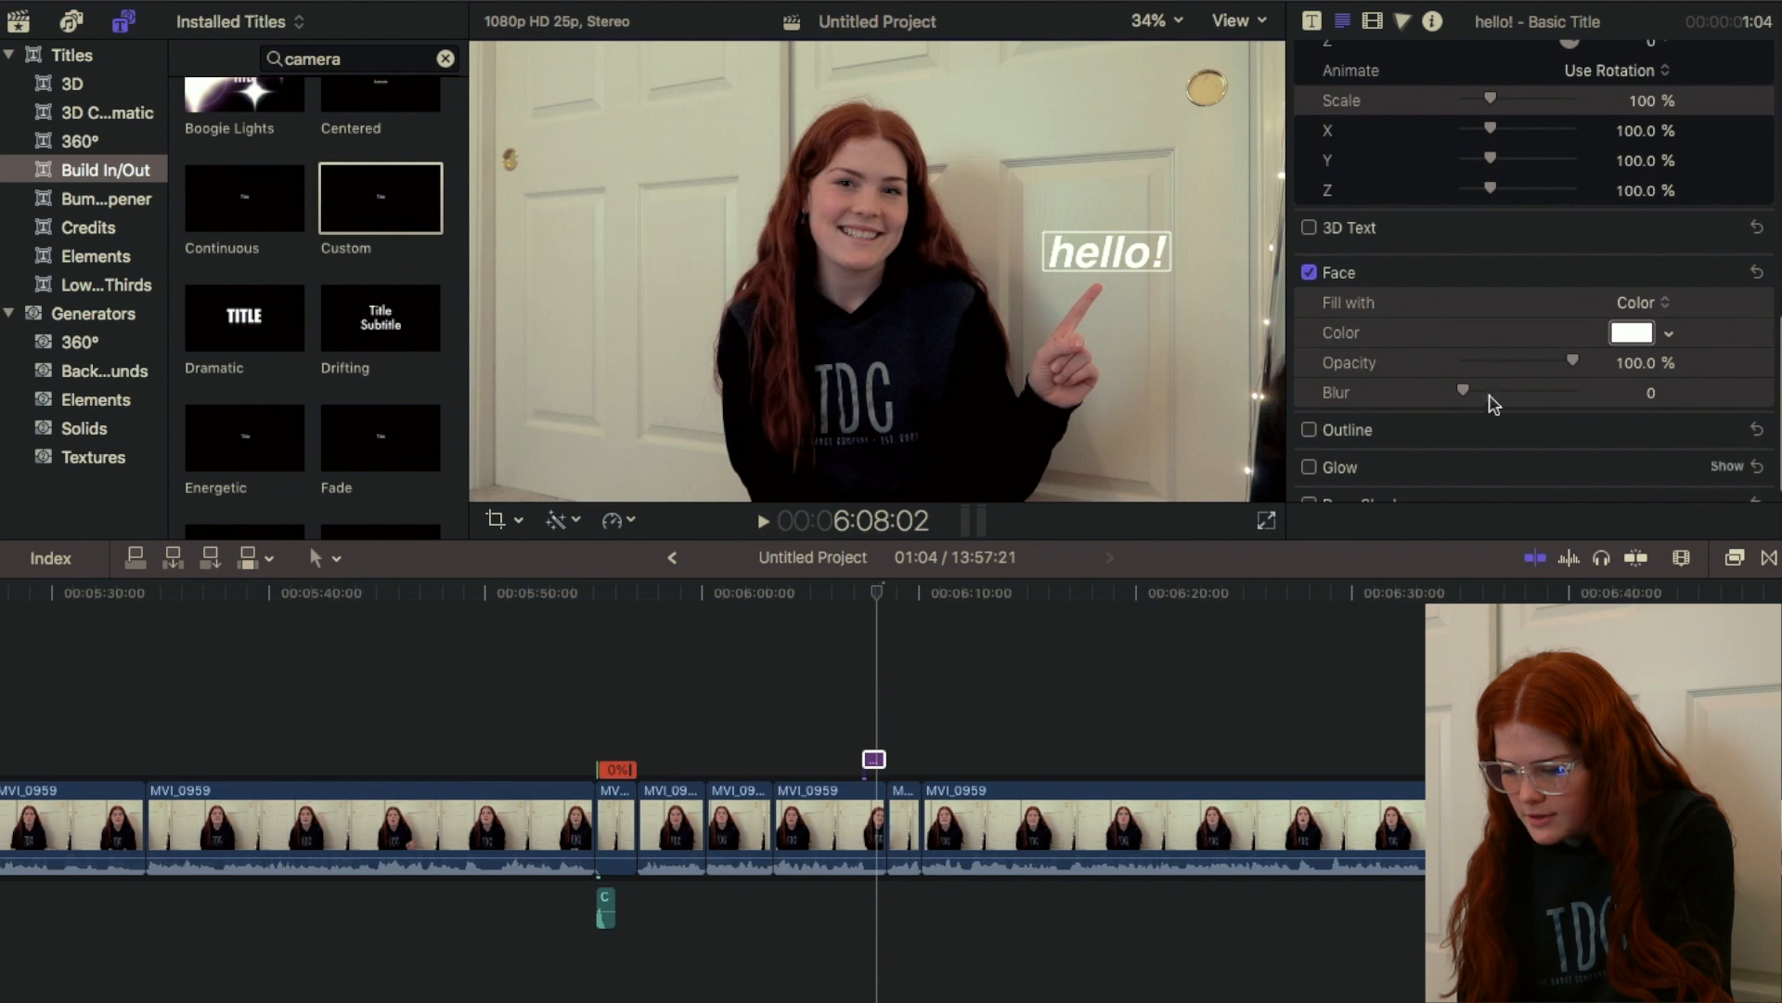
pyautogui.click(1668, 336)
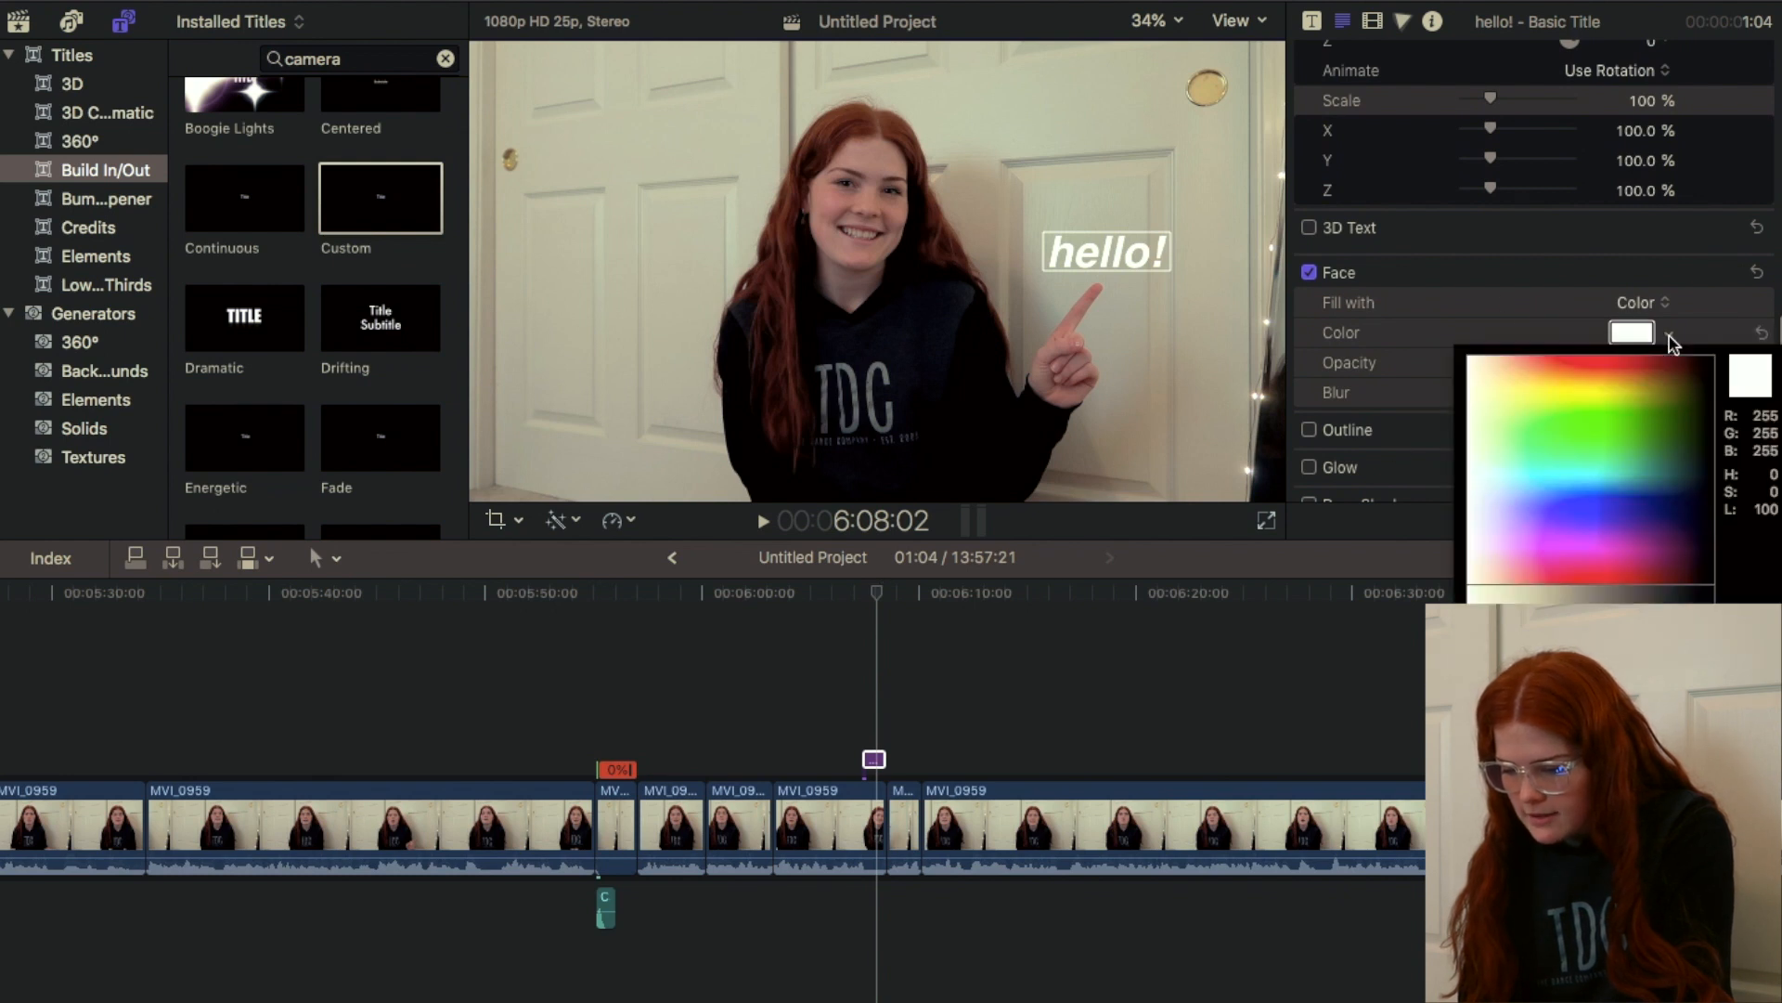
pyautogui.moveTo(1580, 440)
pyautogui.mouseDown()
pyautogui.moveTo(1634, 507)
pyautogui.moveTo(1571, 425)
pyautogui.mouseUp()
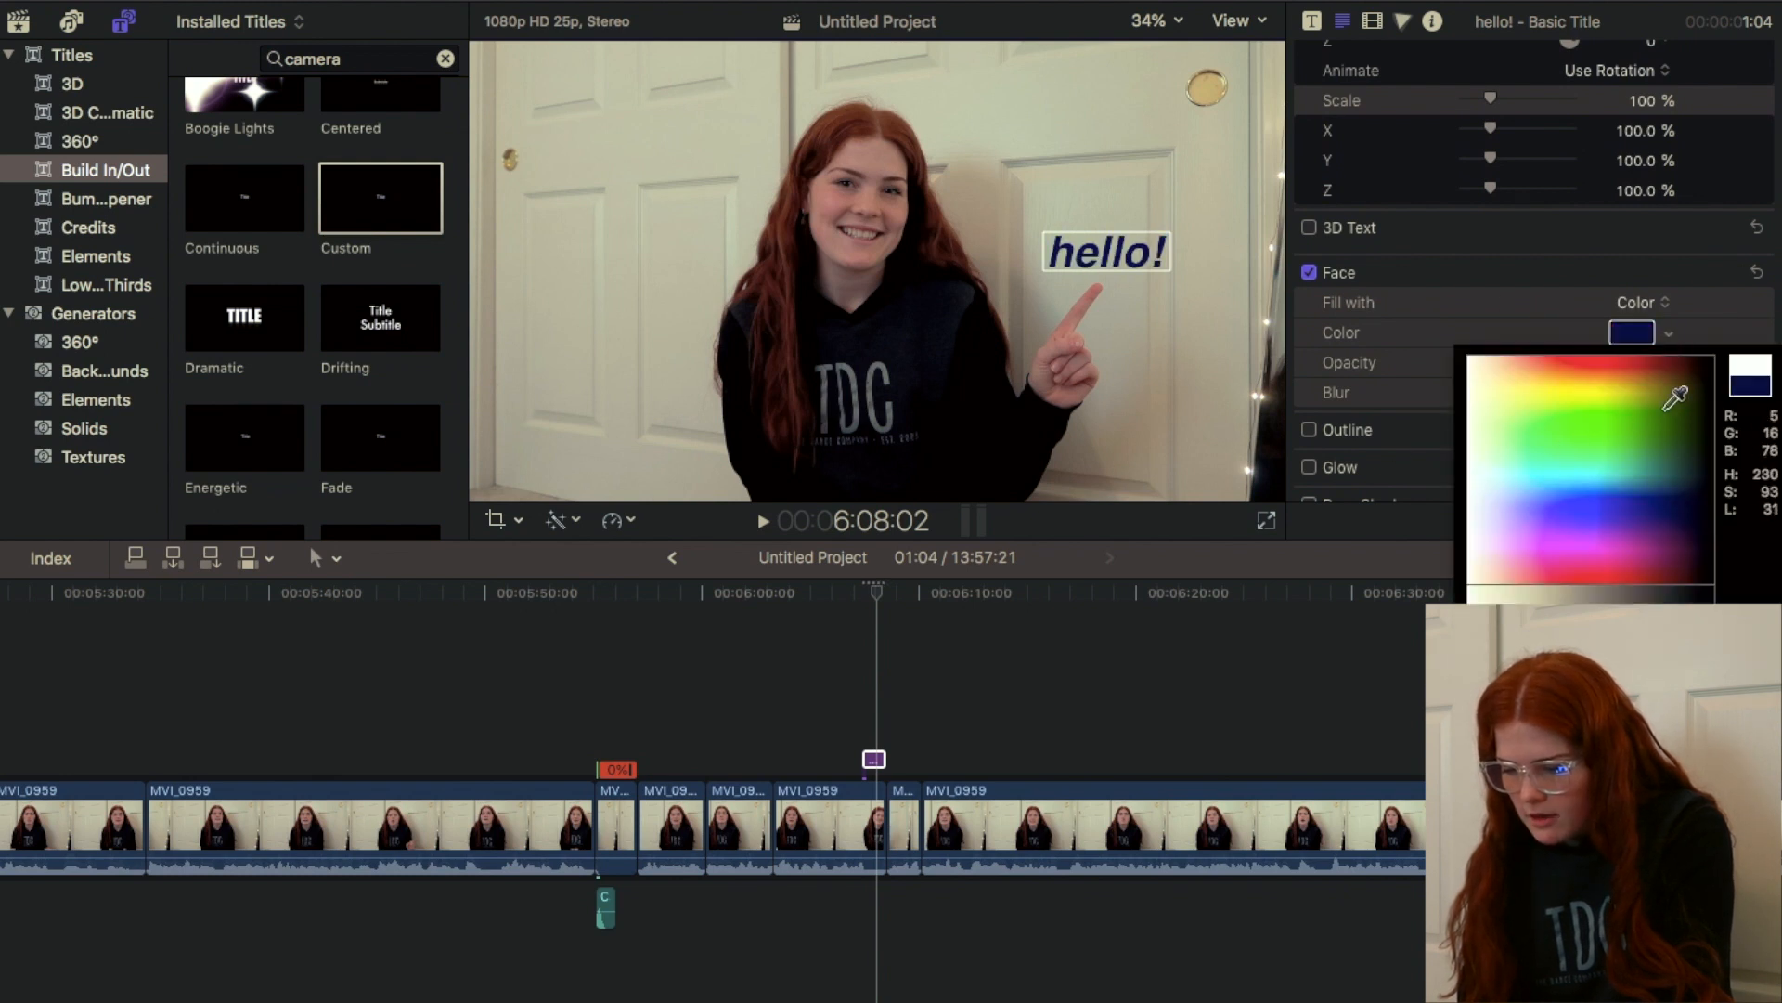
pyautogui.click(1713, 603)
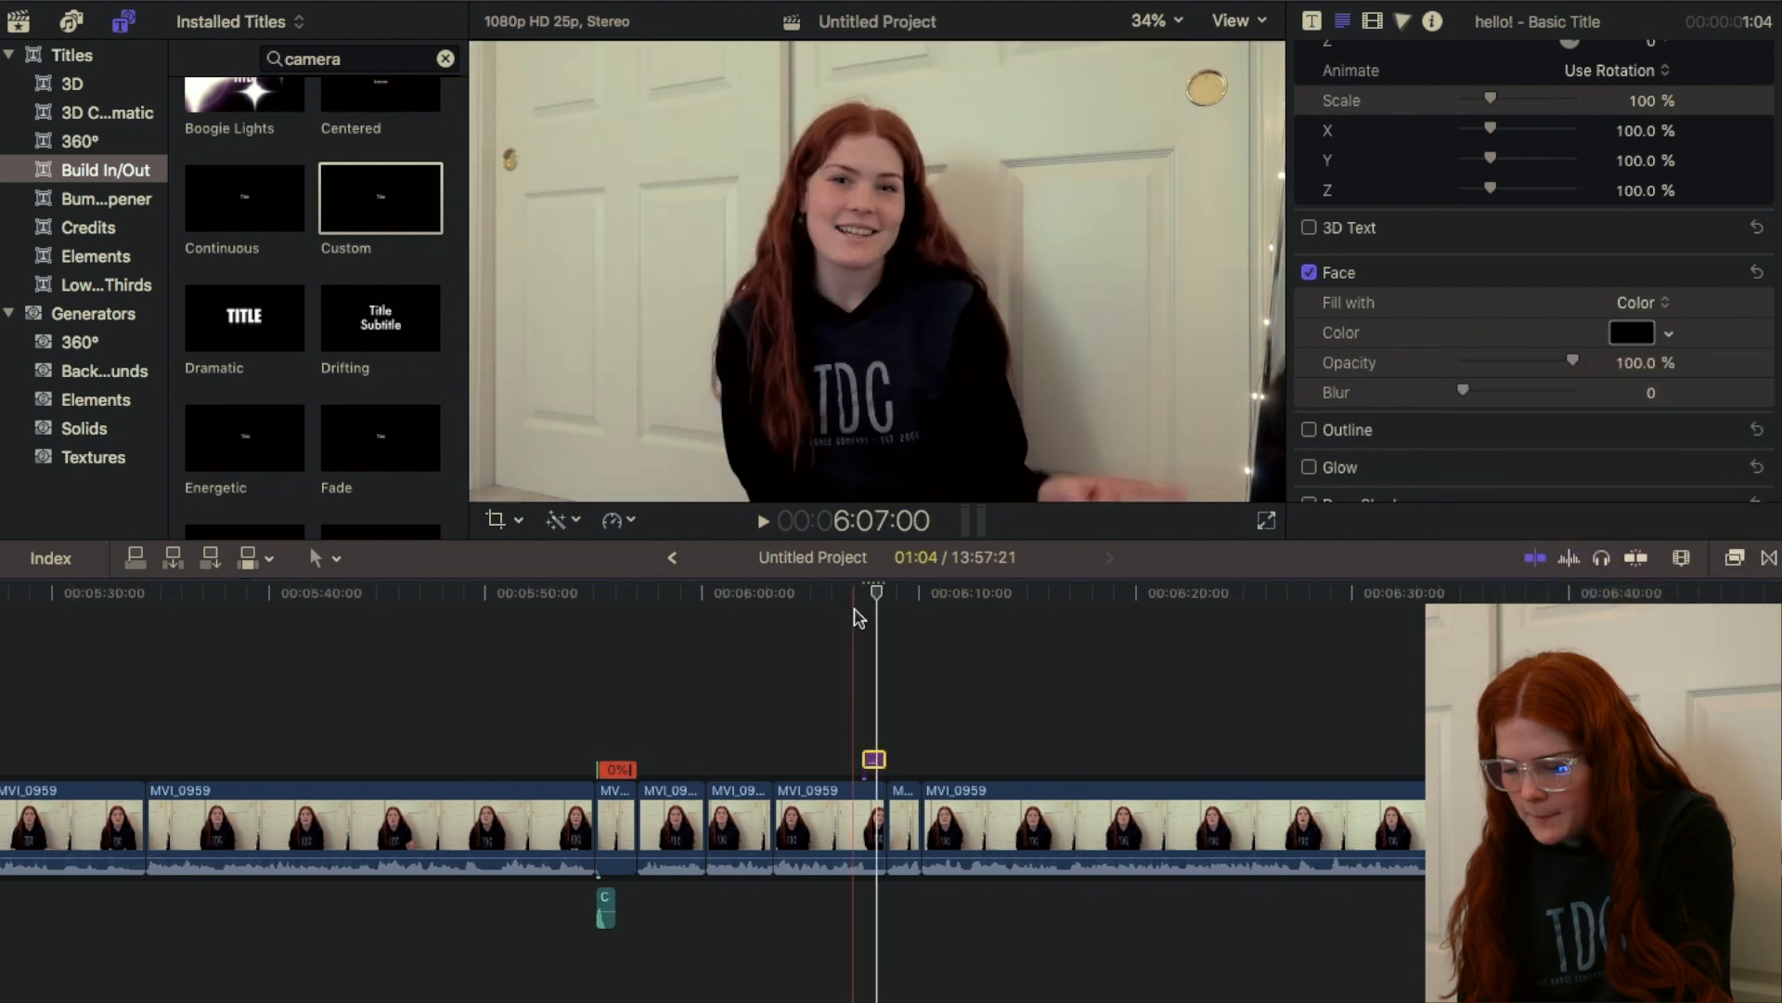
pyautogui.press('space')
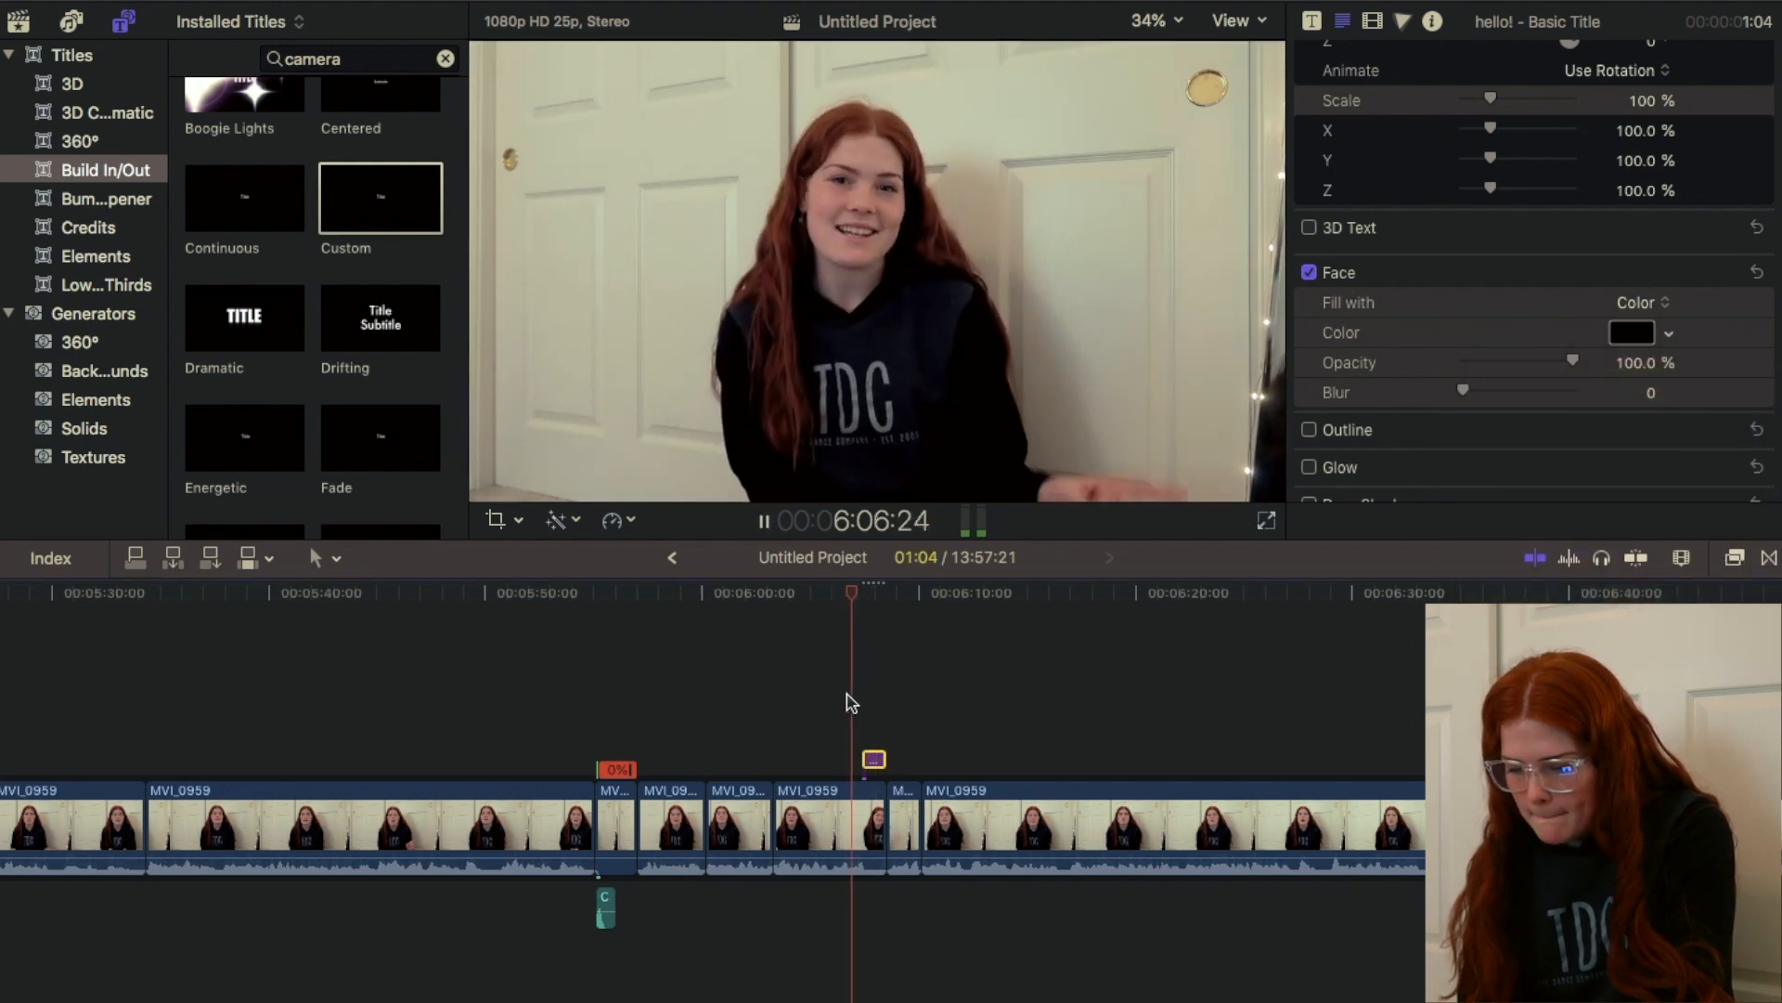
pyautogui.press('space')
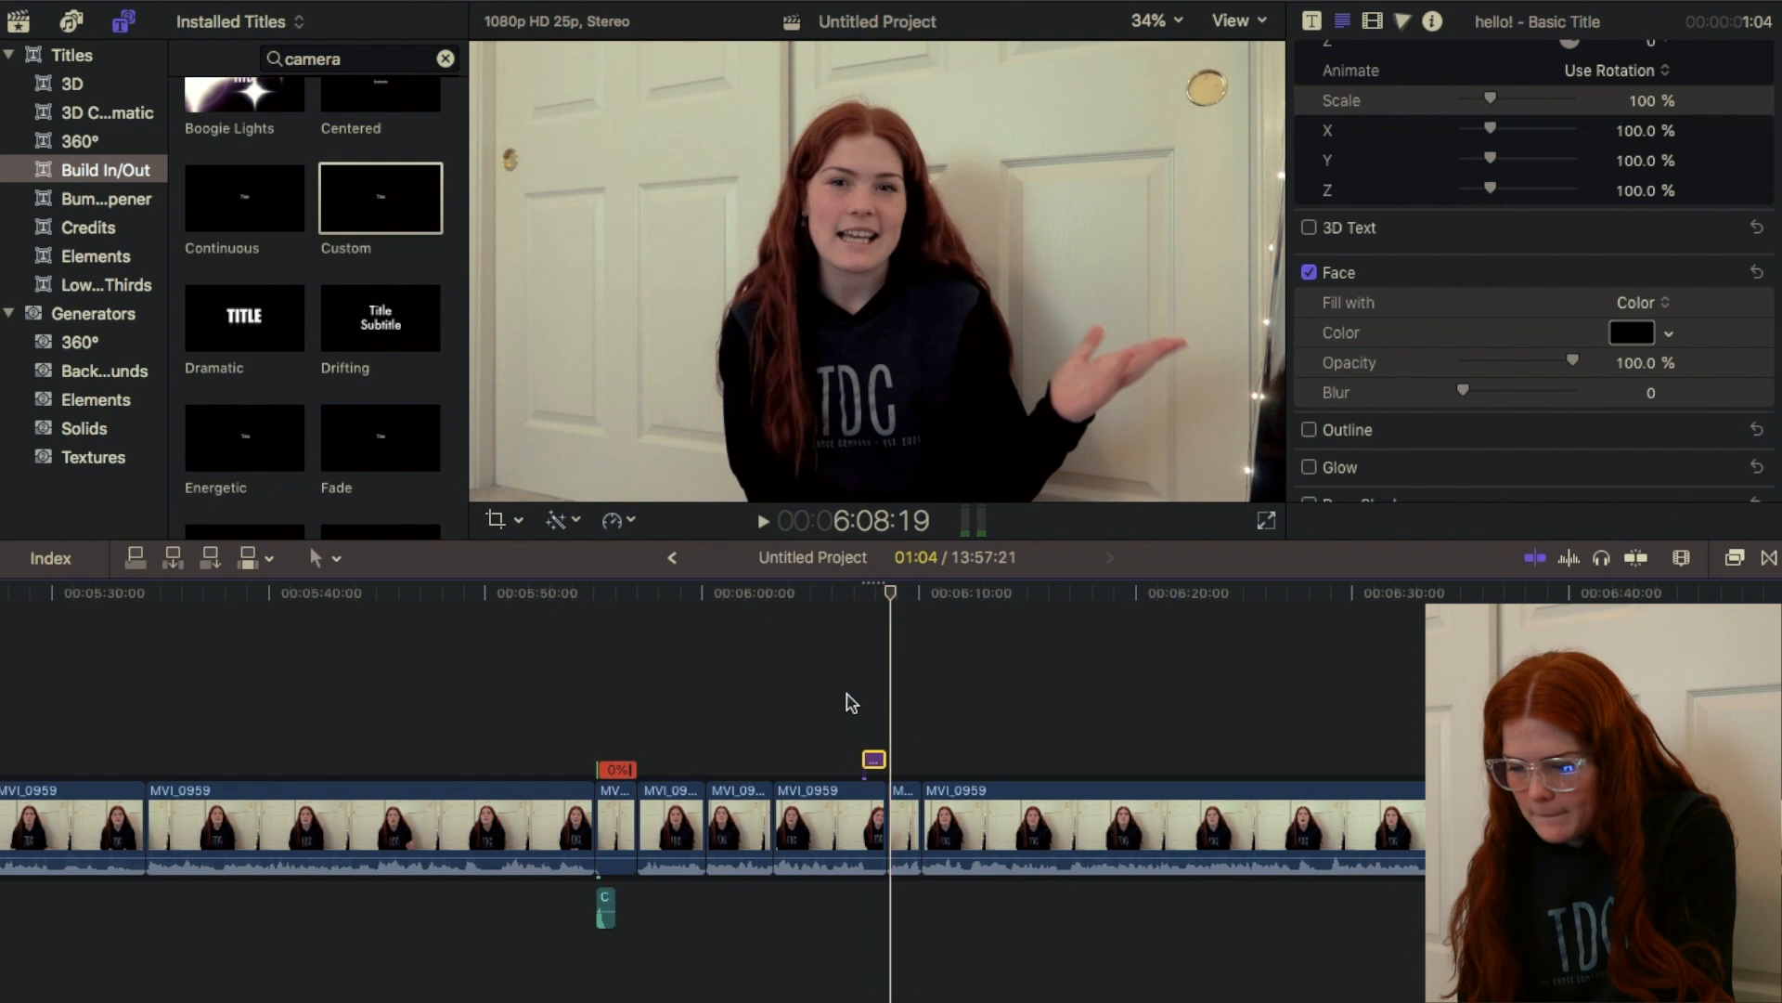
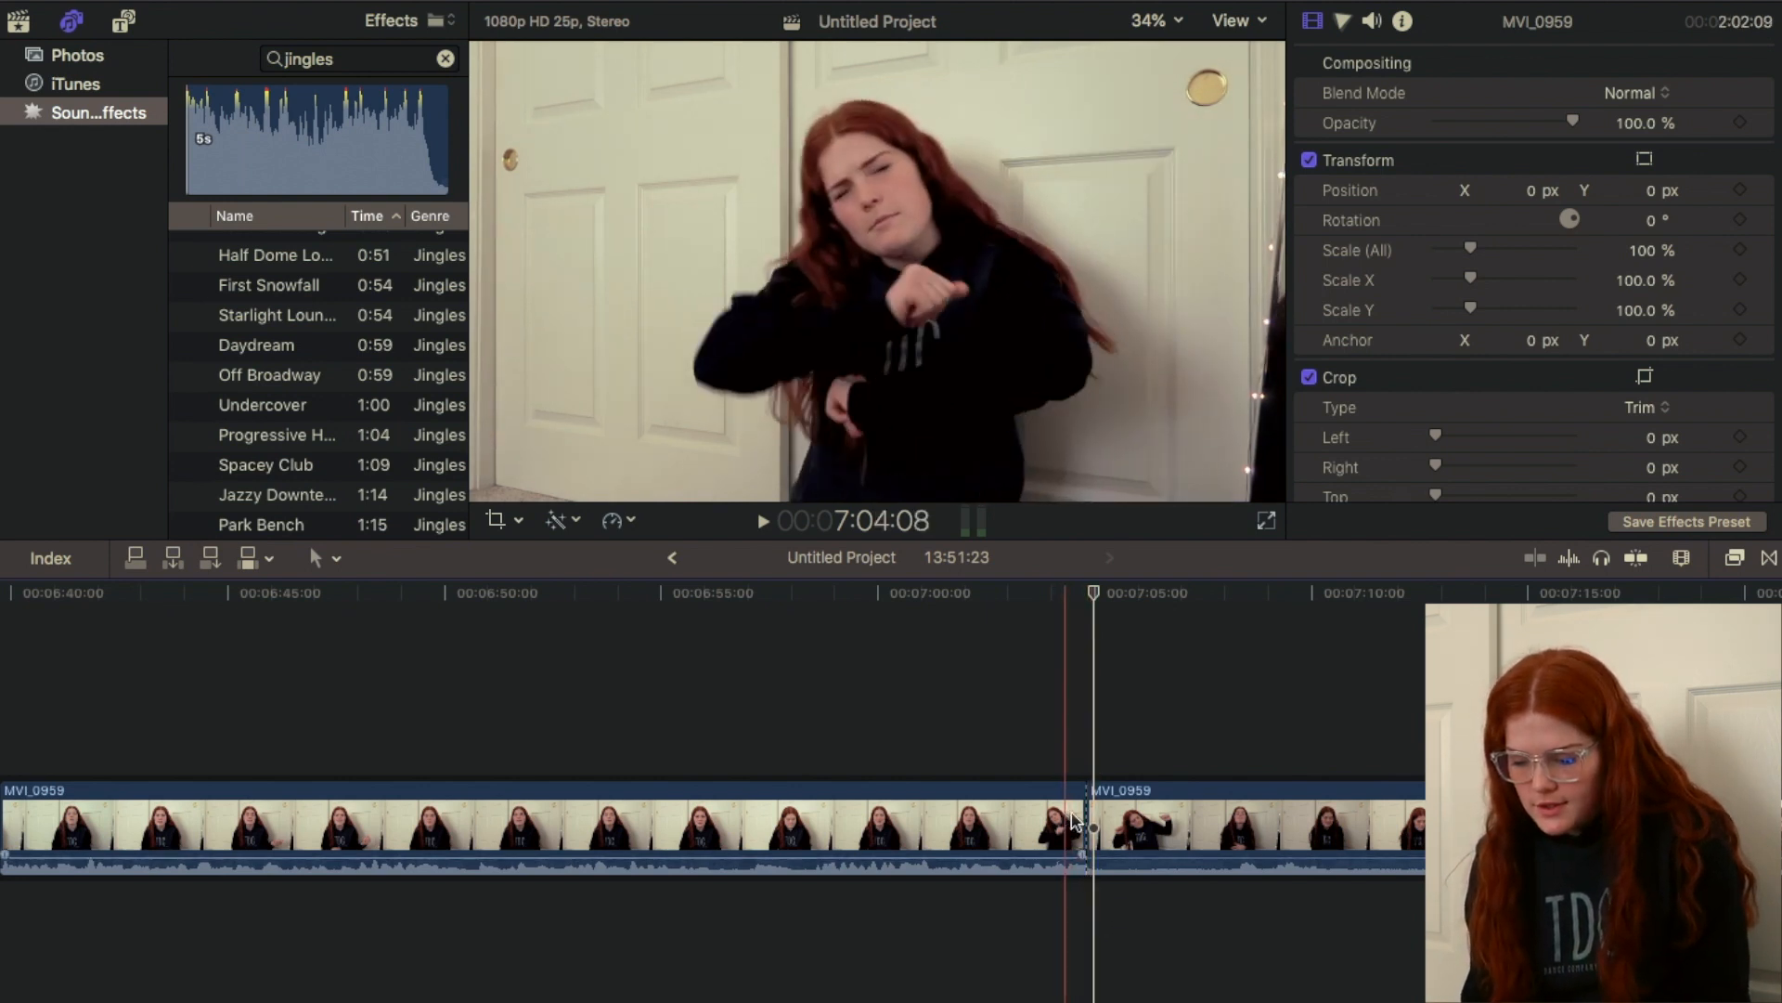
# Step: Split the clip at 7:08:04, where the dancing ends, and select the dancing section
pyautogui.click(112, 118)
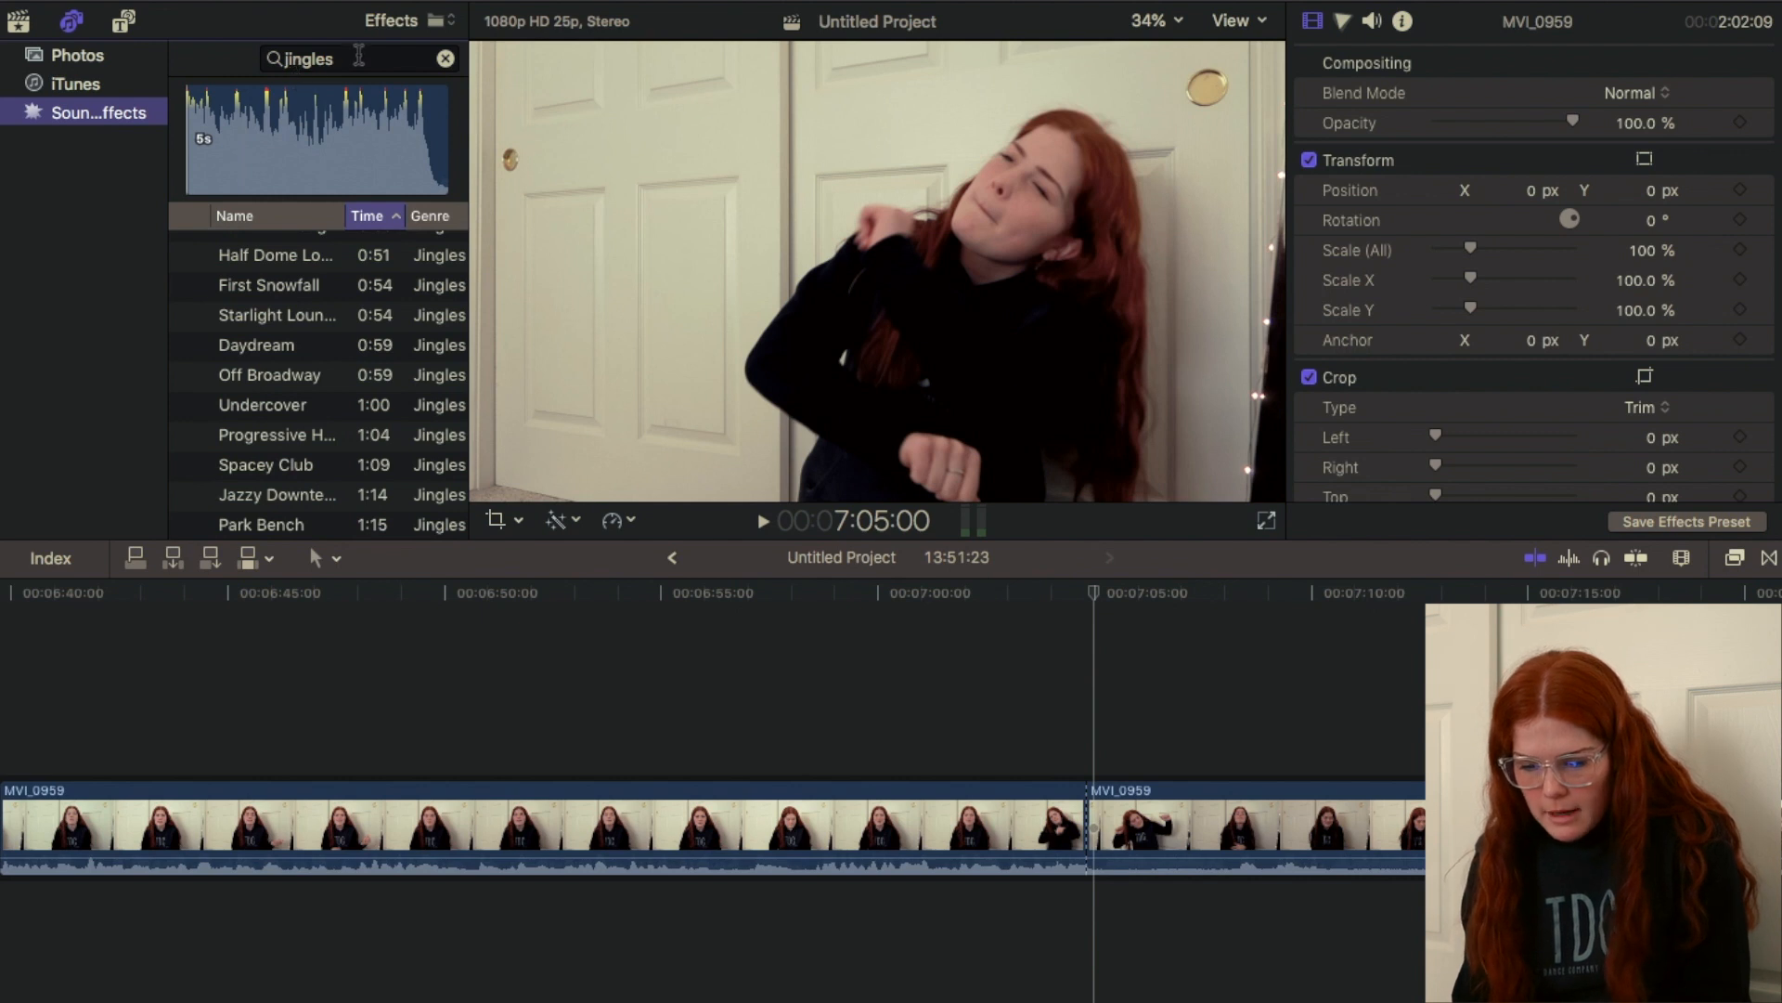
pyautogui.scroll(3, 327, 341)
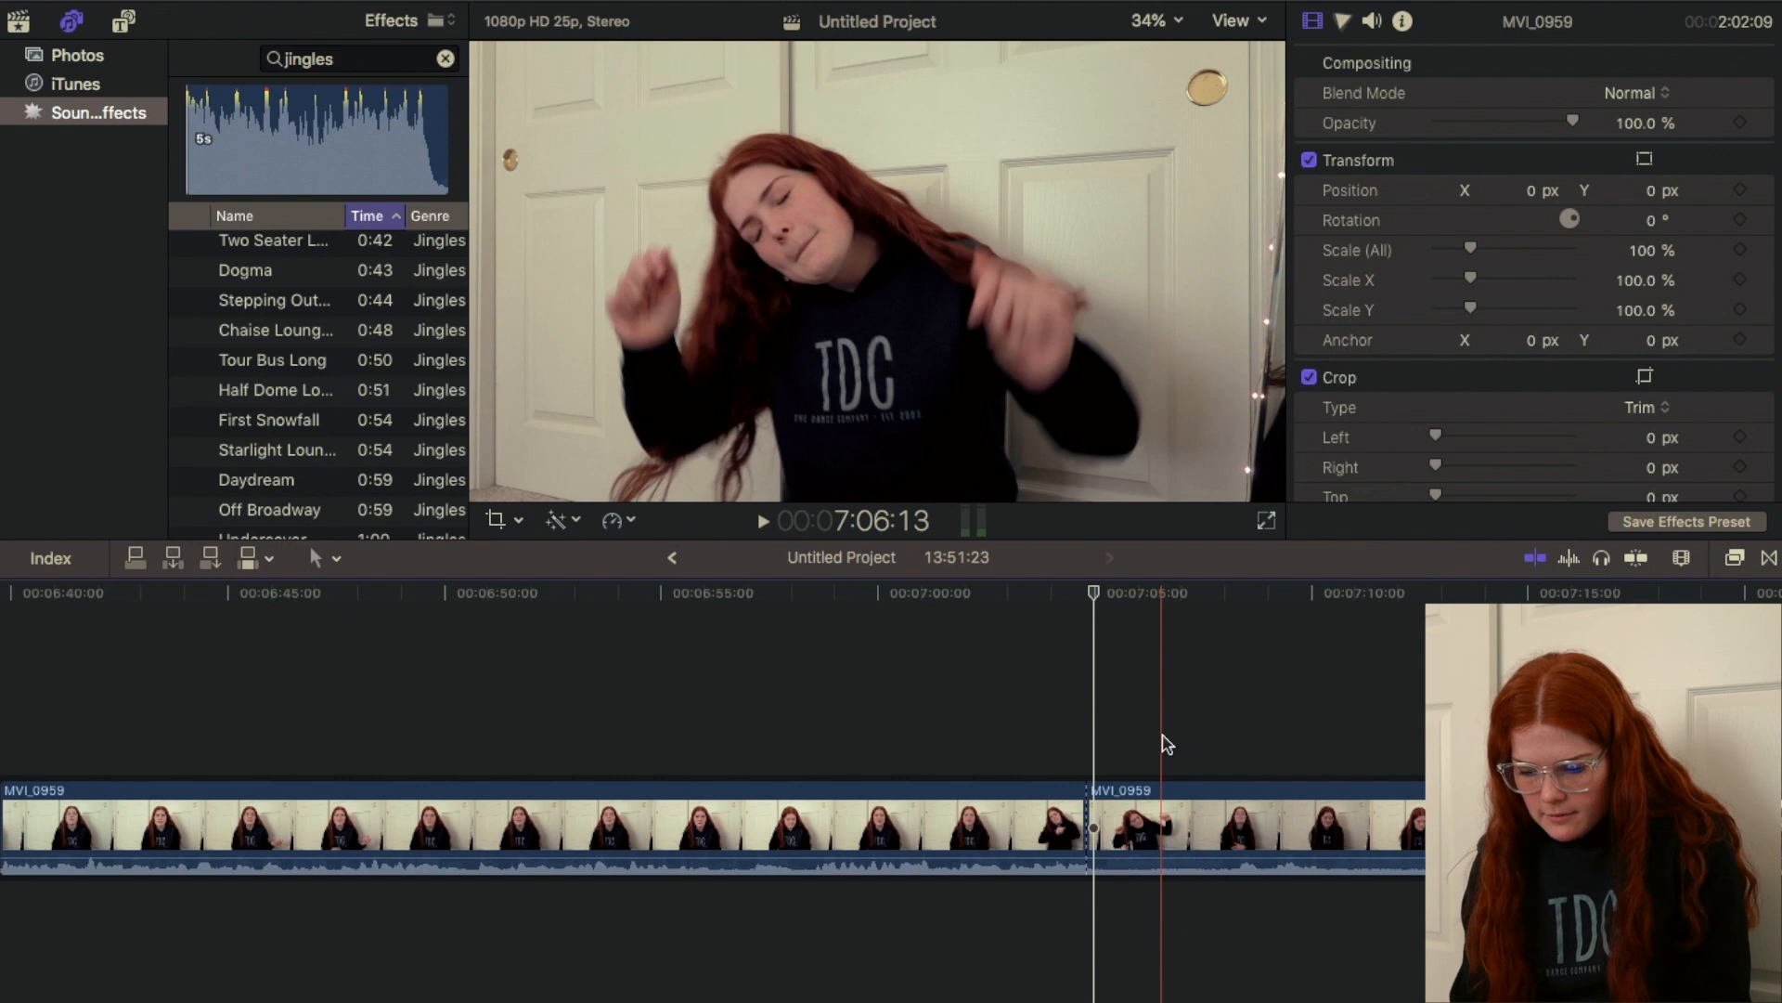
pyautogui.press('space')
pyautogui.click(1233, 763)
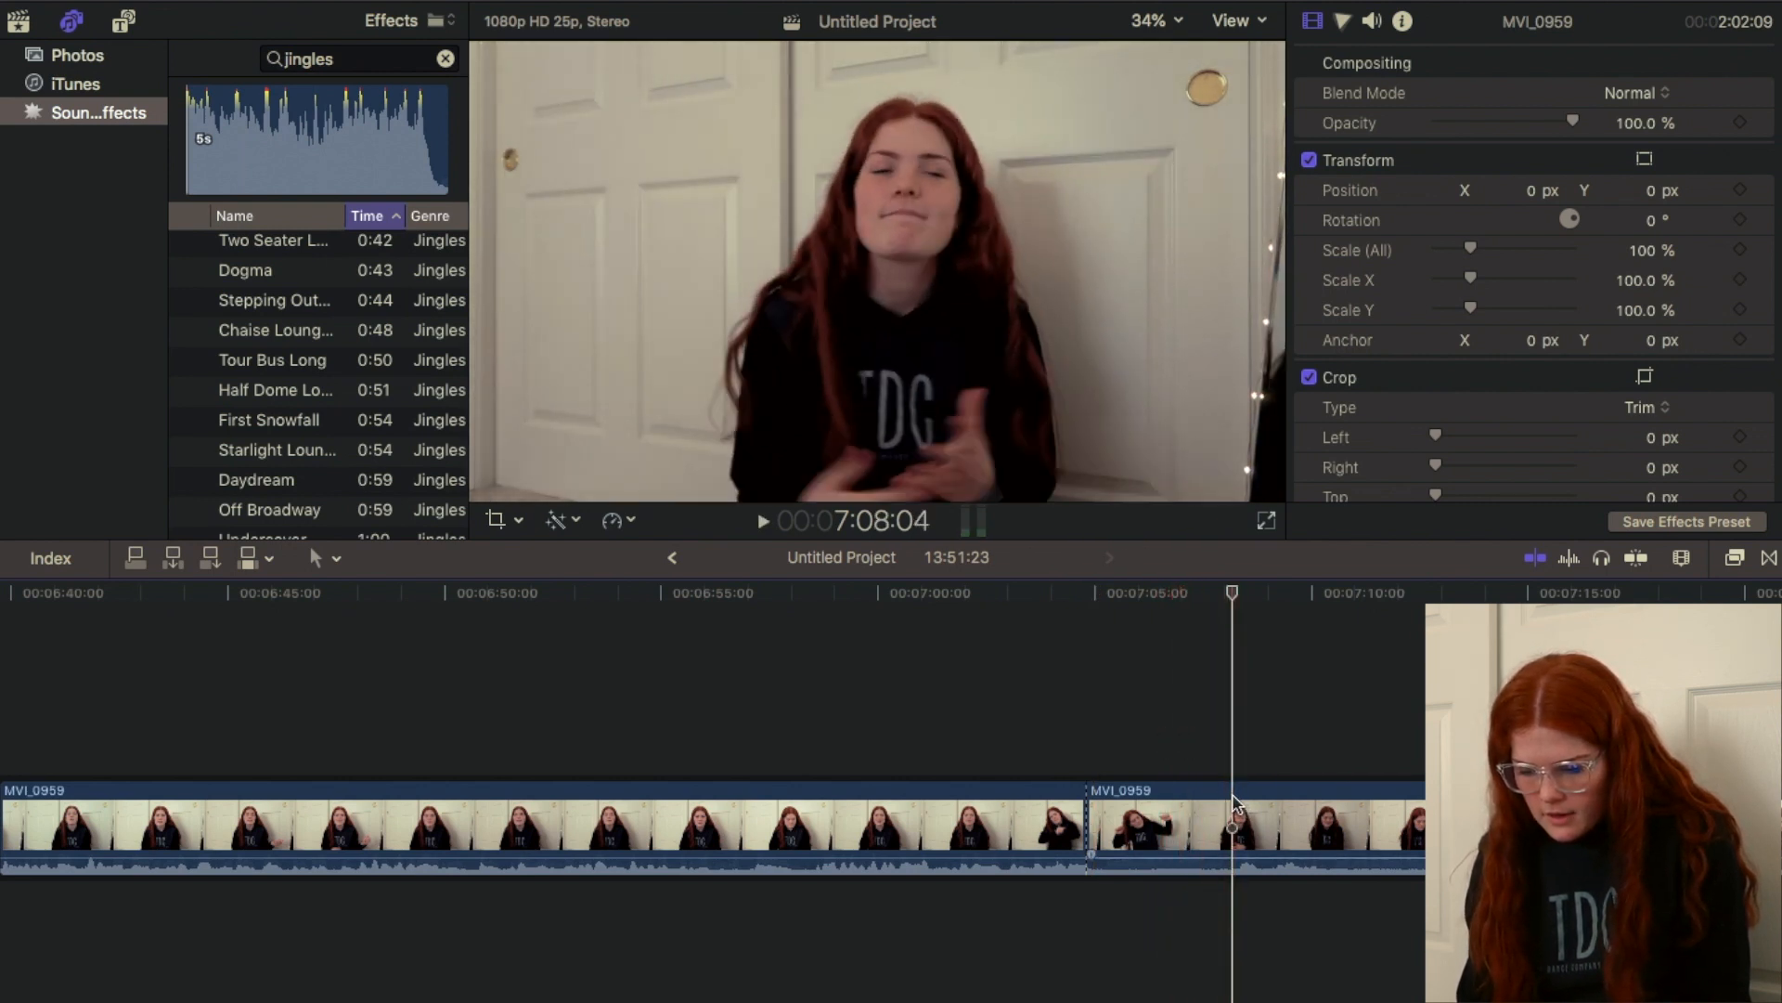
pyautogui.press('super+b')
pyautogui.click(1173, 812)
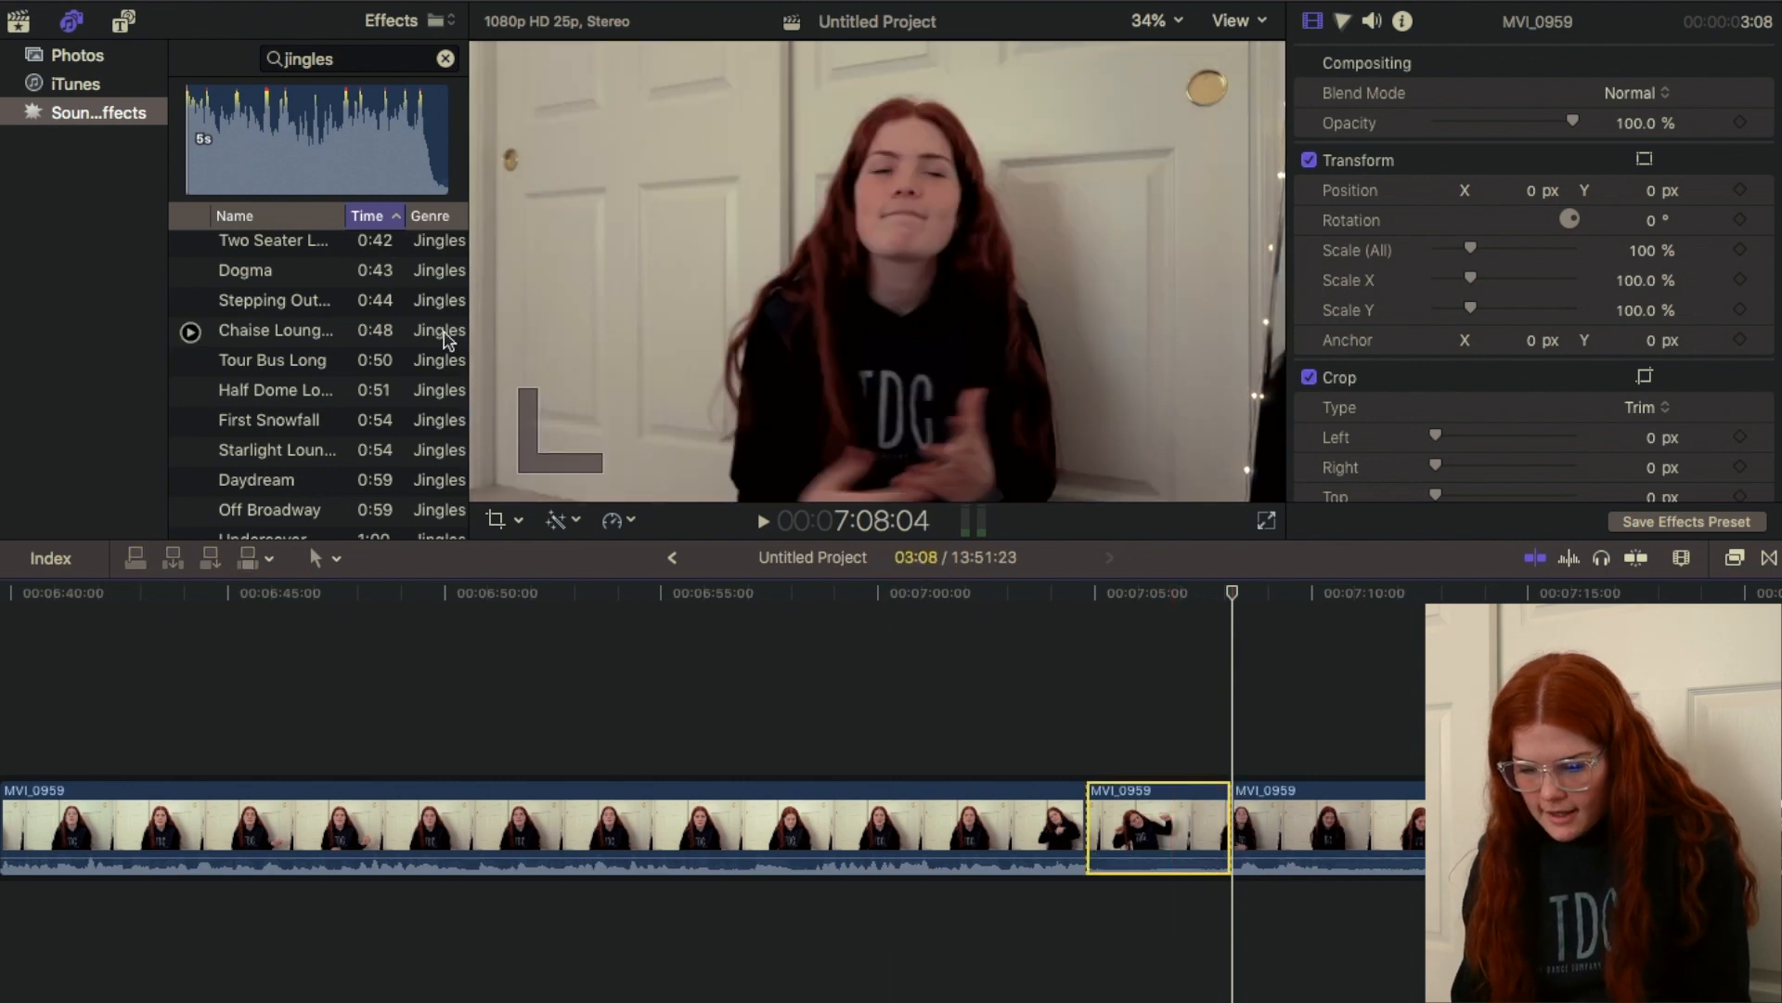
# Step: Audition short jingles among the sound effects, including Celestial Body Short and Collins Avenue Short
pyautogui.scroll(20, 336, 344)
pyautogui.scroll(15, 336, 344)
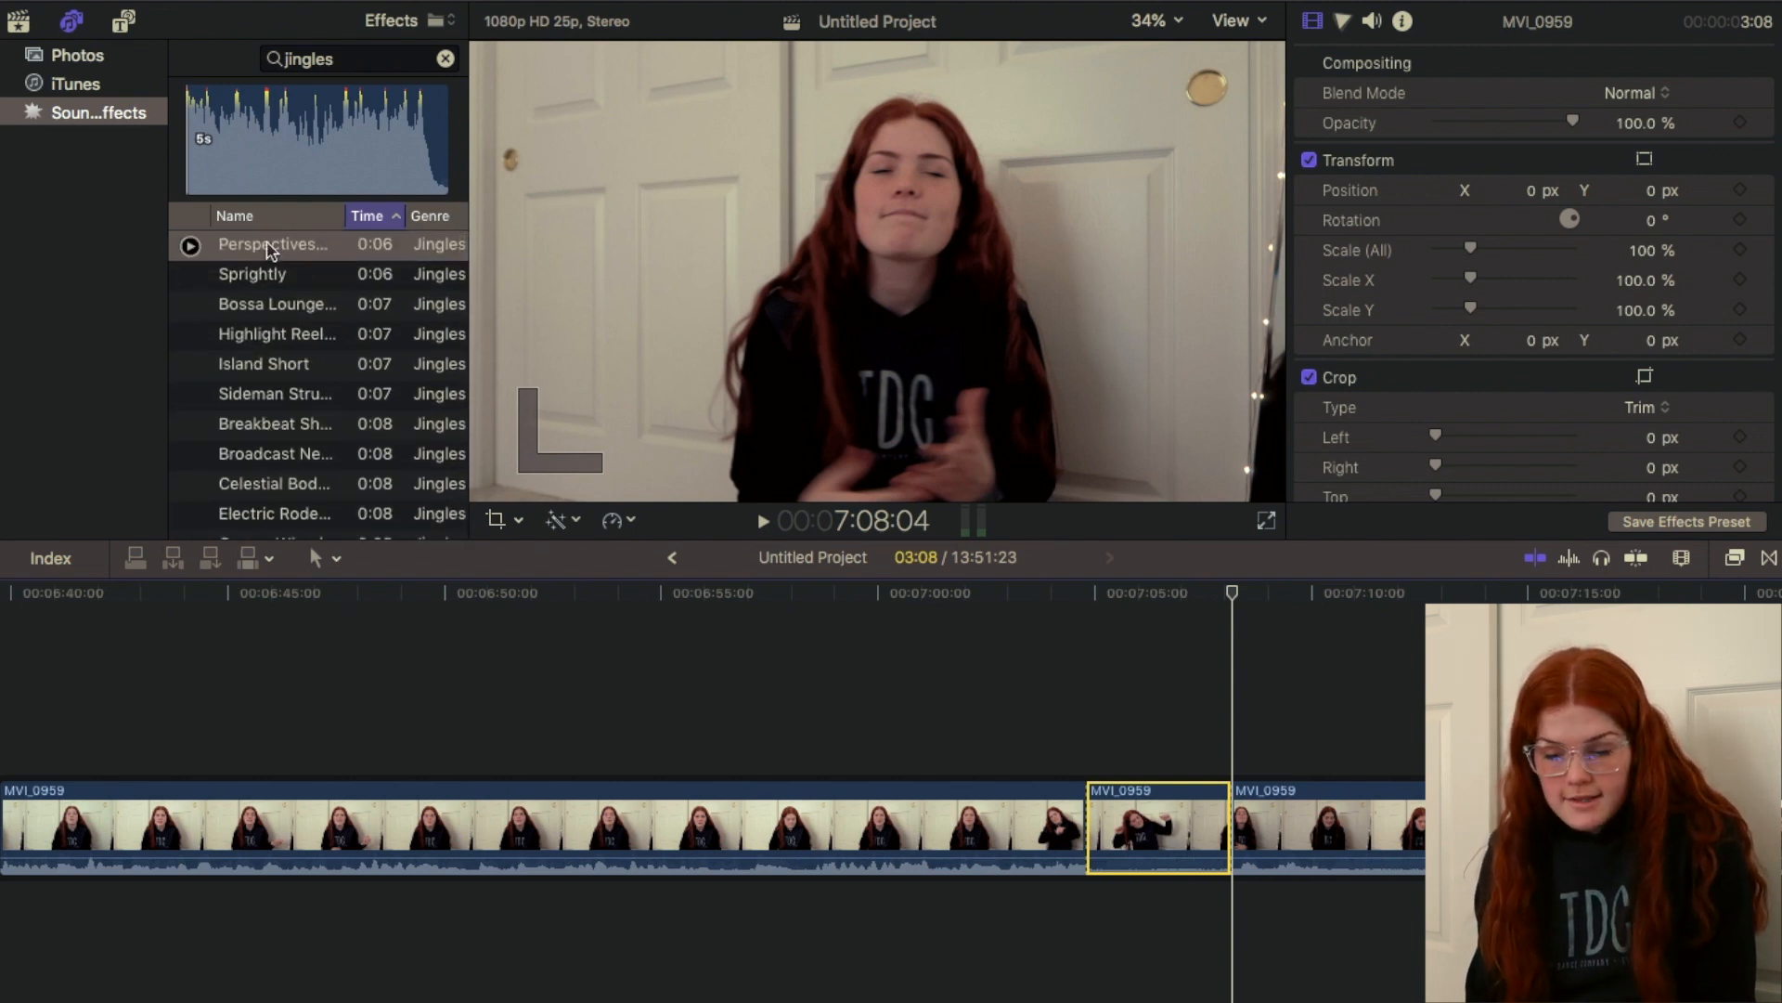
pyautogui.click(260, 483)
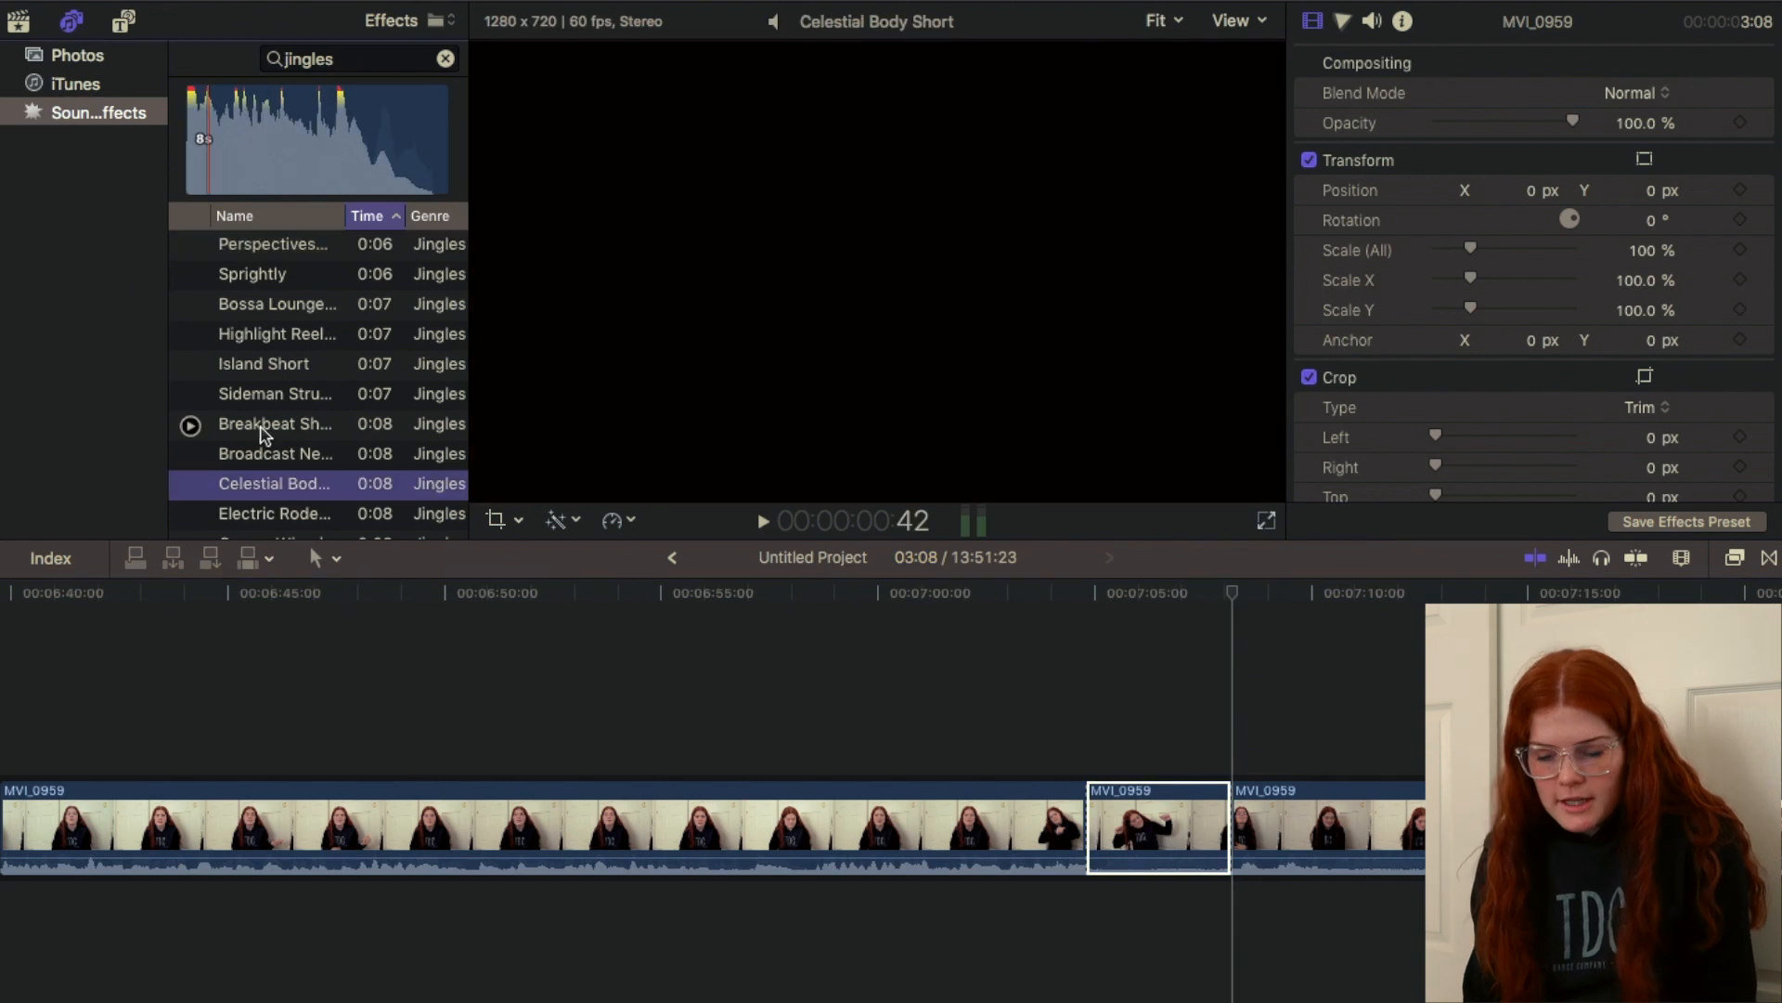
pyautogui.scroll(-2, 263, 434)
pyautogui.click(191, 476)
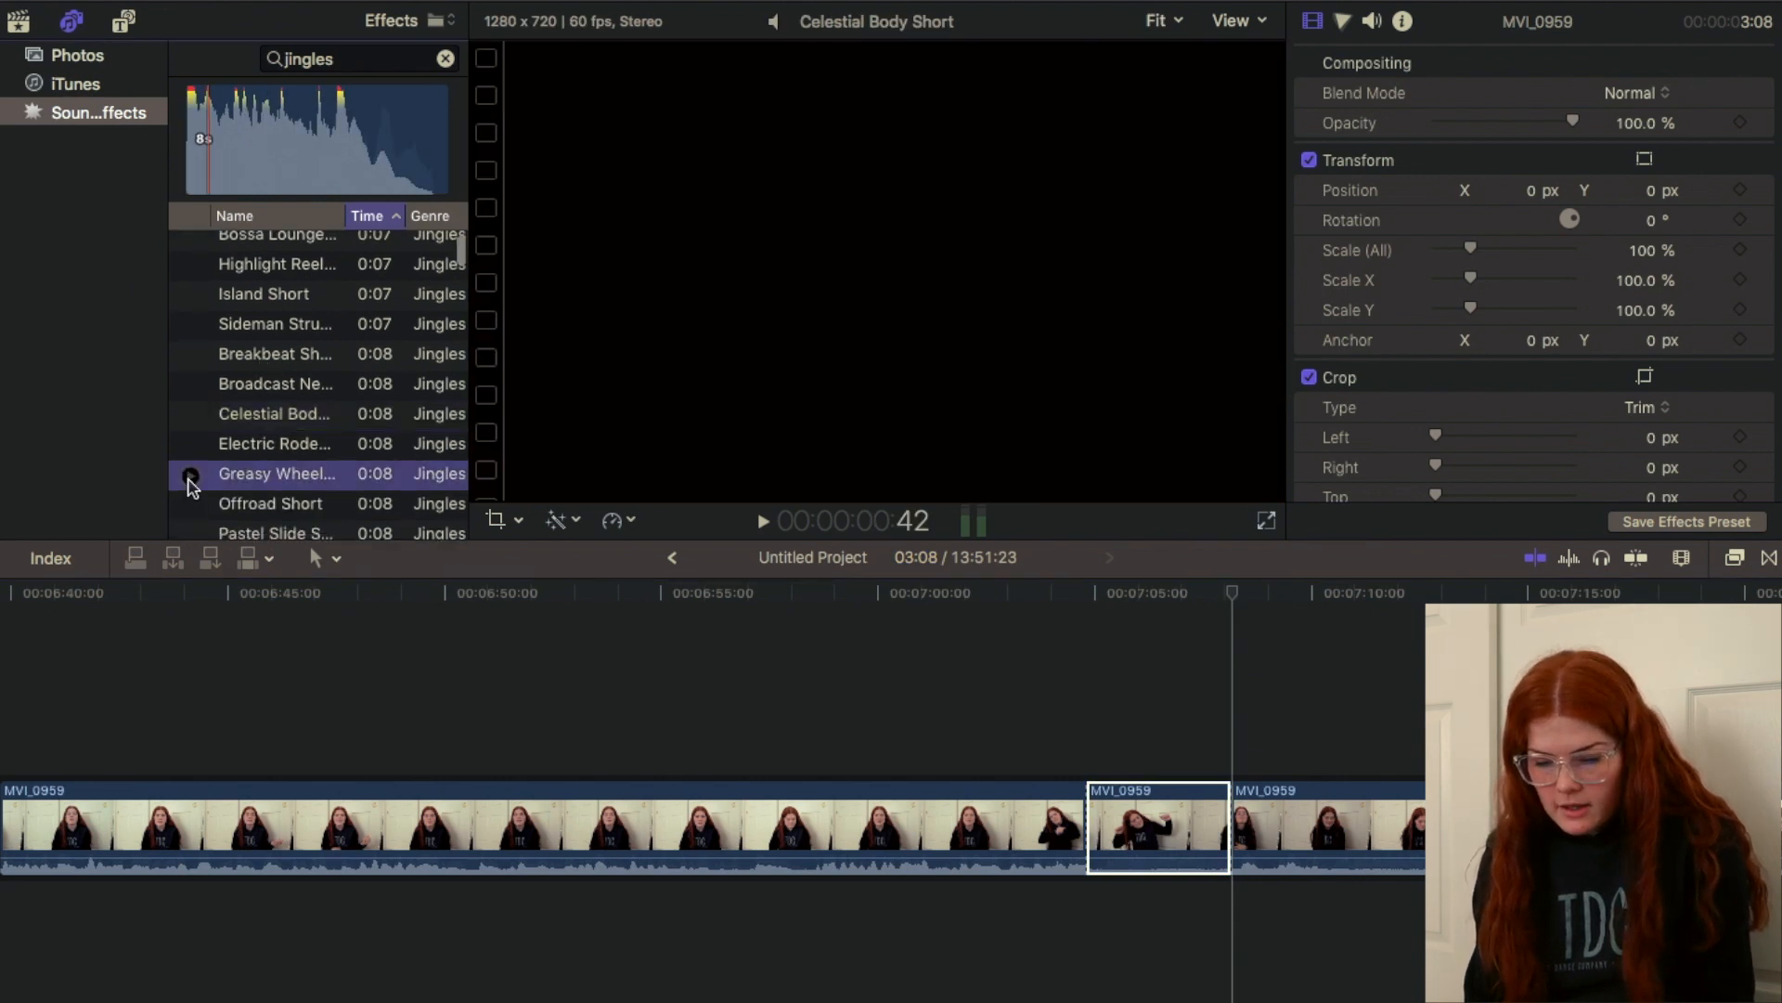
pyautogui.scroll(-4, 188, 436)
pyautogui.click(189, 412)
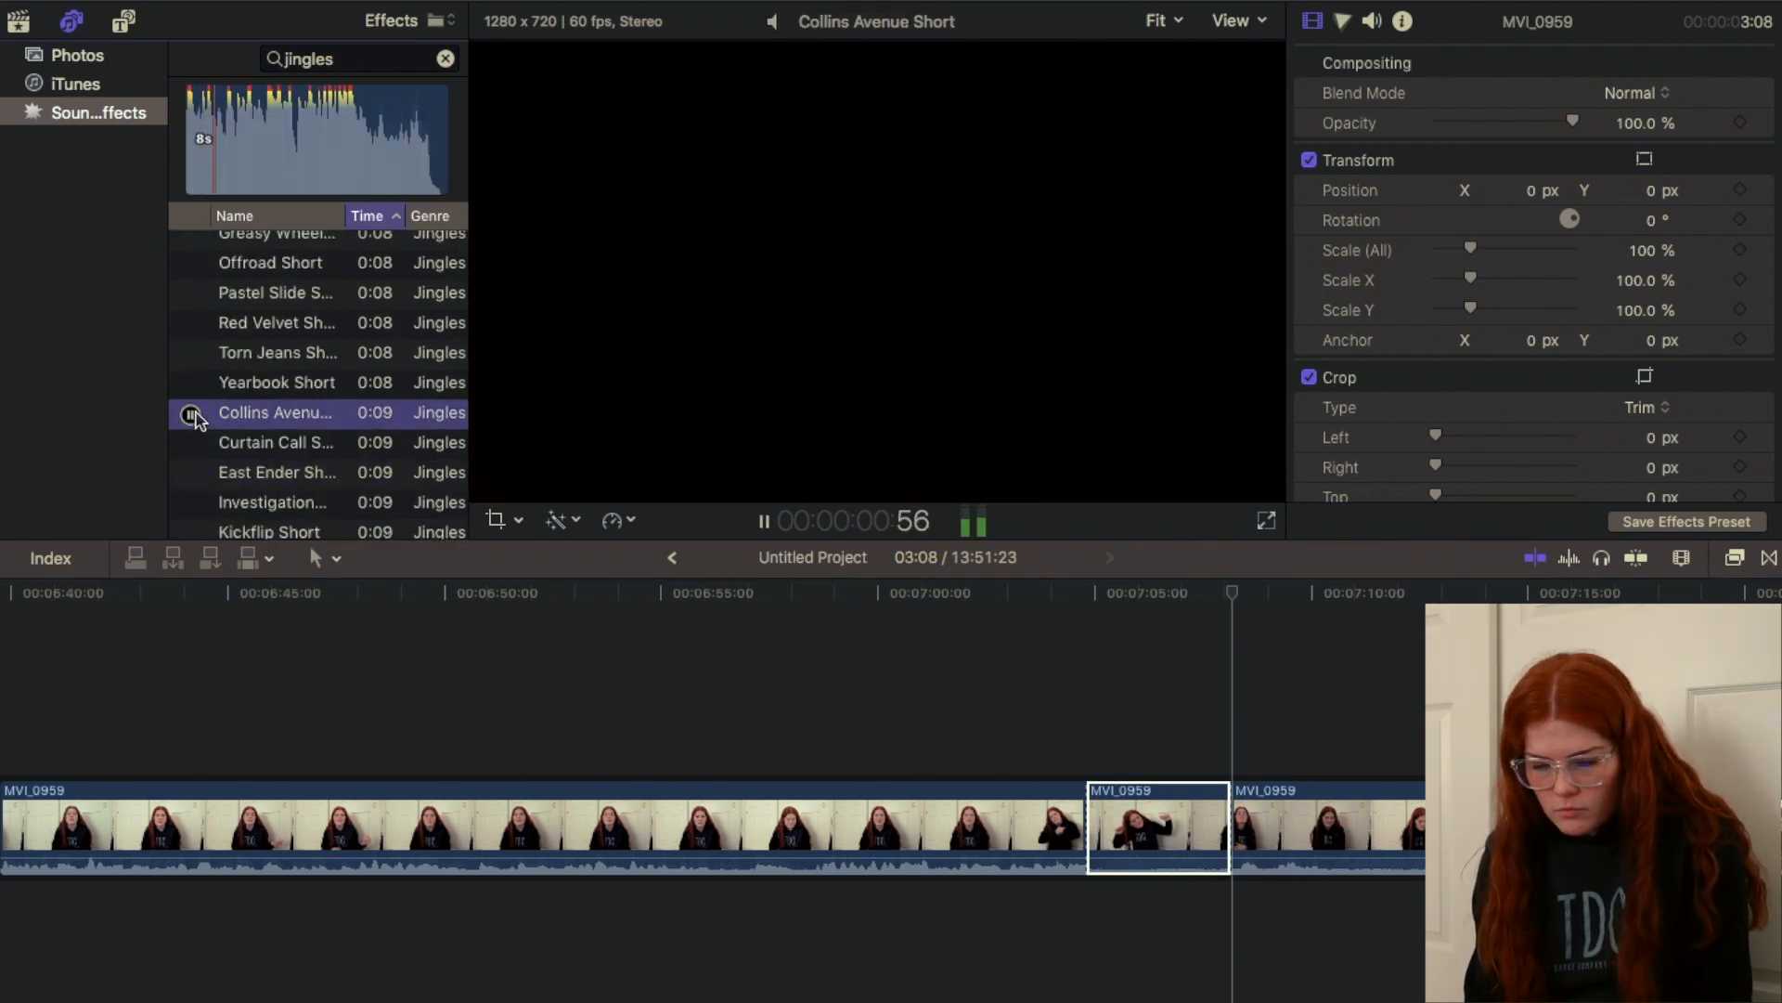
# Step: Attach the Collins Avenue Short jingle beneath the start of the dancing section and cut off everything after 7:08:05
pyautogui.moveTo(242, 417); pyautogui.dragTo(1086, 979)
pyautogui.press('space')
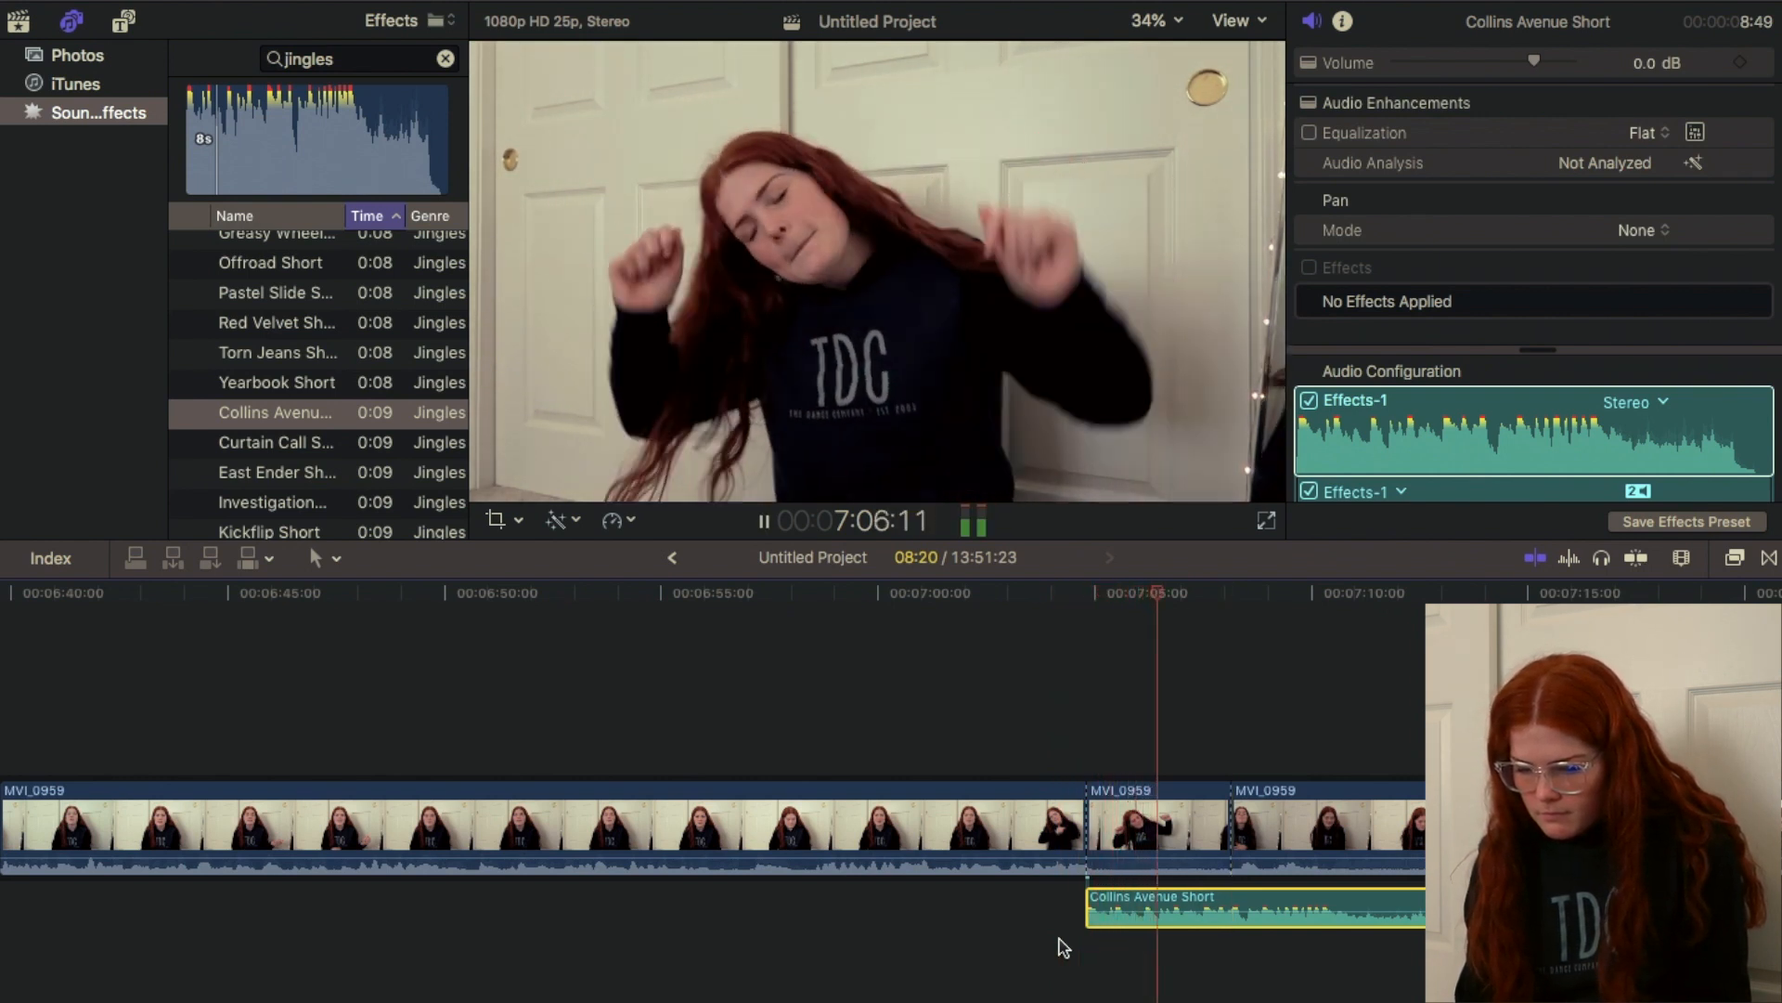
pyautogui.press('space')
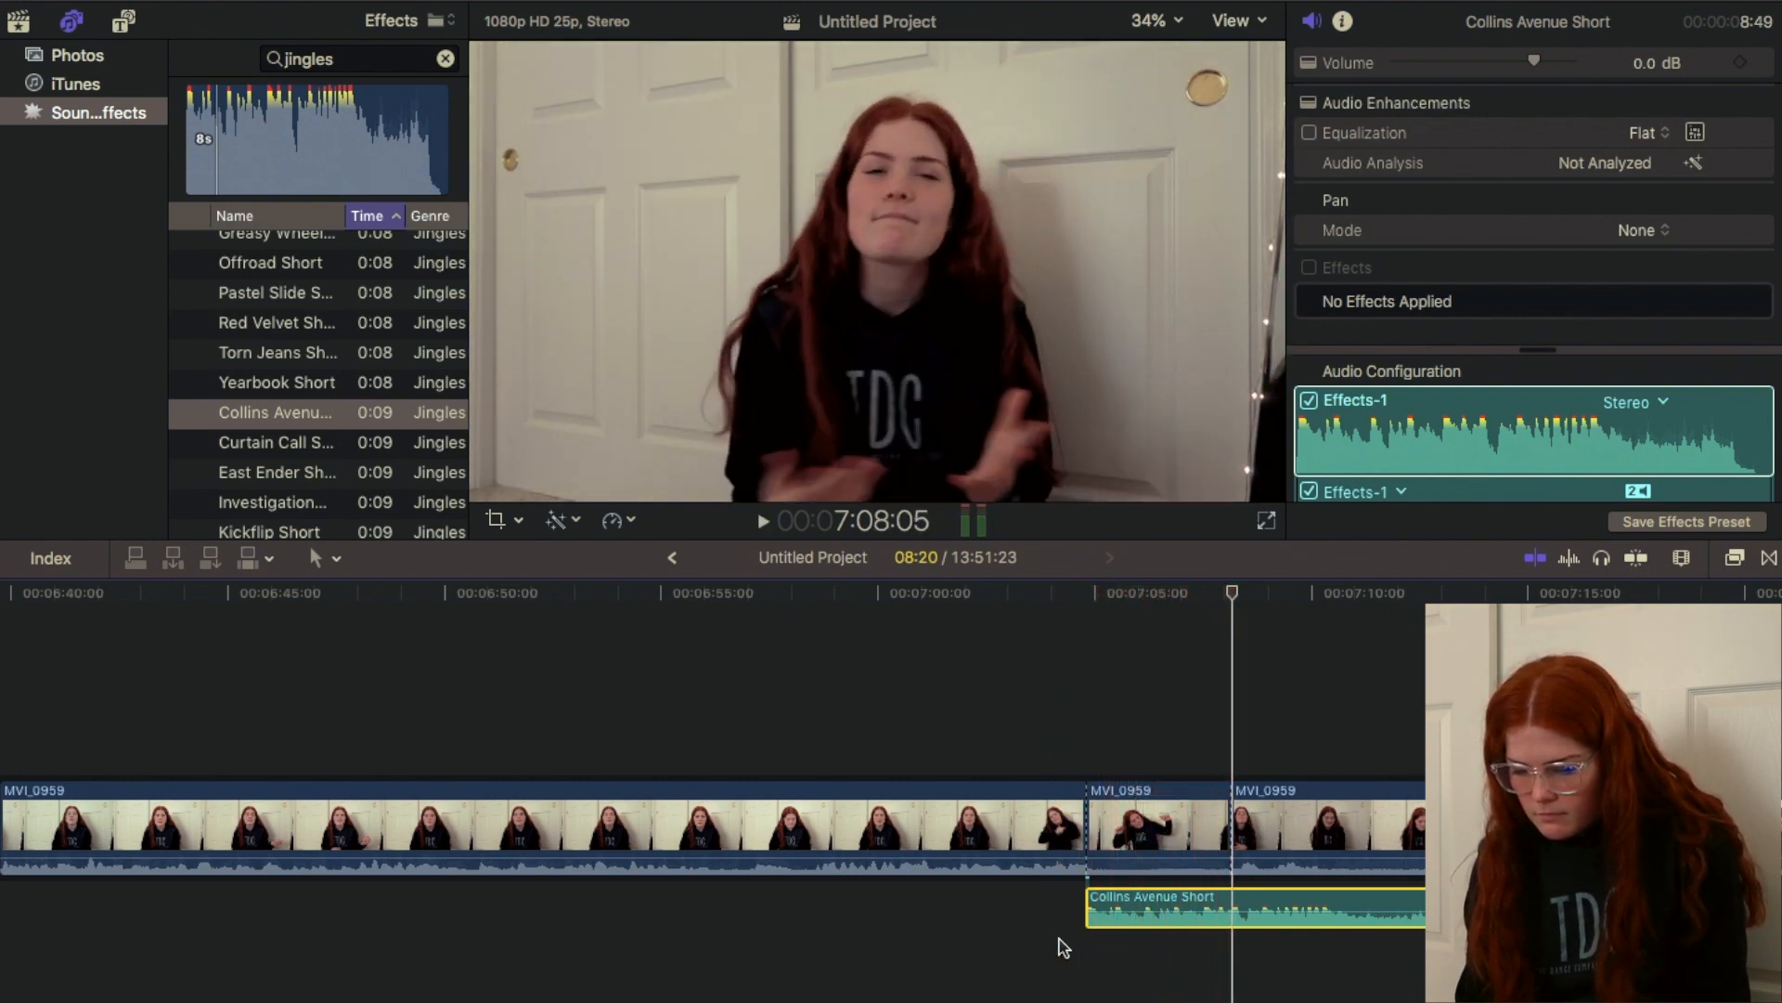
pyautogui.press('super+b')
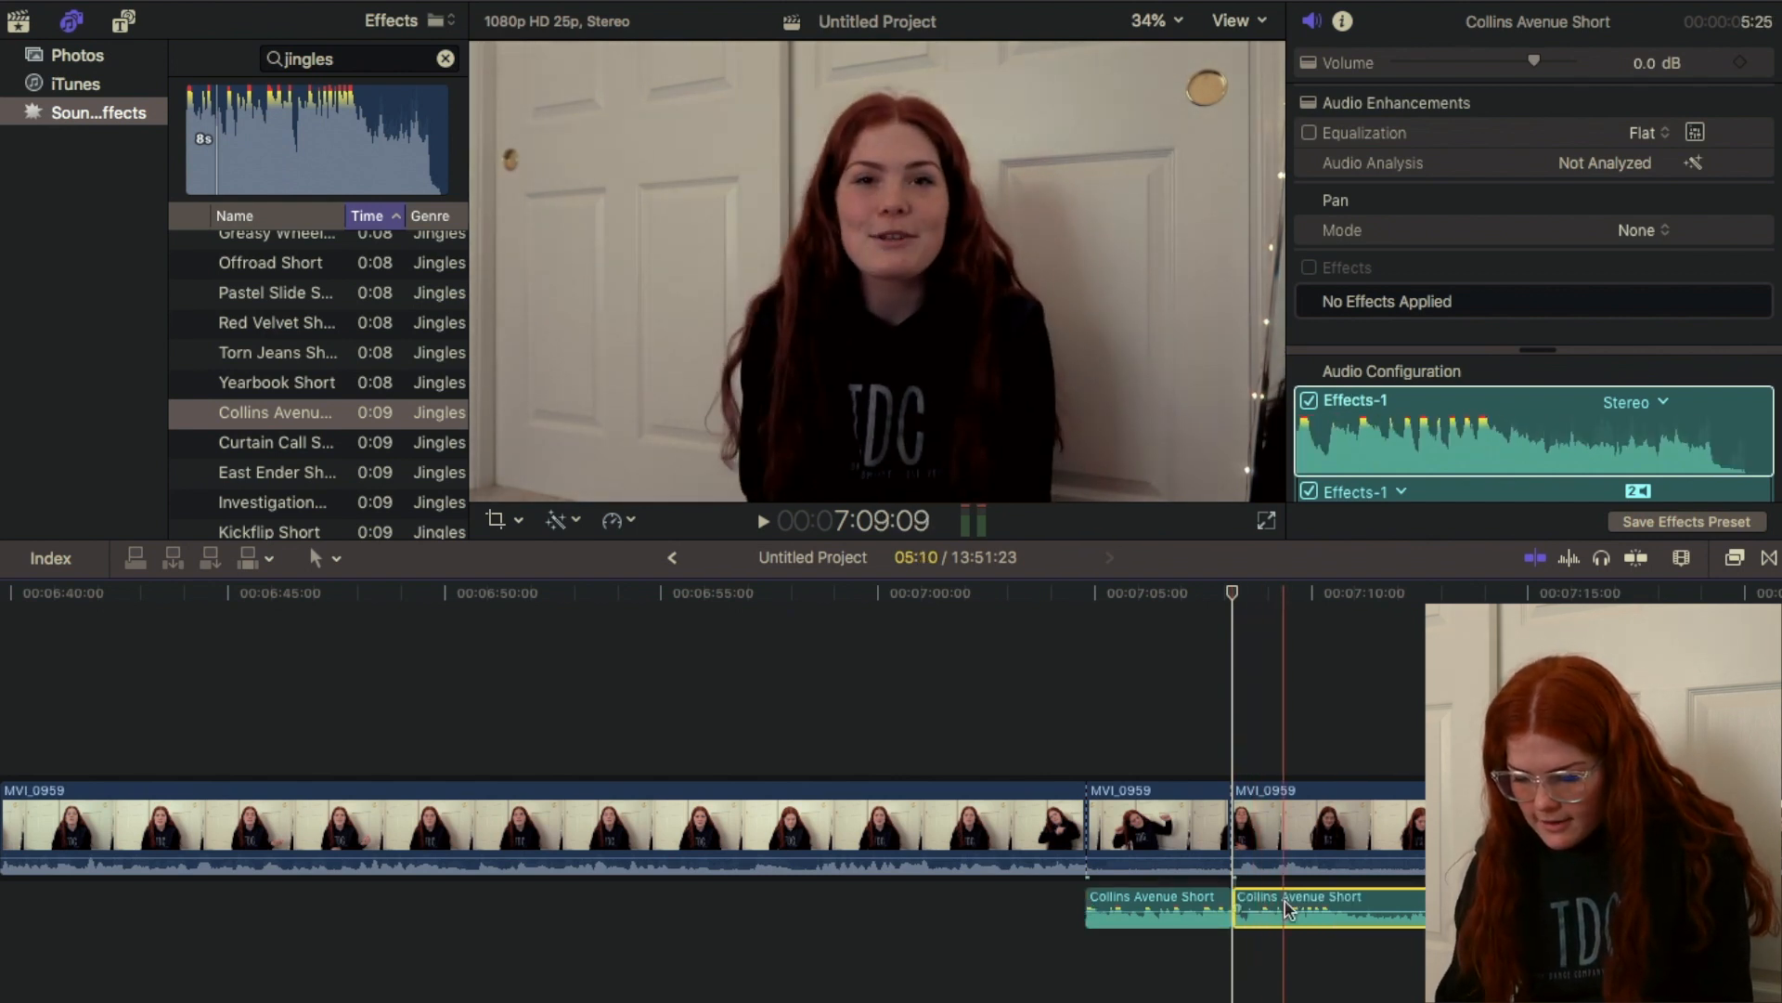
pyautogui.press('Delete')
pyautogui.click(1264, 905)
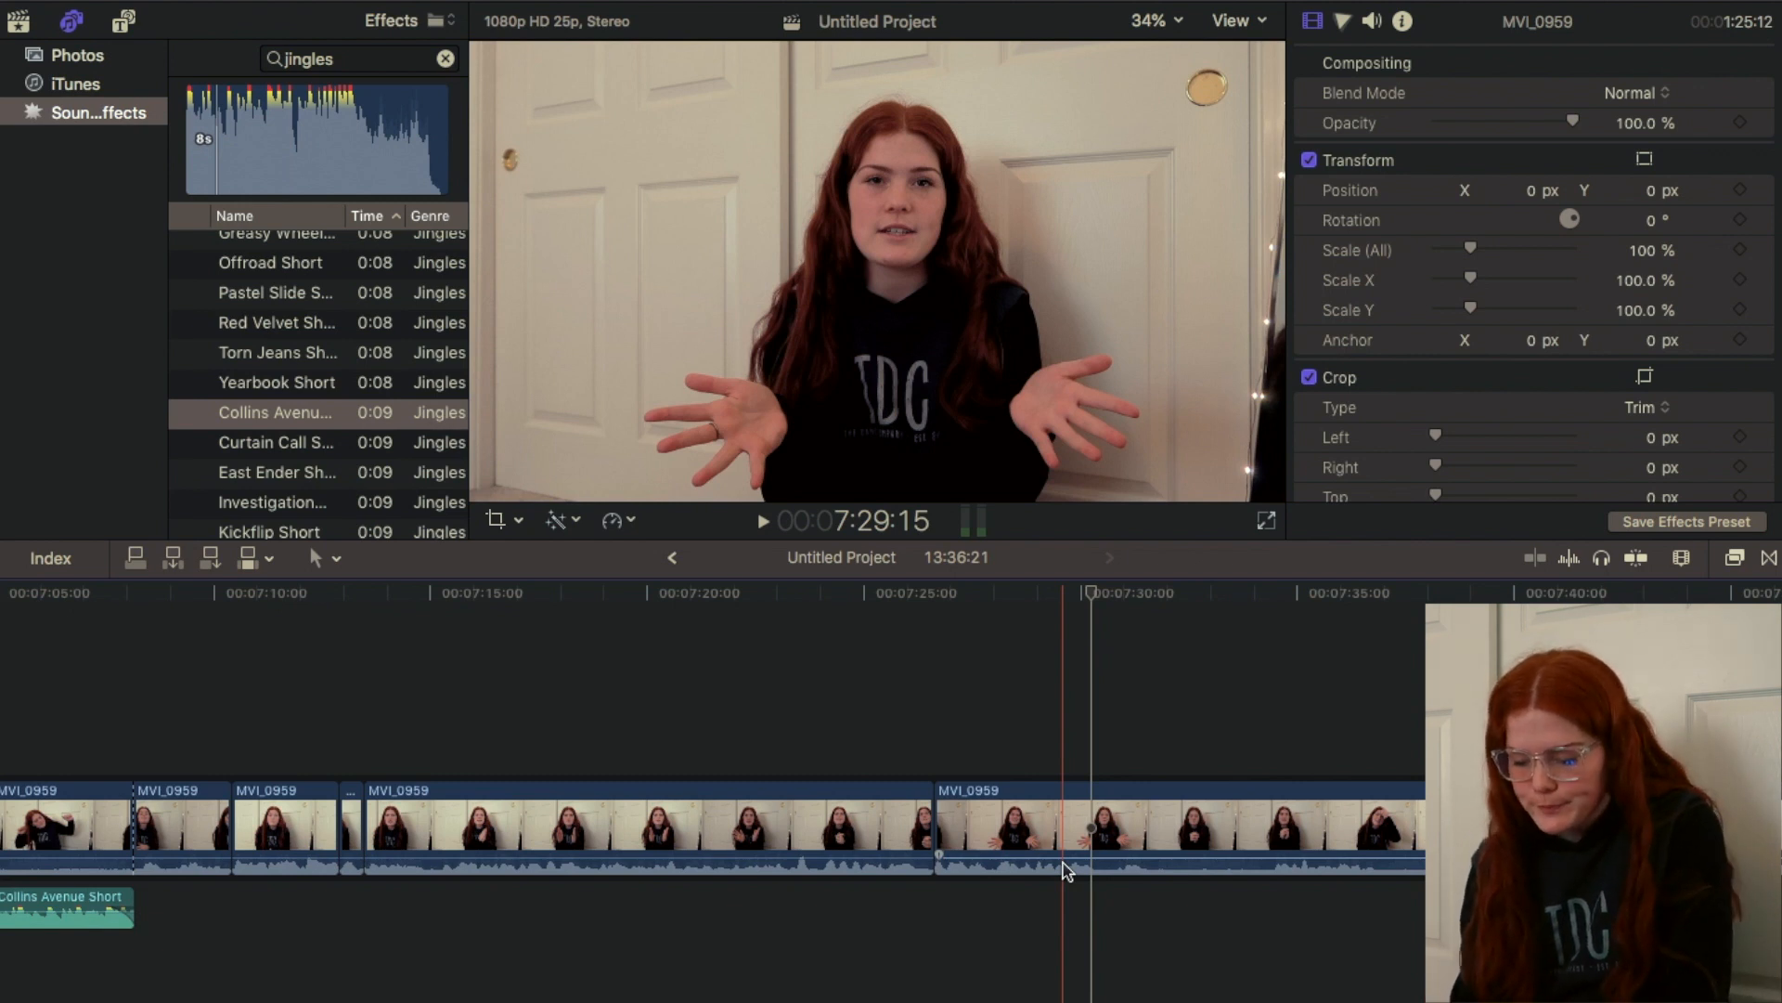
# Step: Split the talking clip at 7:28:03, during the open-hands gesture
pyautogui.click(990, 736)
pyautogui.press('n')
pyautogui.press('super+b')
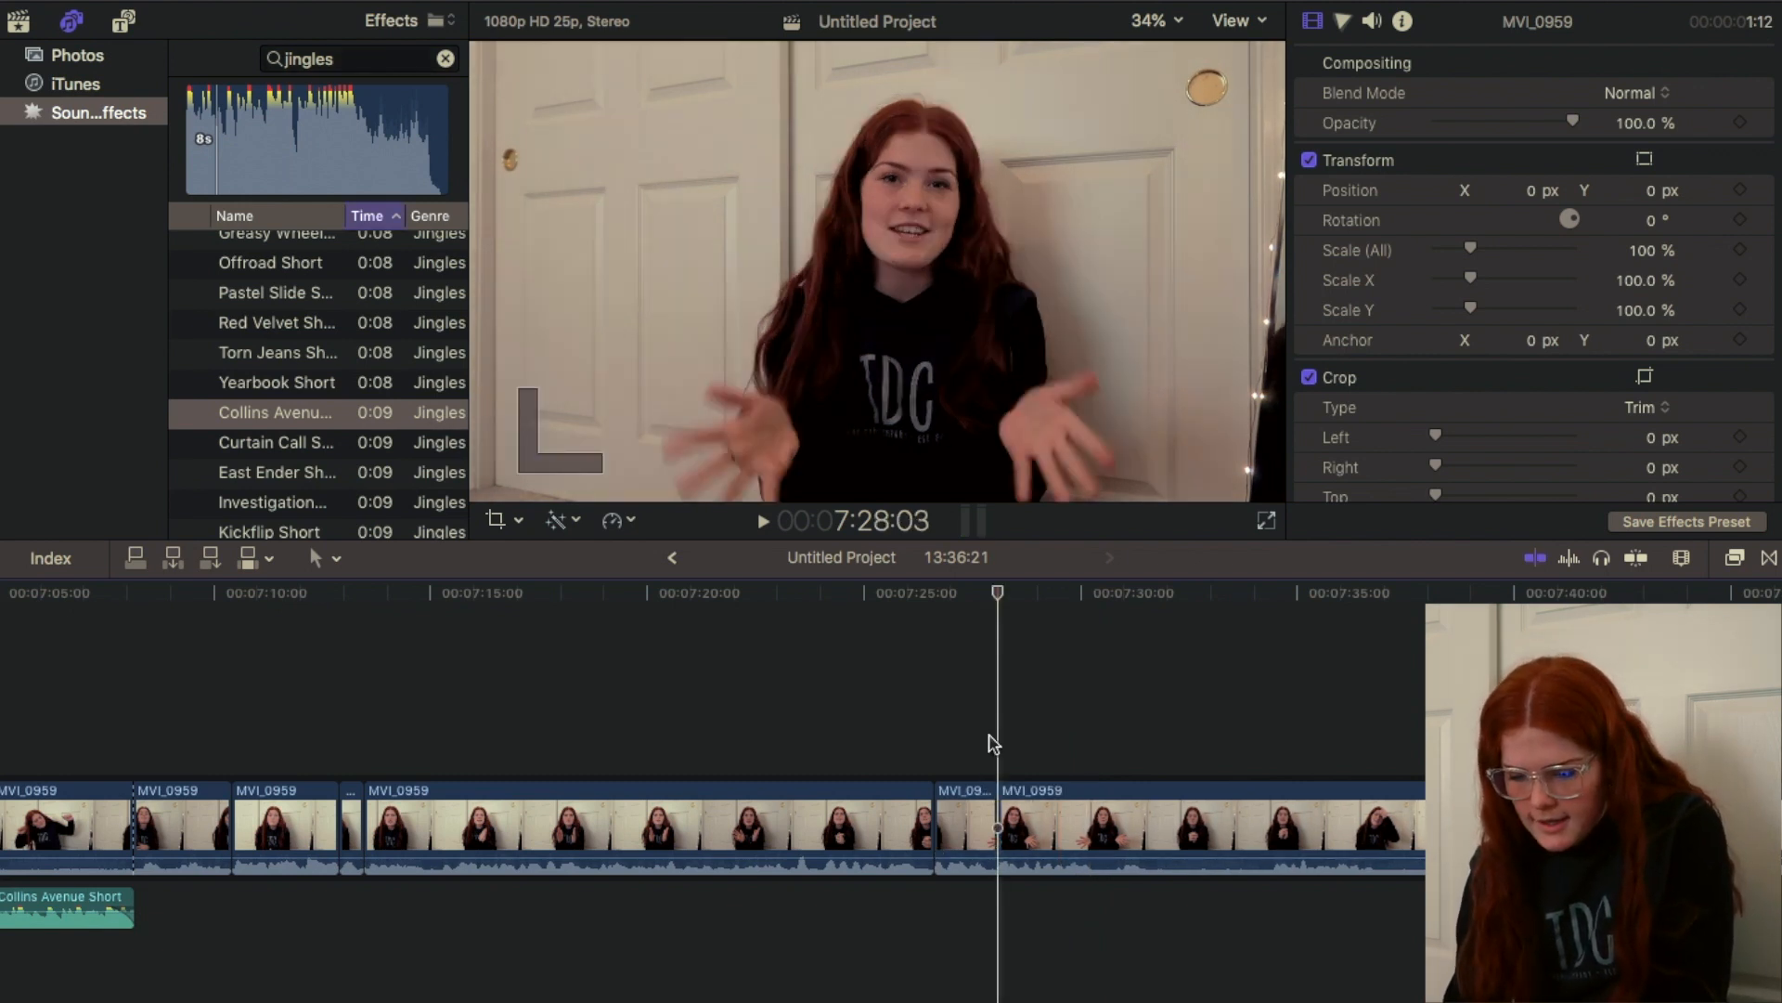
# Step: Insert the Pastel solid generator at the 7:28:03 cut and shorten it to about 4:21 (seconds and frames)
pyautogui.click(130, 22)
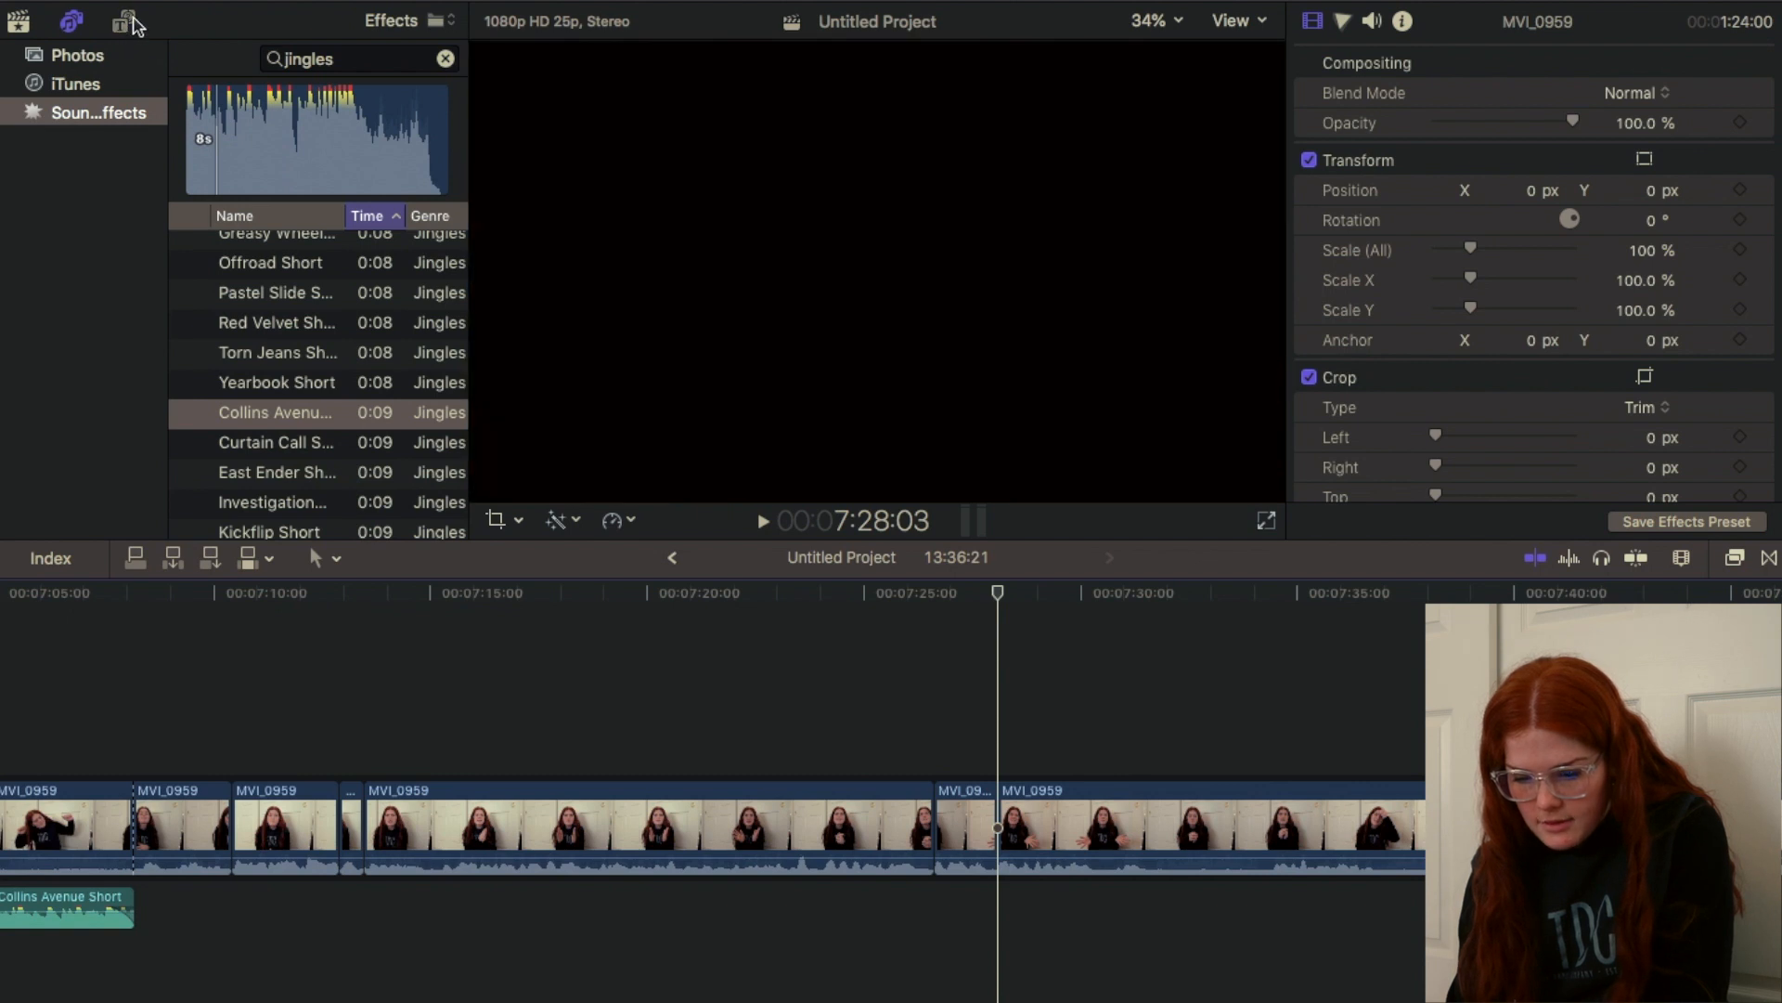
pyautogui.click(119, 319)
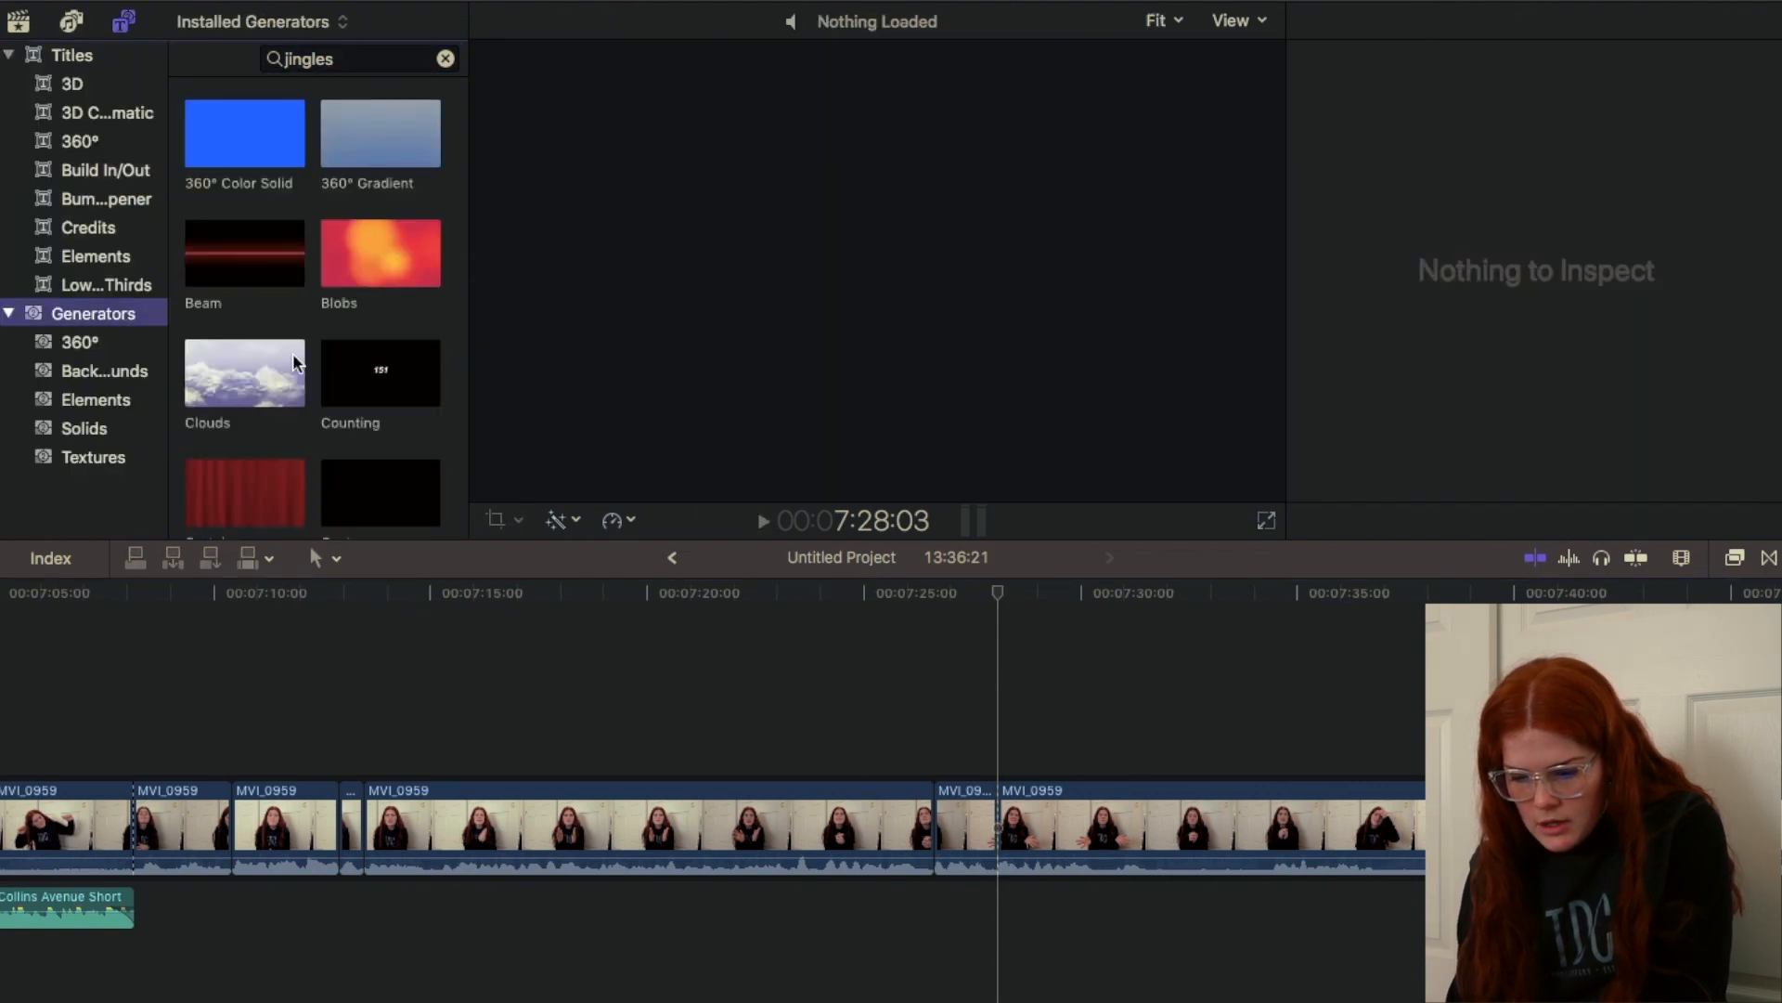
pyautogui.scroll(-5, 293, 352)
pyautogui.scroll(5, 293, 352)
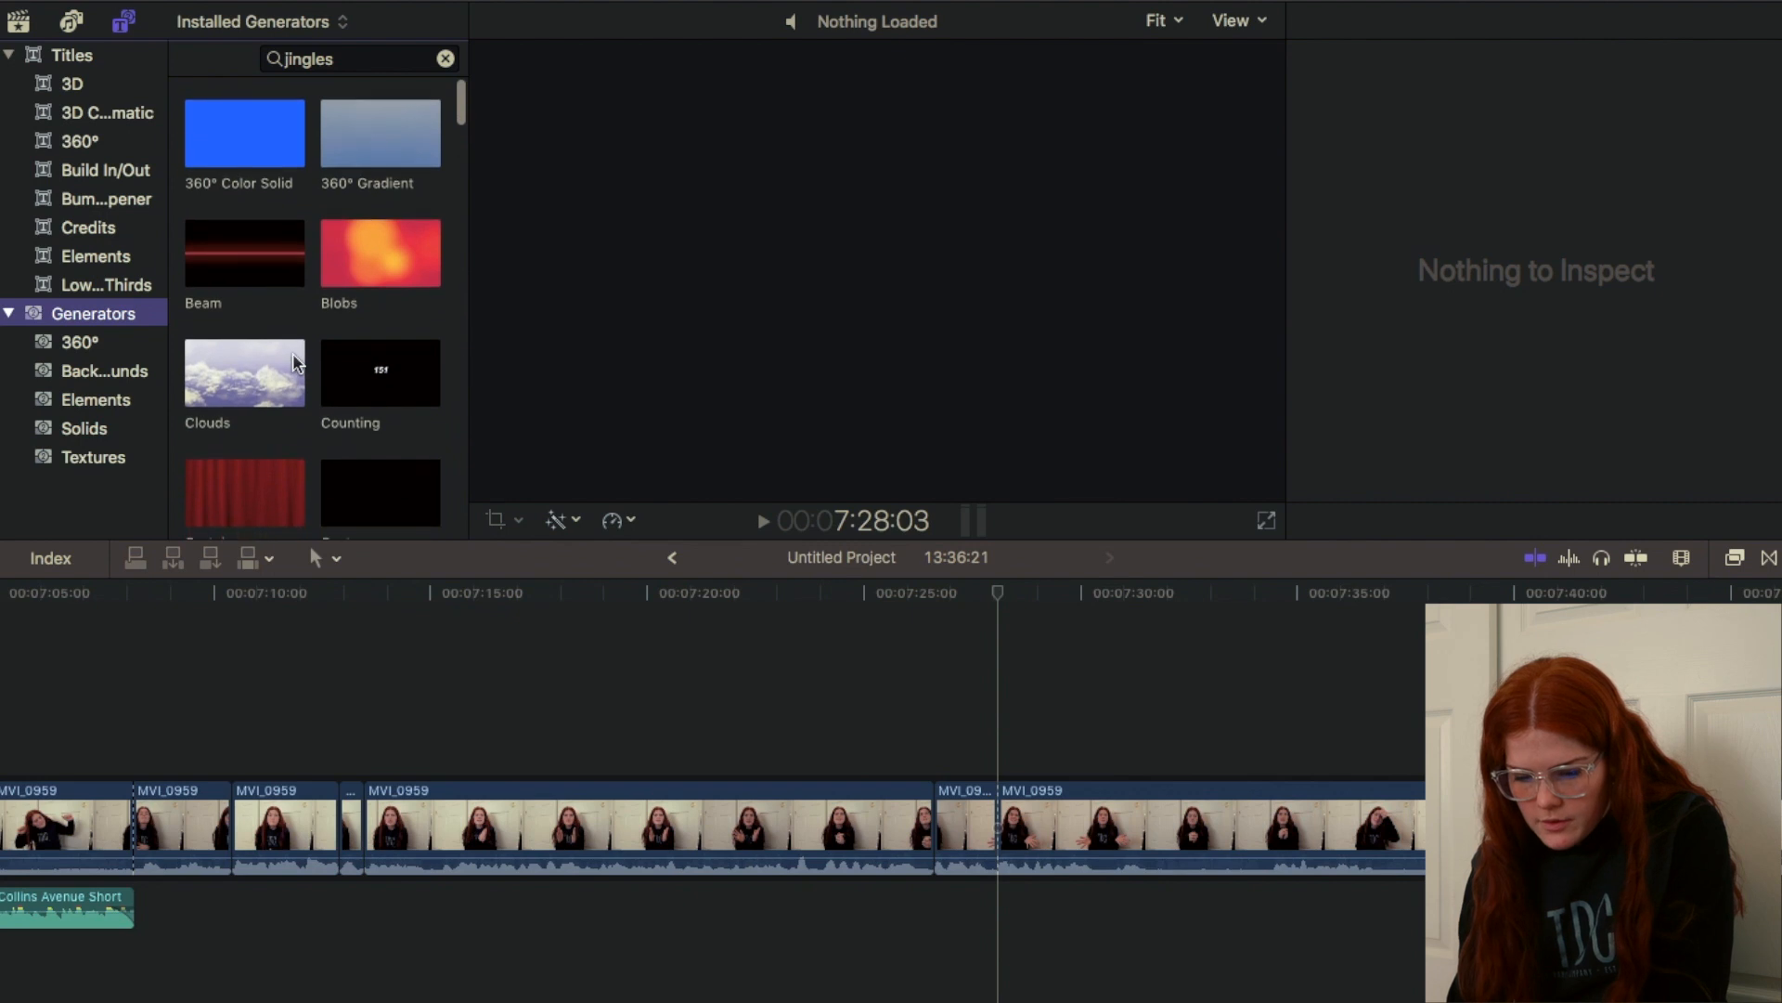
pyautogui.click(109, 400)
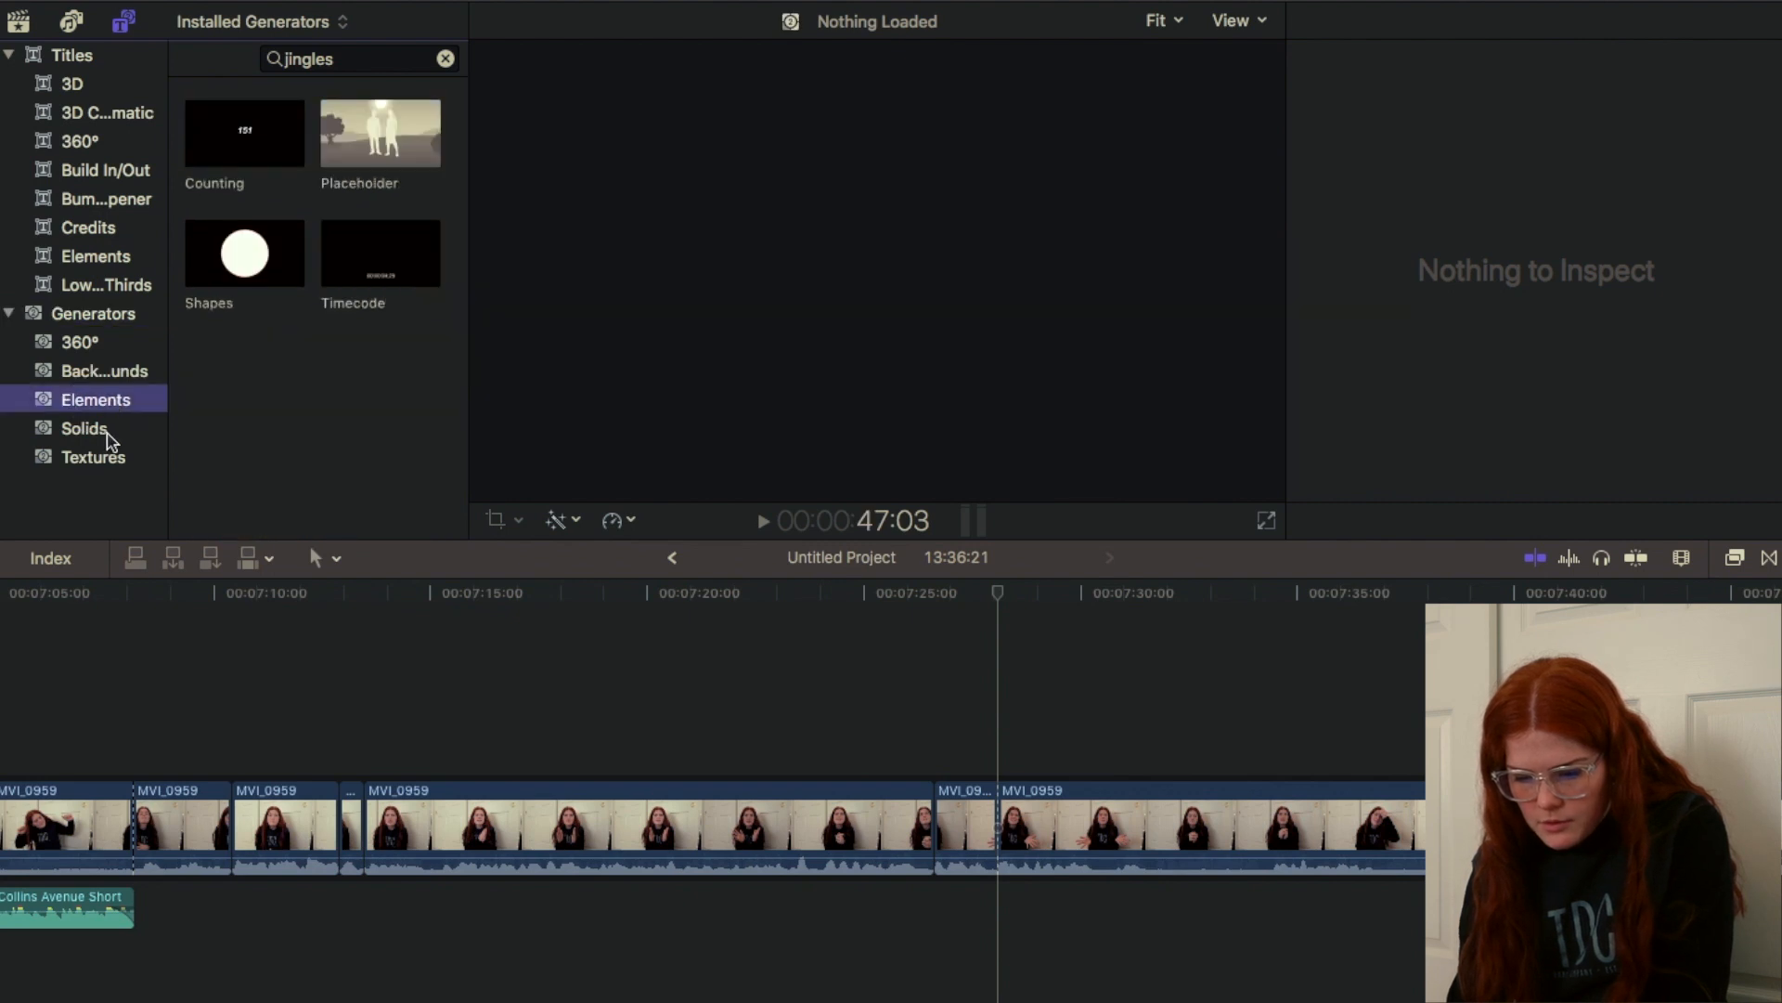
pyautogui.click(86, 428)
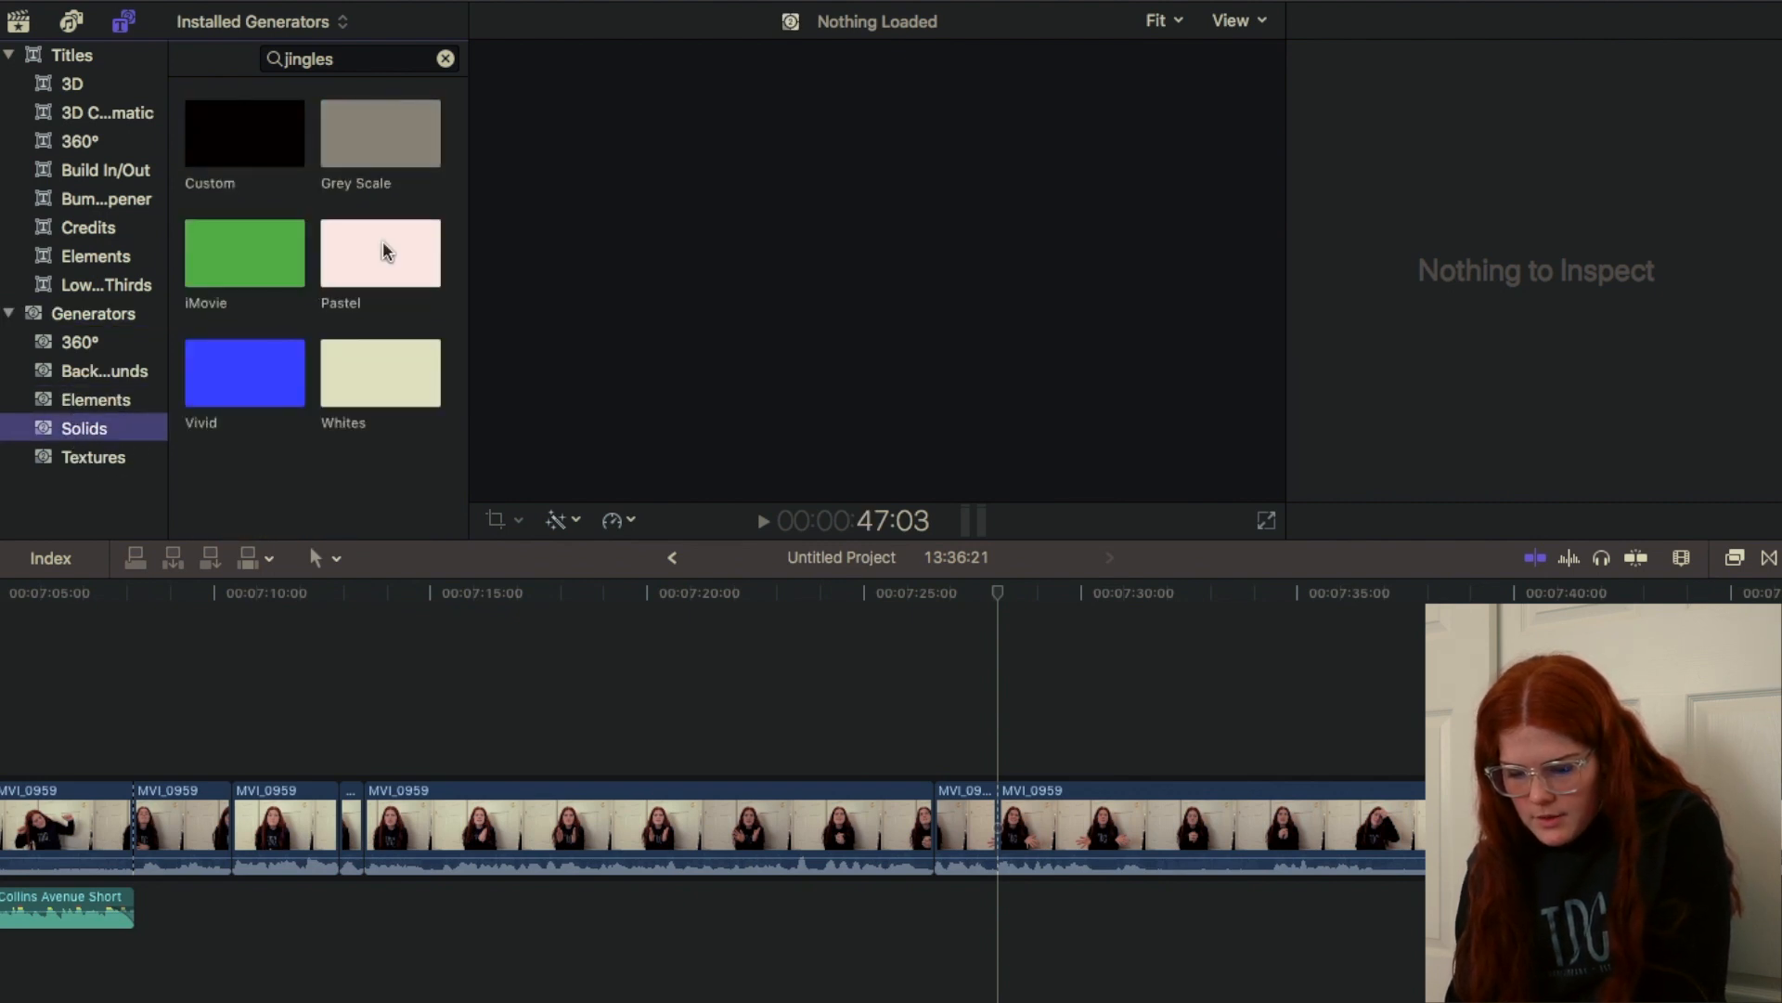
pyautogui.moveTo(383, 241); pyautogui.dragTo(1002, 854)
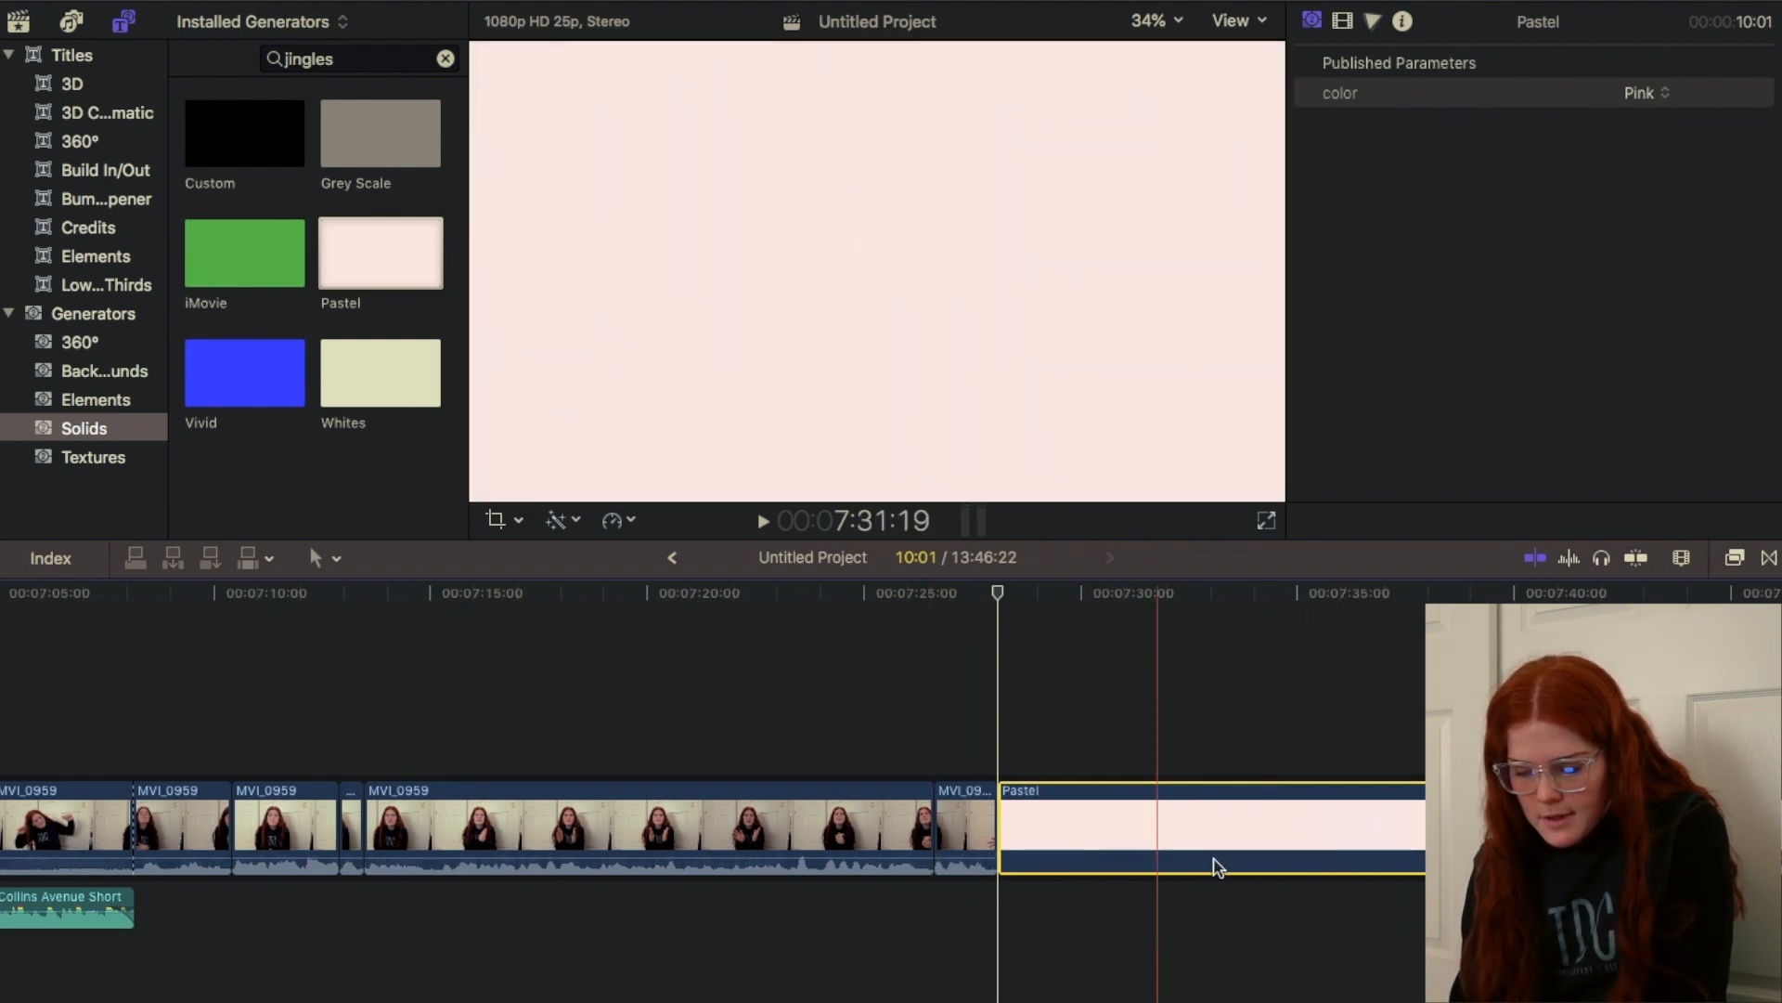
pyautogui.moveTo(1420, 817); pyautogui.dragTo(1204, 819)
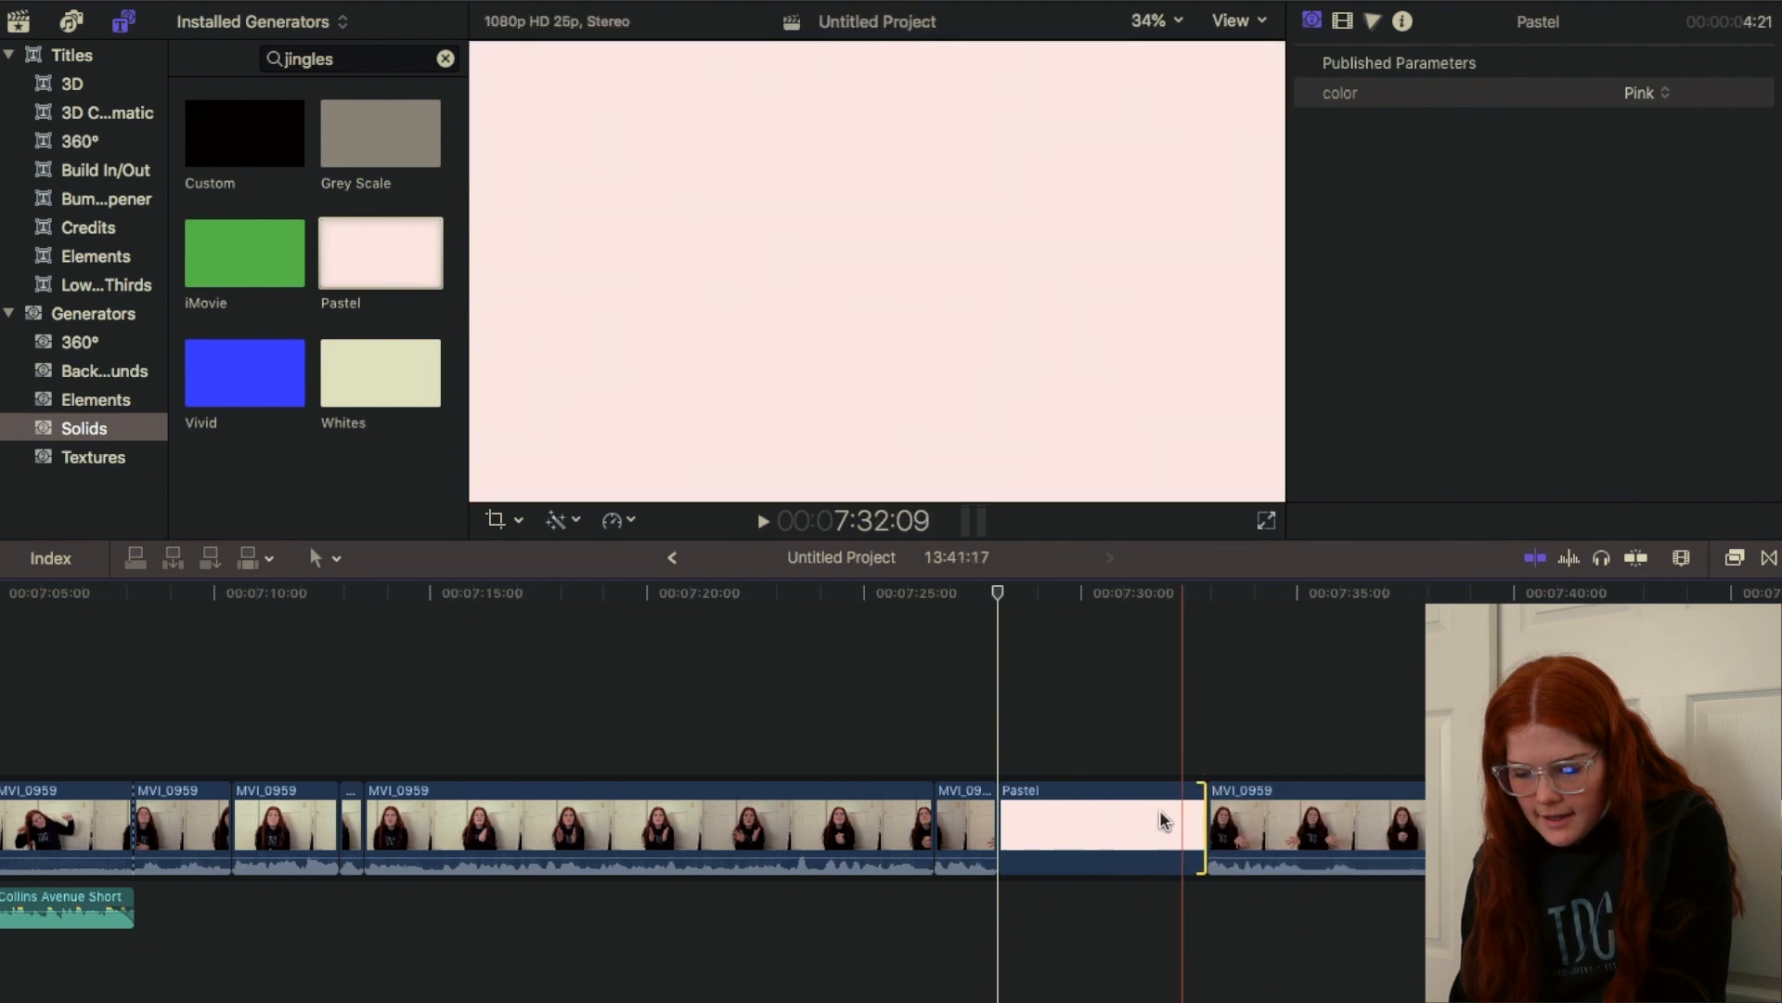
# Step: Move the Pastel solid above the talking clip at 7:28:03, play that section and shorten the solid to 3:13 (seconds and frames)
pyautogui.moveTo(1073, 820); pyautogui.dragTo(1075, 714)
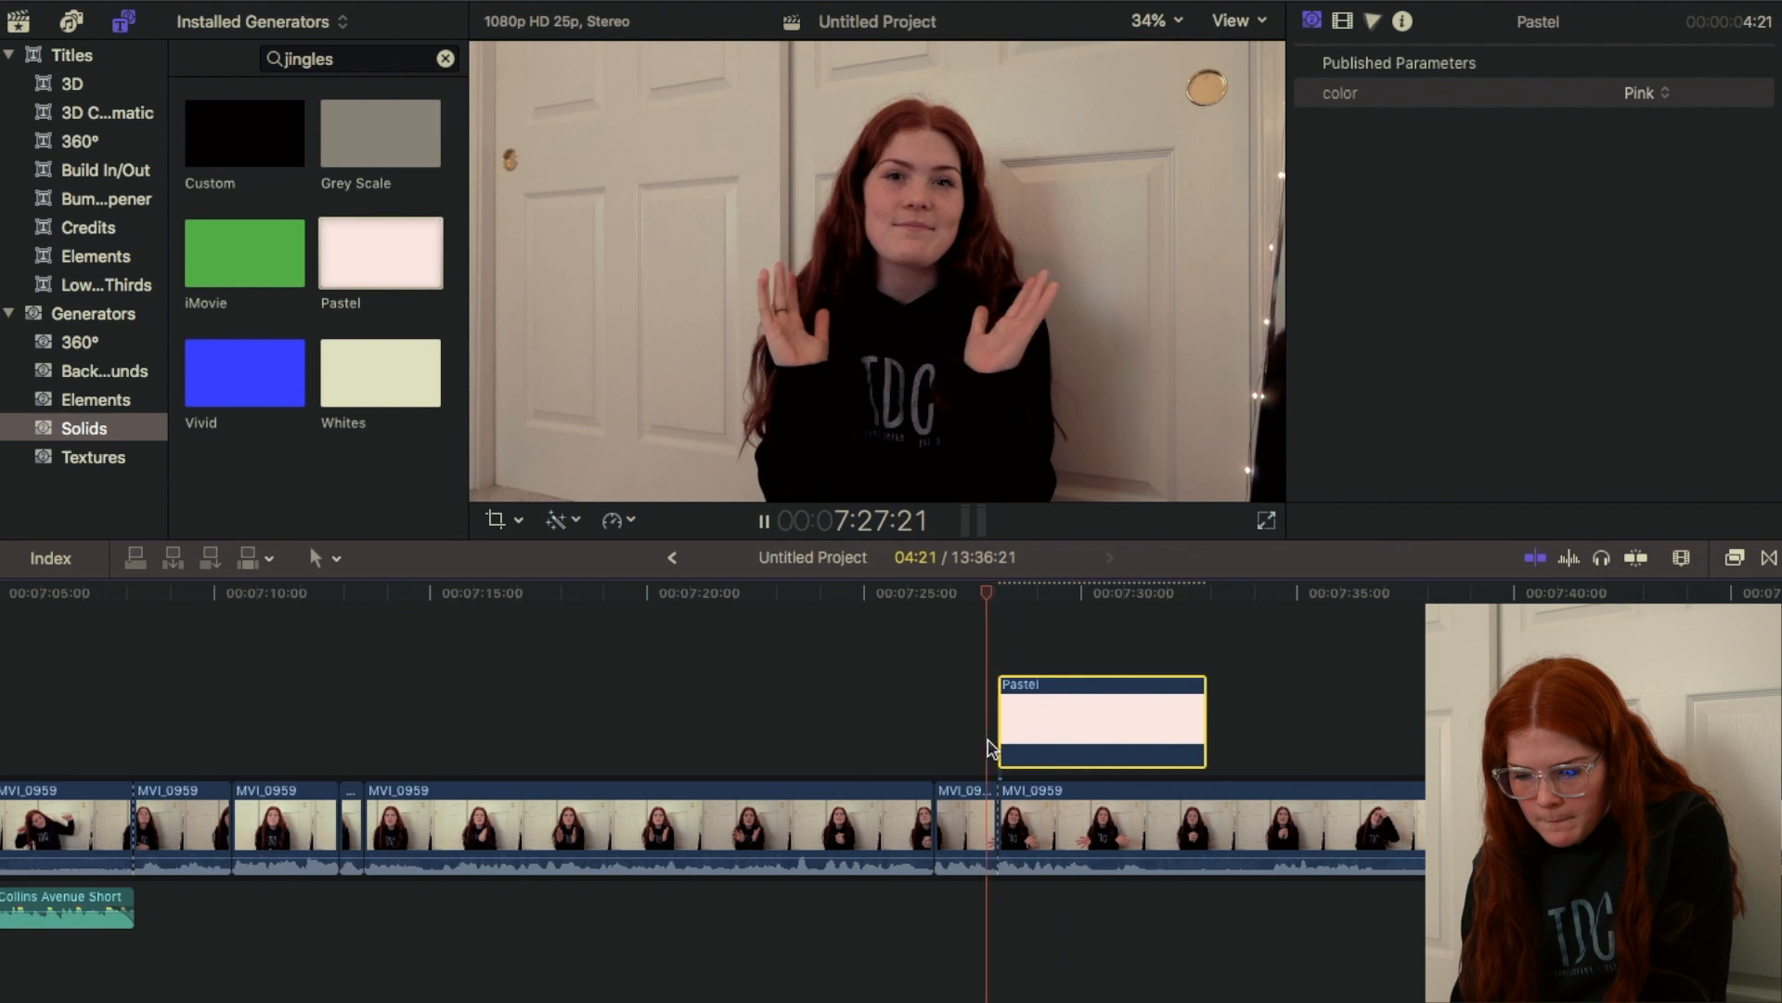
pyautogui.press('space')
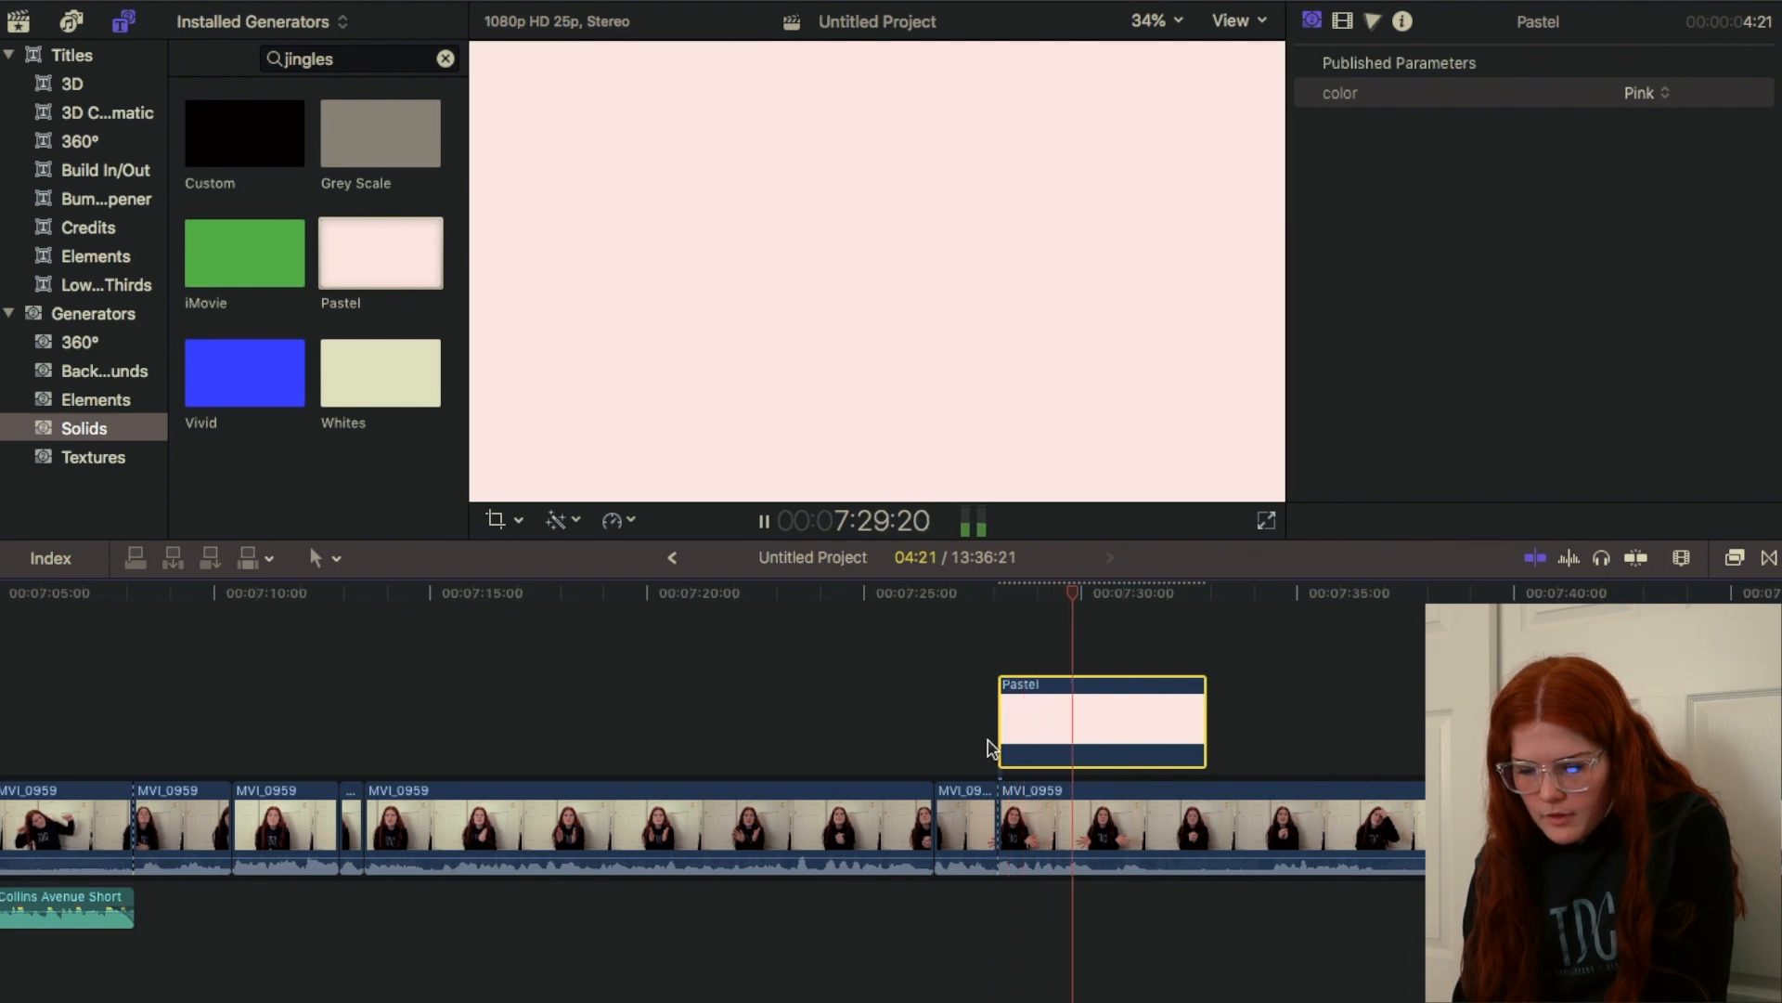
pyautogui.press('space')
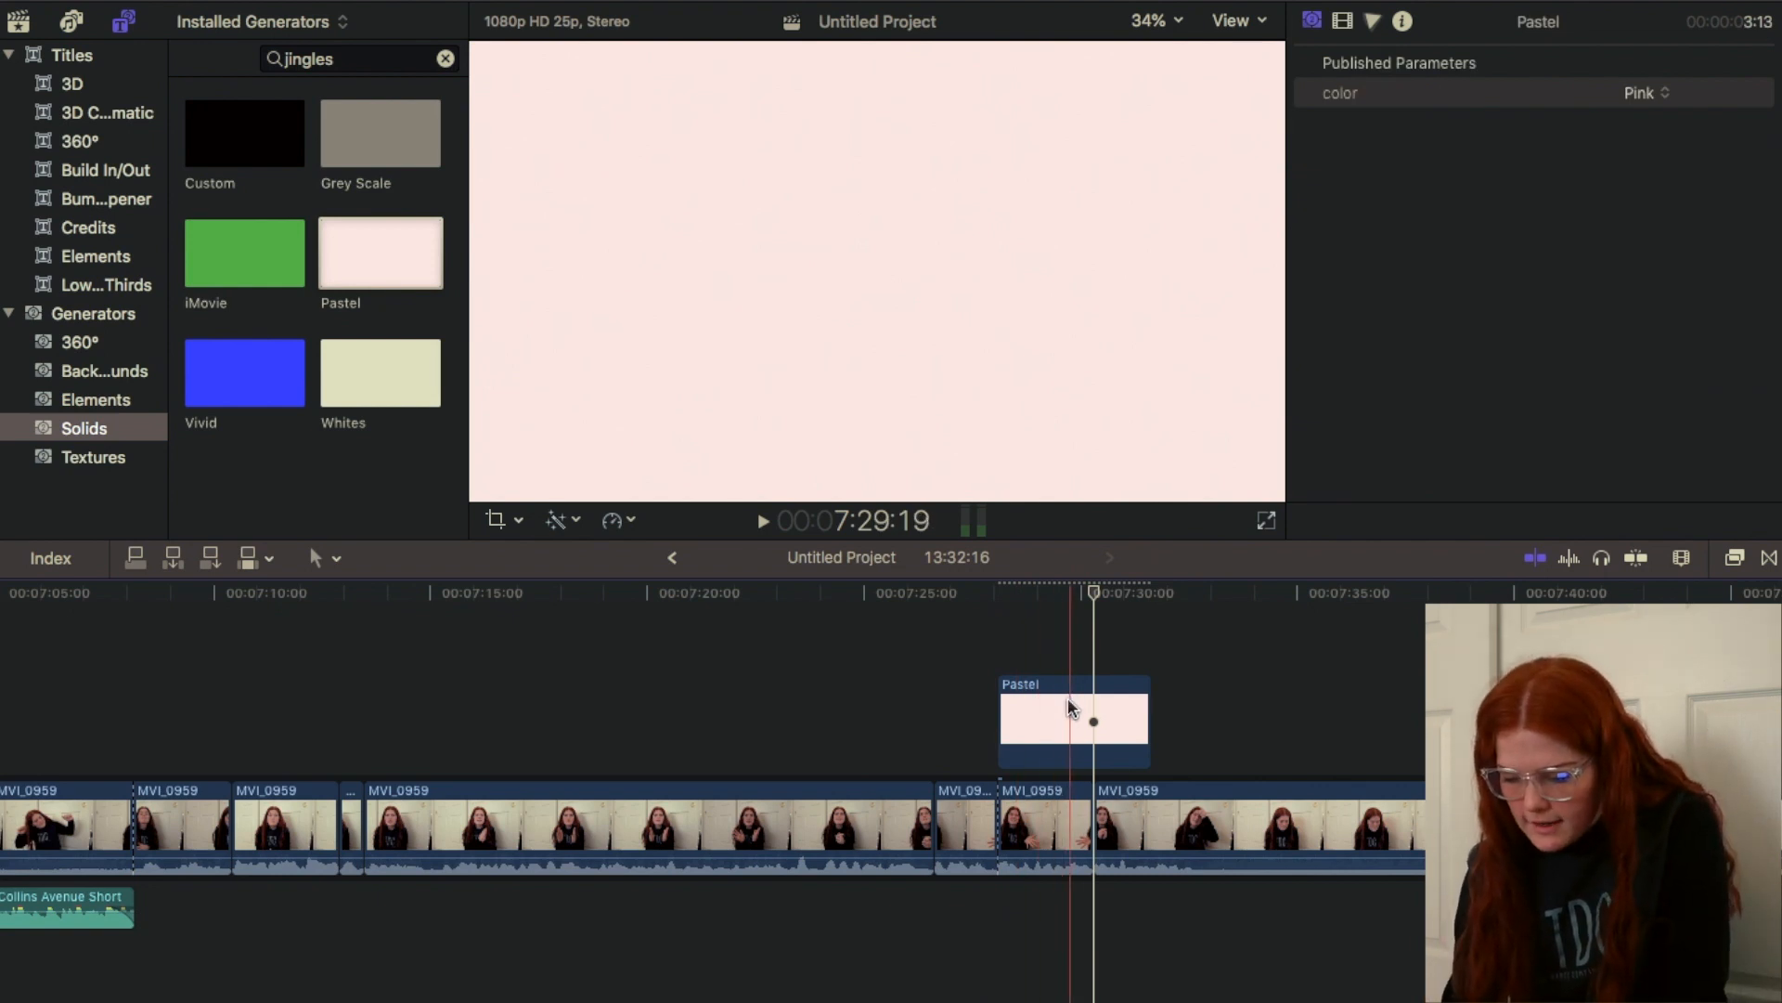
# Step: Try the Pastel solid at 29.25% opacity over the talking clip, play it and return it to full opacity
pyautogui.click(1067, 703)
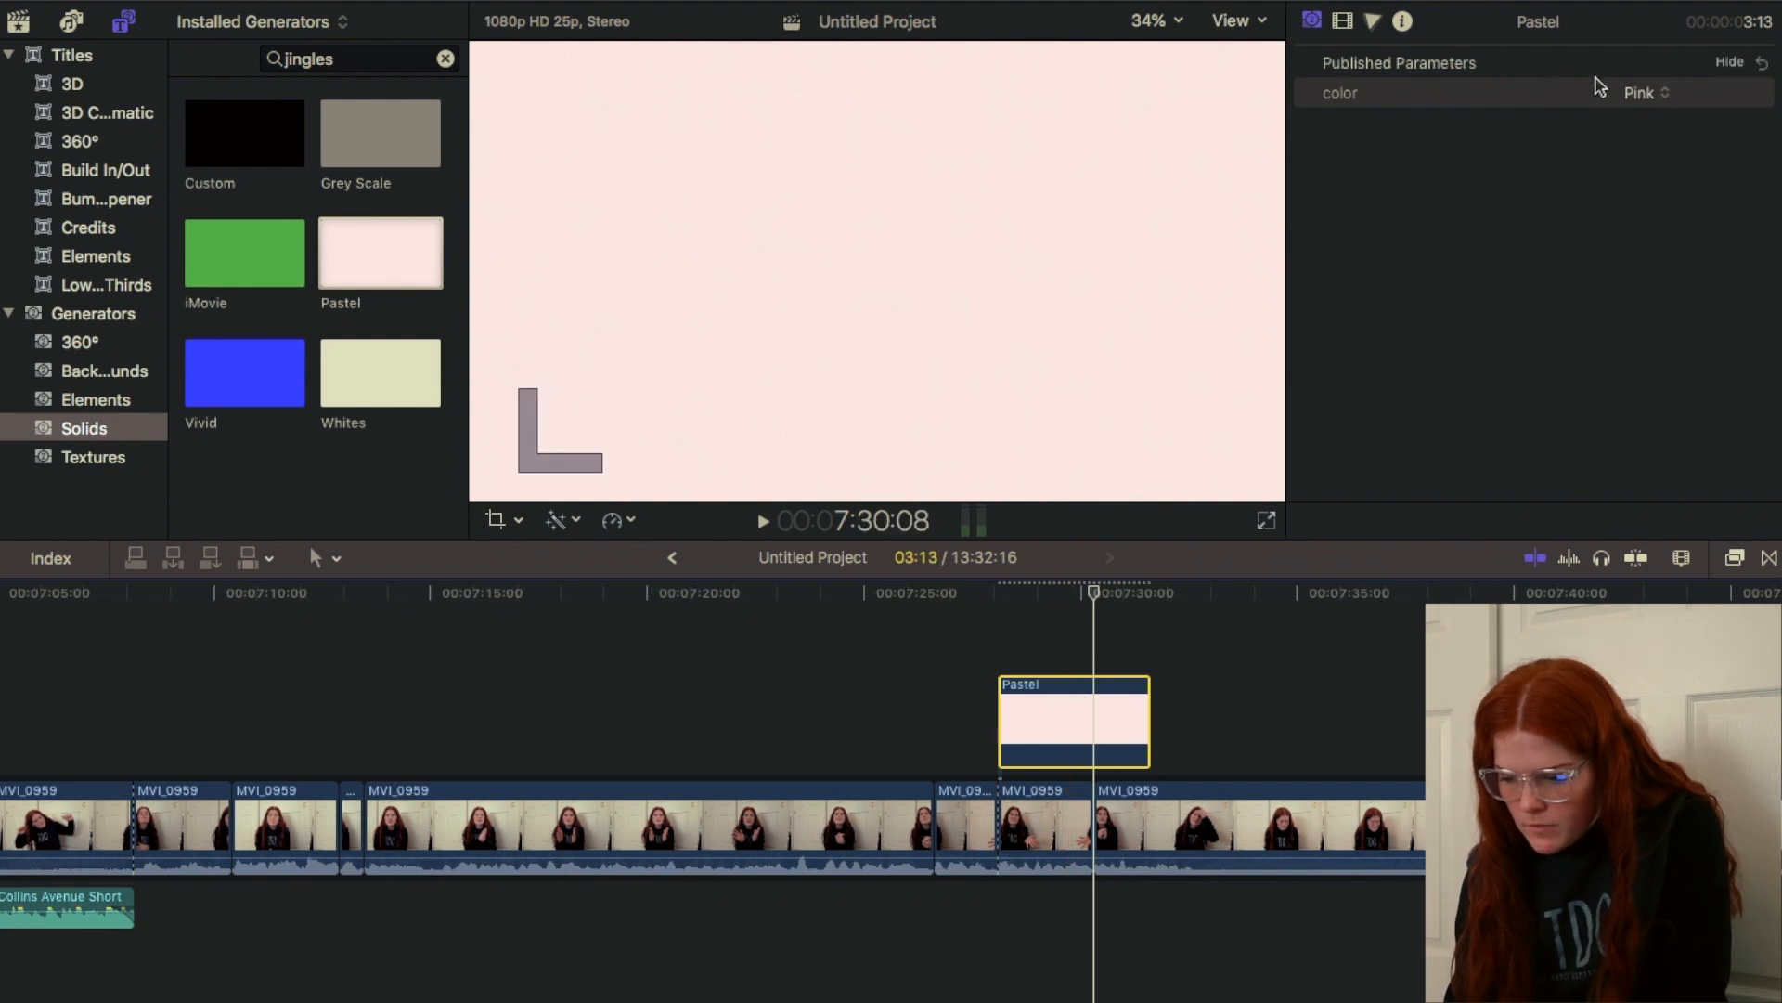
pyautogui.click(1642, 93)
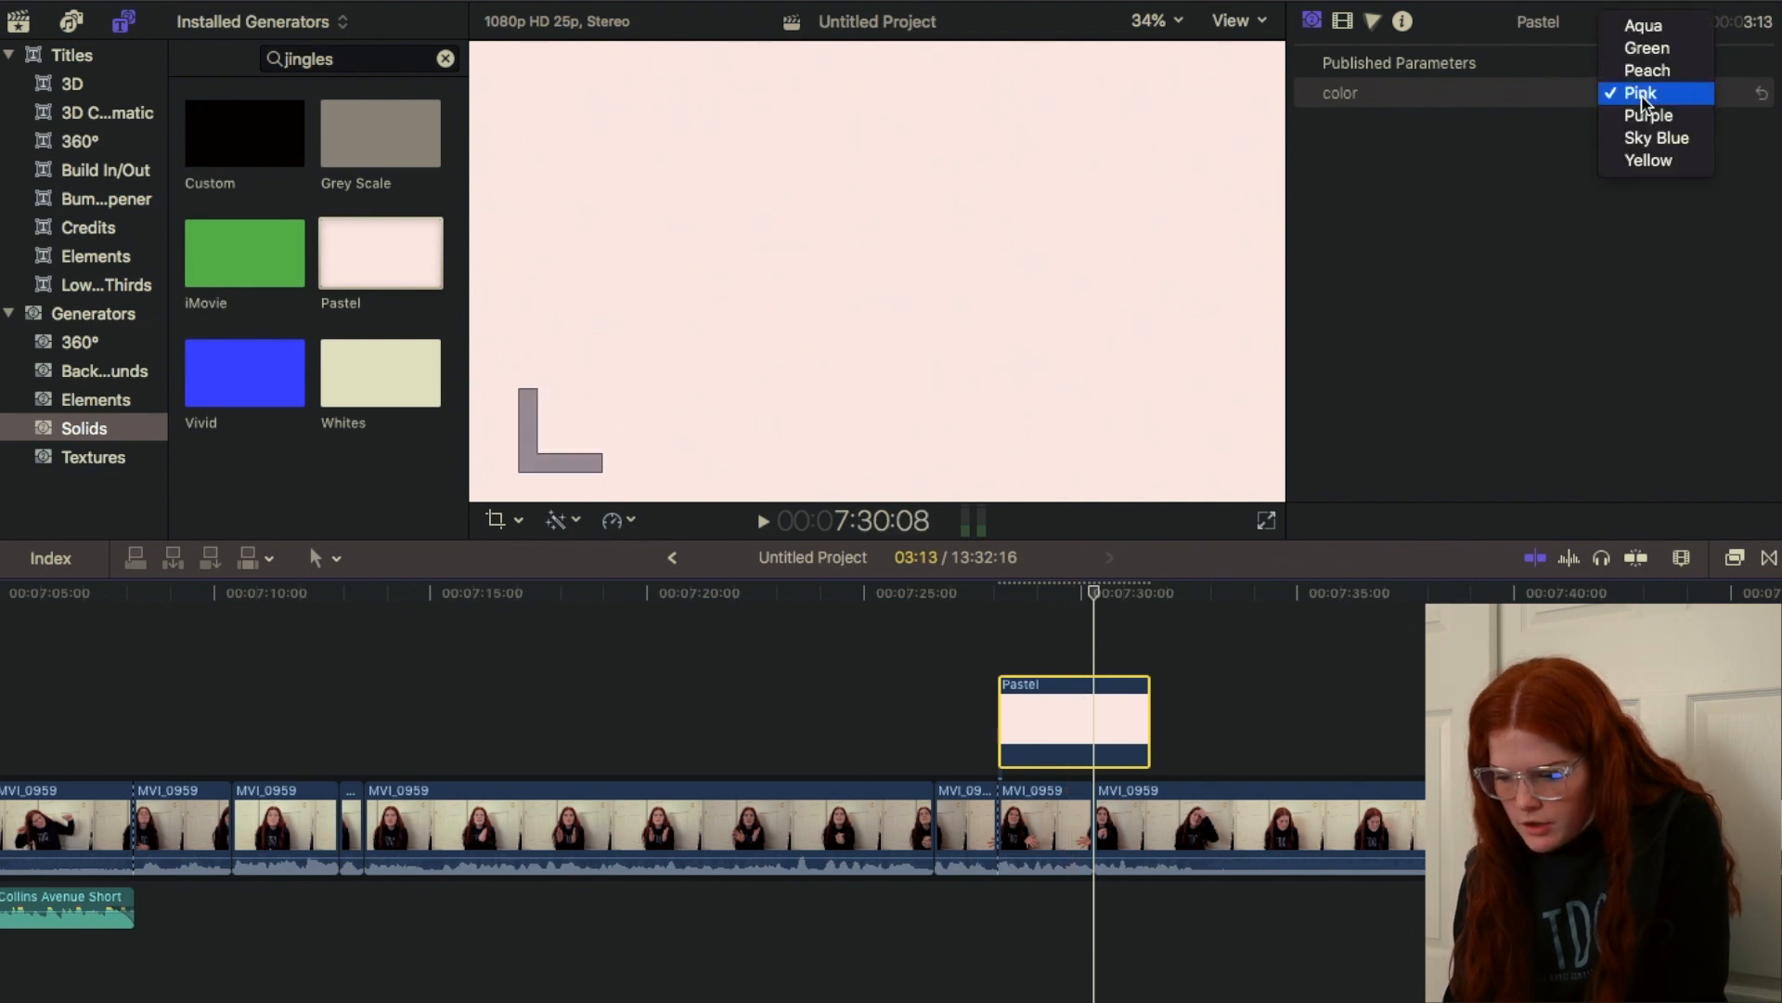
pyautogui.click(1344, 28)
pyautogui.click(1343, 26)
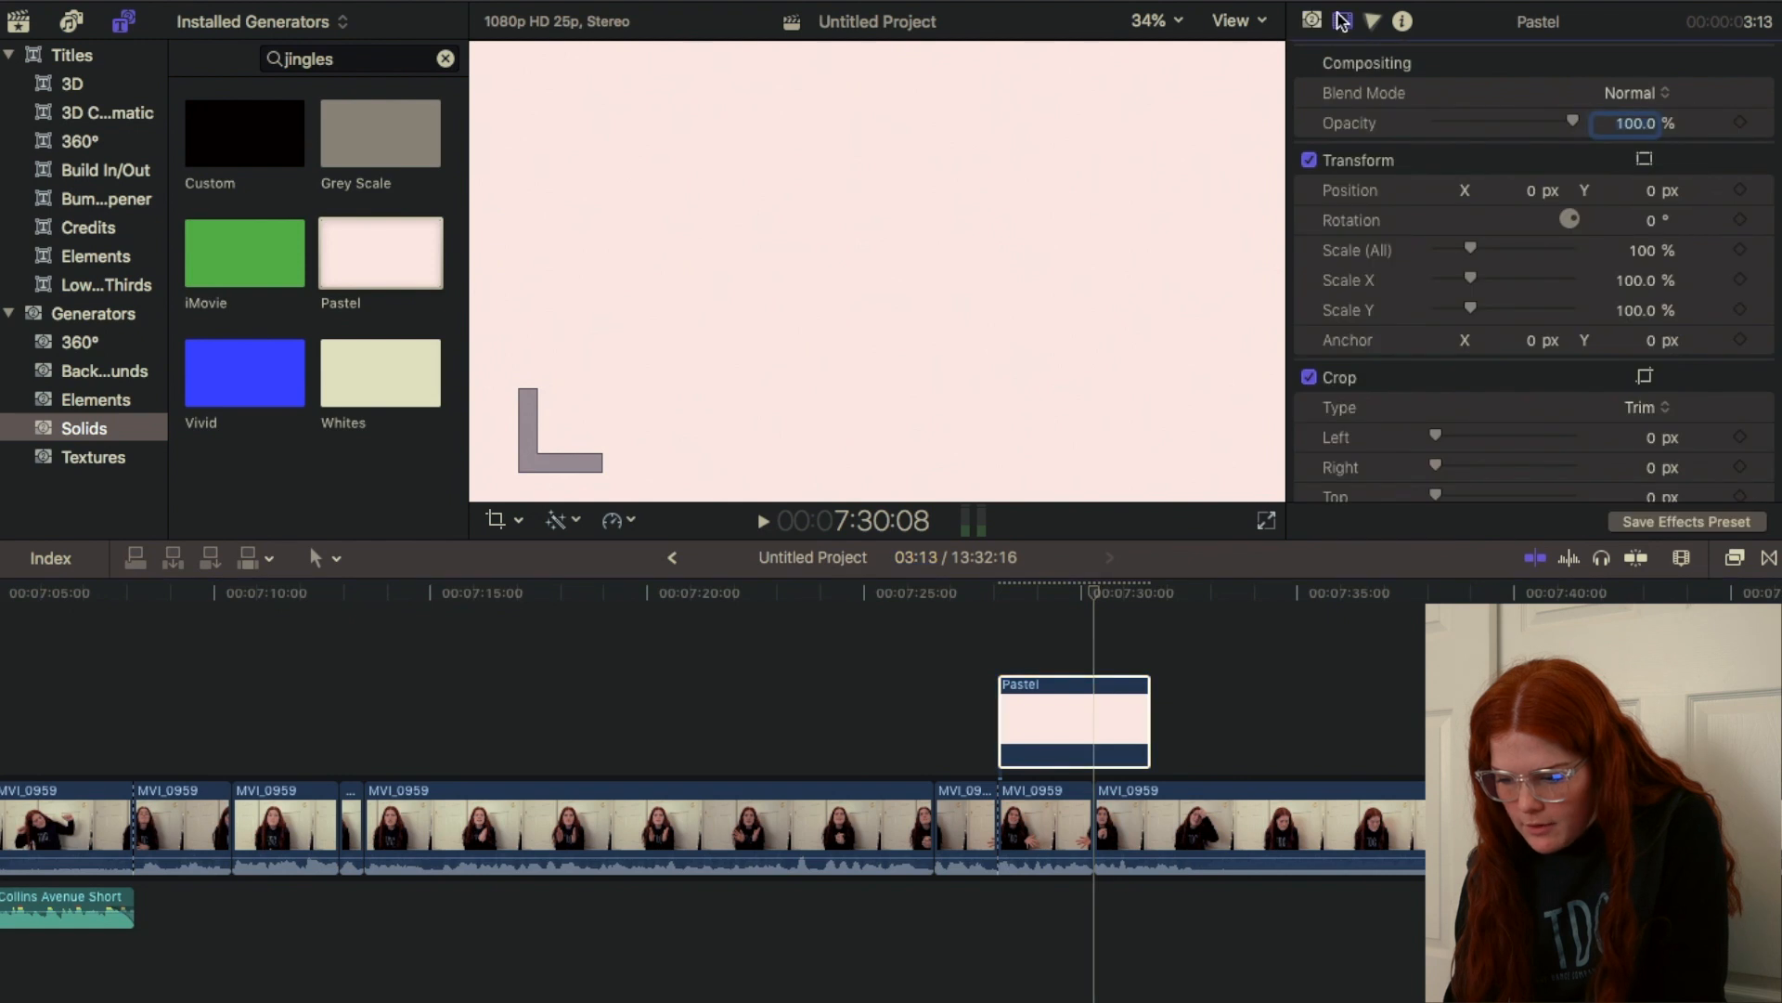
pyautogui.moveTo(1575, 126); pyautogui.dragTo(1483, 133)
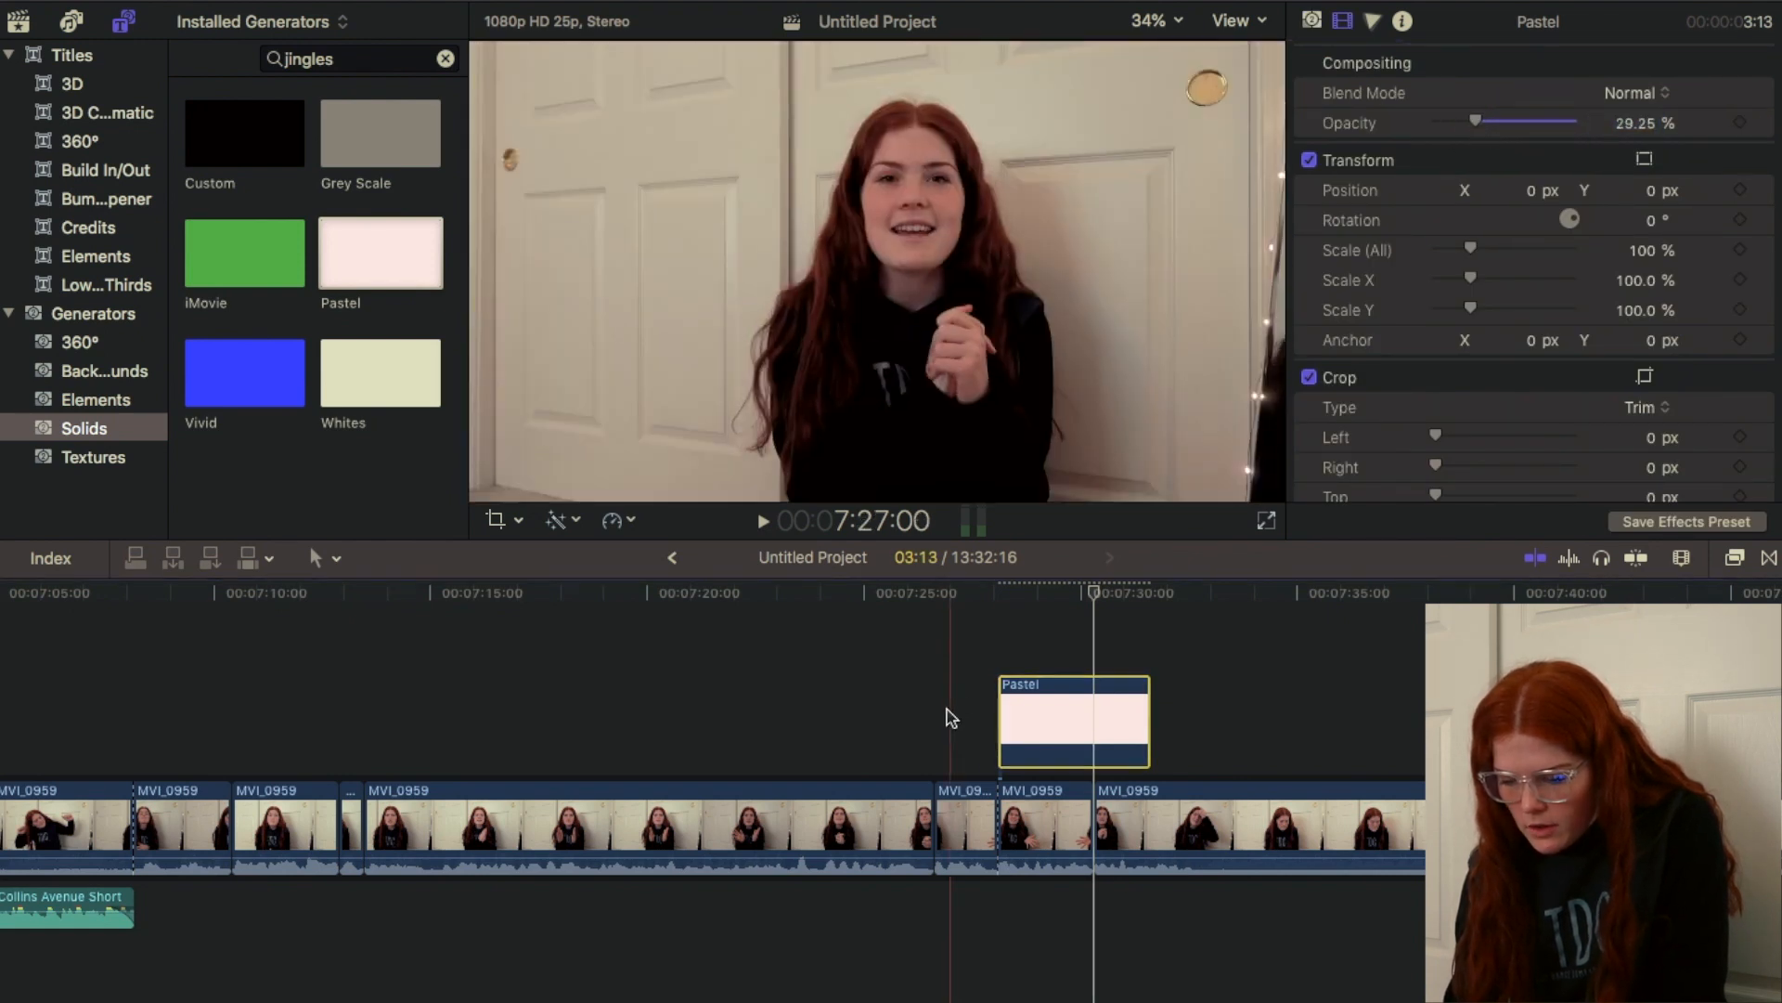
pyautogui.press('space')
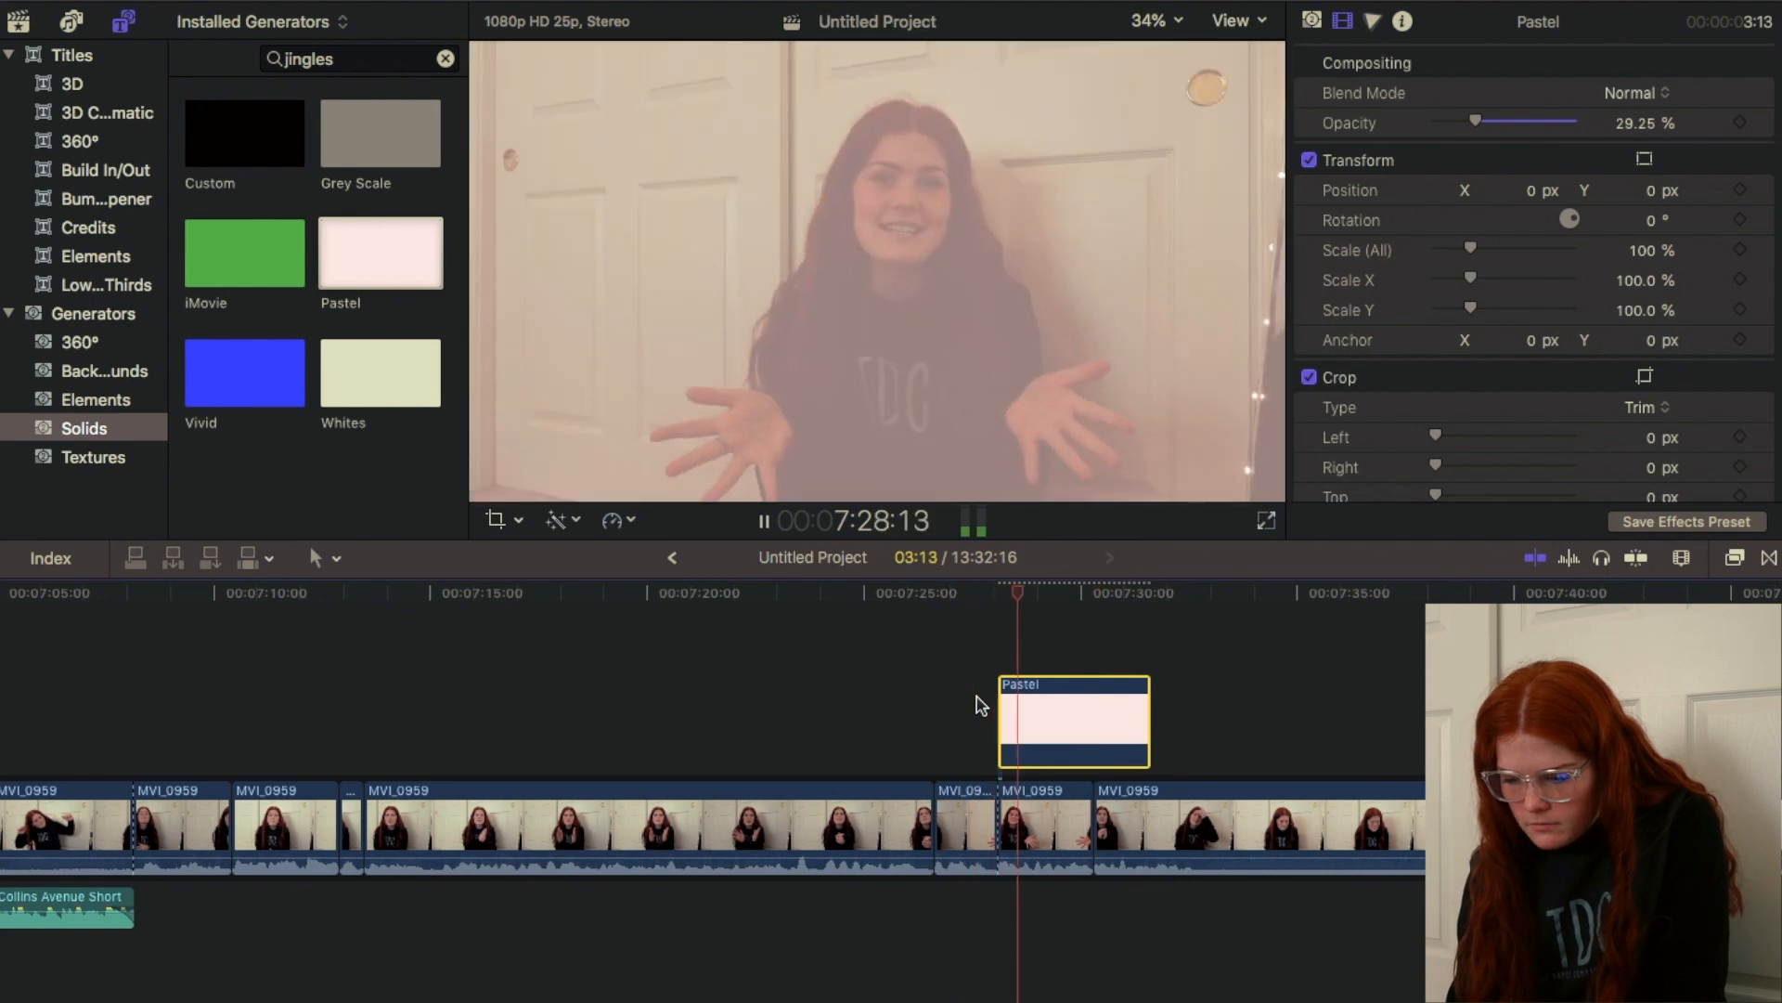
pyautogui.press('space')
pyautogui.moveTo(1476, 122); pyautogui.dragTo(1610, 146)
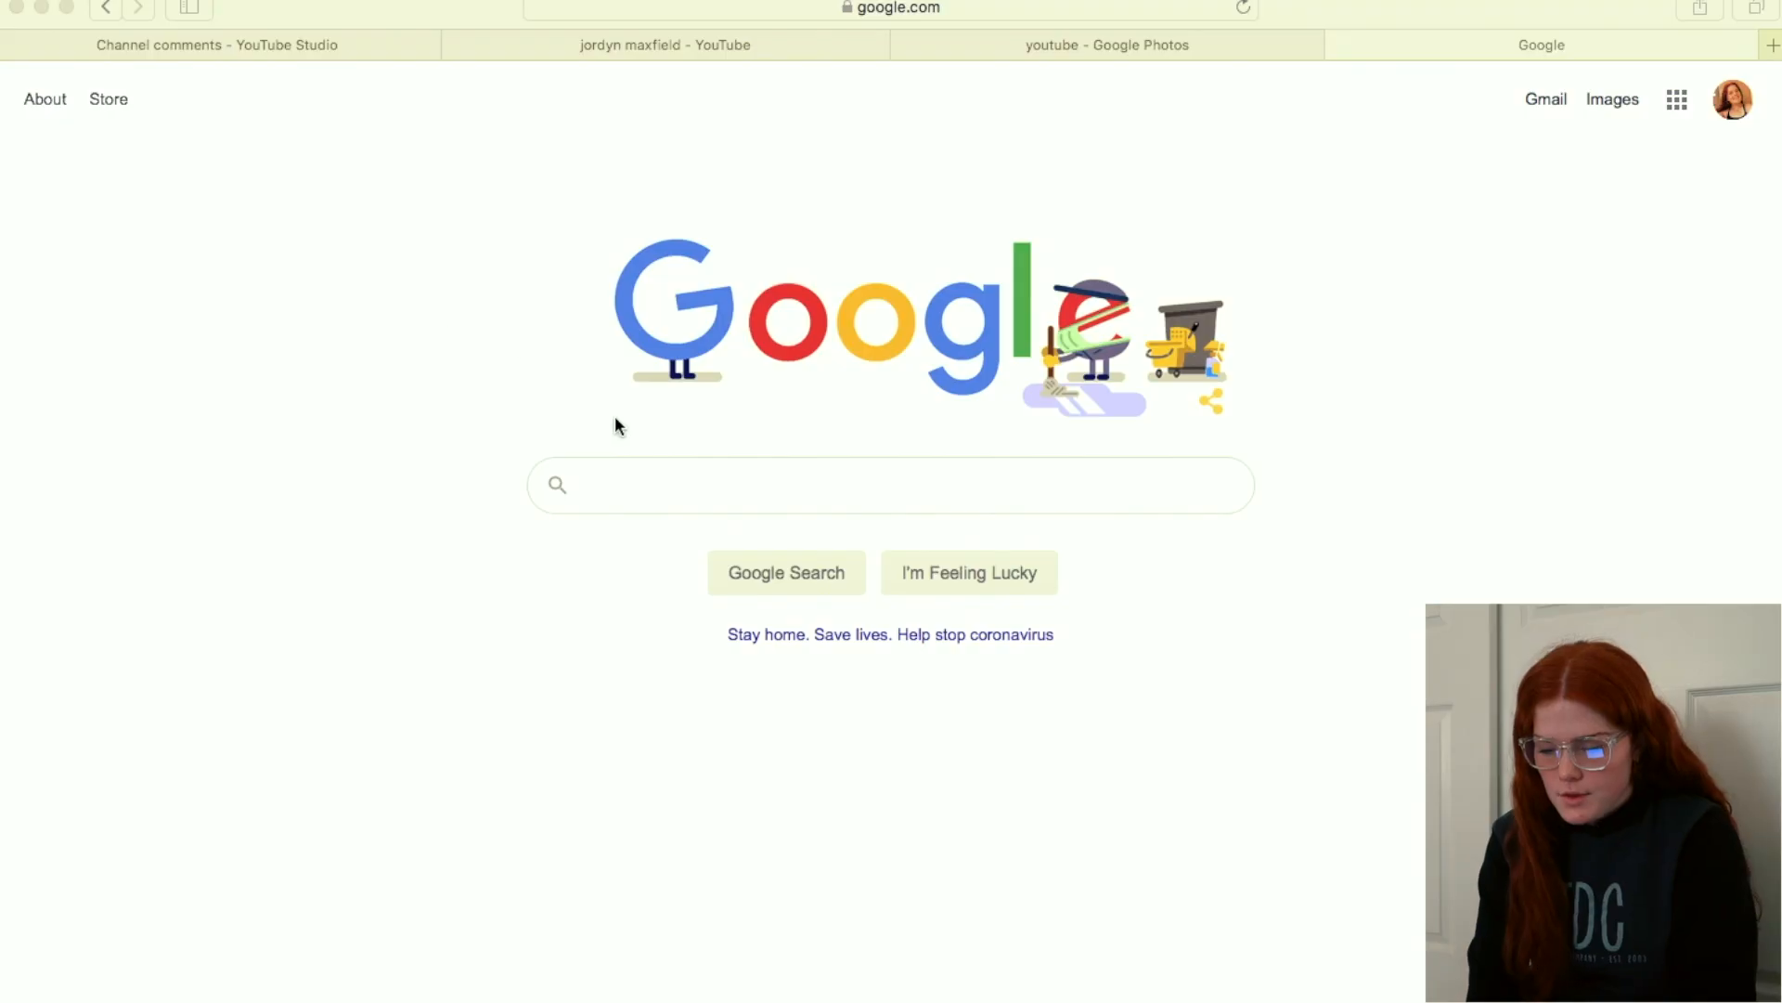
# Step: Switch to the browser, search Google Images for "flowers" and limit the results to Labeled for Reuse
pyautogui.click(625, 482)
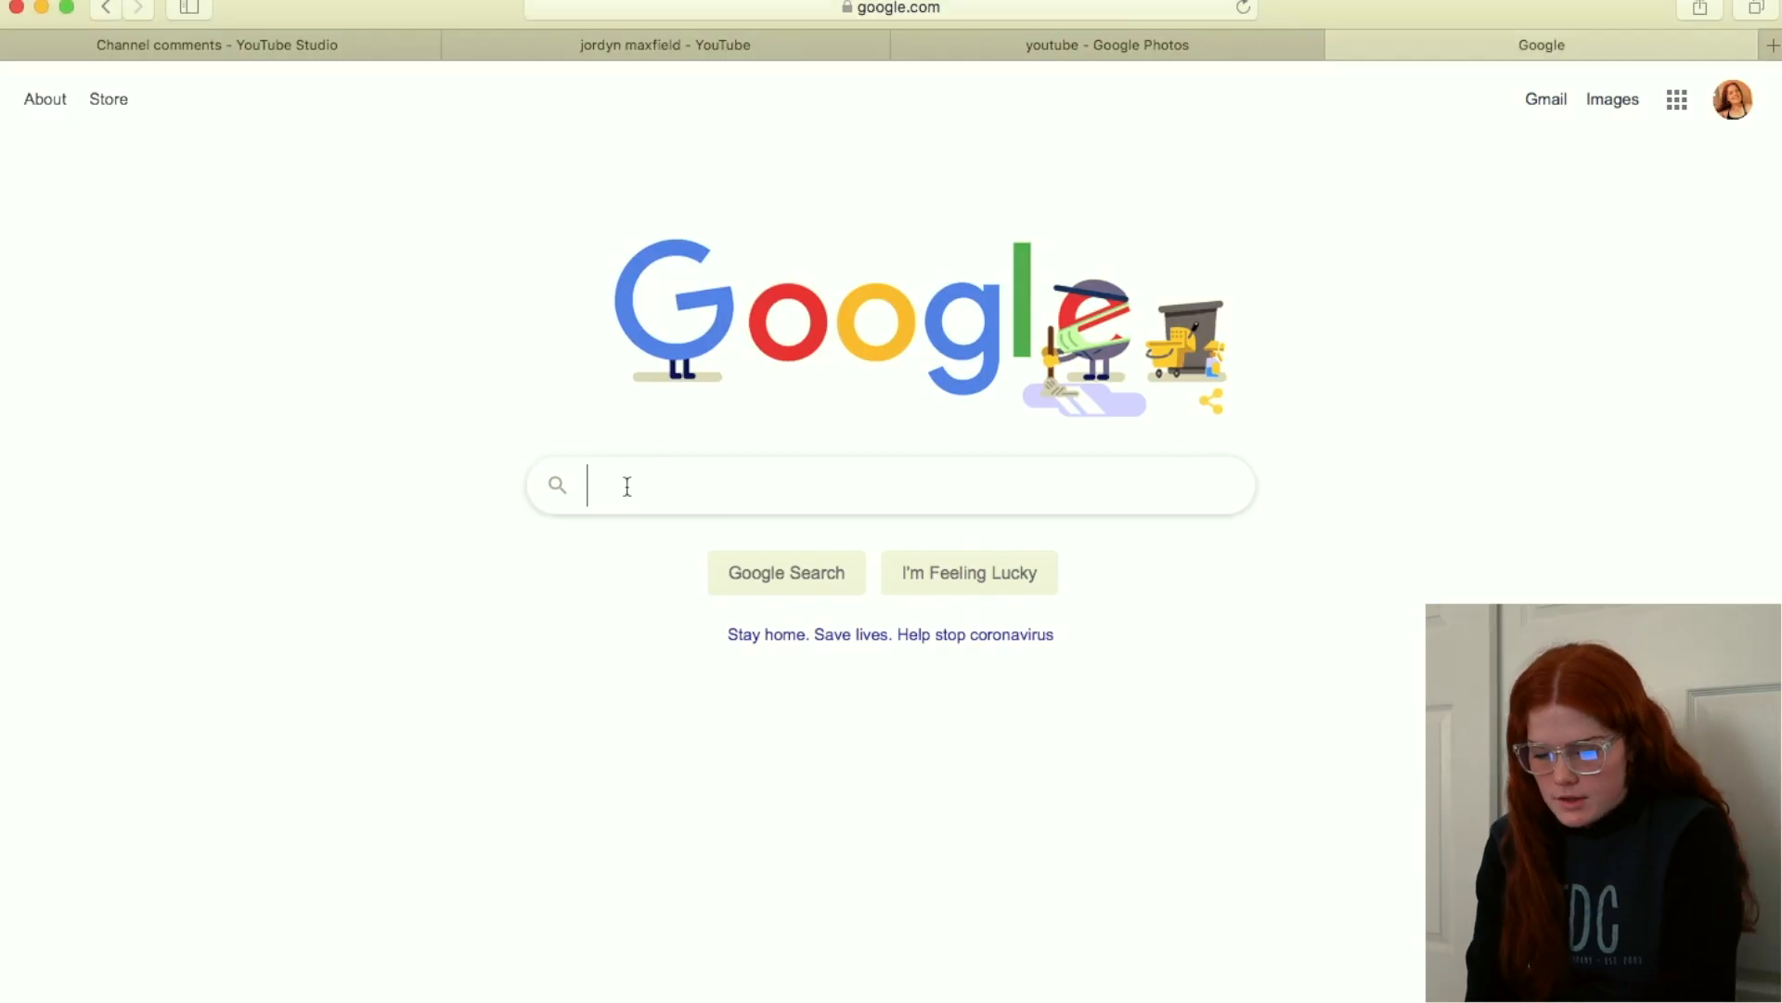
pyautogui.write('flowers')
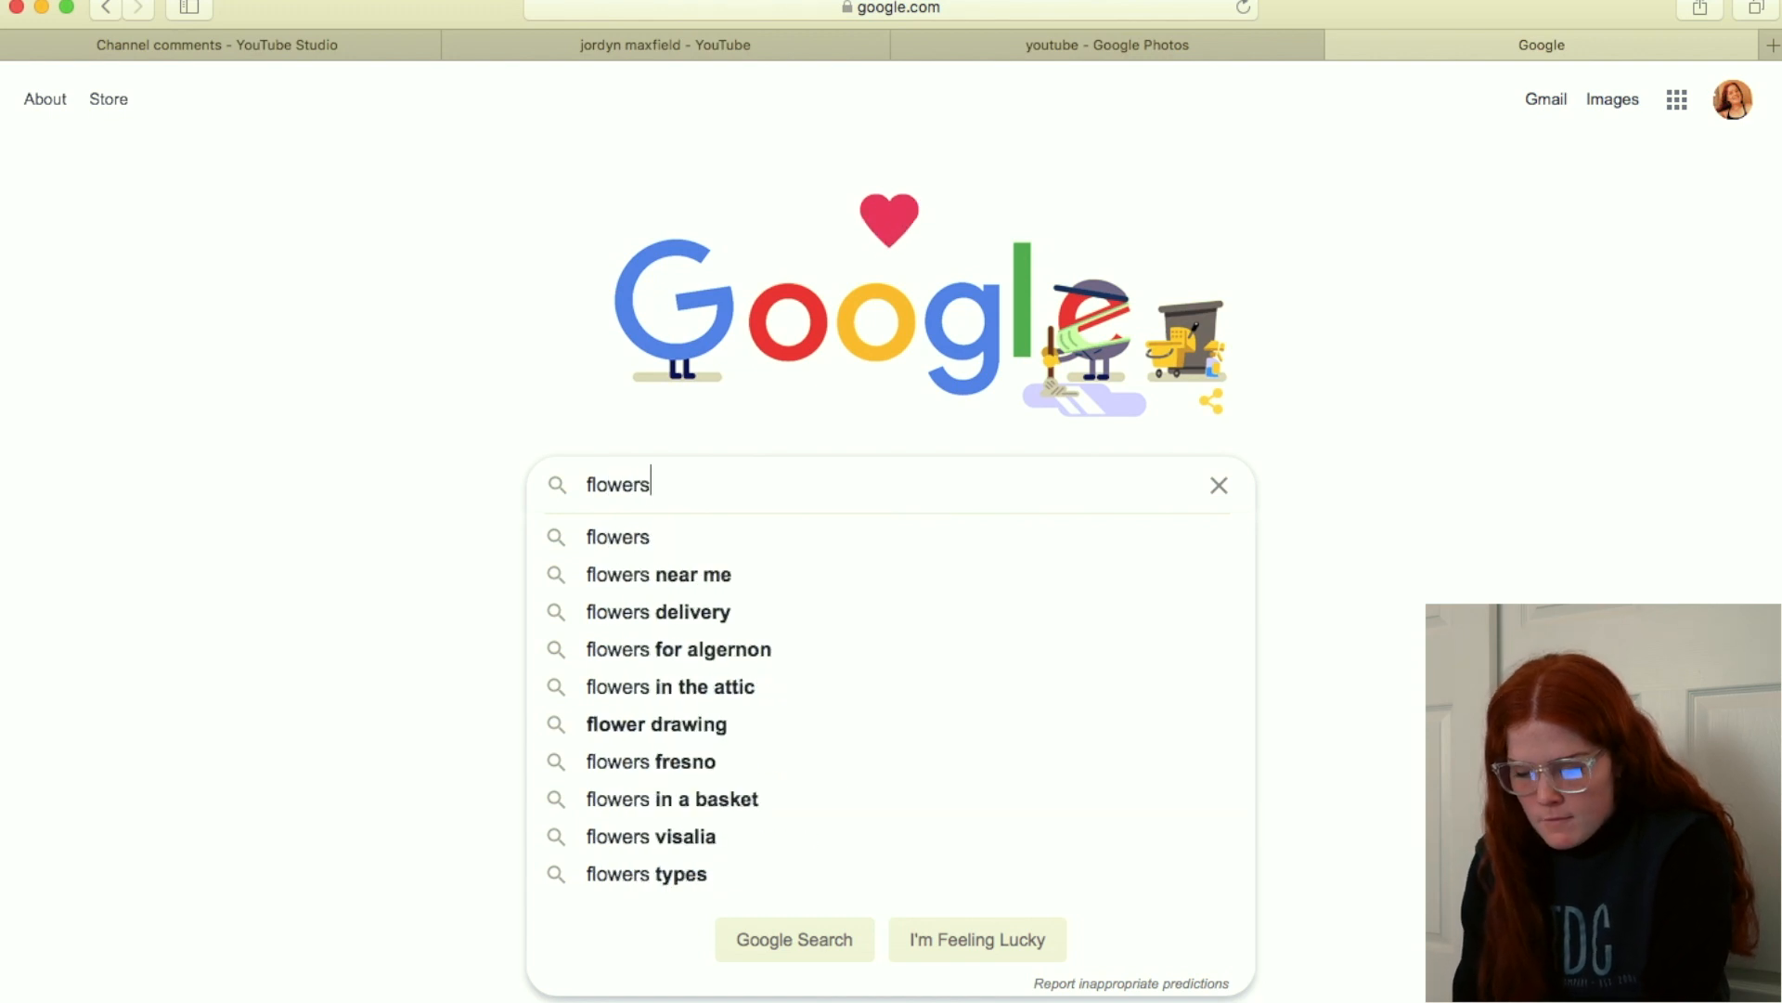
pyautogui.press('Return')
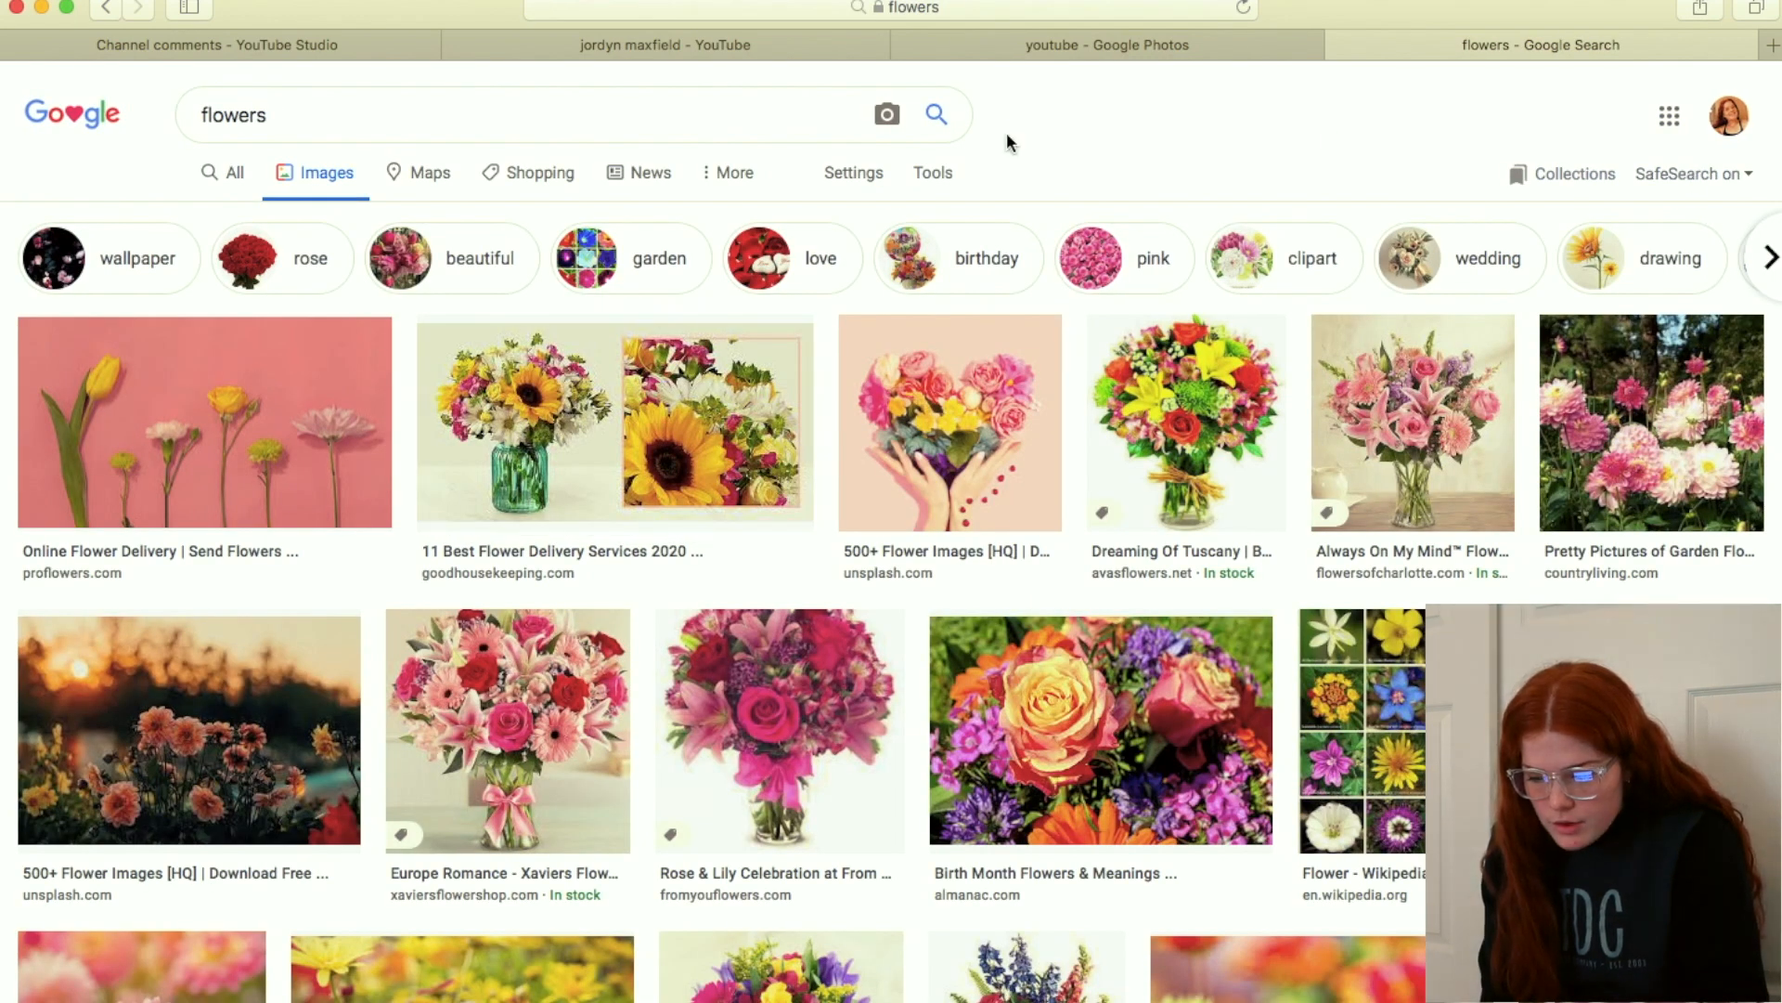
pyautogui.click(935, 173)
pyautogui.click(440, 229)
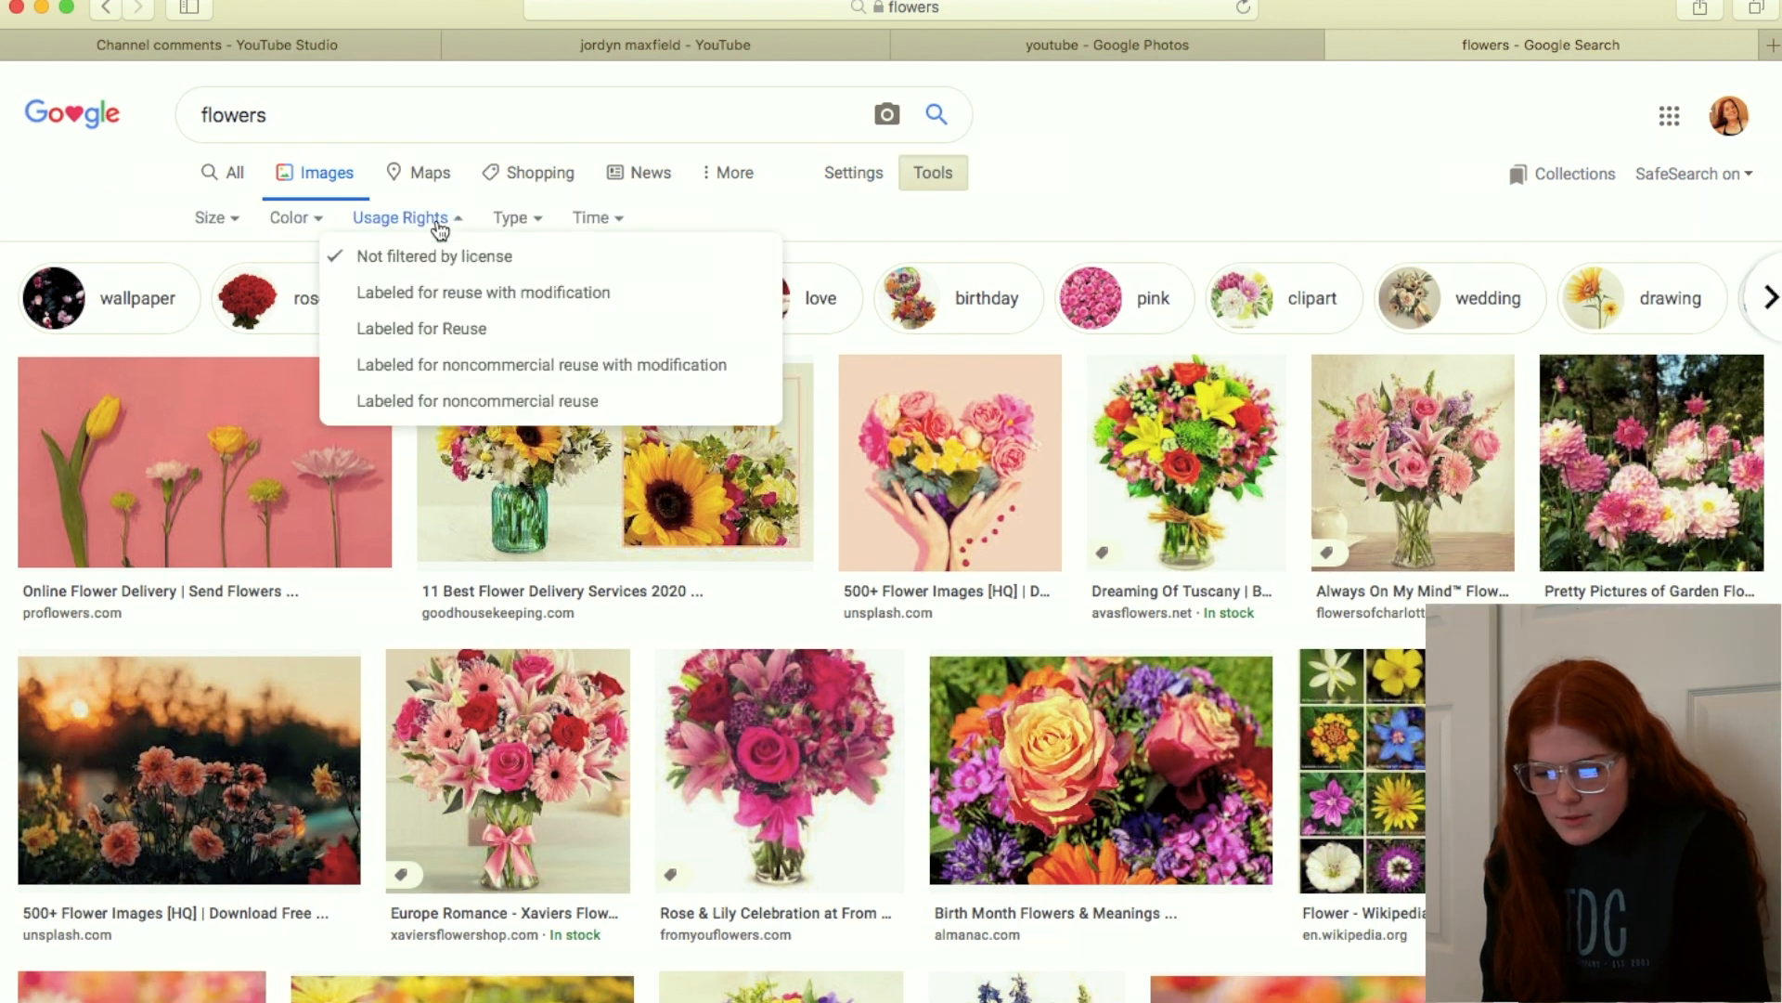
pyautogui.click(464, 328)
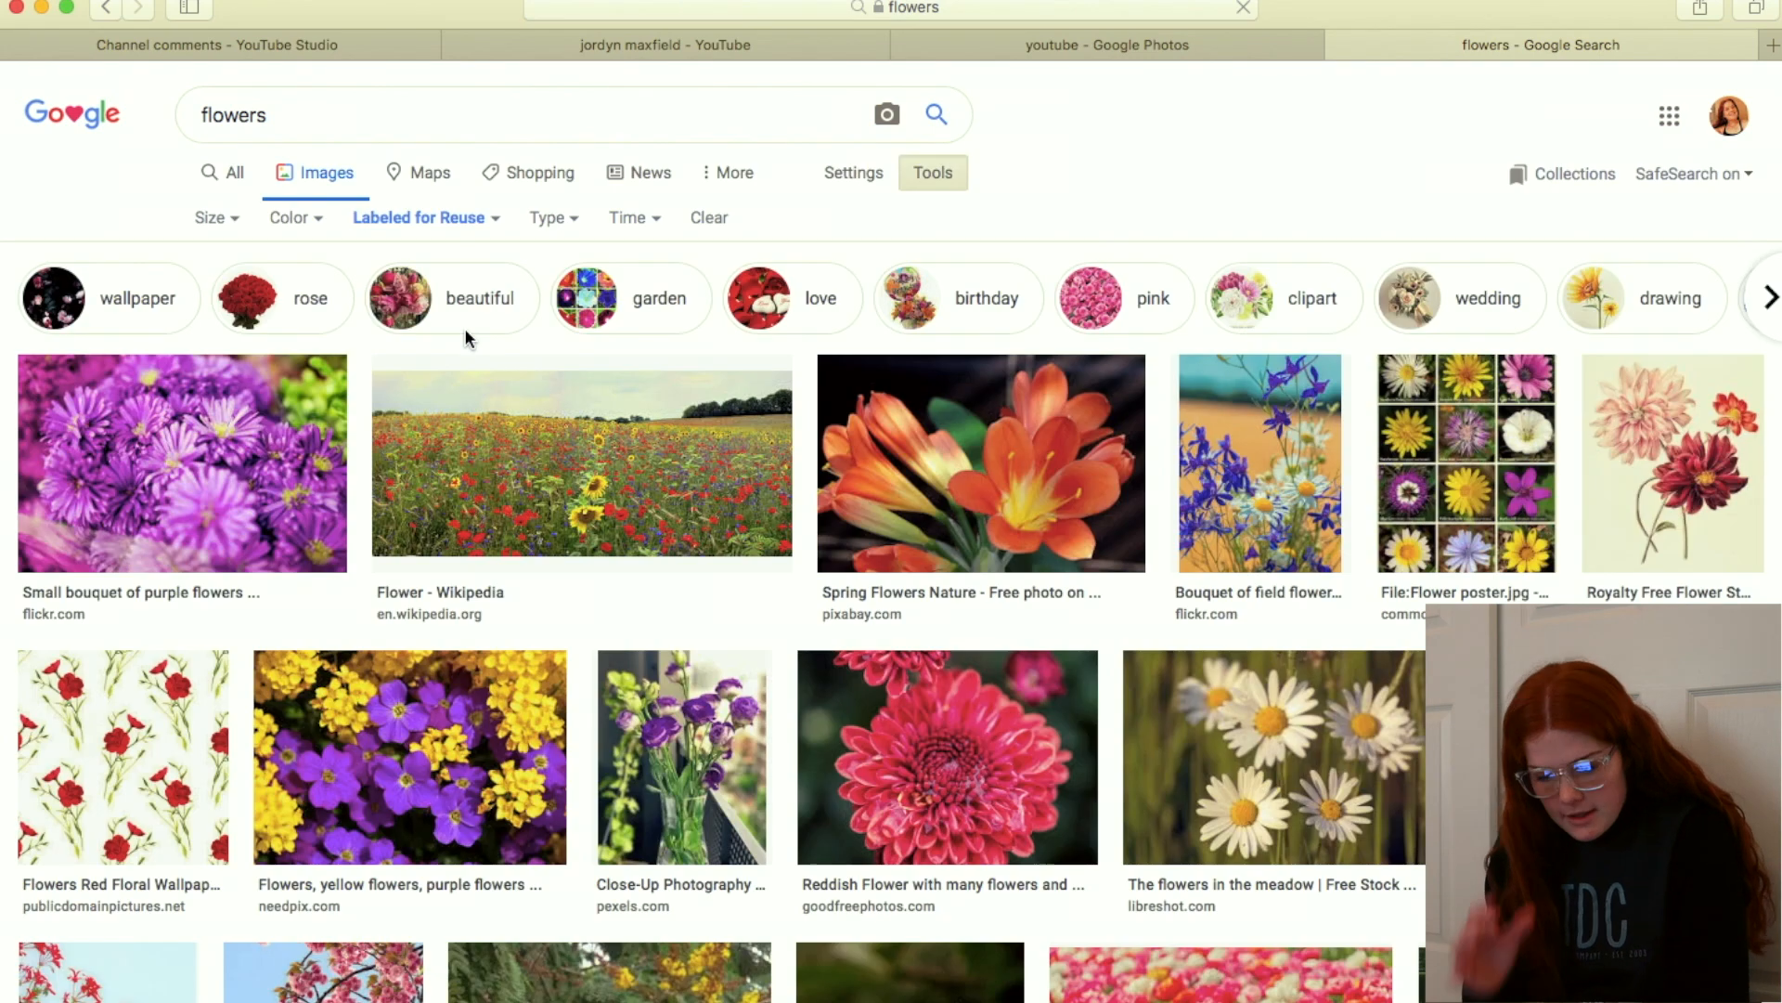
# Step: Download the Bright Vivid Flowers tulip picture from publicdomainpictures.net among the image results
pyautogui.scroll(-3, 1170, 799)
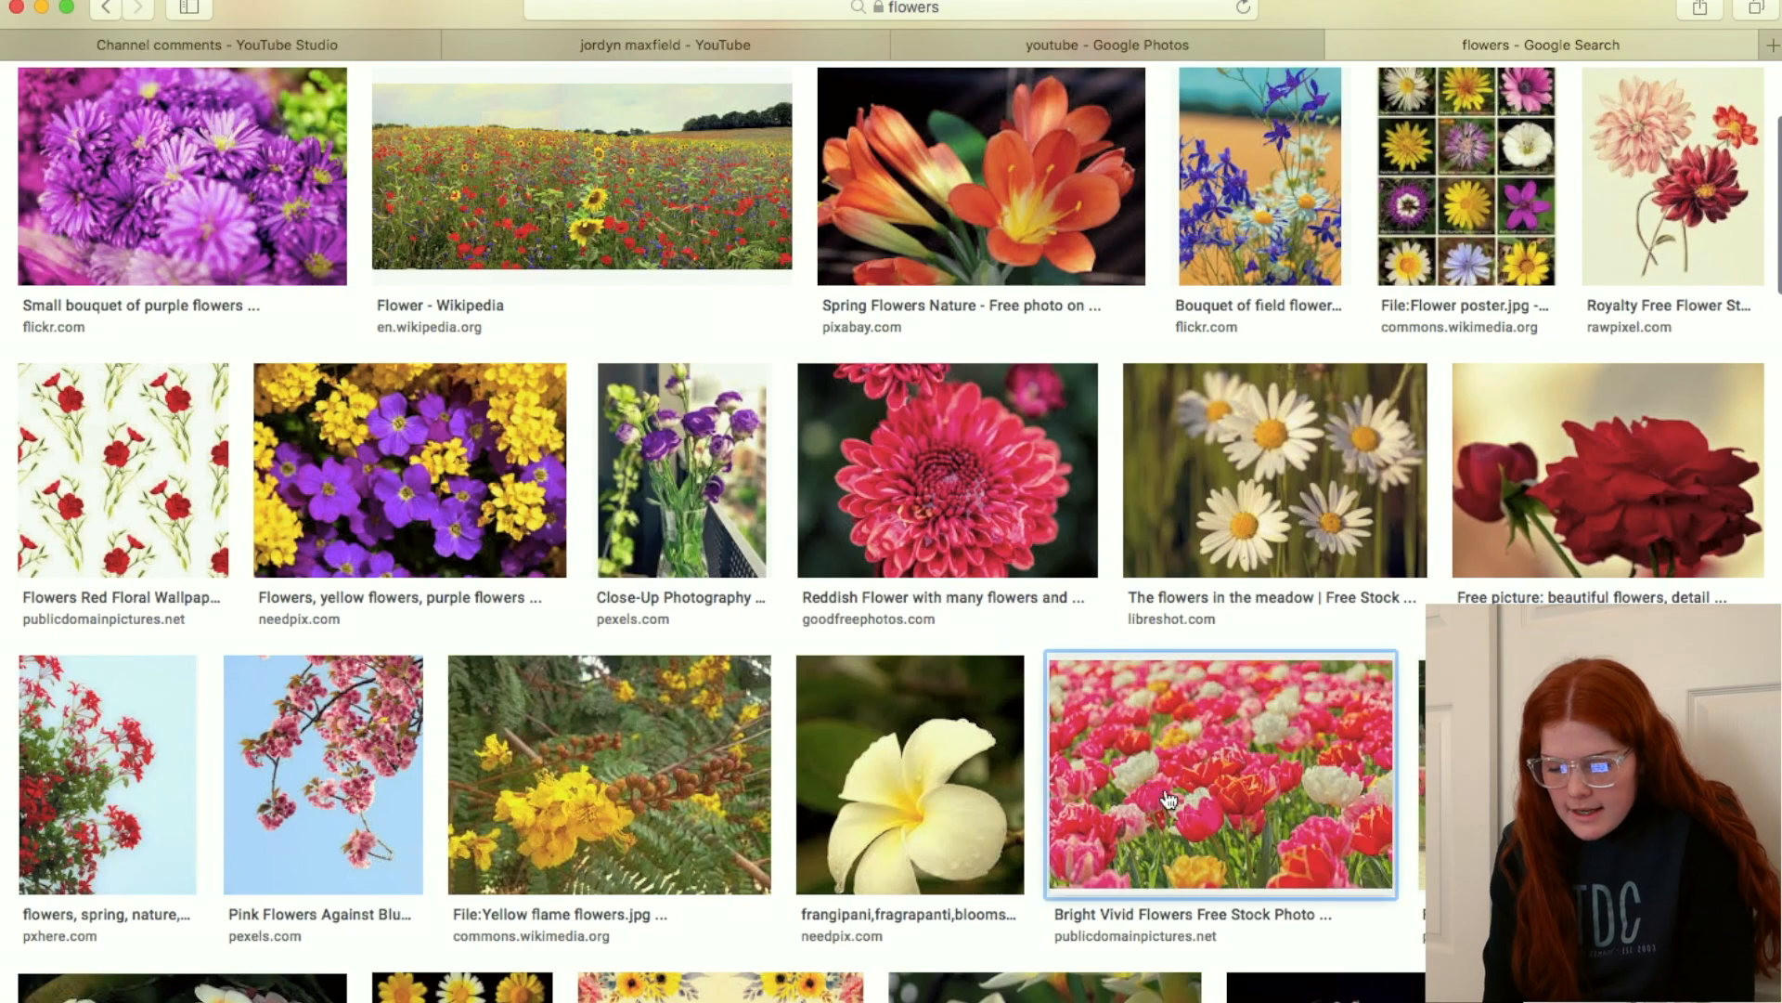
pyautogui.click(1170, 798)
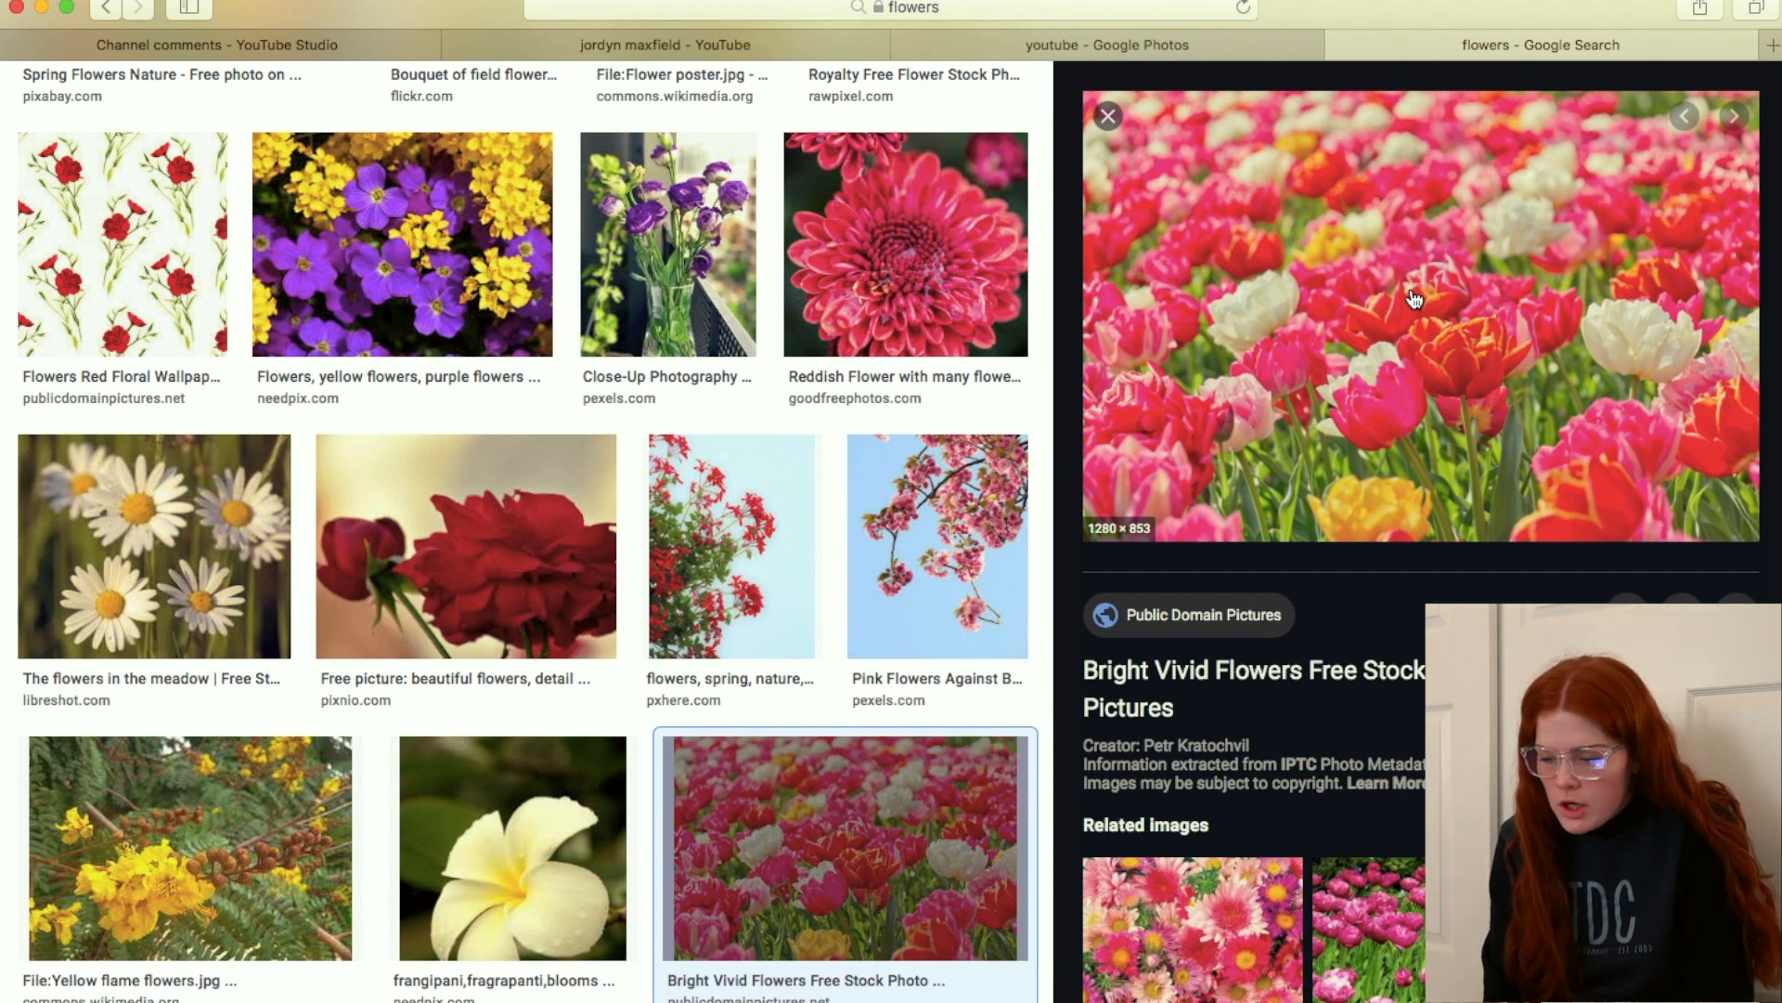
pyautogui.rightClick(1411, 289)
pyautogui.click(1495, 572)
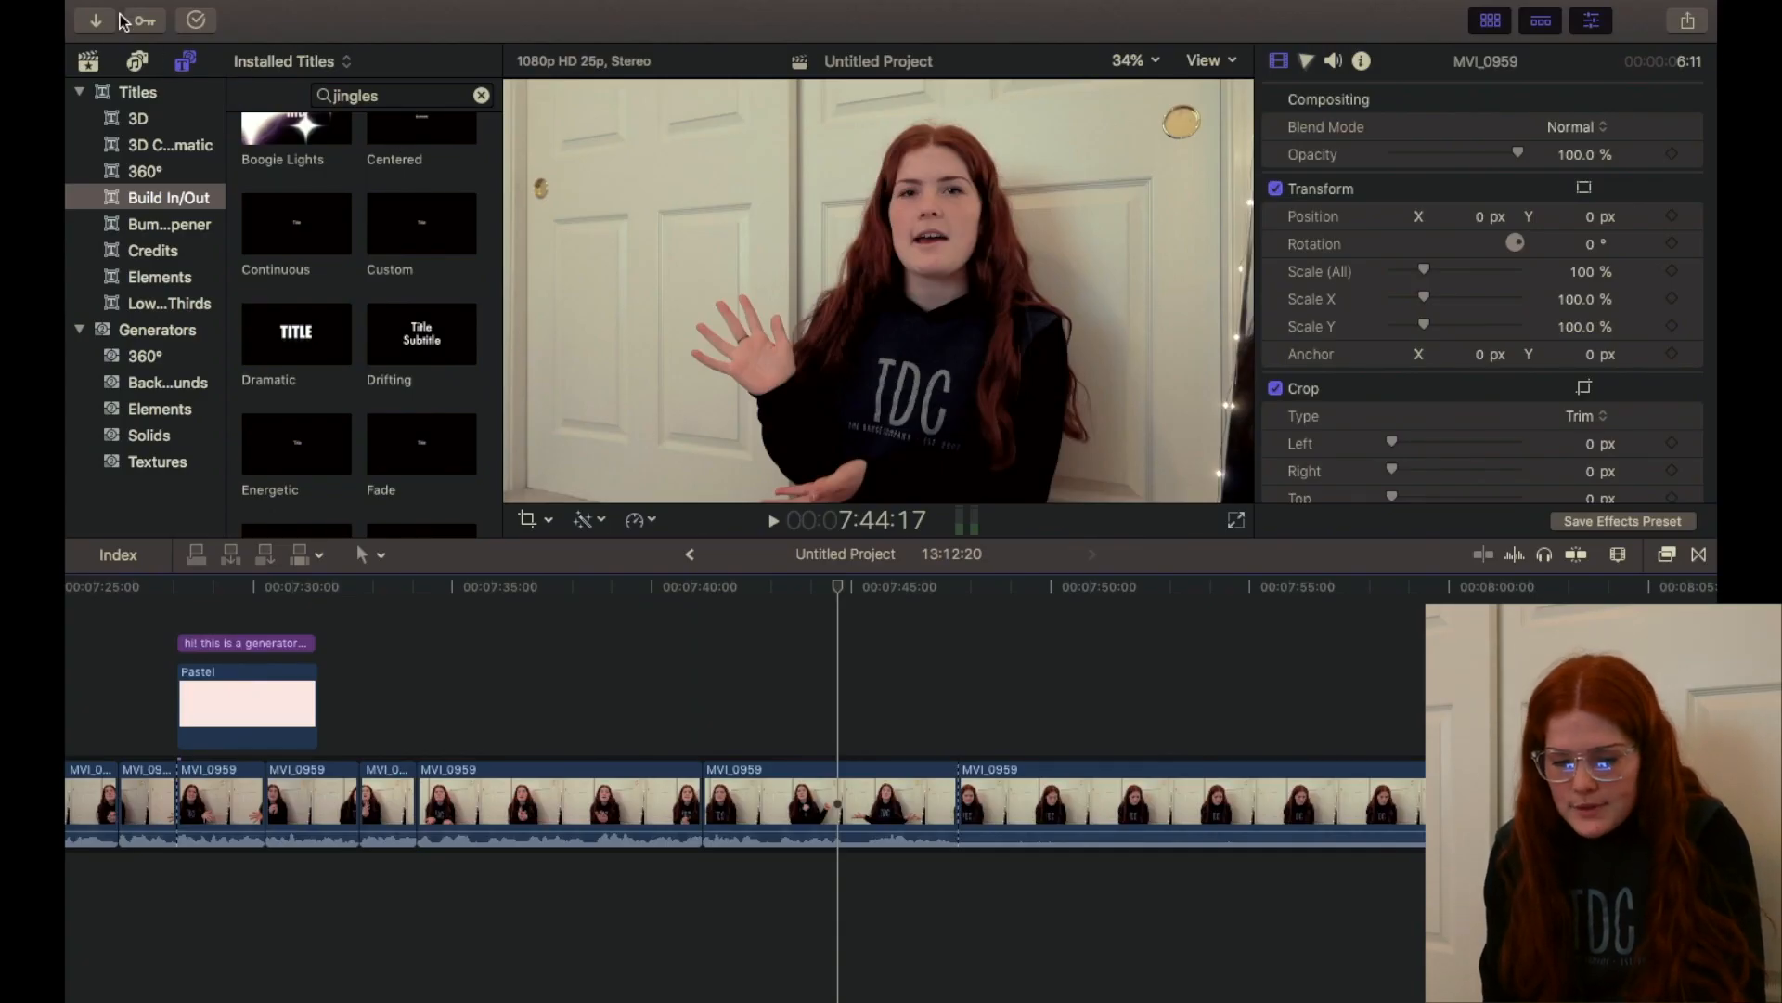
# Step: Switch to Final Cut Pro, start a media import and list the Downloads folder by creation date, newest first
pyautogui.press('s')
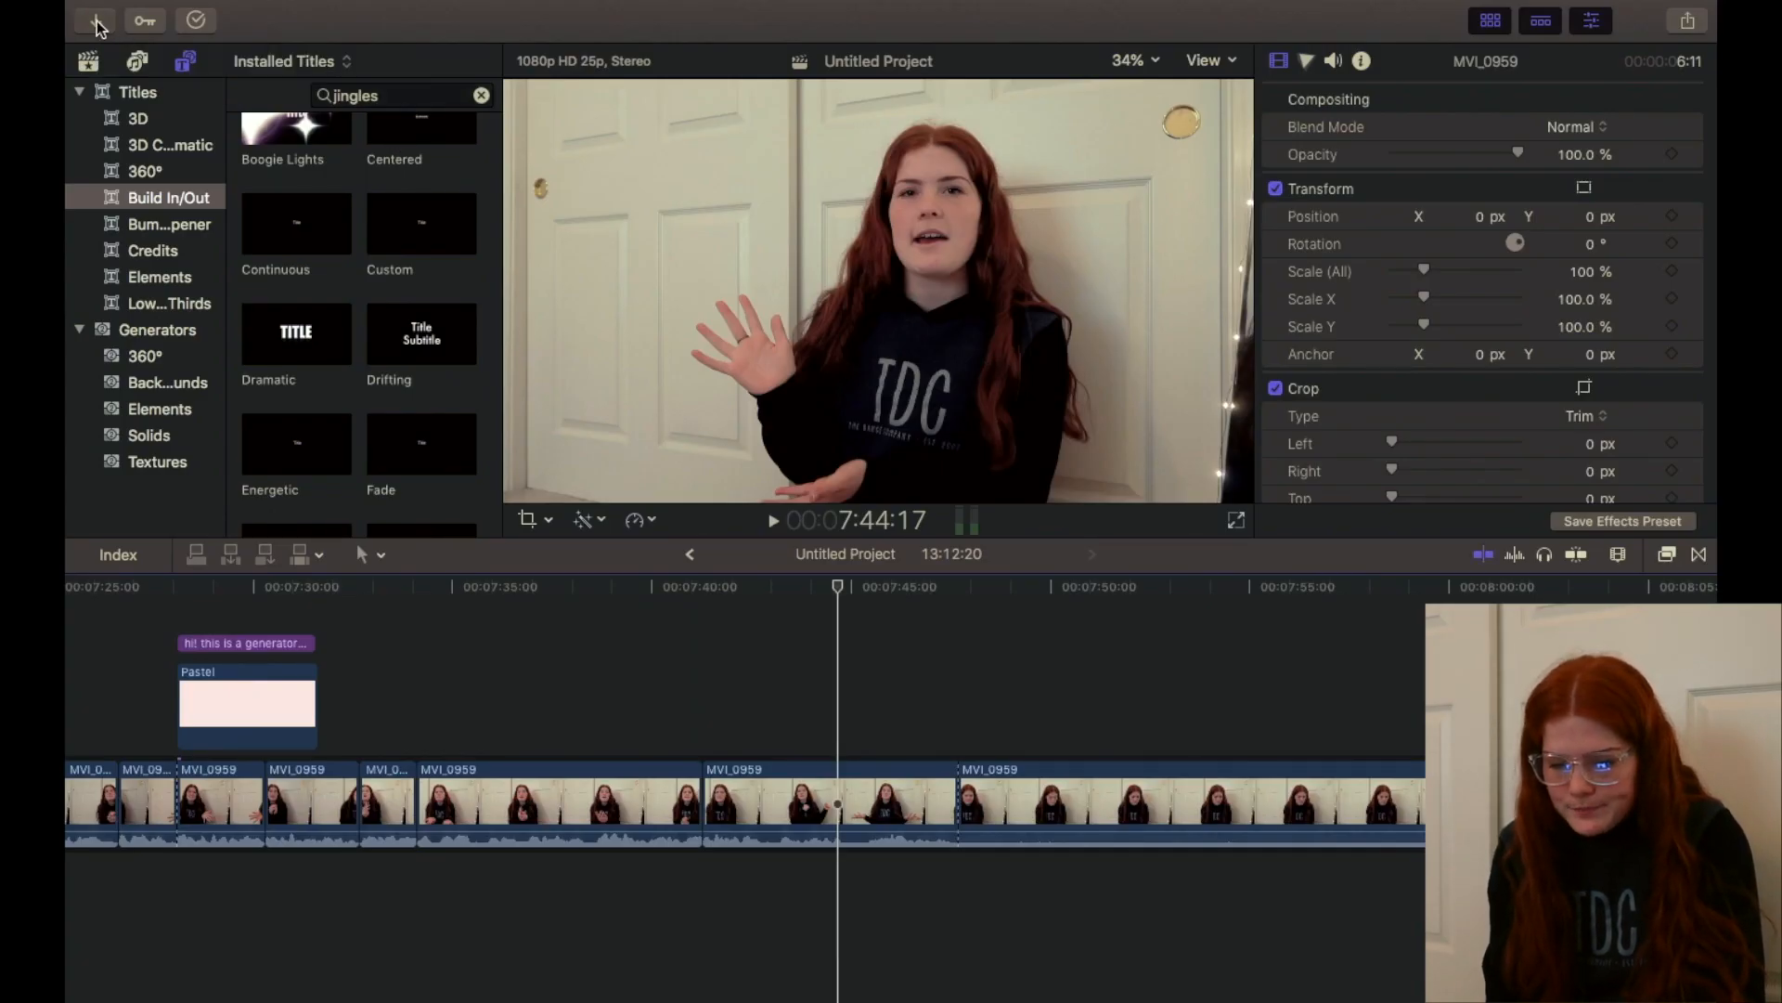
pyautogui.click(98, 22)
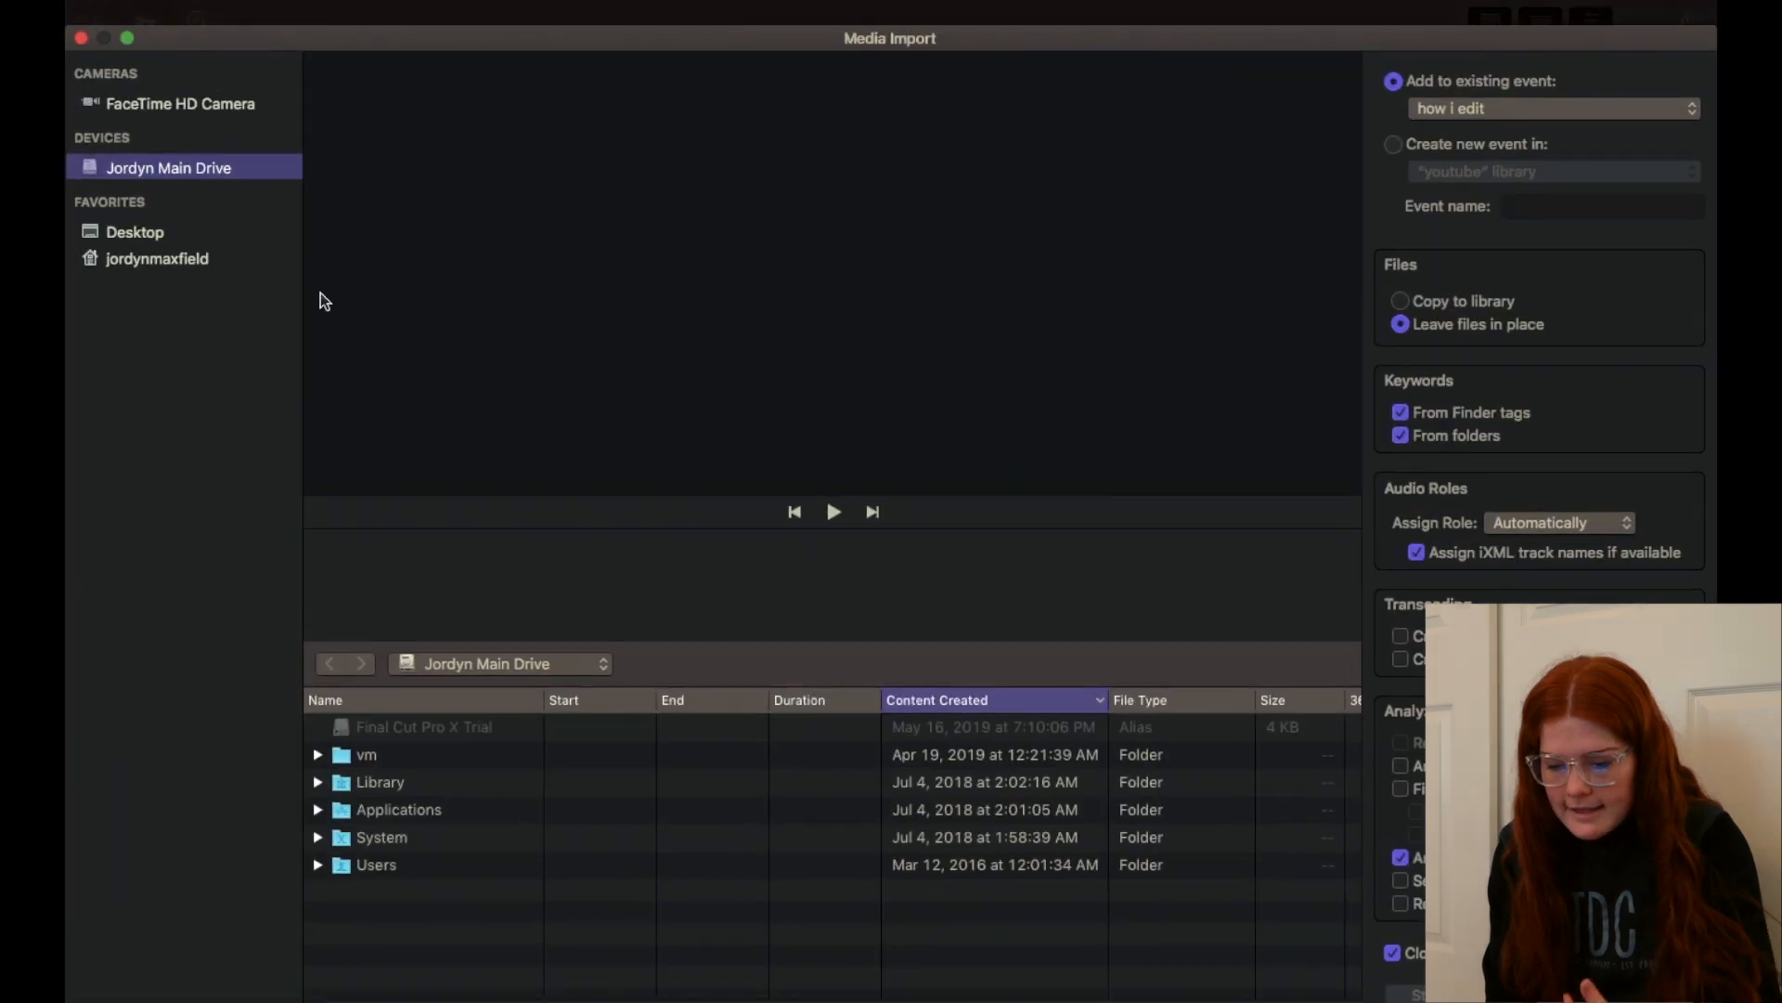
pyautogui.click(182, 261)
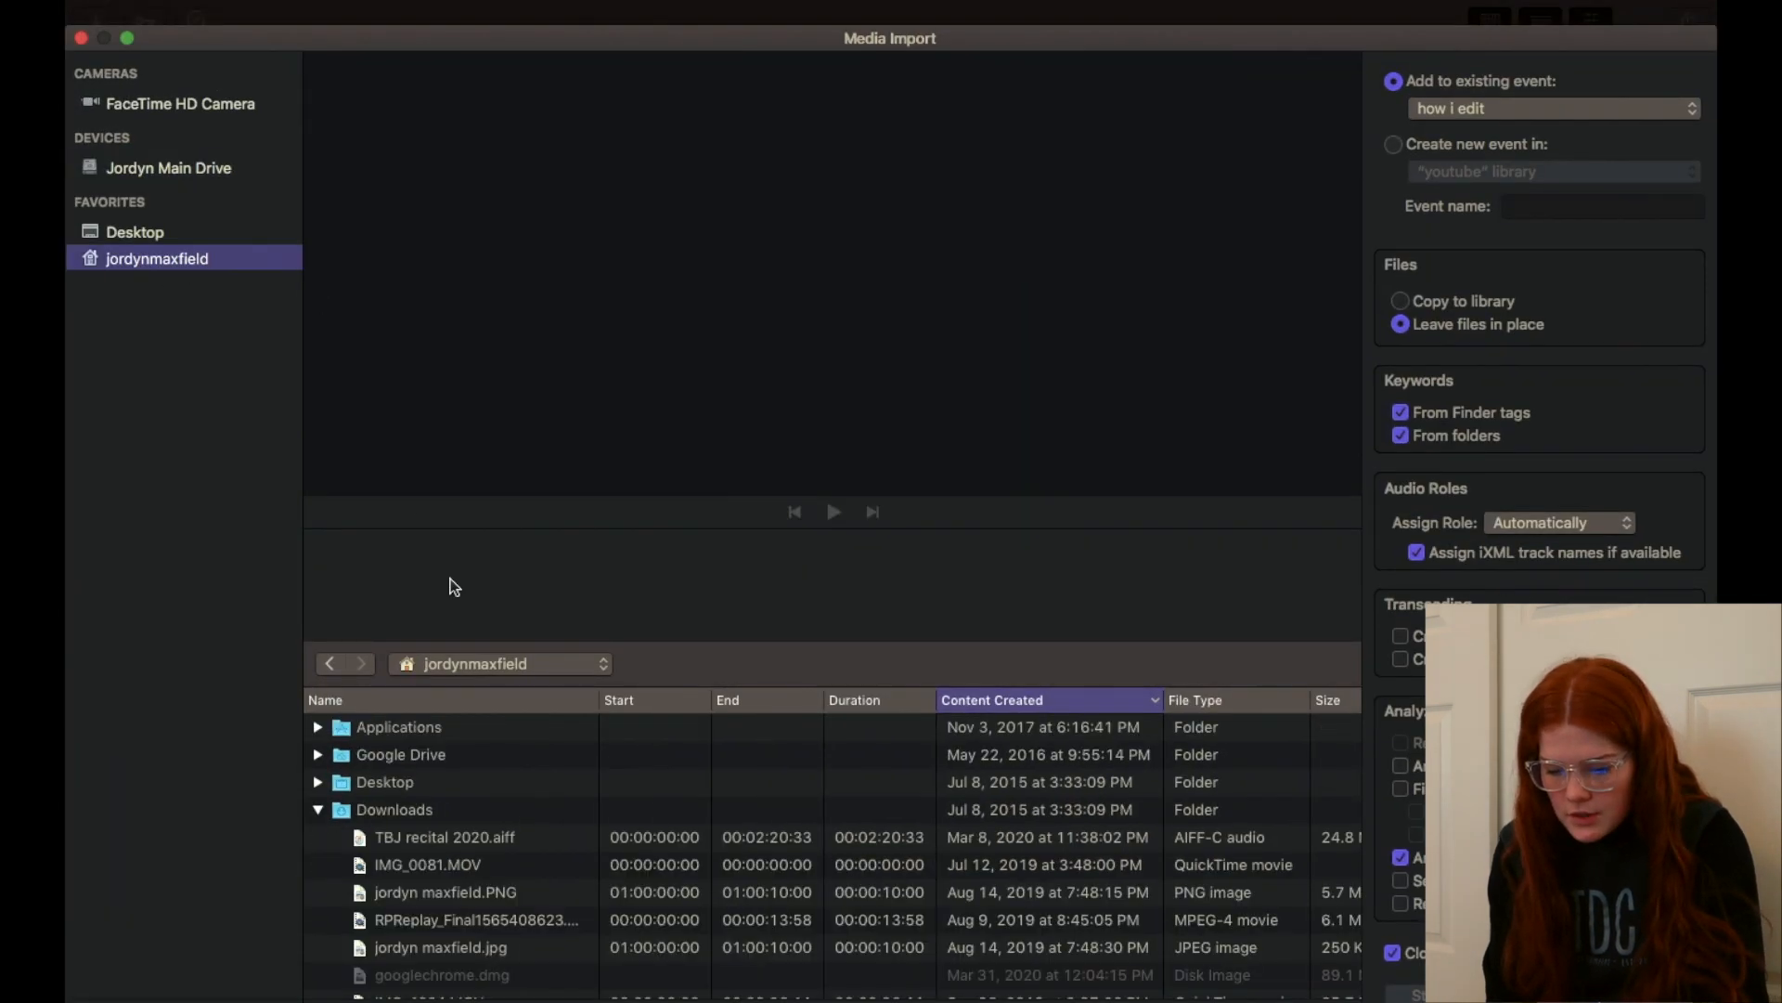
pyautogui.click(421, 811)
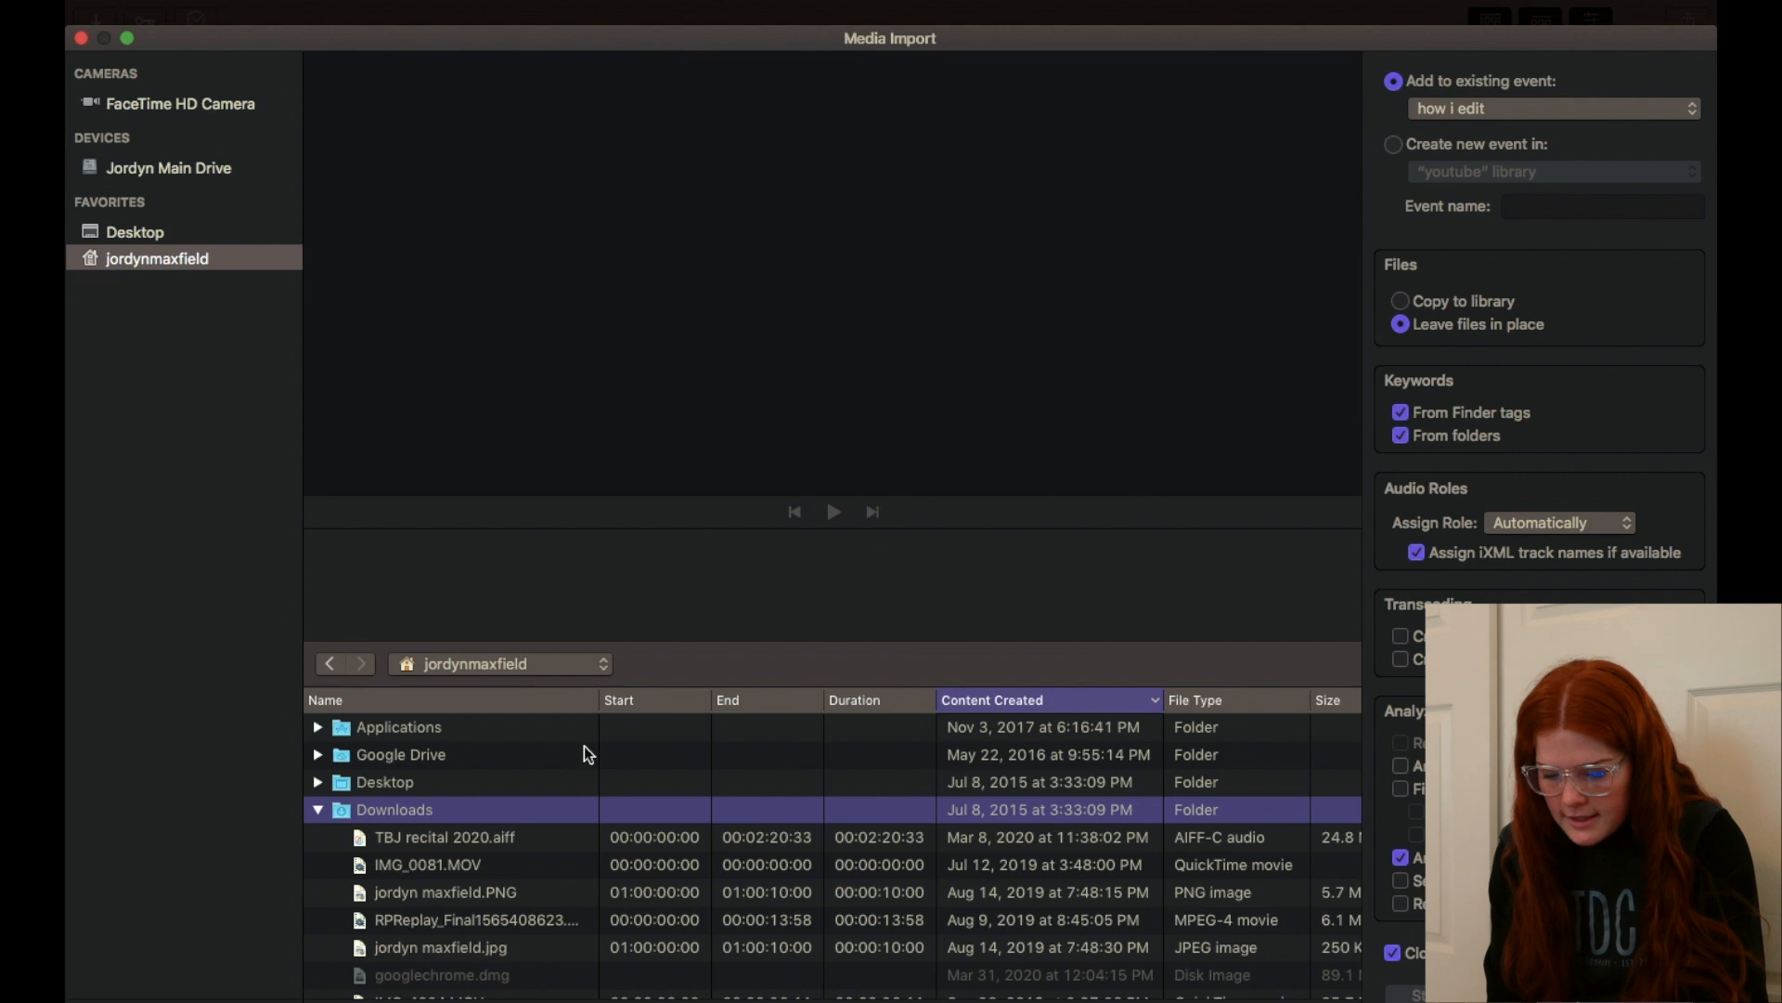
pyautogui.click(997, 704)
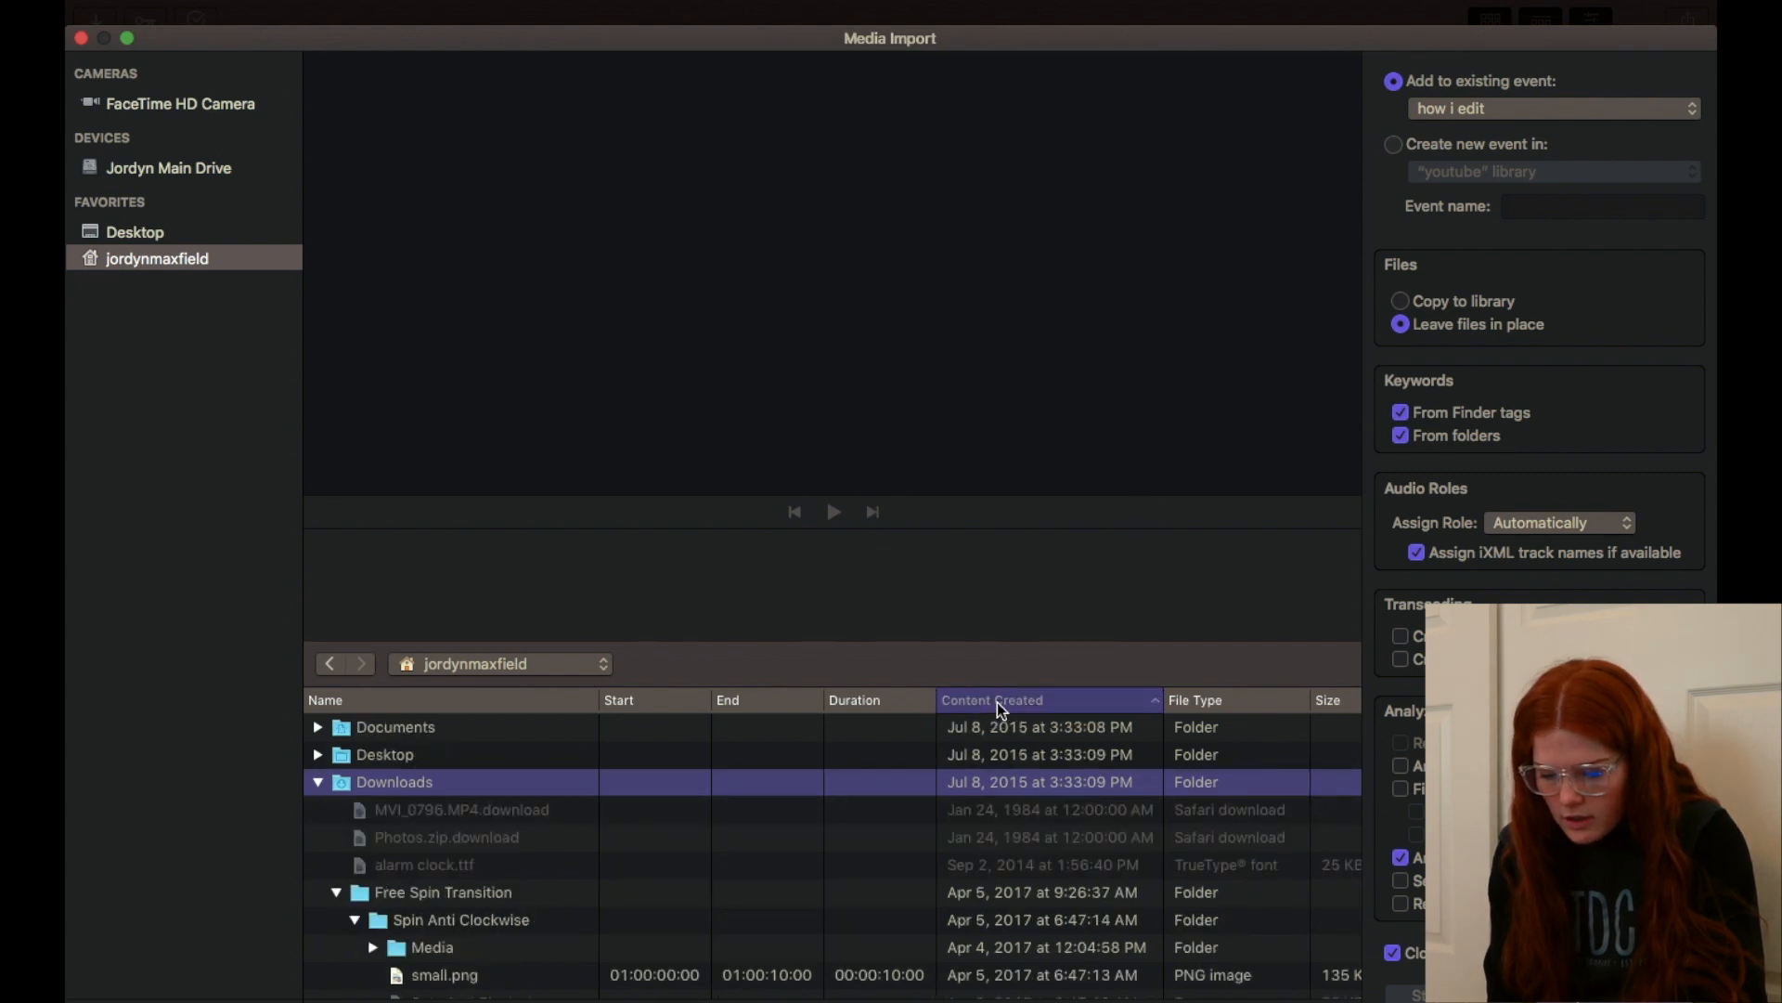
pyautogui.click(997, 701)
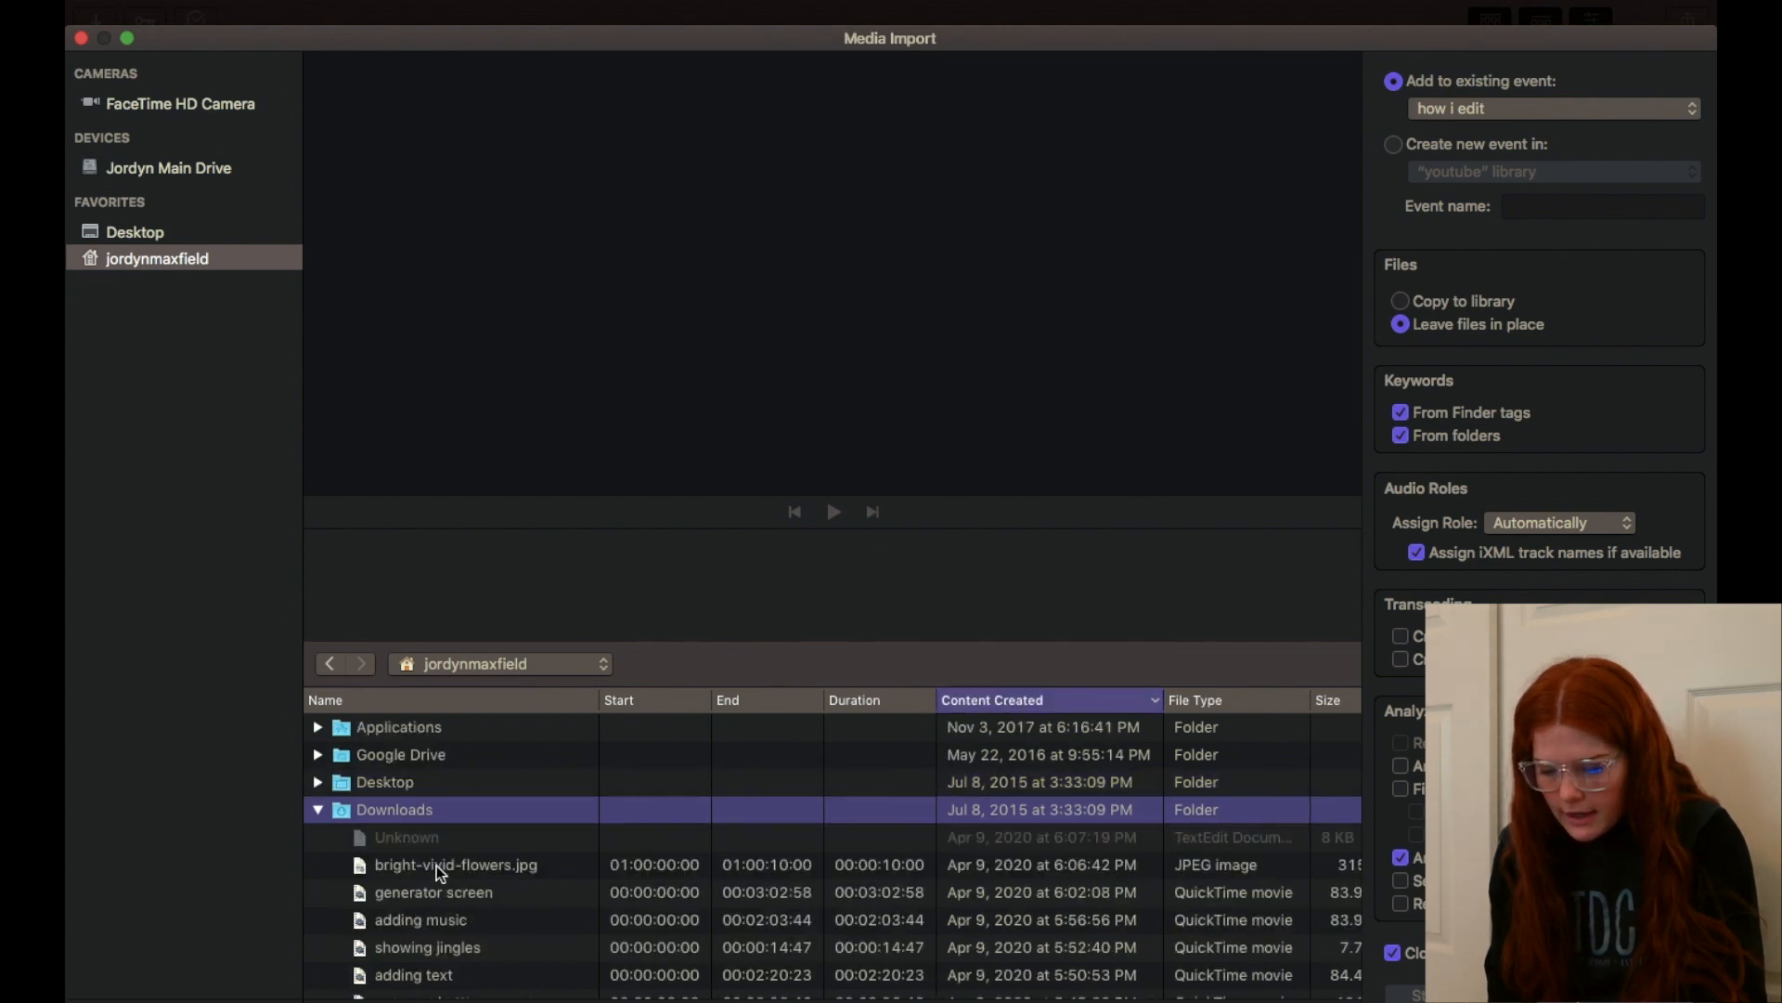
# Step: Import the sunset picture 396641008_5aaeb25f24_b.jpg and bright-vivid-flowers.jpg together into the how i edit event
pyautogui.click(599, 876)
pyautogui.click(434, 796)
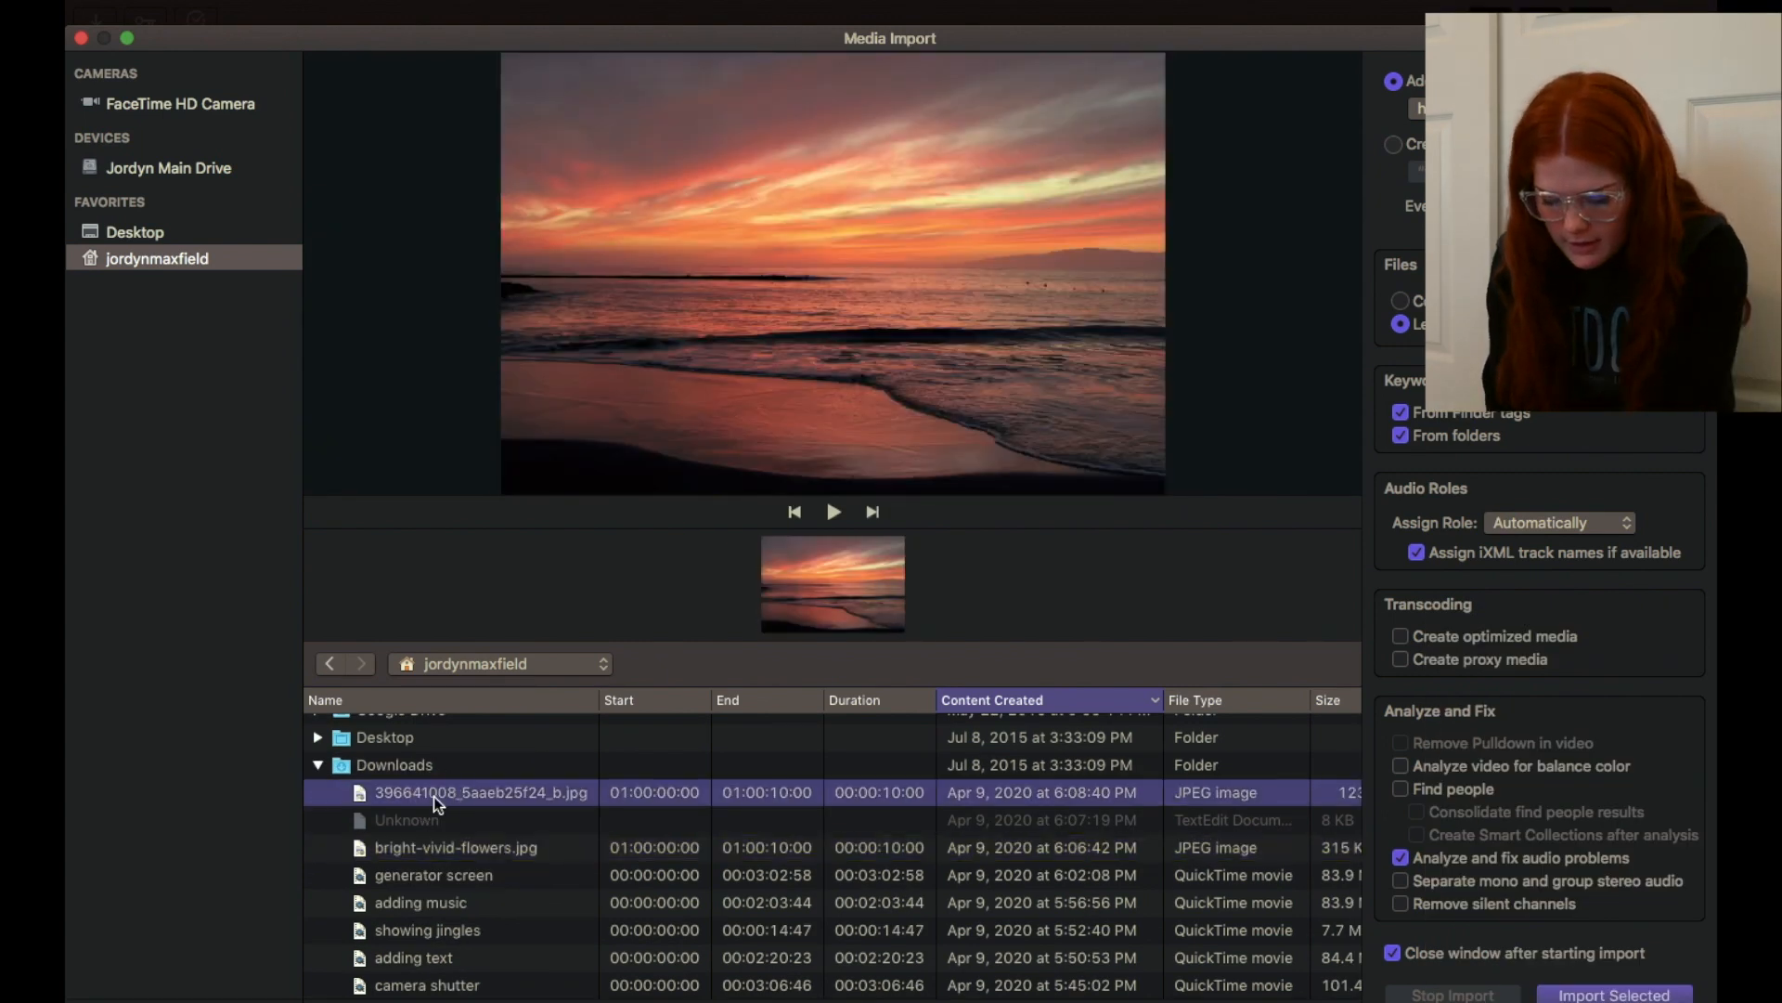
pyautogui.keyDown('super'); pyautogui.click(438, 847); pyautogui.keyUp('super')
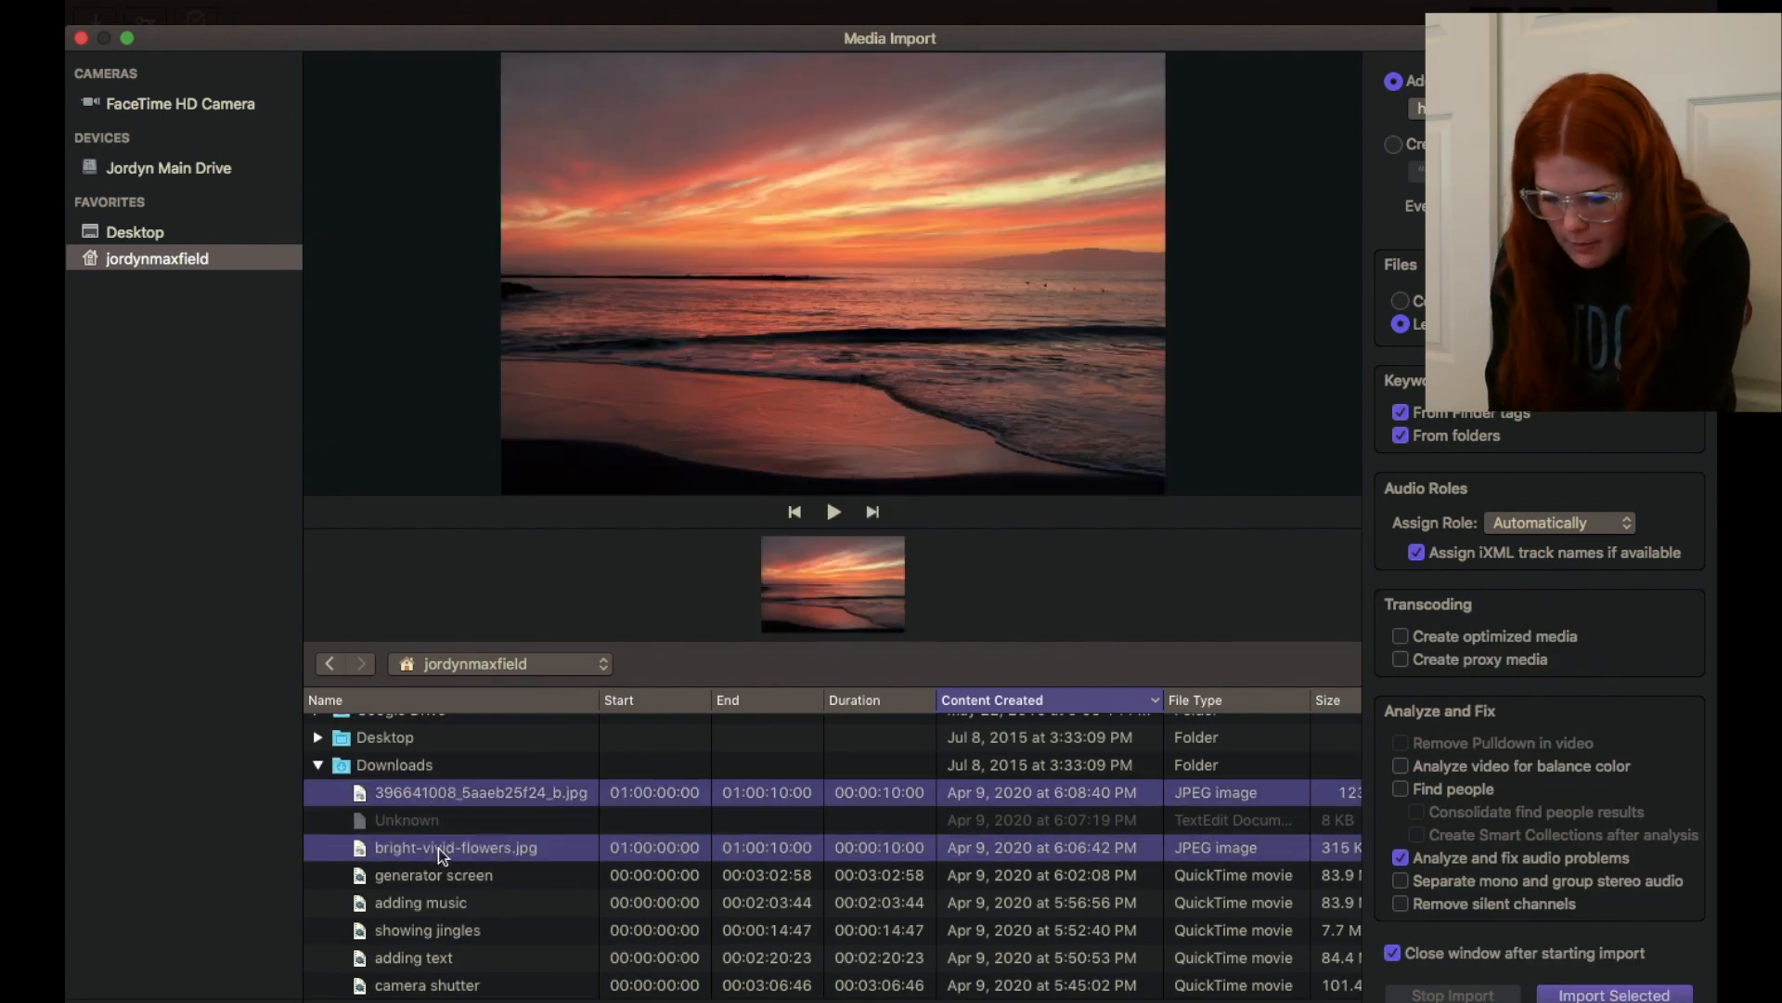
pyautogui.click(1627, 996)
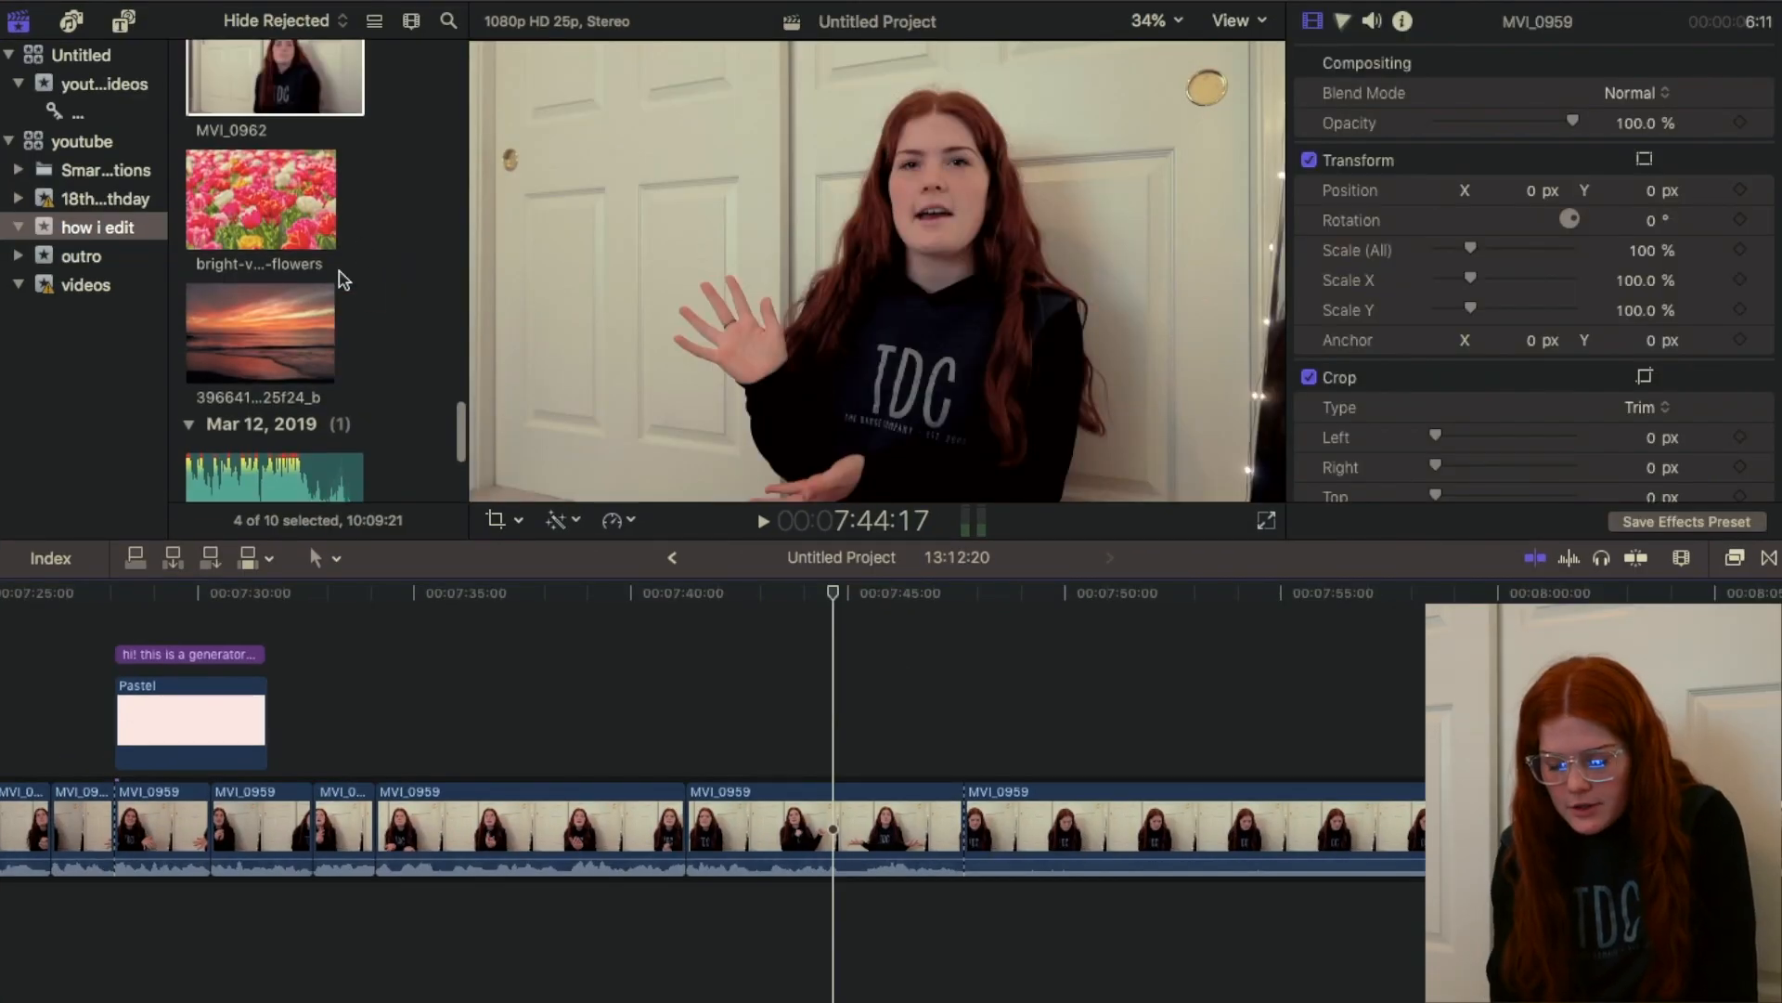
# Step: Attach the bright-vivid-flowers picture above the talking clip at about 7:42 and shorten it to 3:11 (seconds and frames)
pyautogui.press('space')
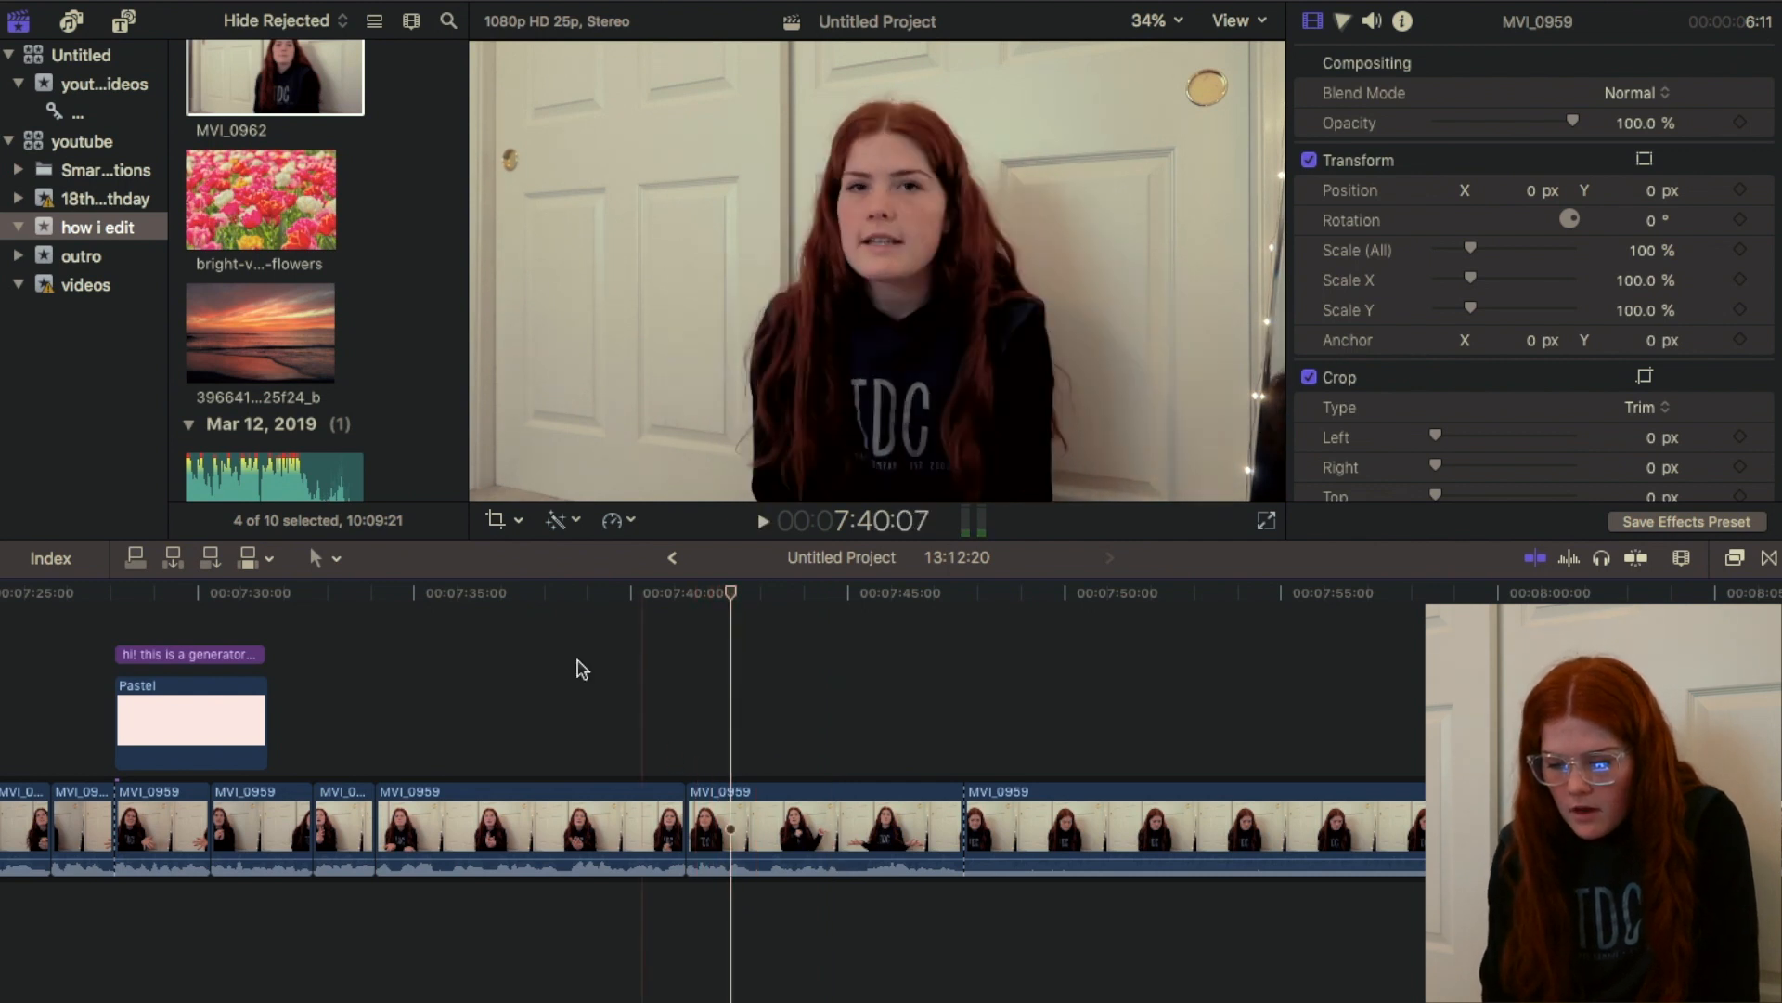
pyautogui.click(270, 214)
pyautogui.moveTo(620, 568); pyautogui.dragTo(735, 714)
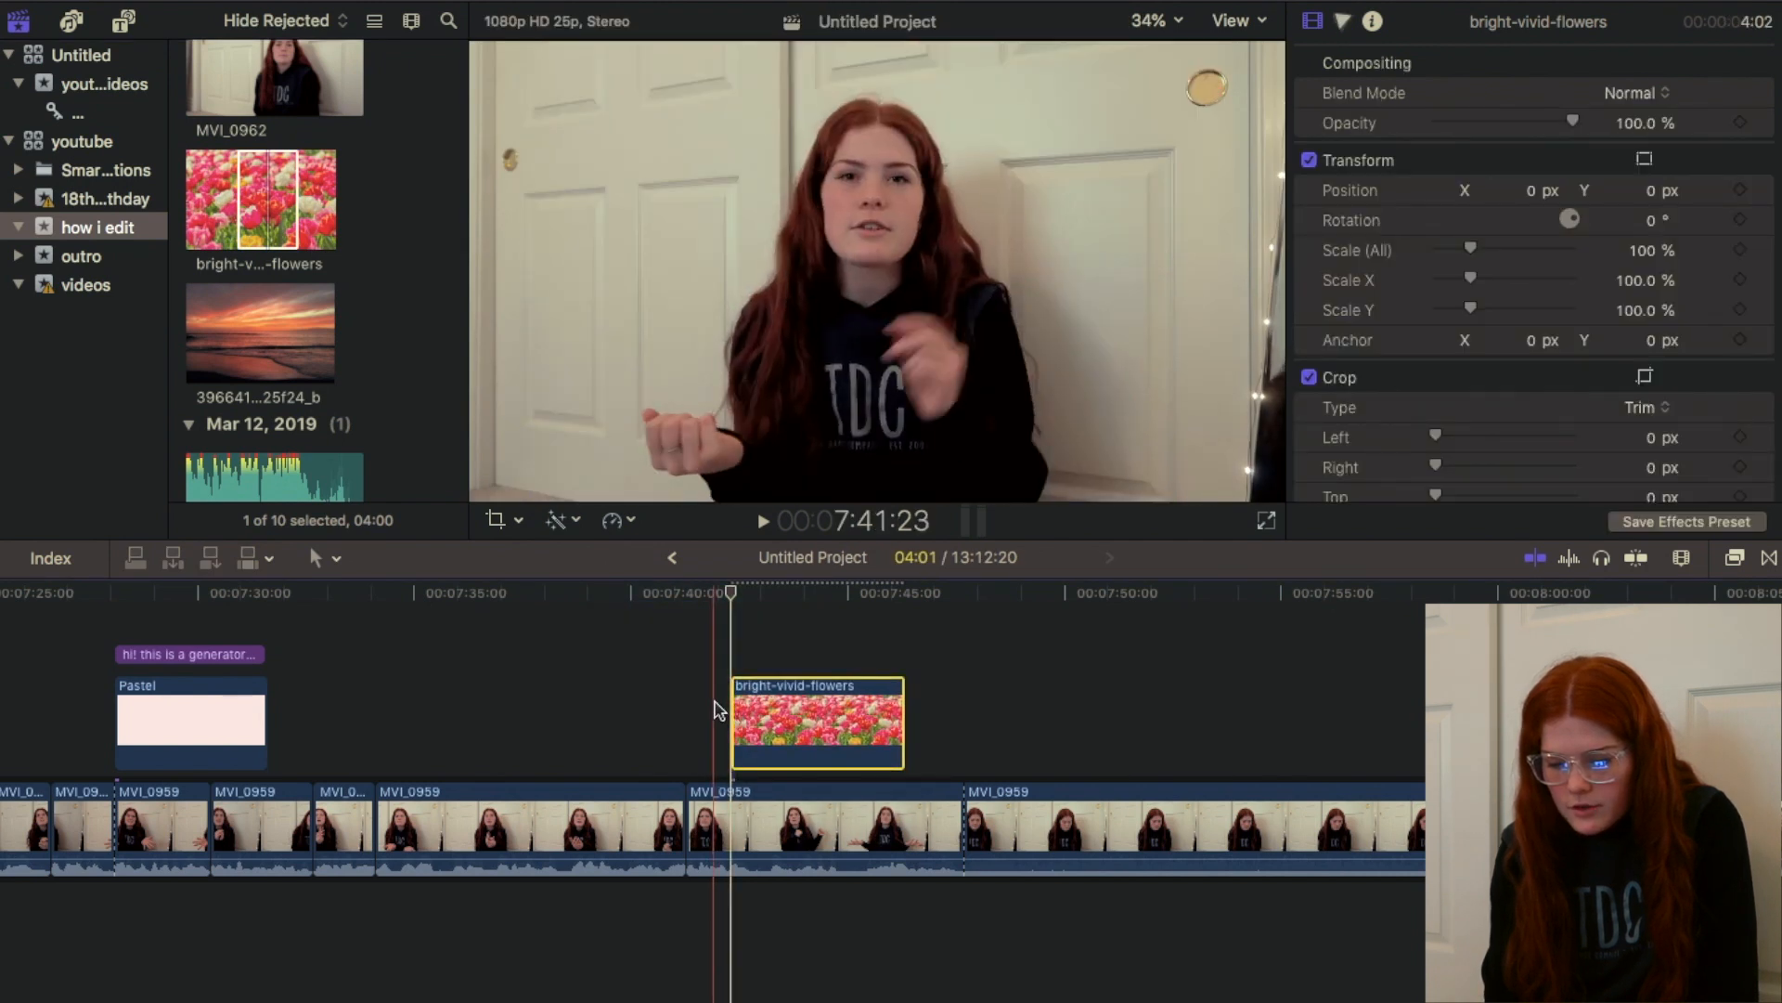
pyautogui.press('space')
pyautogui.moveTo(904, 724); pyautogui.dragTo(877, 724)
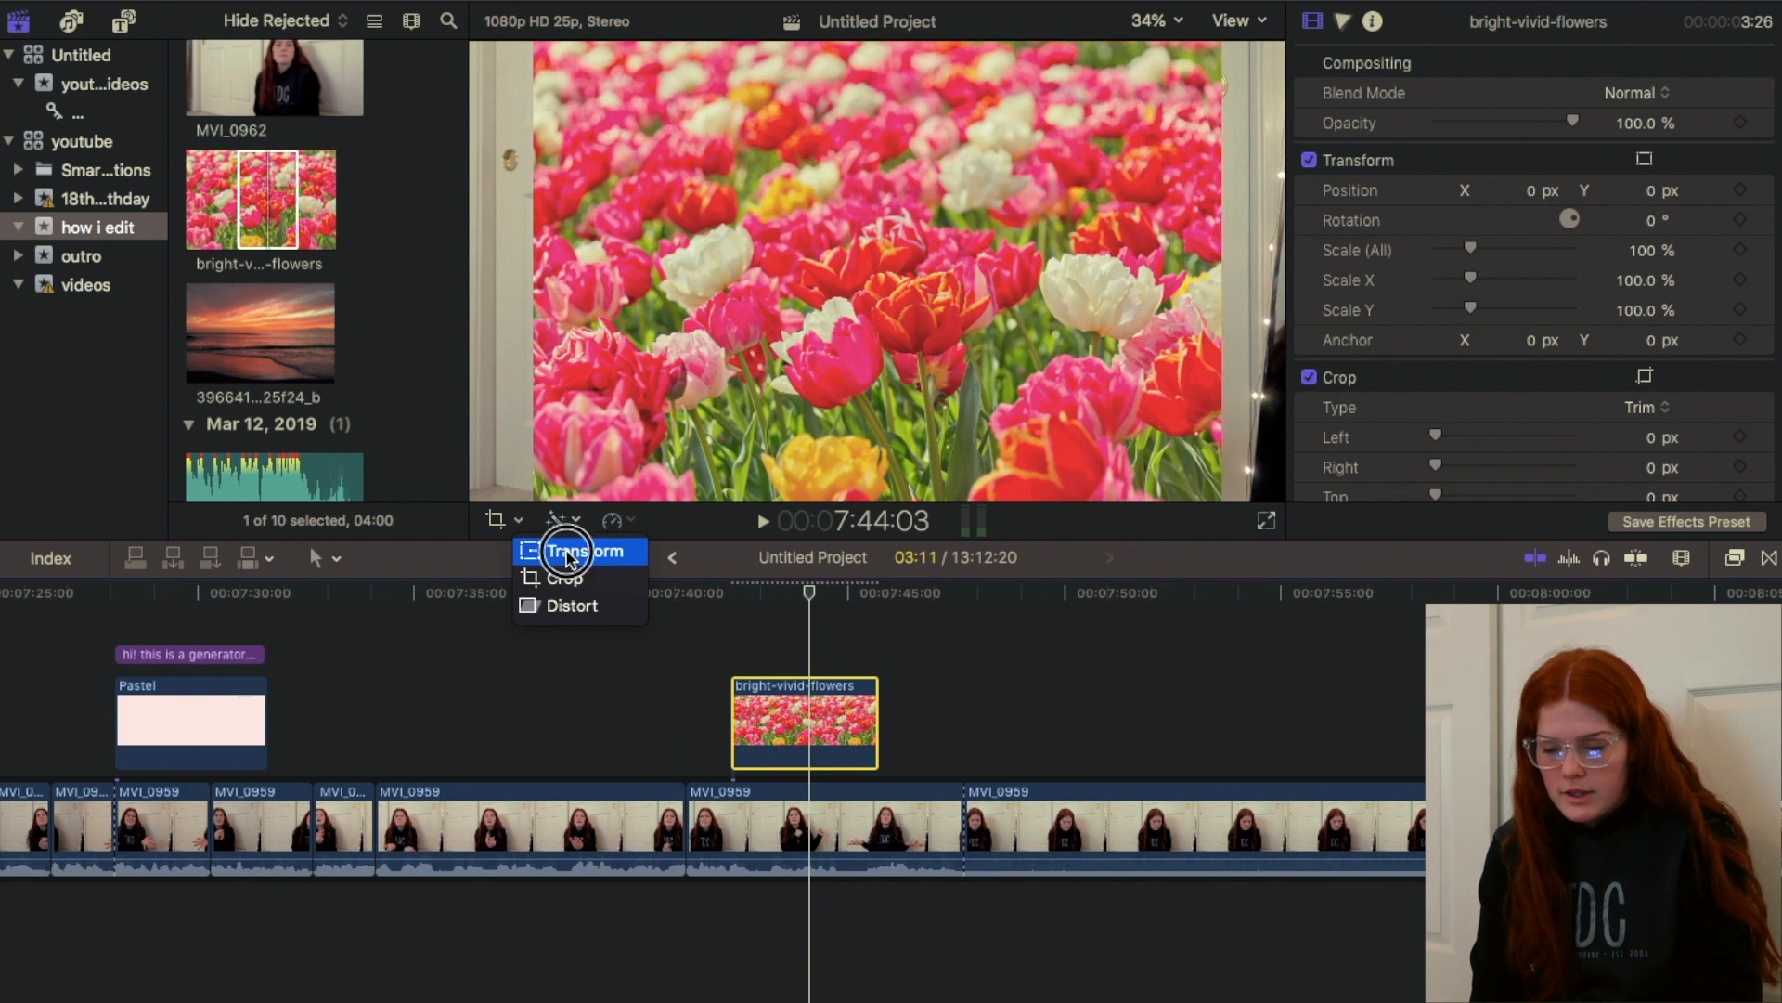
# Step: Scale the flowers picture down to about 37% and move it beside the speaker, at about X 469 px, Y -105 px
pyautogui.hotkey('shift', 't')
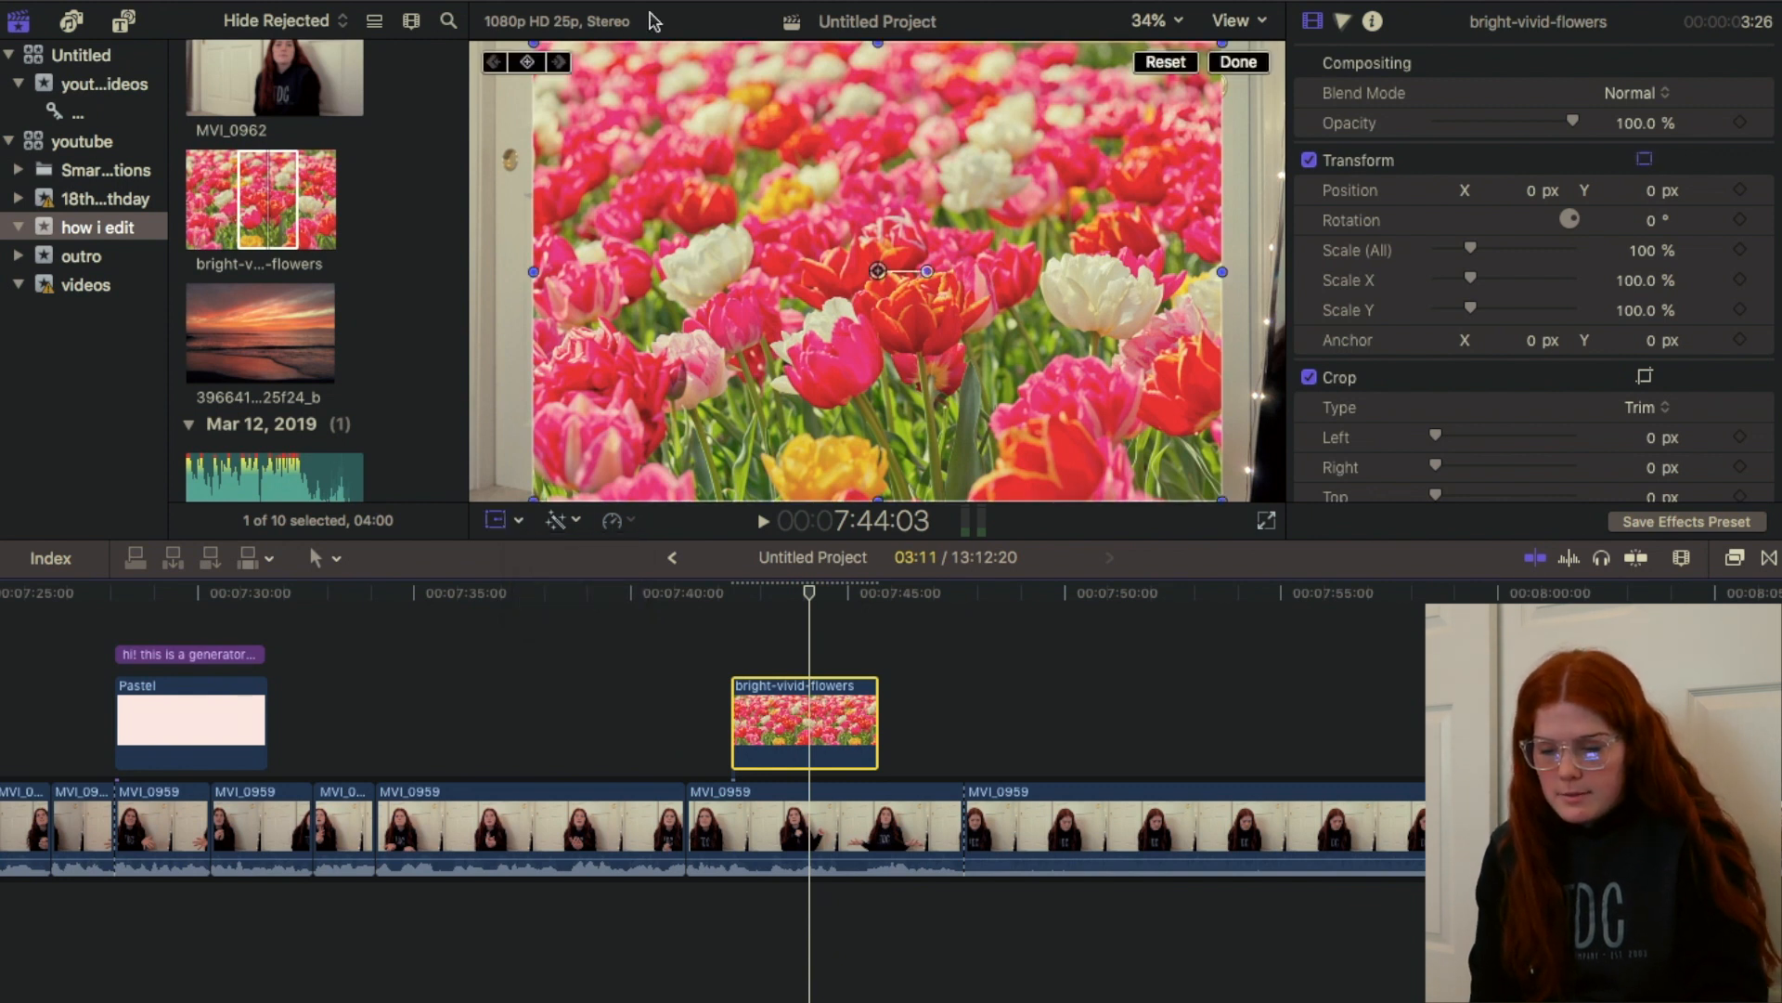
pyautogui.moveTo(536, 45); pyautogui.dragTo(752, 202)
pyautogui.moveTo(859, 267); pyautogui.dragTo(1123, 200)
pyautogui.click(1239, 63)
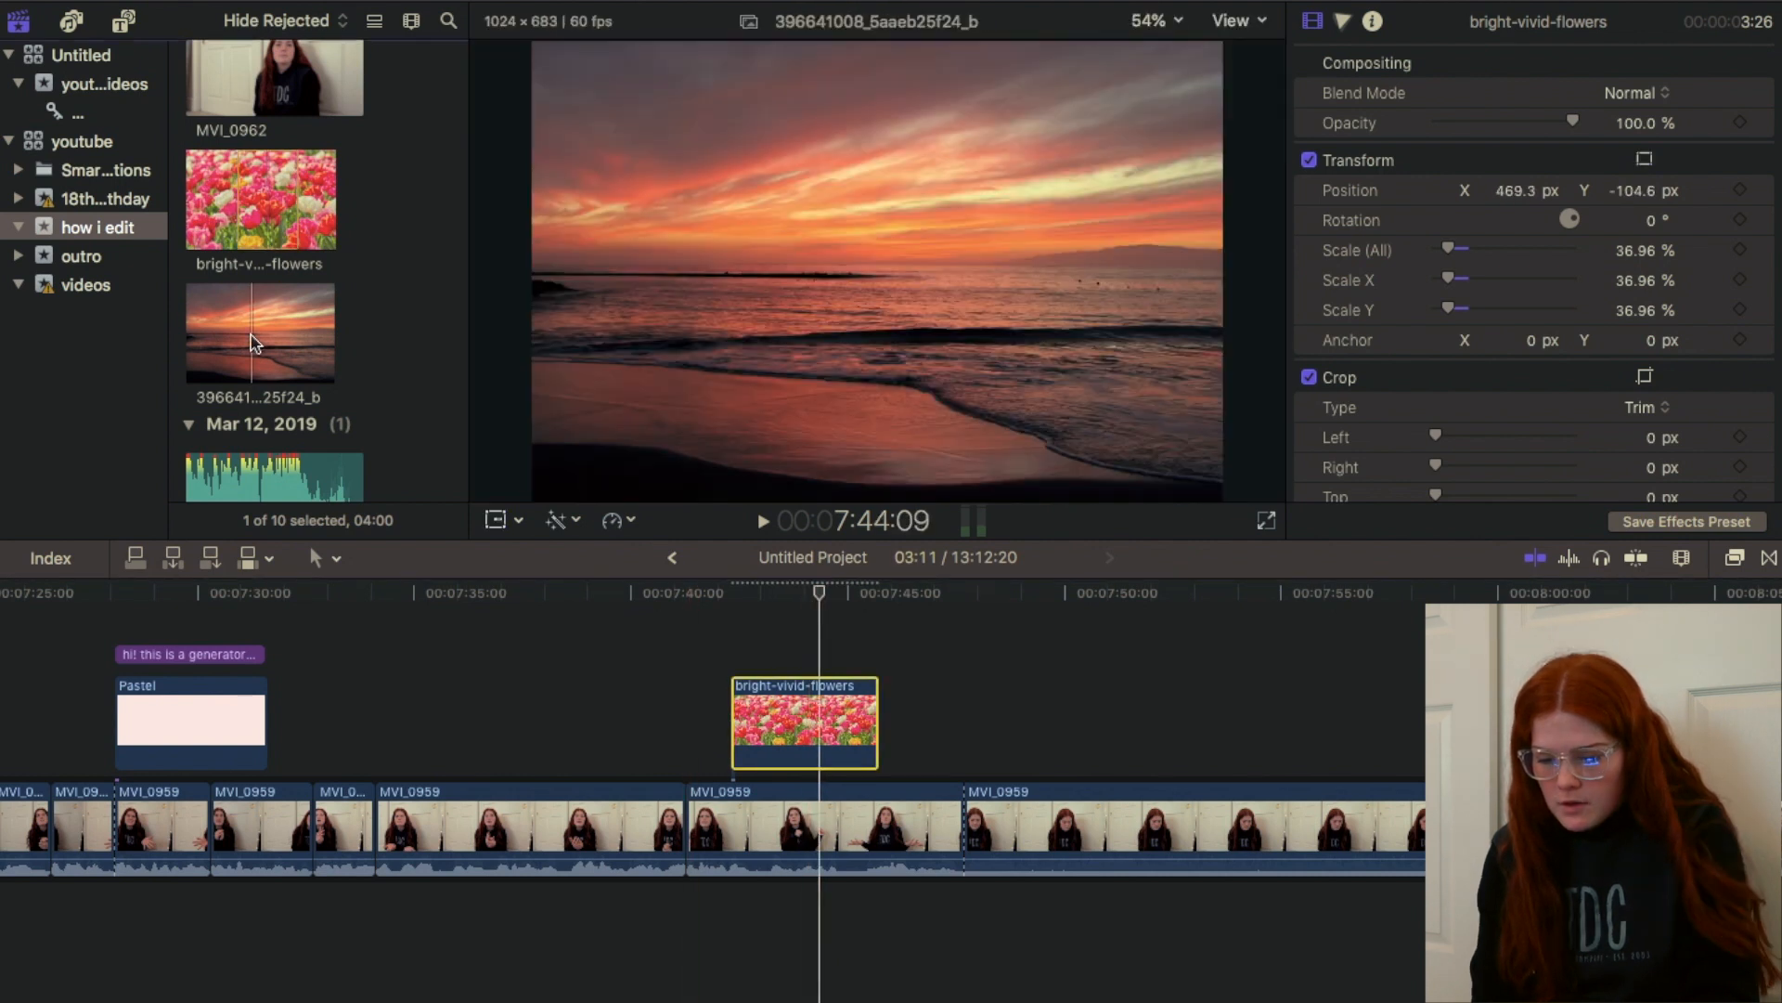
# Step: Attach the sunset picture above the flowers clip at 7:44:09, scale it to about 47%, place it at about X -522 px, Y -16 px and play the section
pyautogui.click(251, 339)
pyautogui.moveTo(620, 571); pyautogui.dragTo(825, 641)
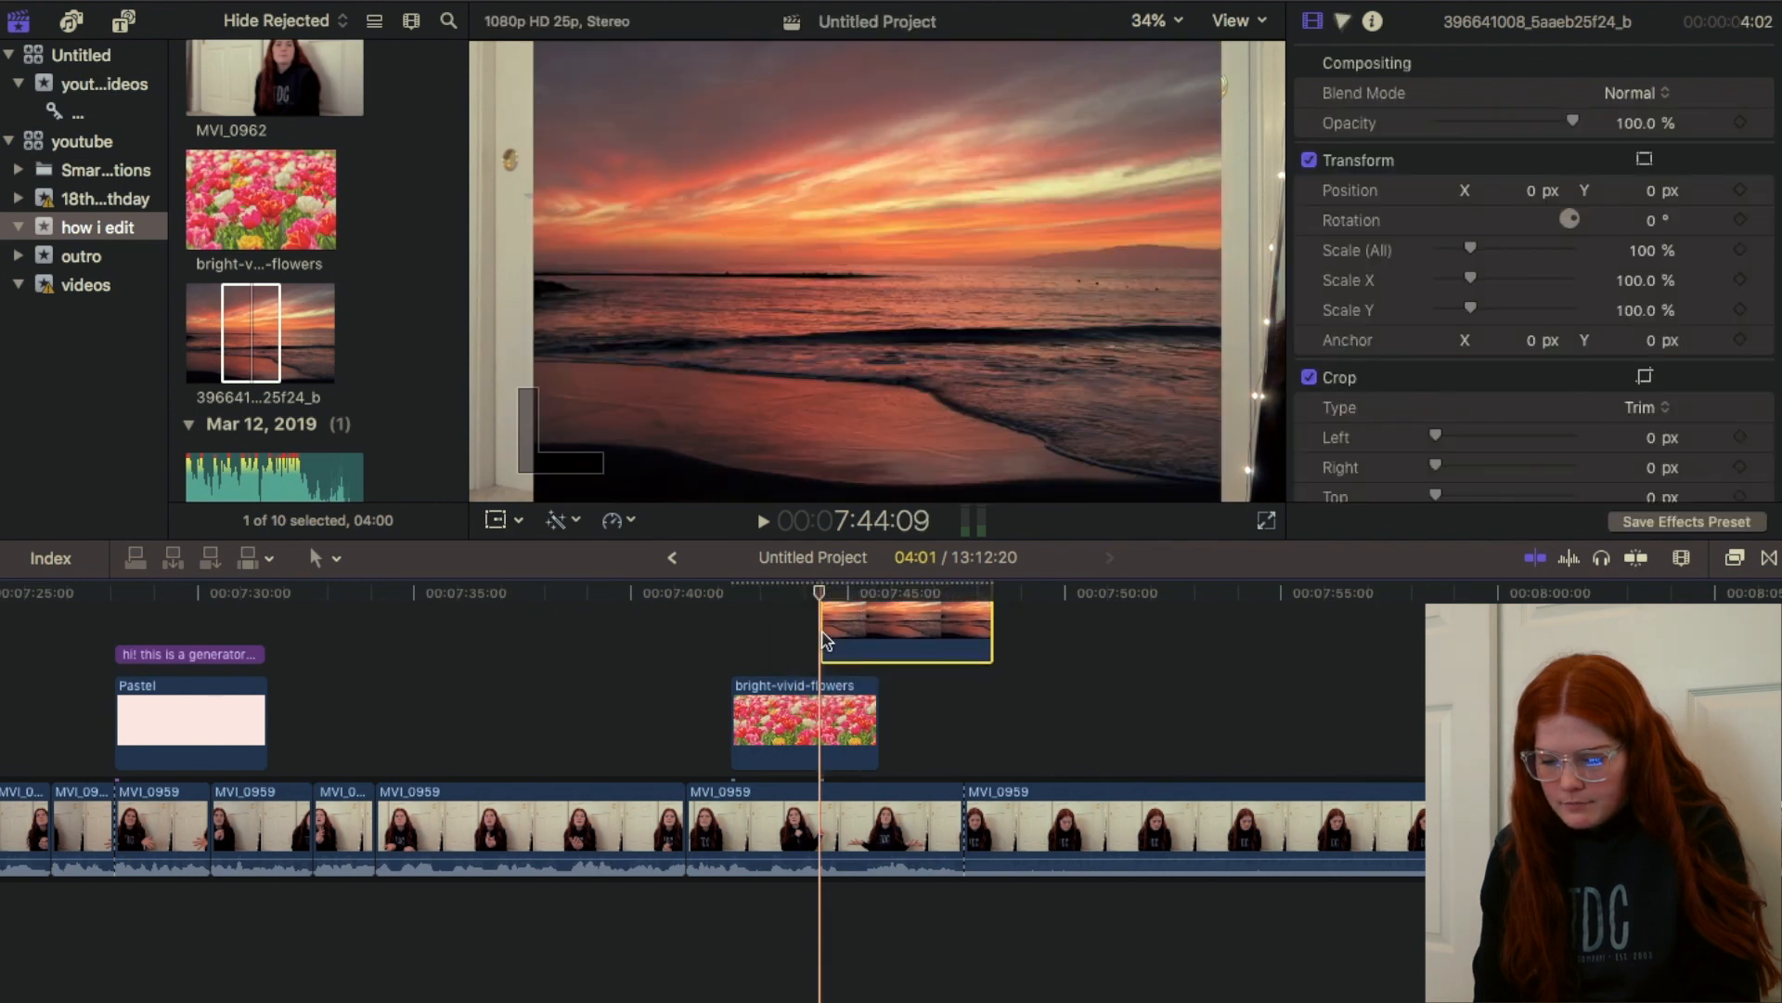
pyautogui.click(495, 521)
pyautogui.moveTo(536, 43); pyautogui.dragTo(557, 226)
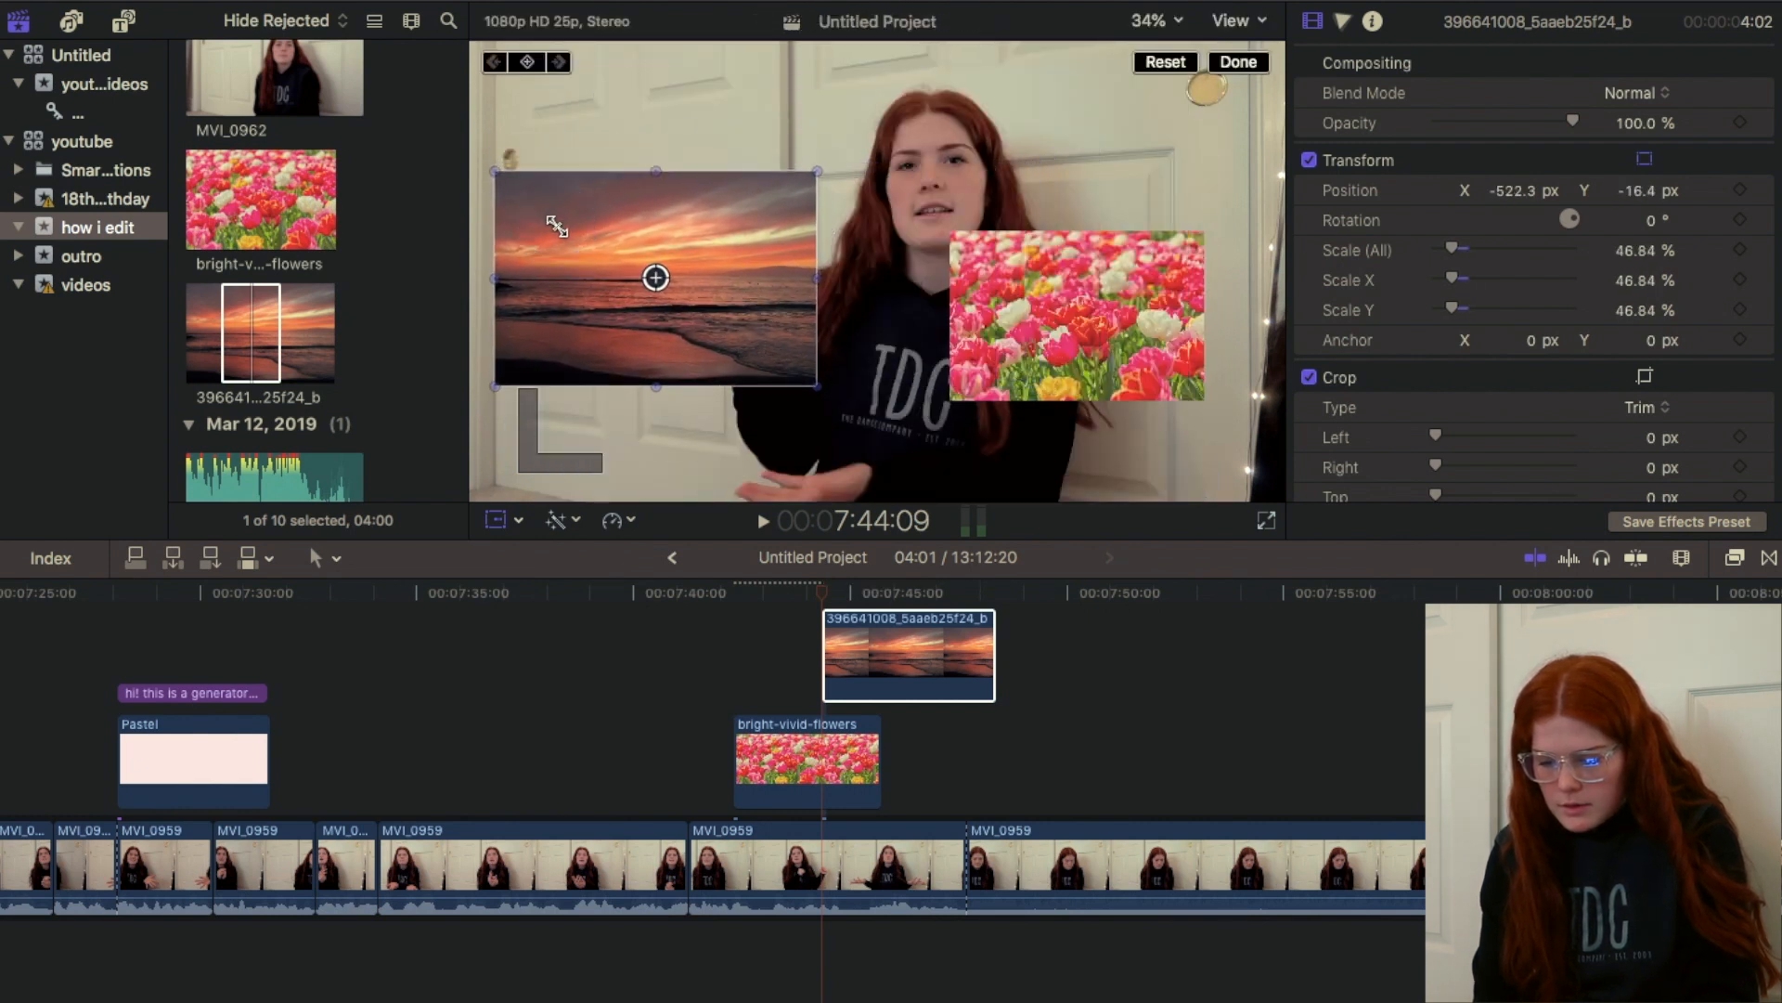
pyautogui.click(1239, 62)
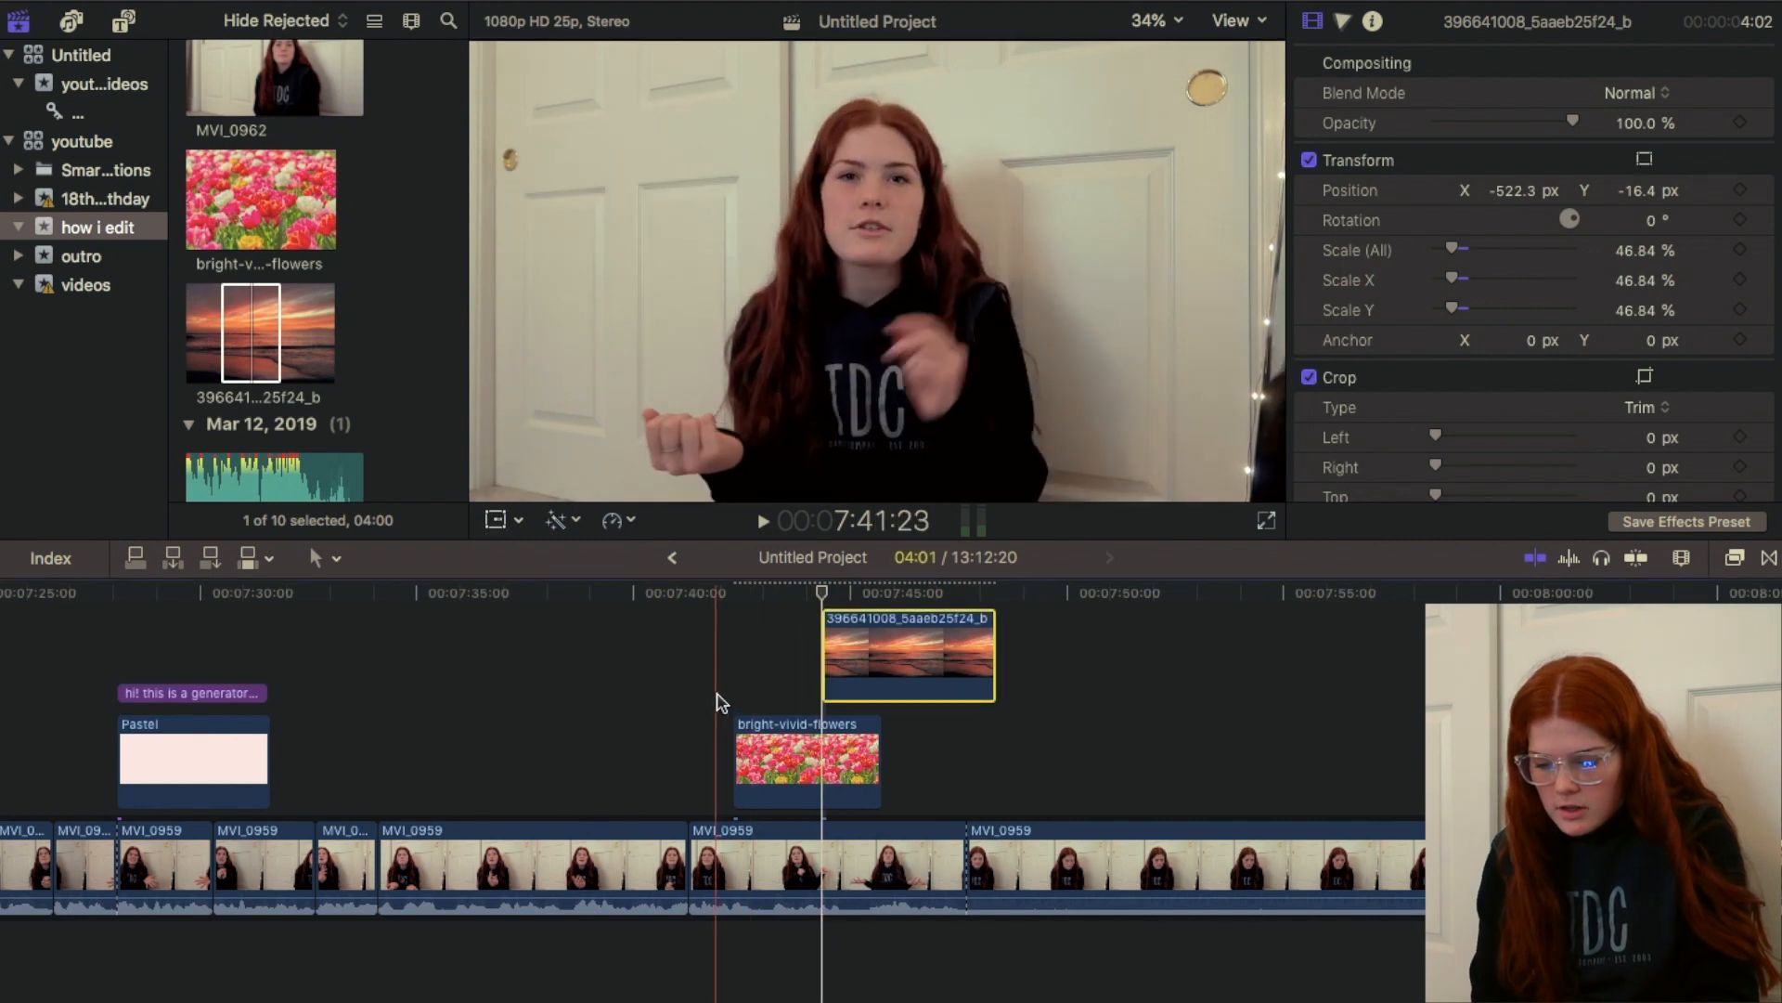
pyautogui.press('space')
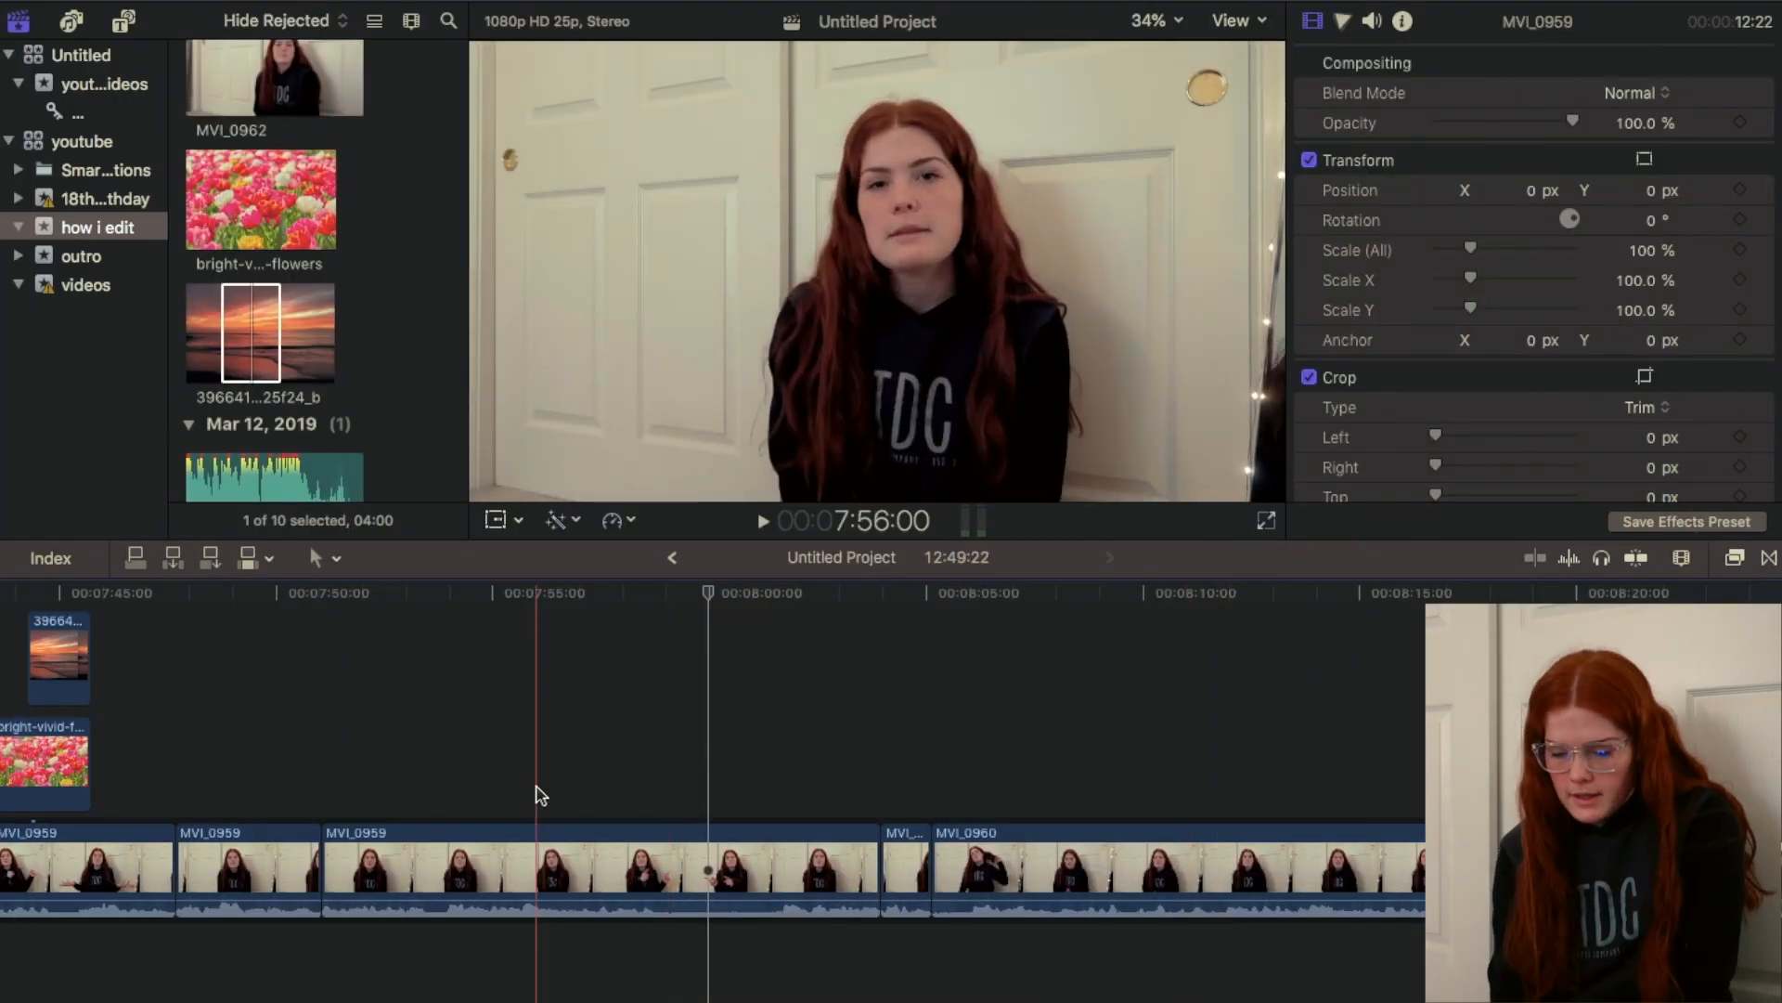
# Step: Cut the MVI_0959 clip at 7:59:05 and play across the cut to find where the pause ends
pyautogui.press('space')
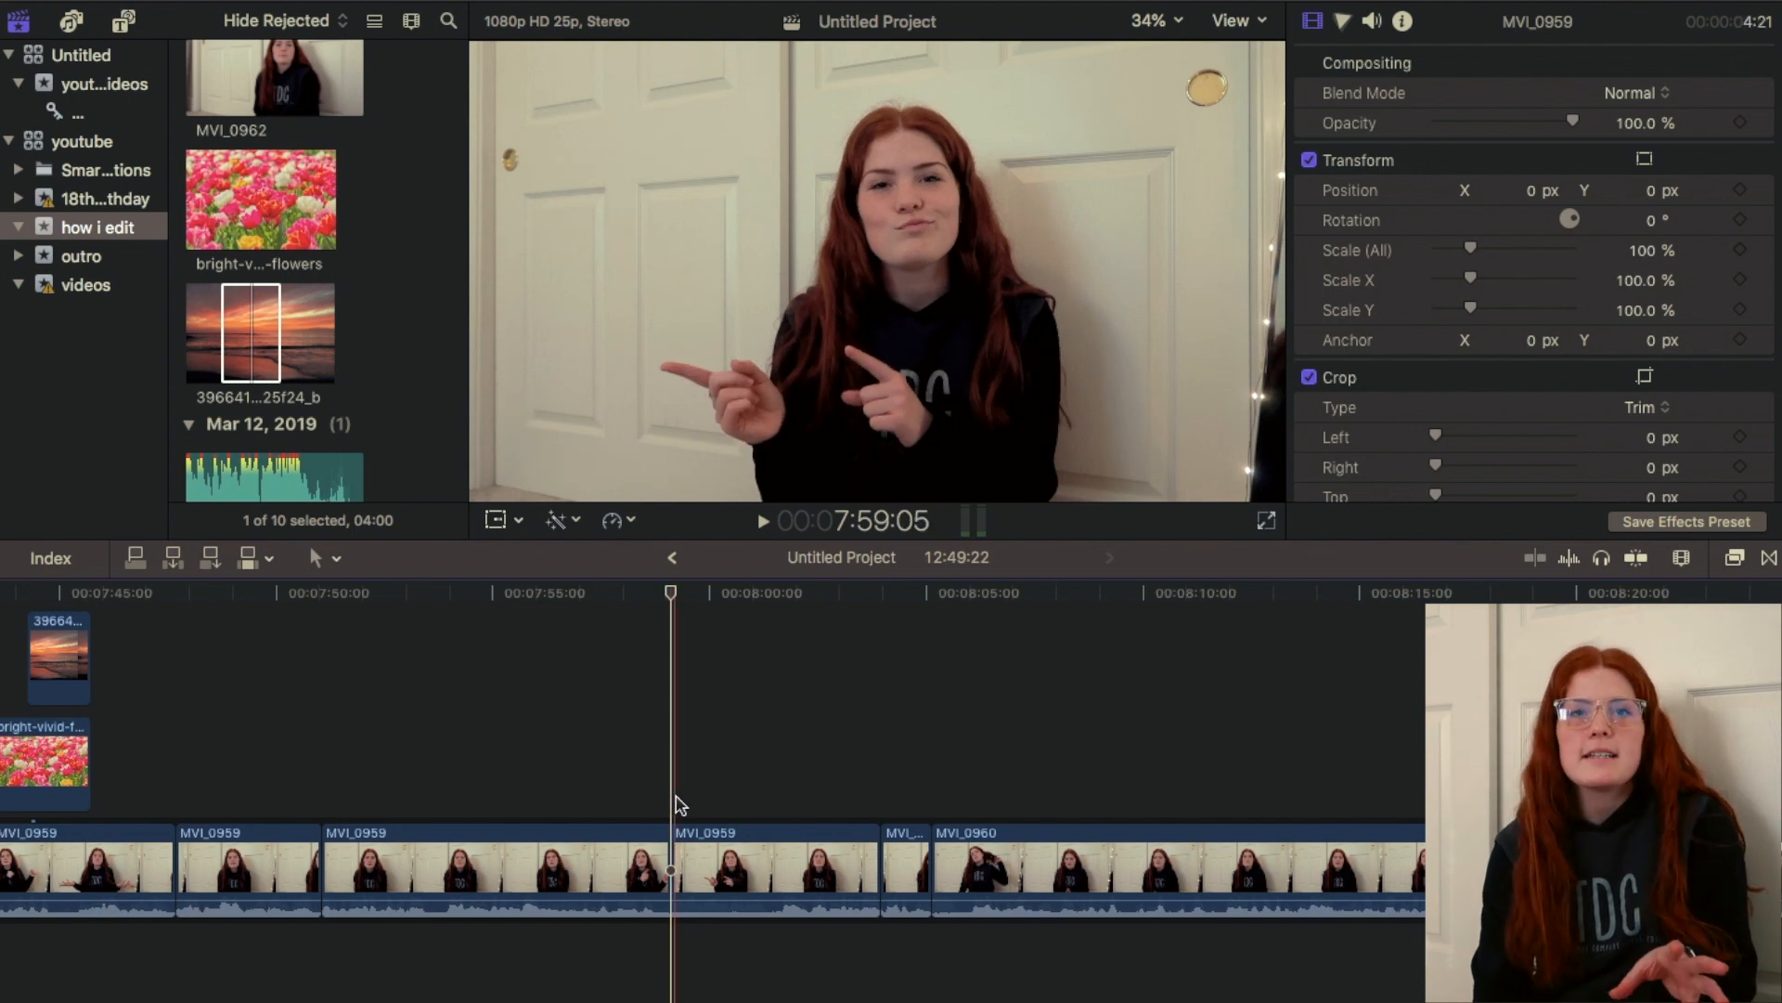
pyautogui.click(640, 824)
pyautogui.press('s')
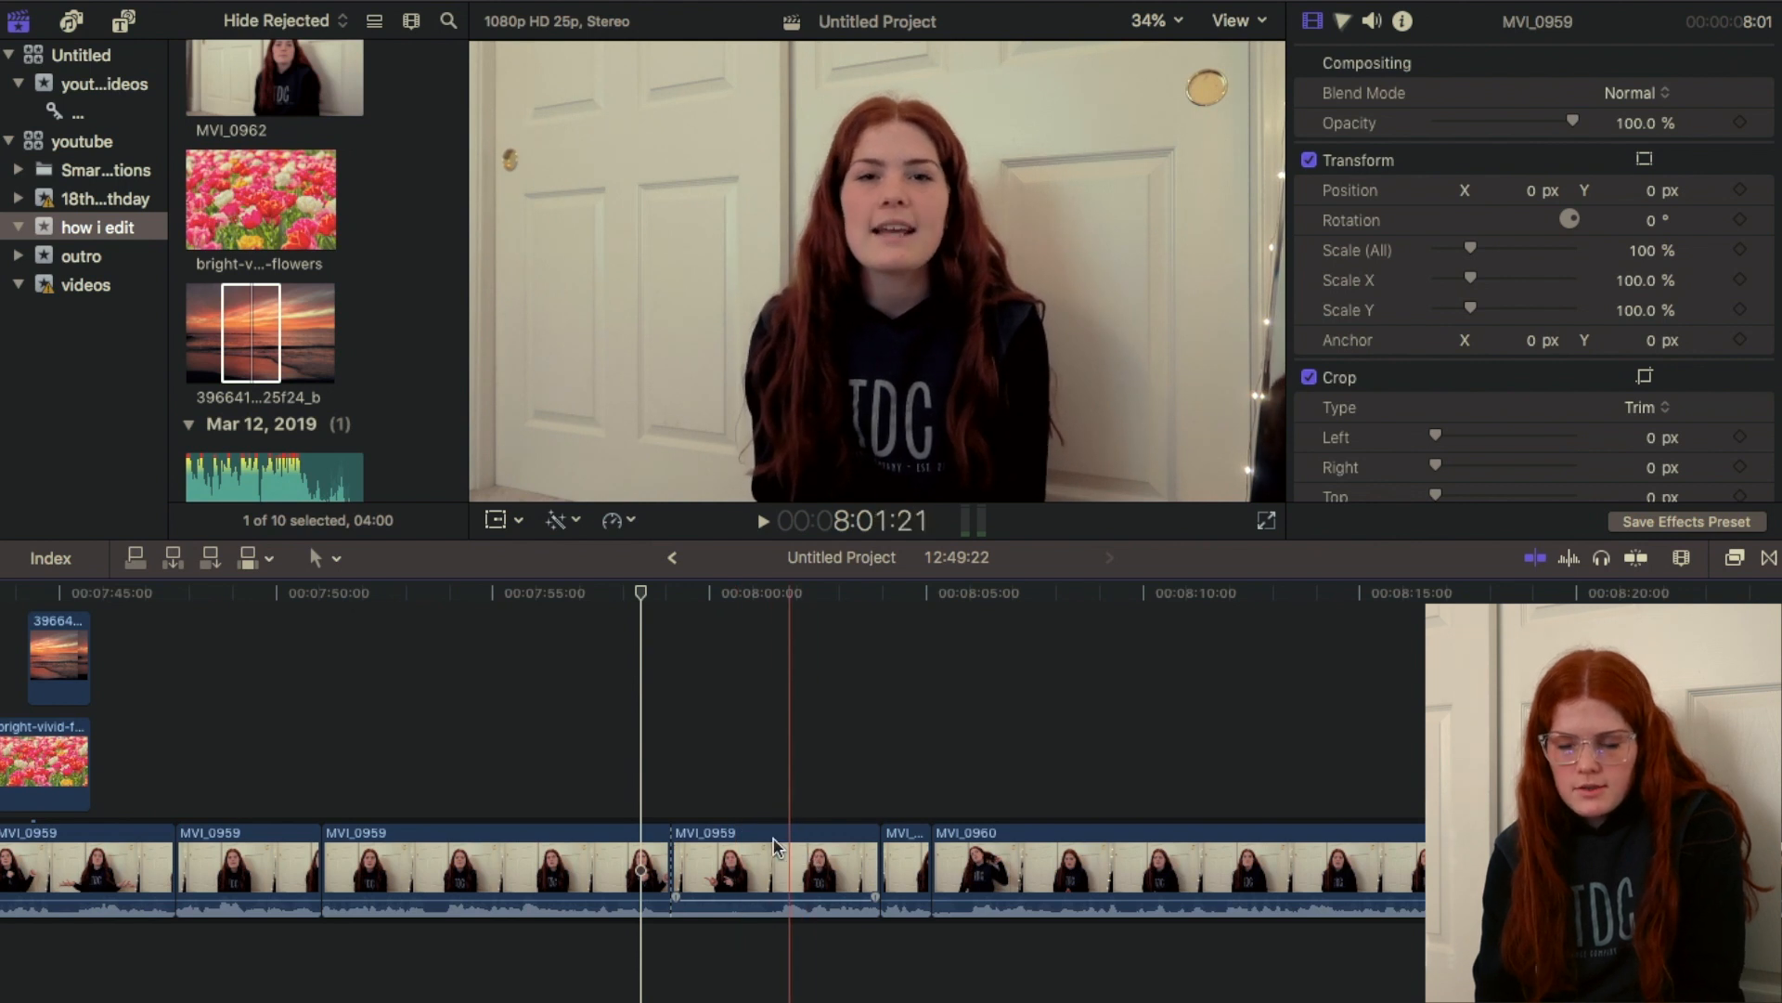
pyautogui.press('space')
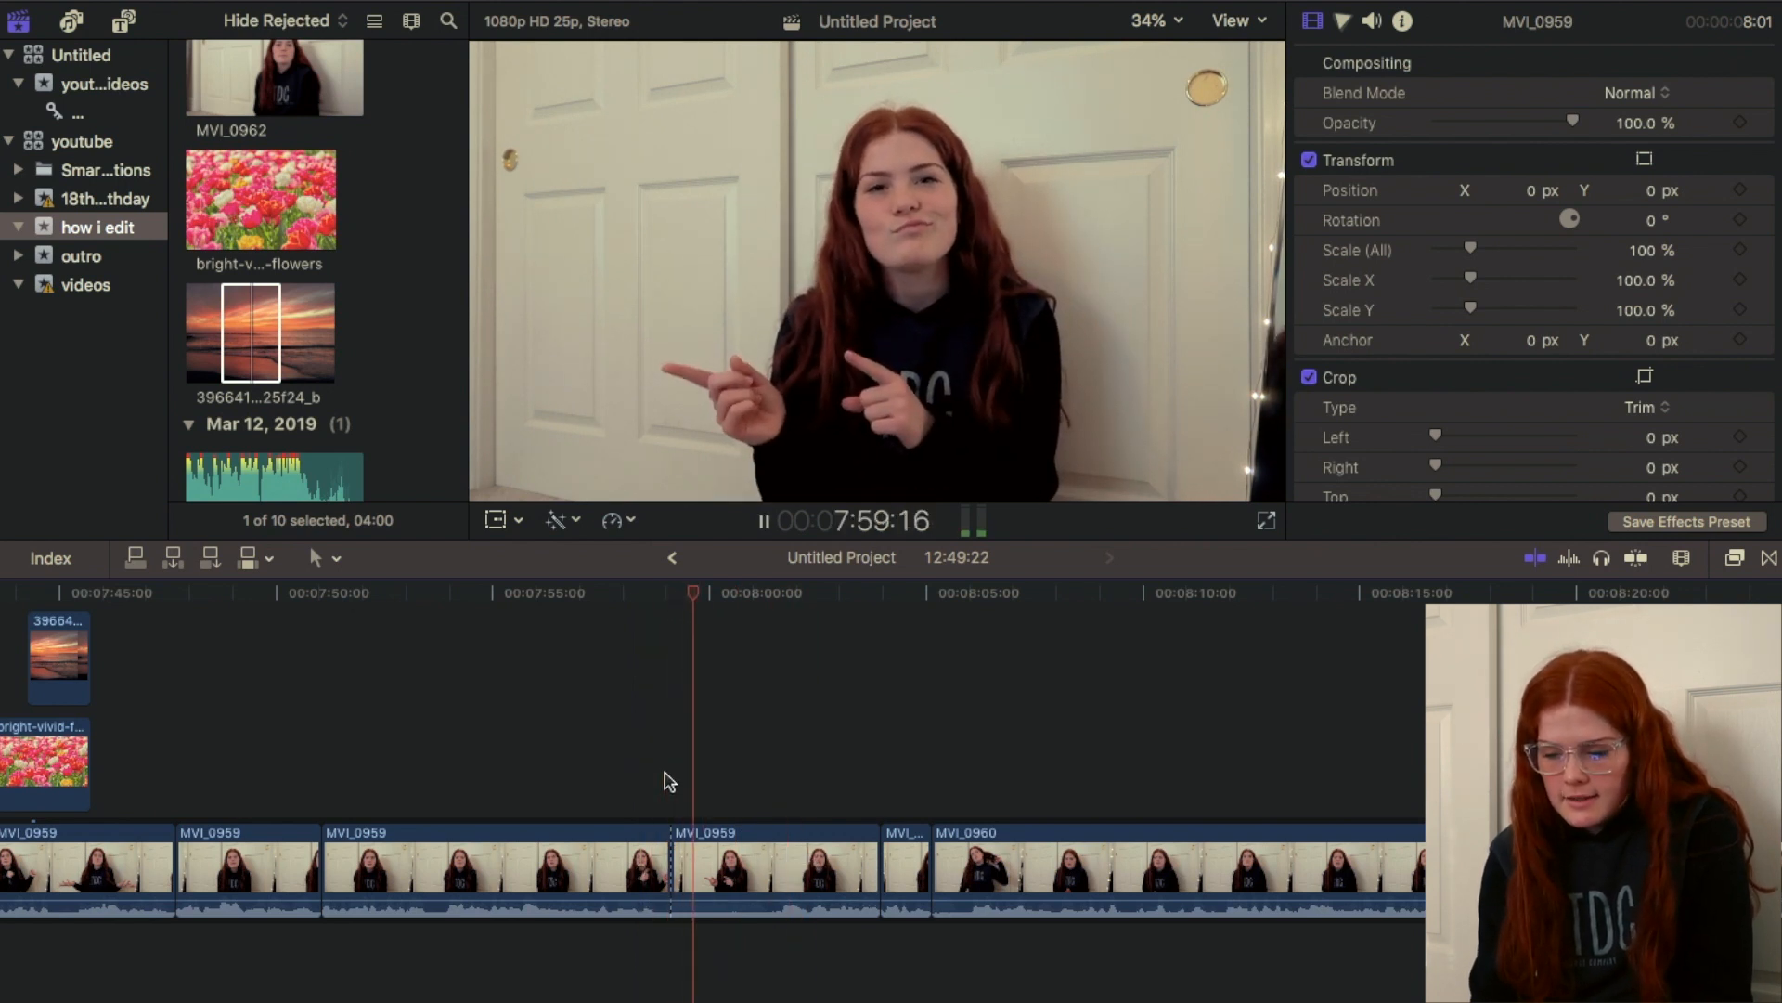
pyautogui.press('space')
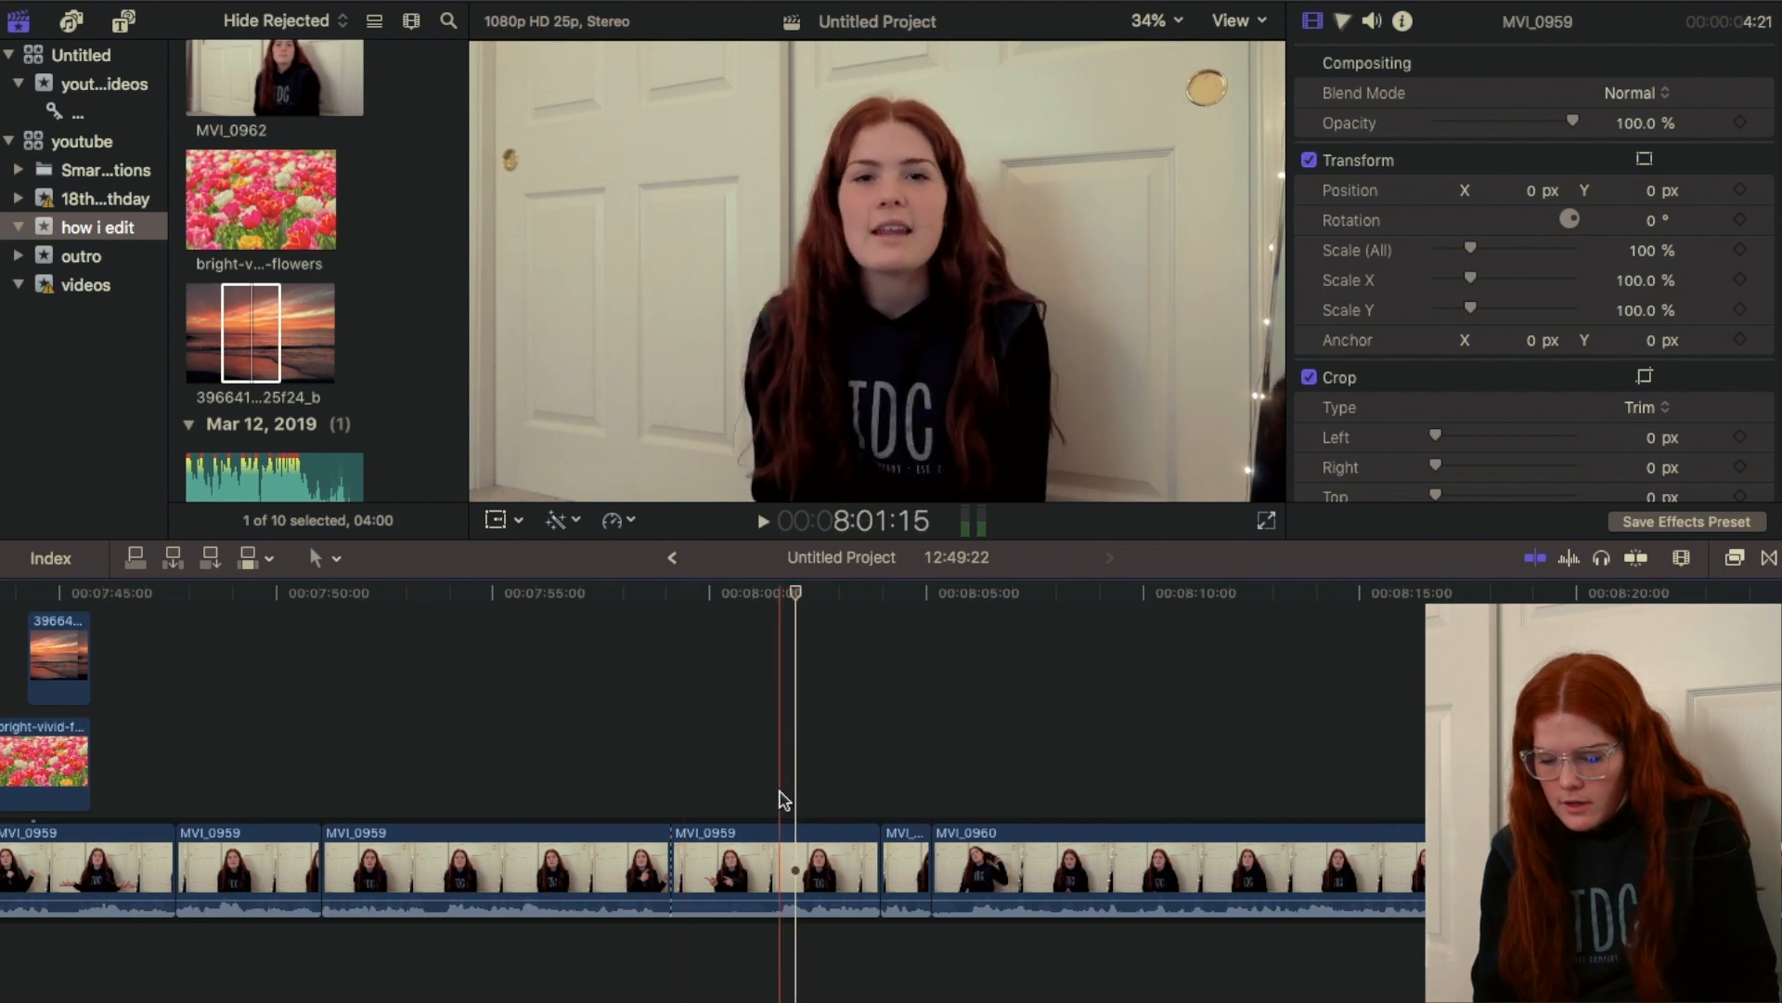
# Step: Cut MVI_0959 again at about 8:01:15, delete the piece between the two cuts and play the join
pyautogui.press('super+b')
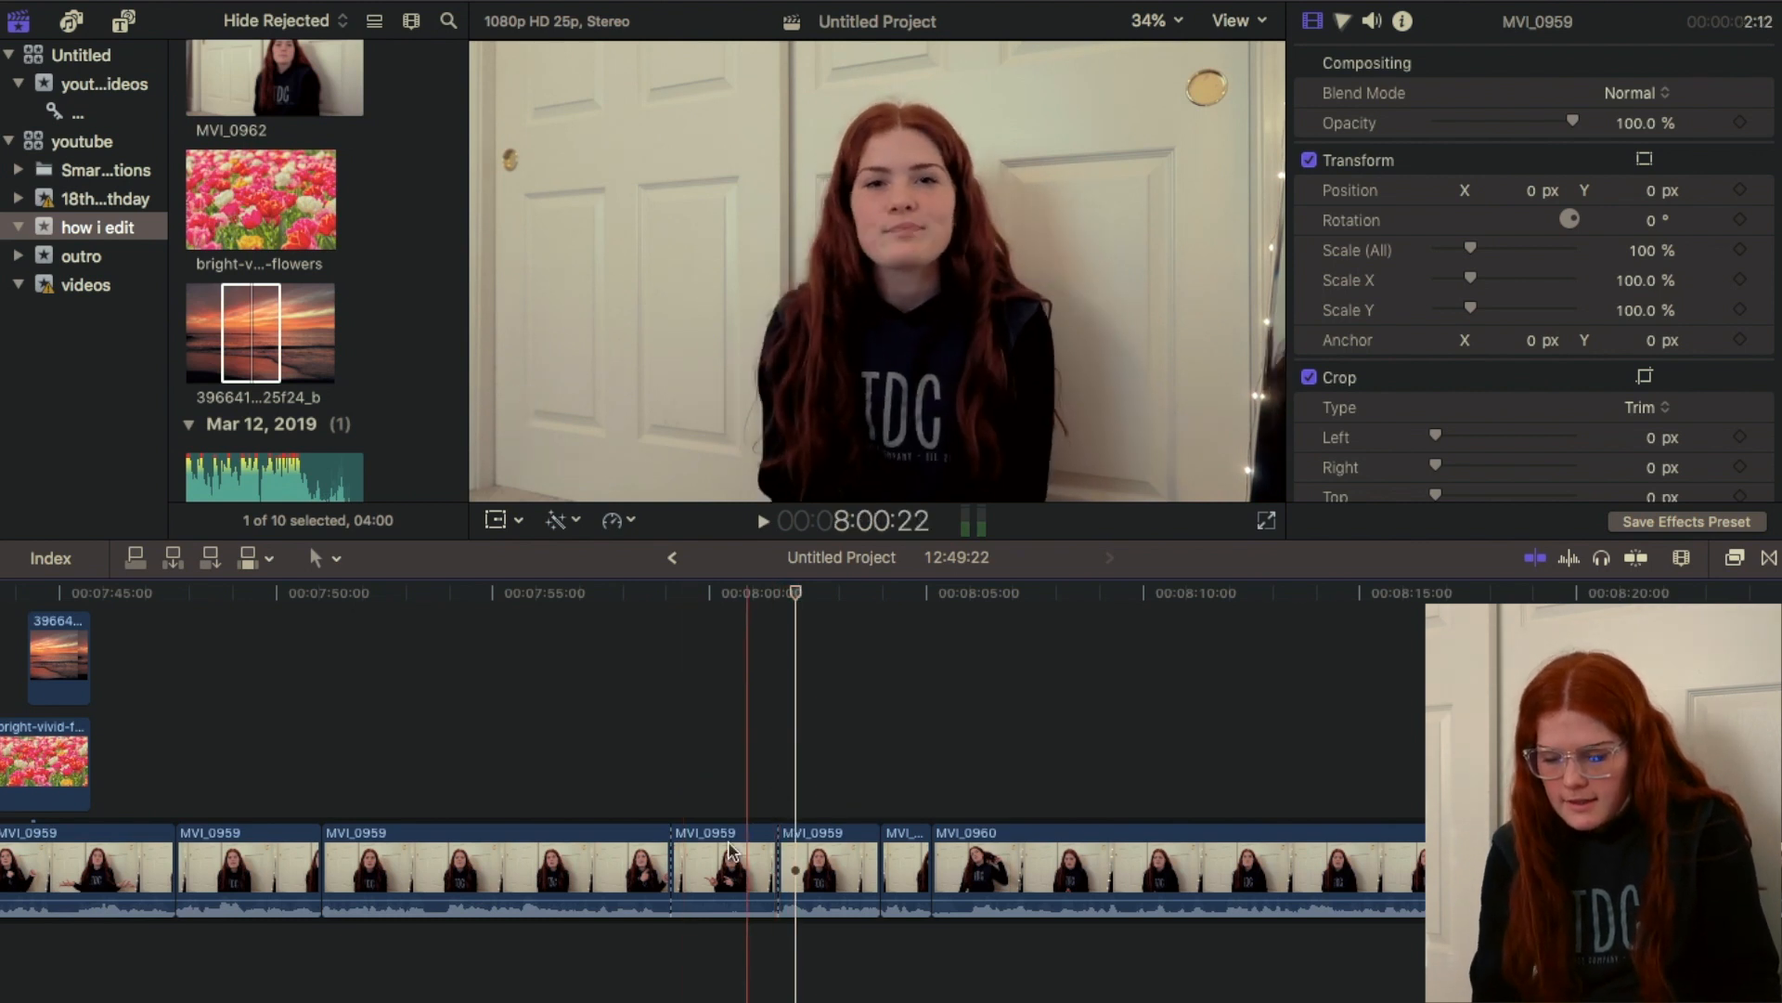
pyautogui.click(731, 854)
pyautogui.press('Delete')
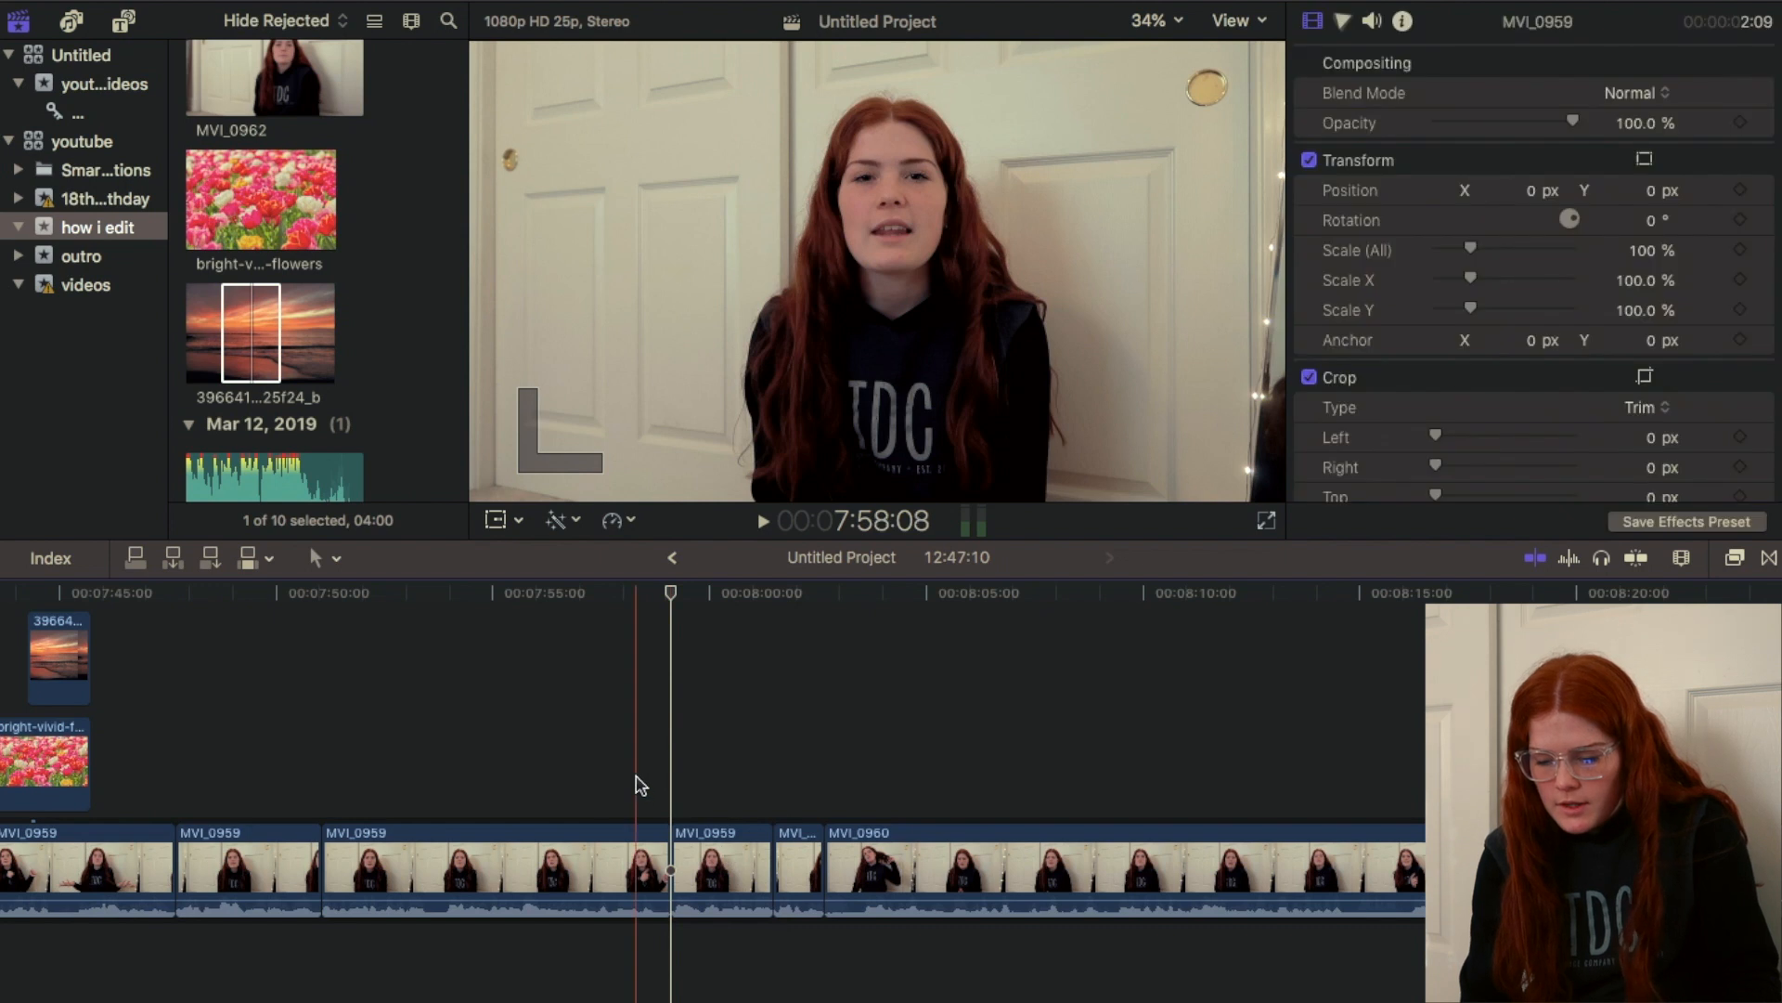
pyautogui.press('space')
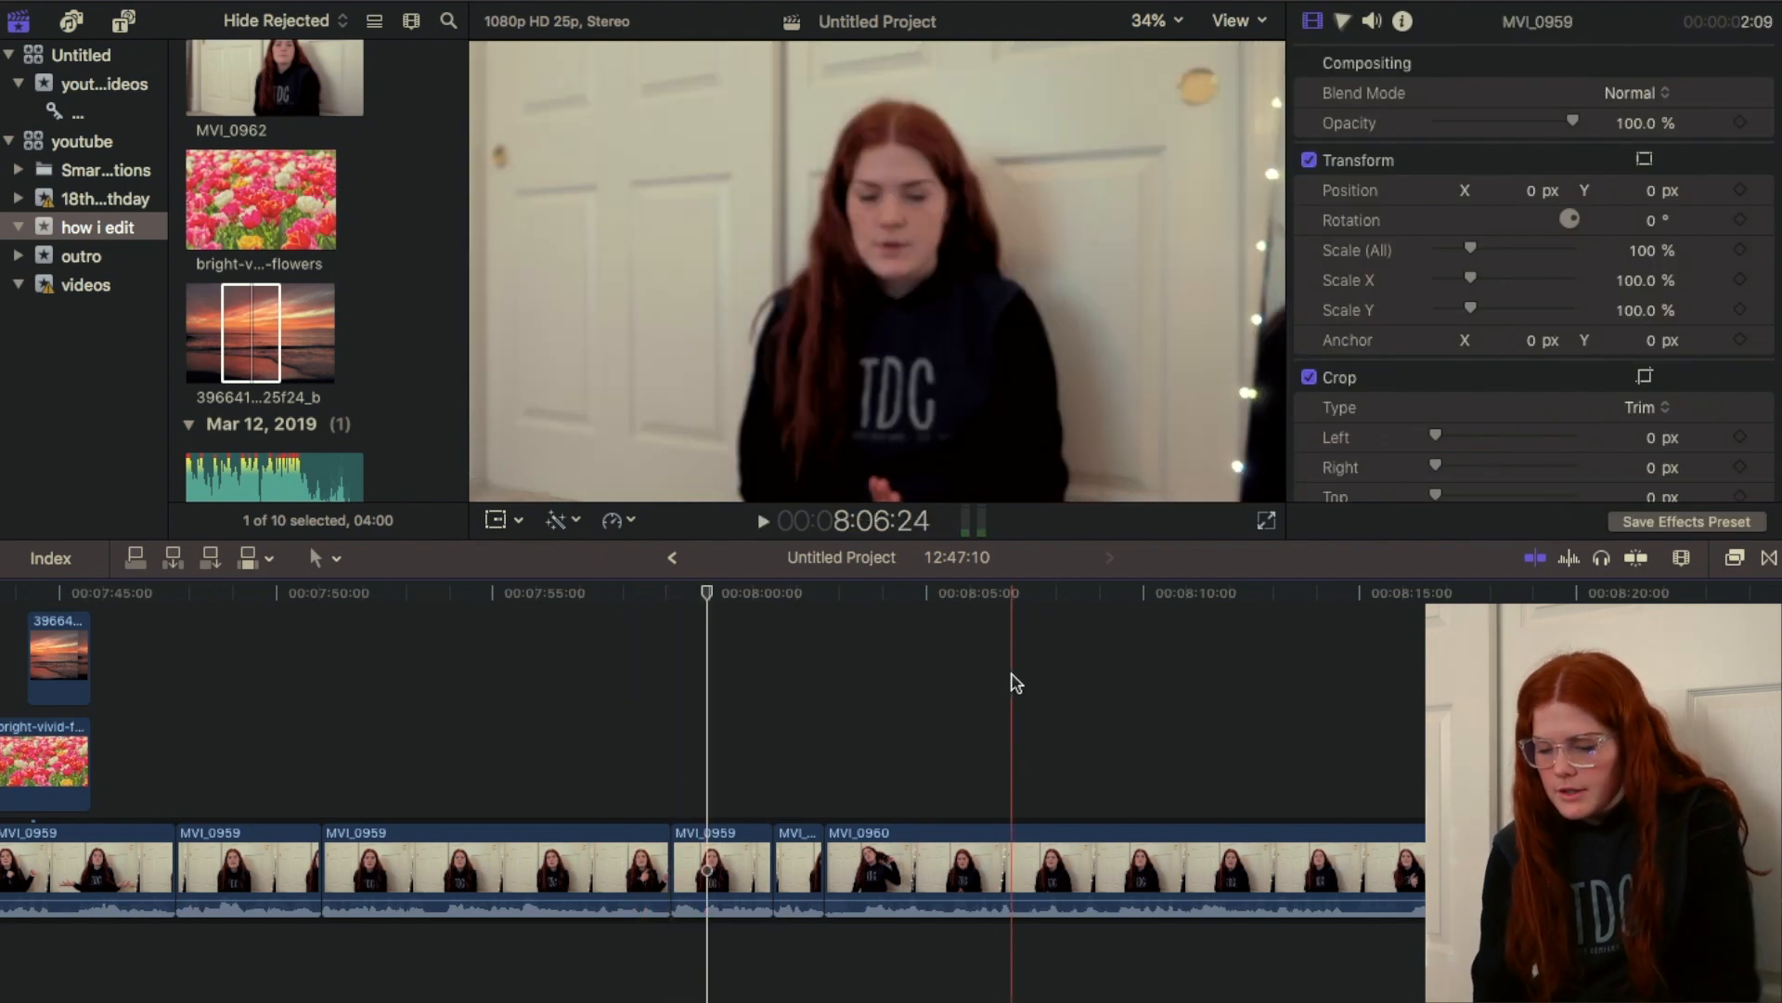
pyautogui.press('space')
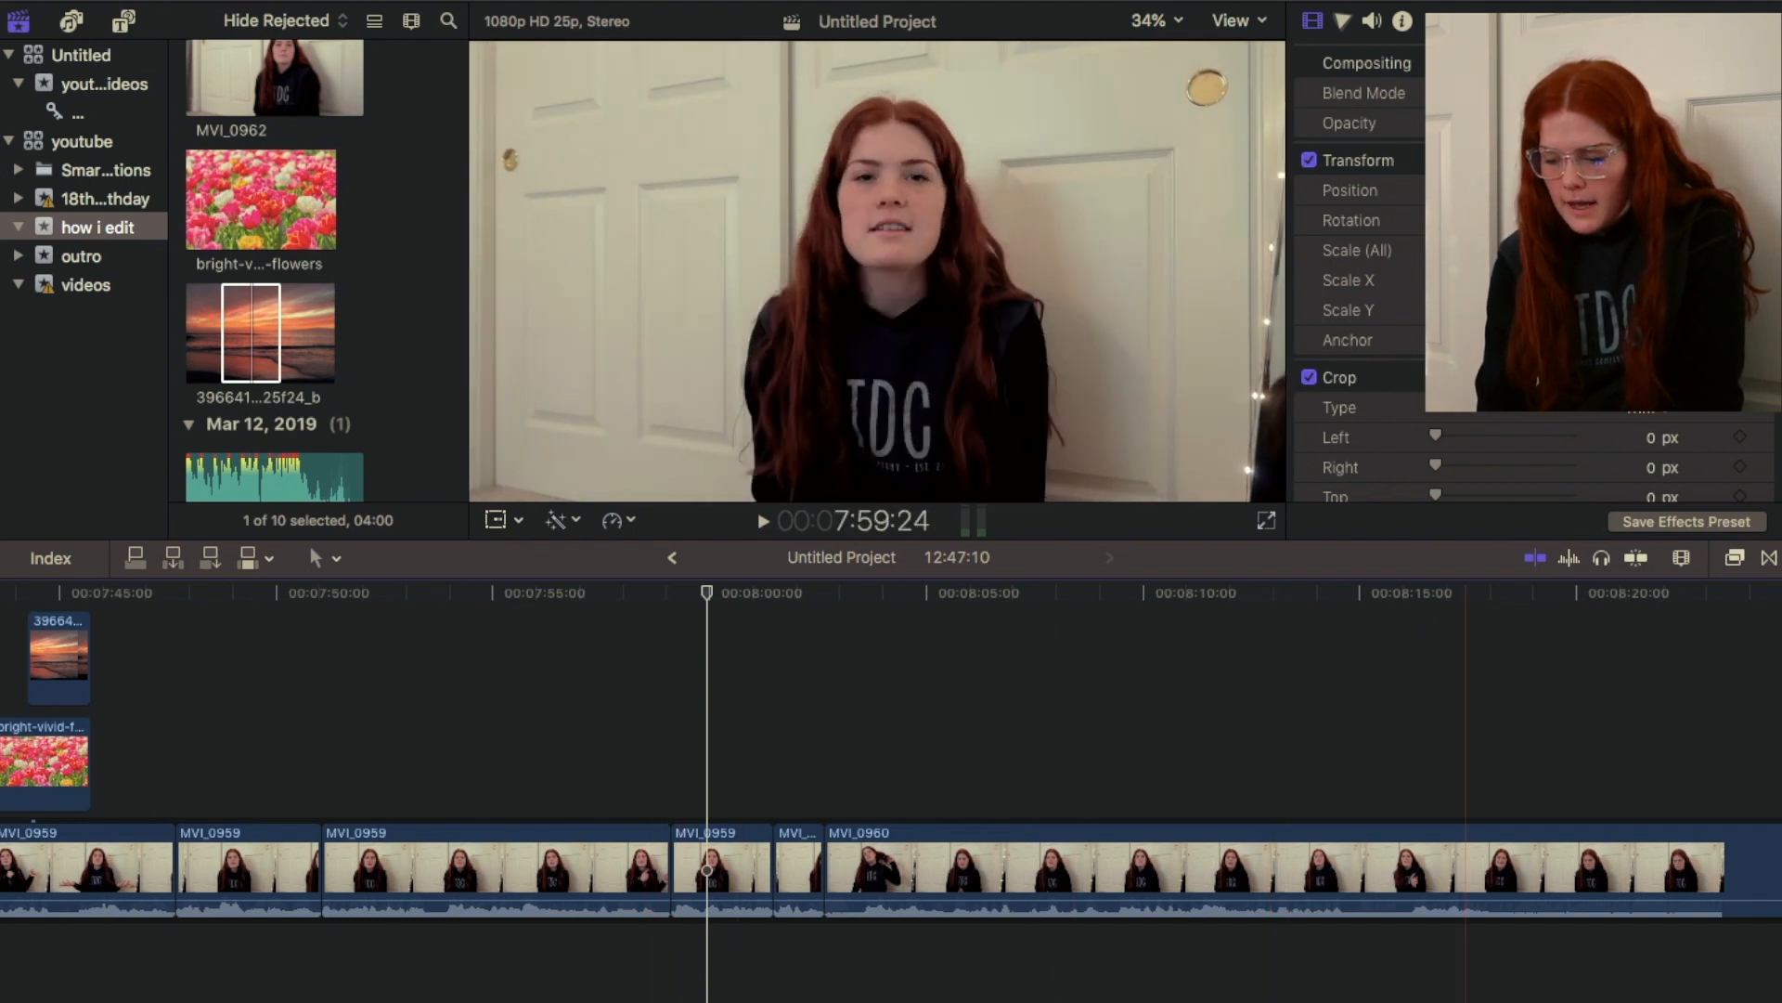
# Step: Add the Slide transition at the cut between the two MVI_0959 clips near 7:59 and play it
pyautogui.click(1768, 560)
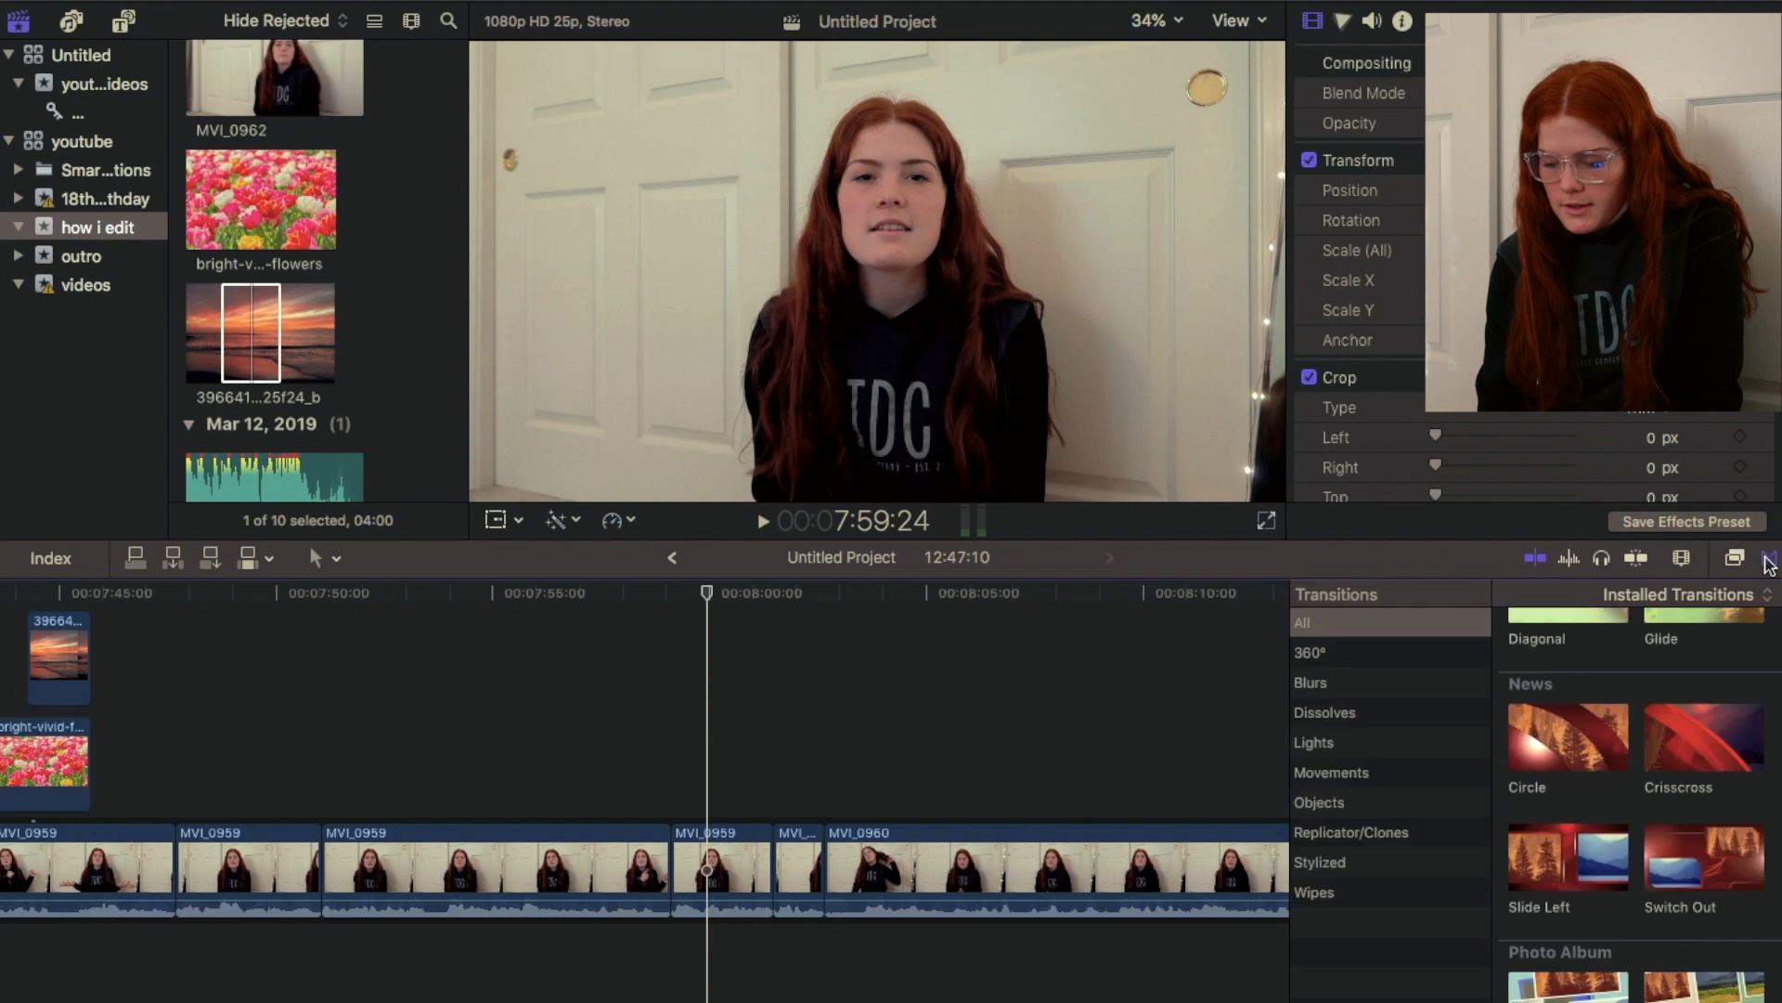
pyautogui.moveTo(1687, 770); pyautogui.dragTo(668, 865)
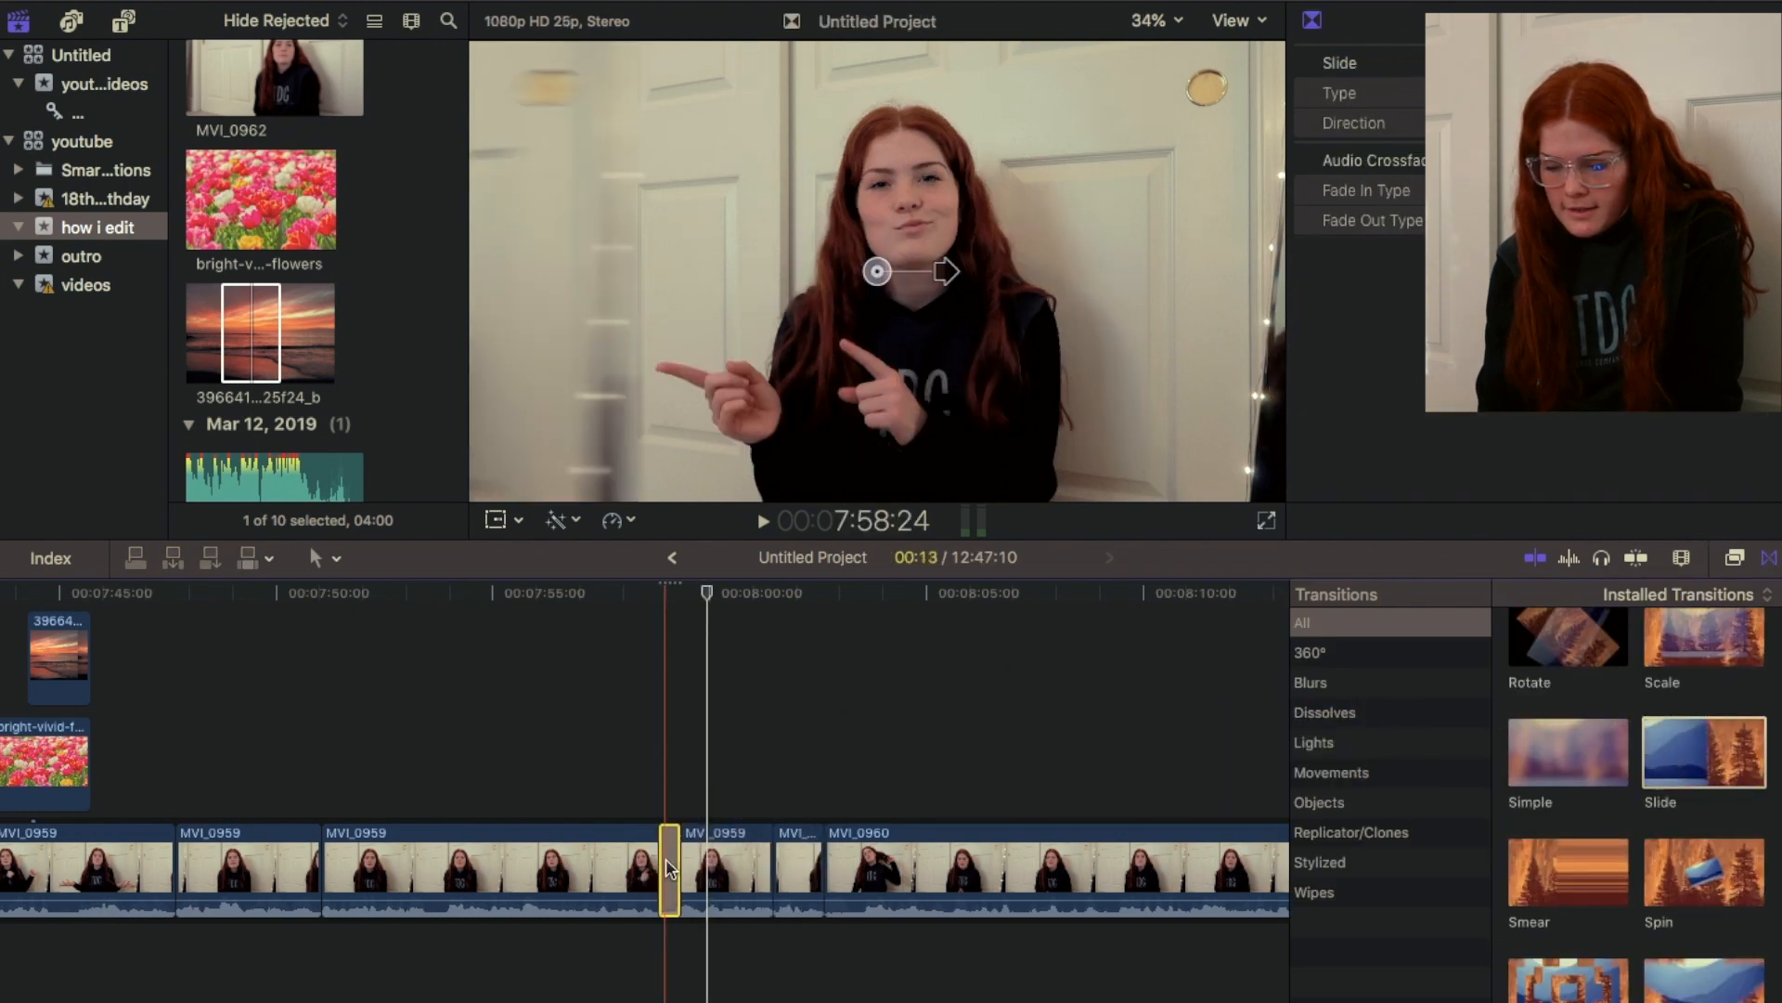
pyautogui.press('space')
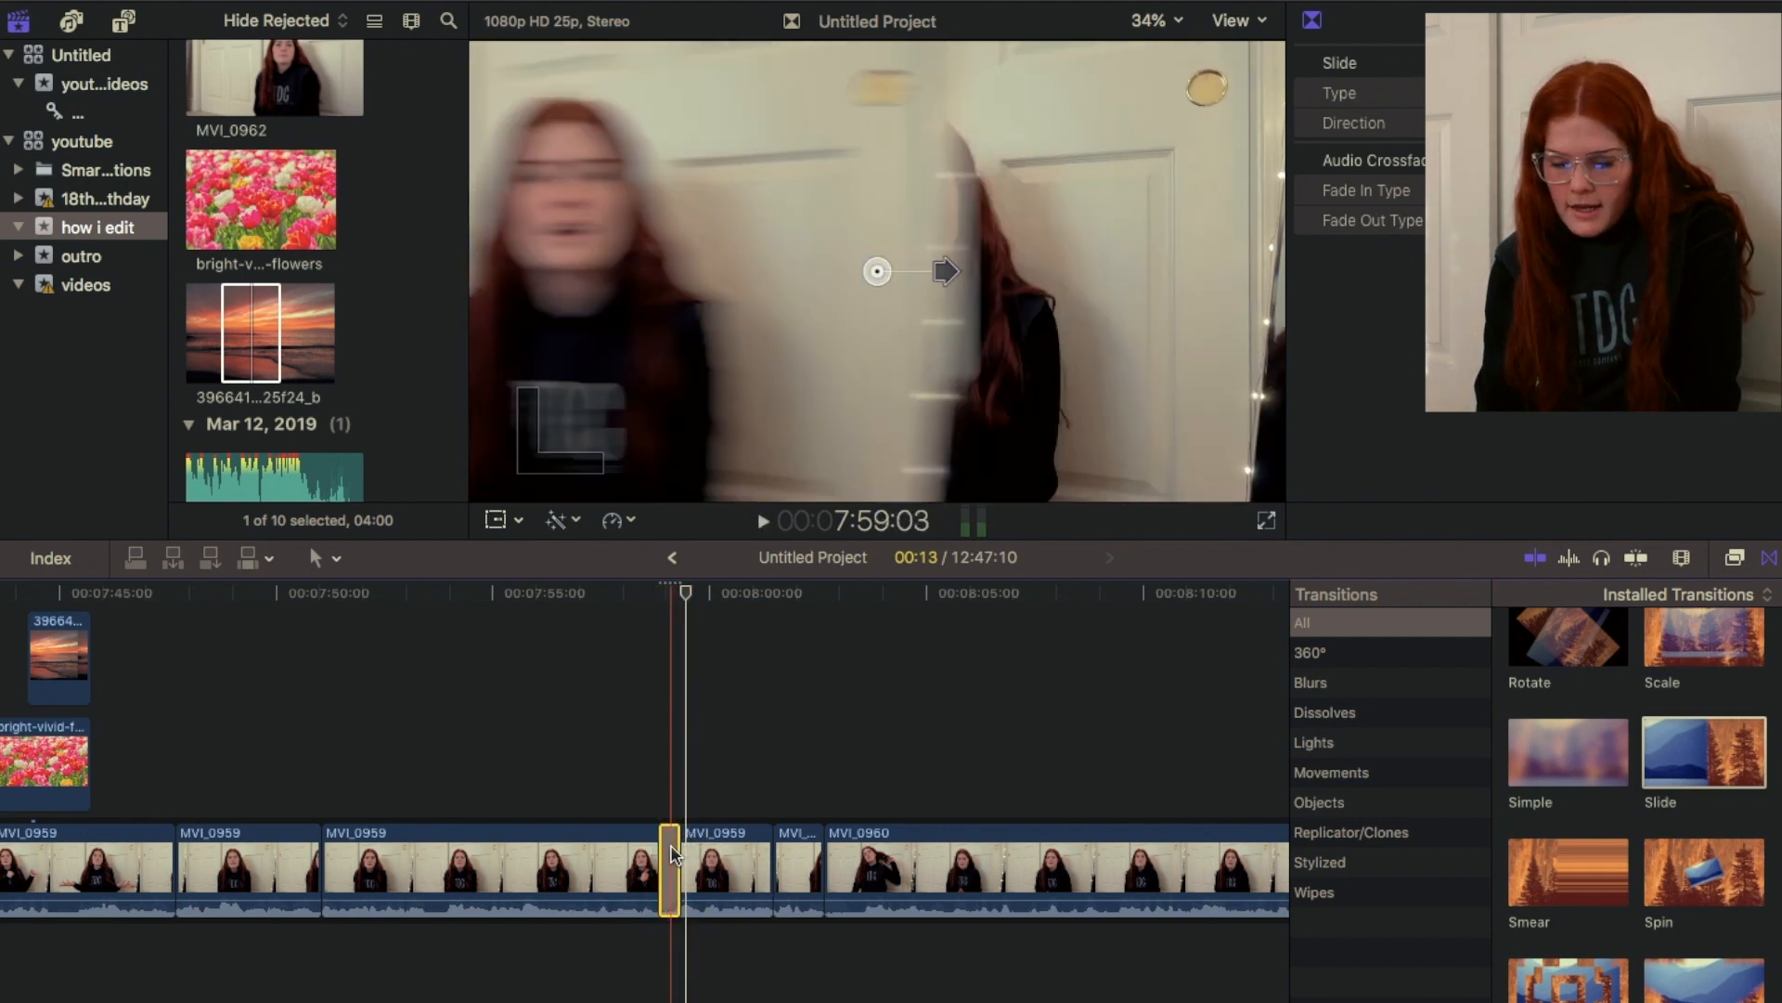
pyautogui.press('space')
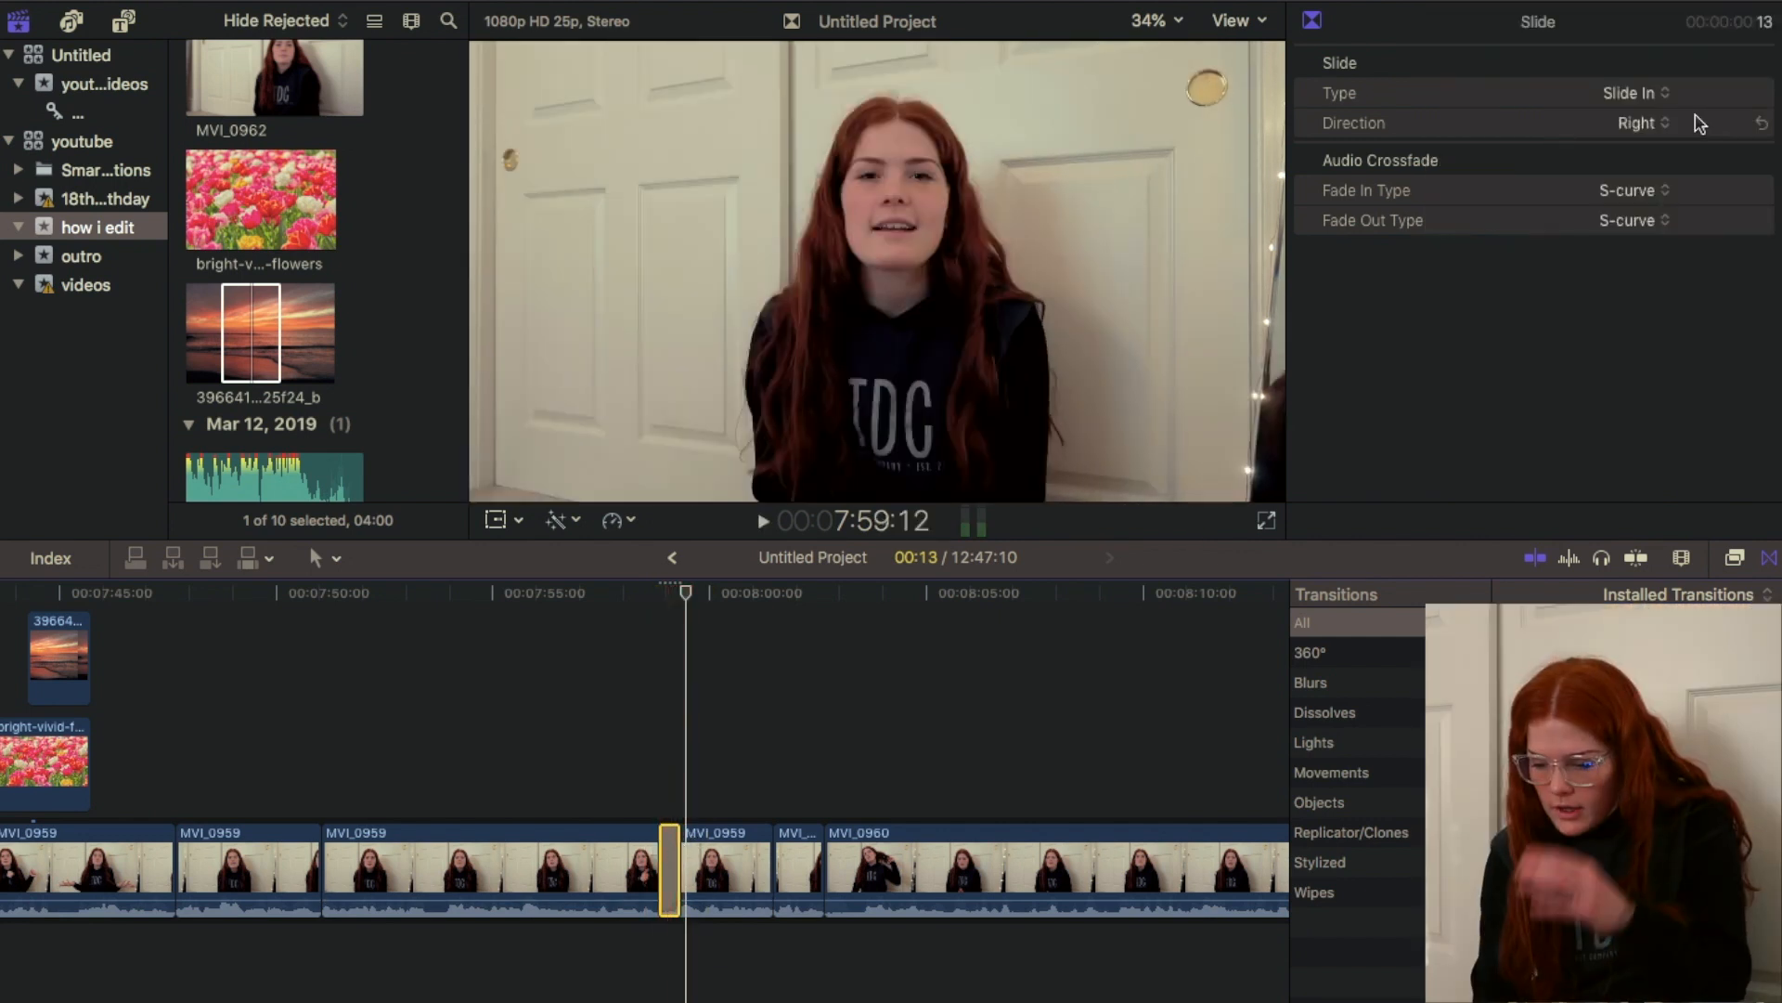
# Step: Set the Slide transition's direction to Left, play it and shorten the transition to 12 frames
pyautogui.press('ctrl+super+5')
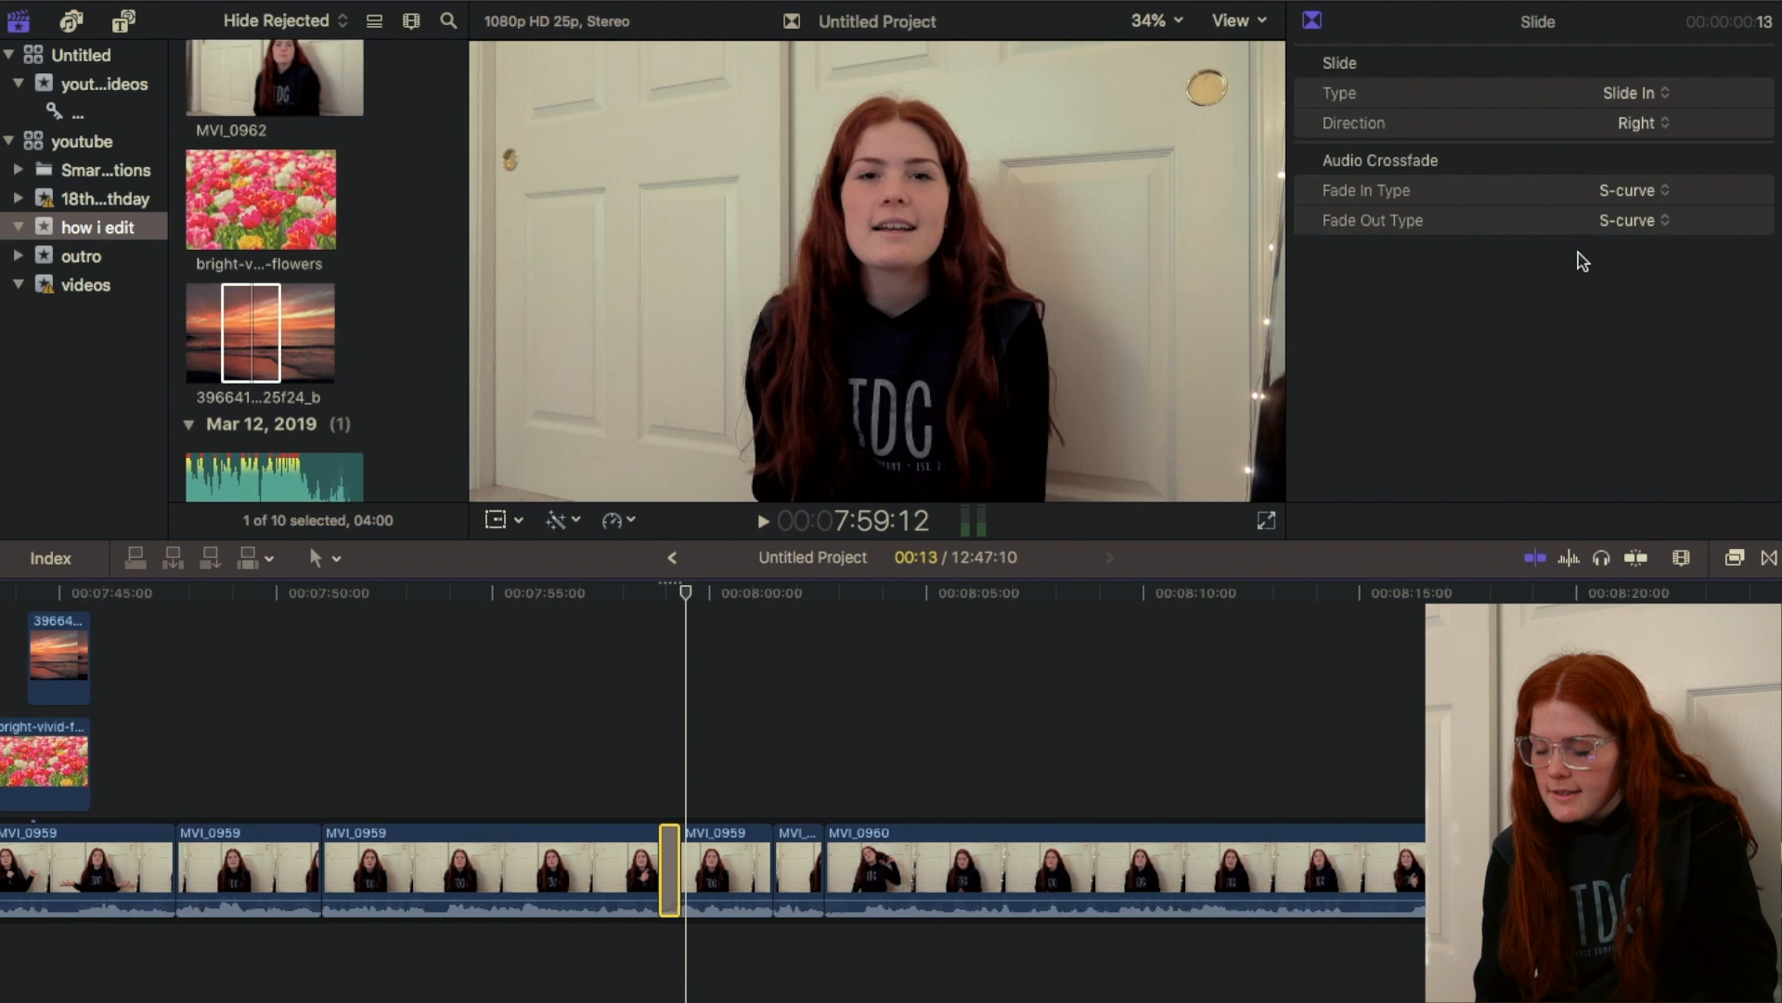
pyautogui.click(1635, 124)
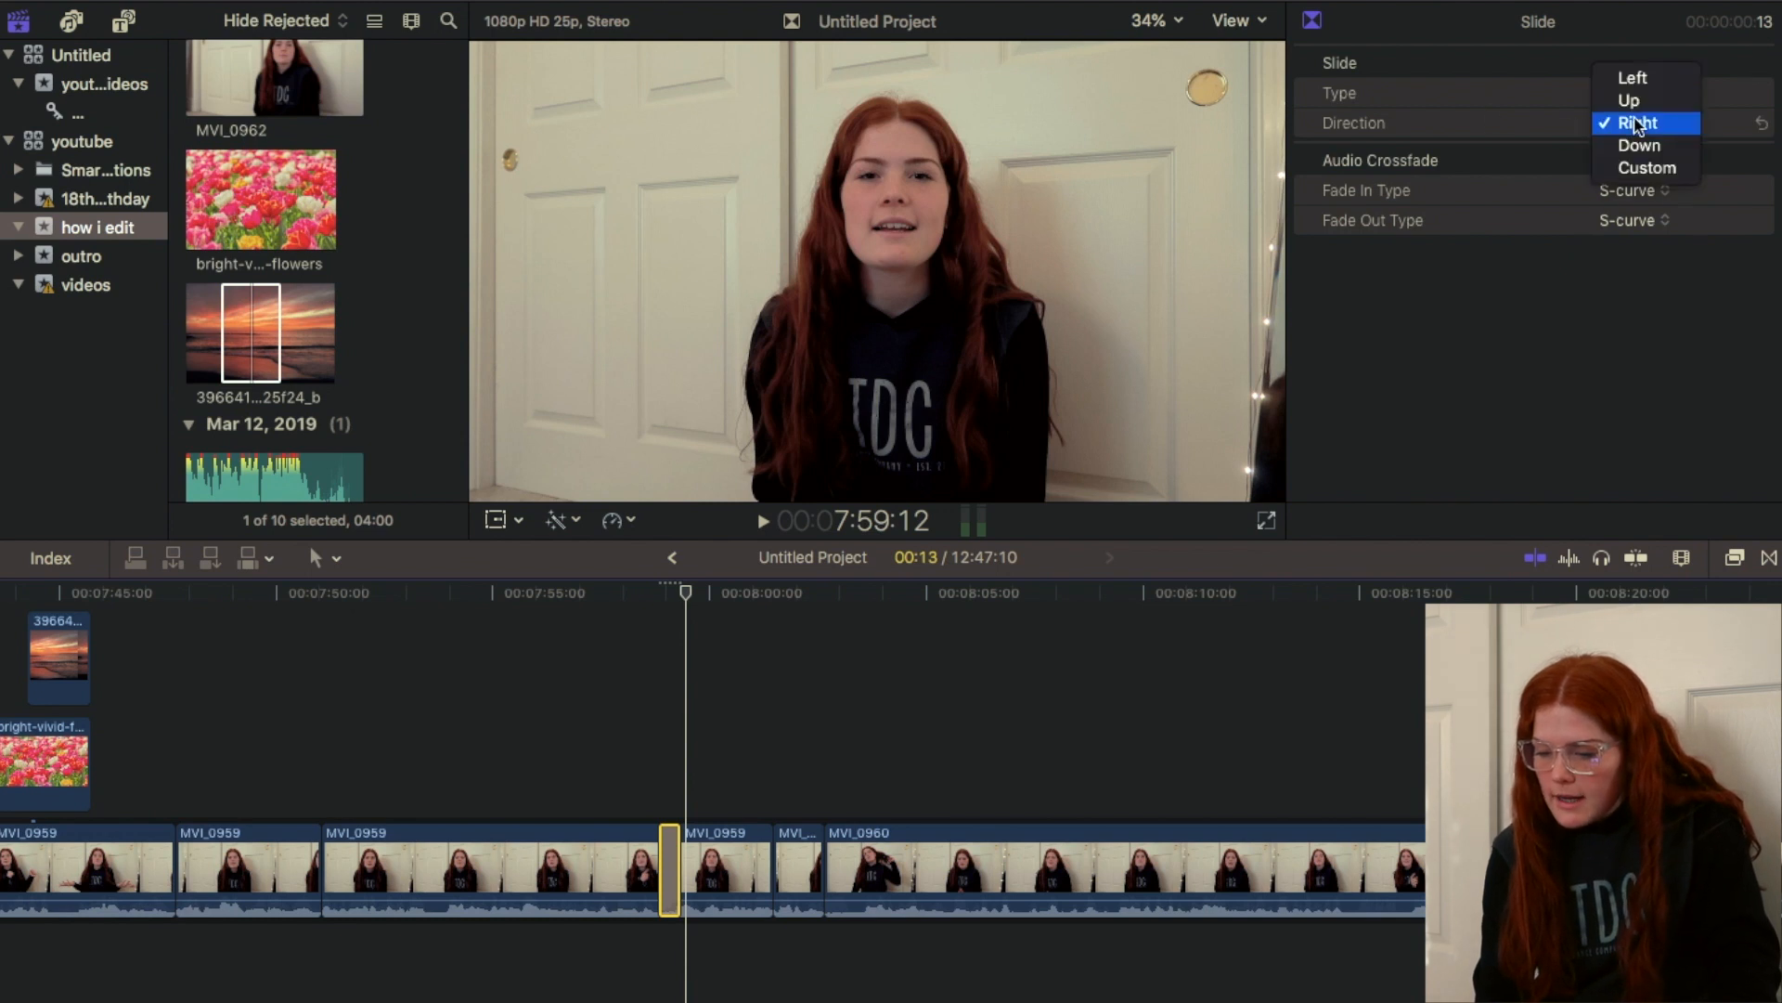
pyautogui.click(1626, 87)
pyautogui.click(1643, 124)
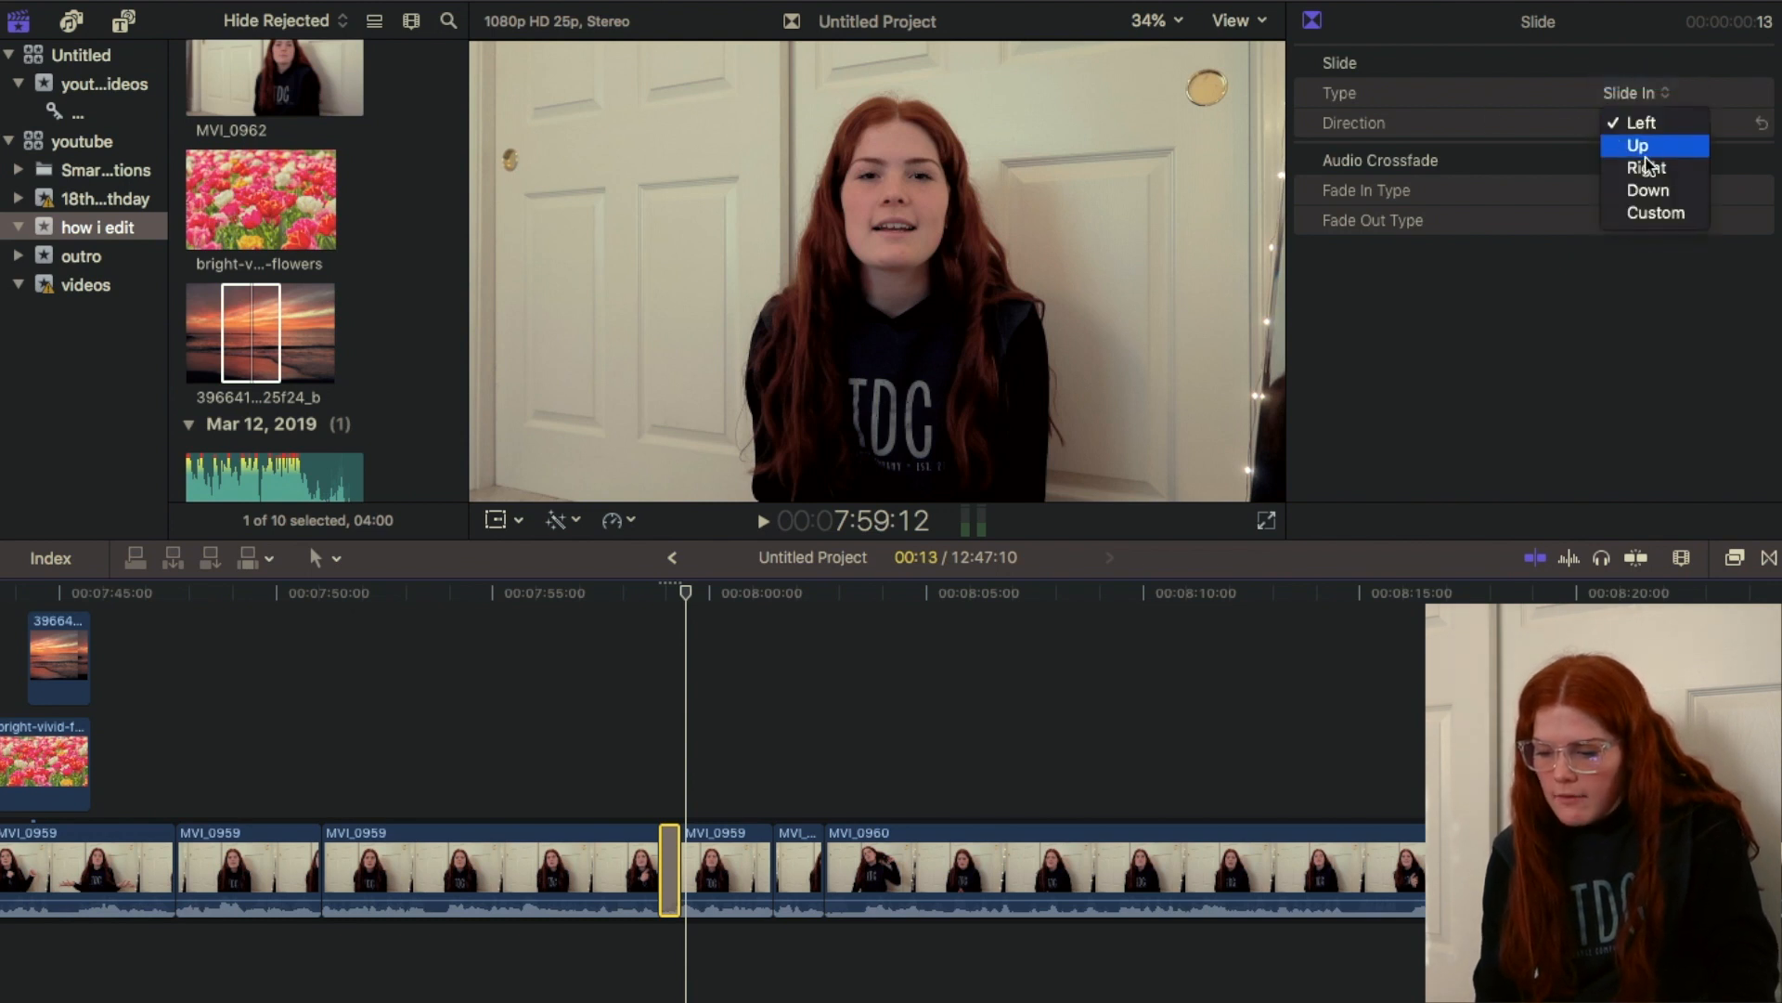
pyautogui.click(1641, 124)
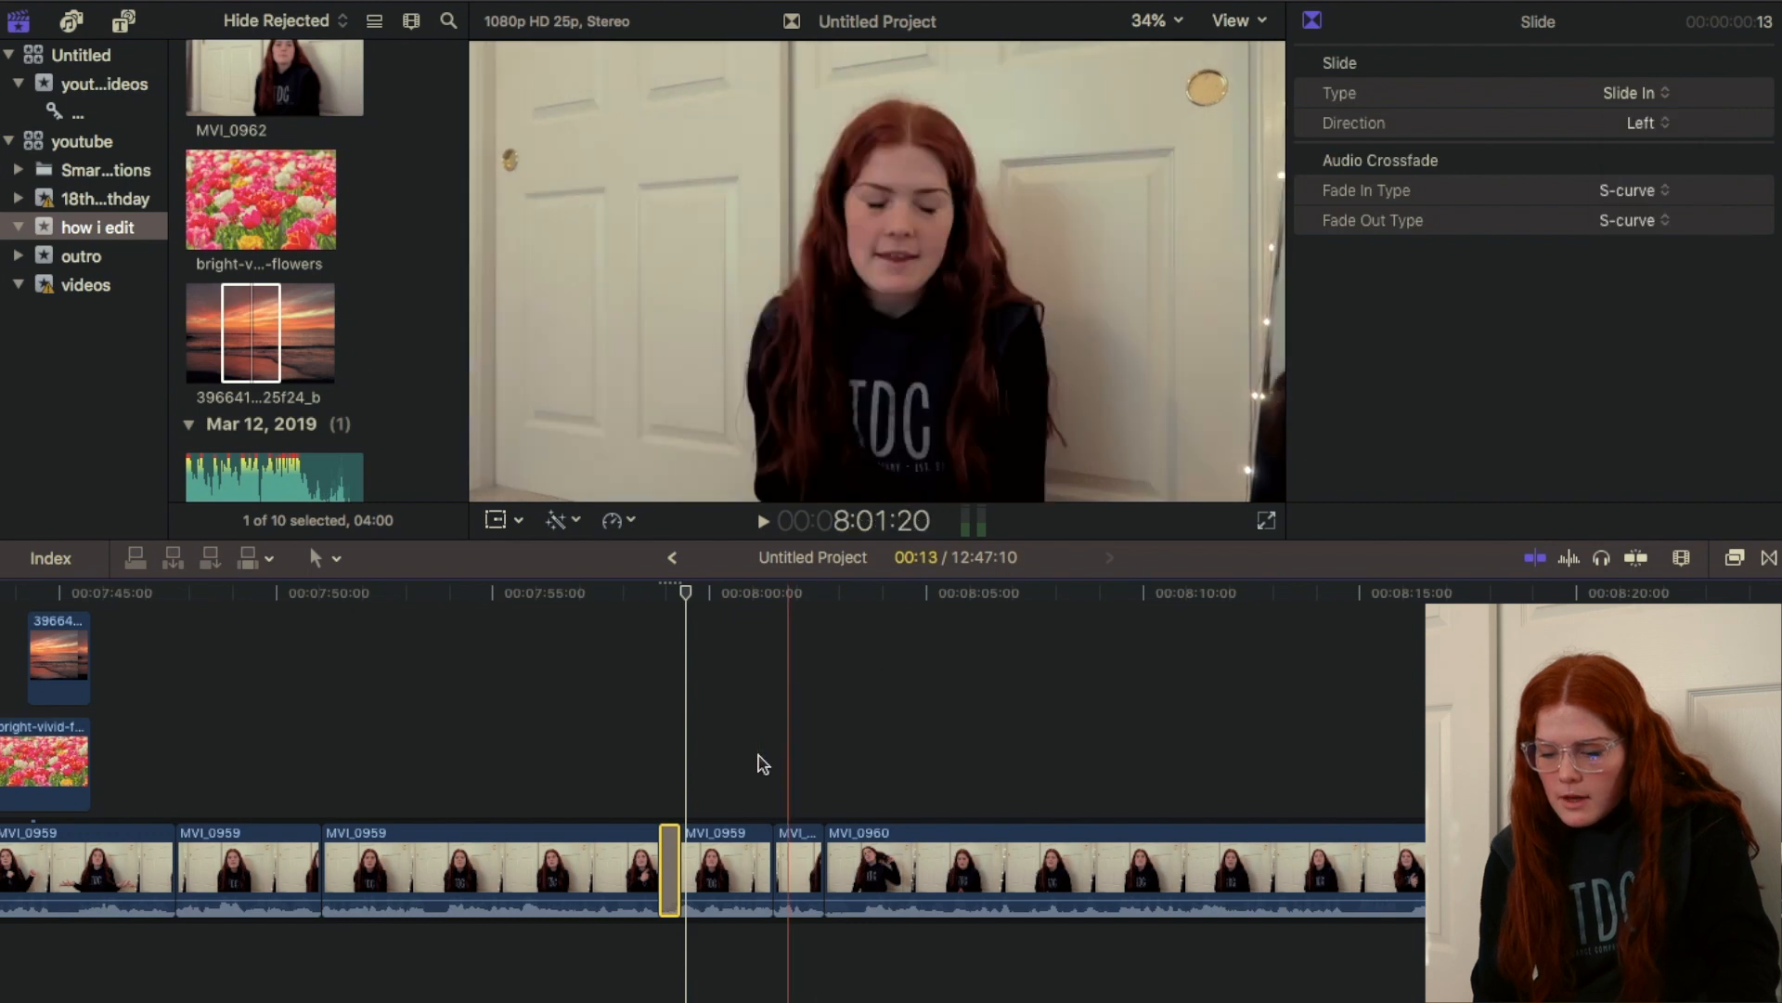
pyautogui.press('space')
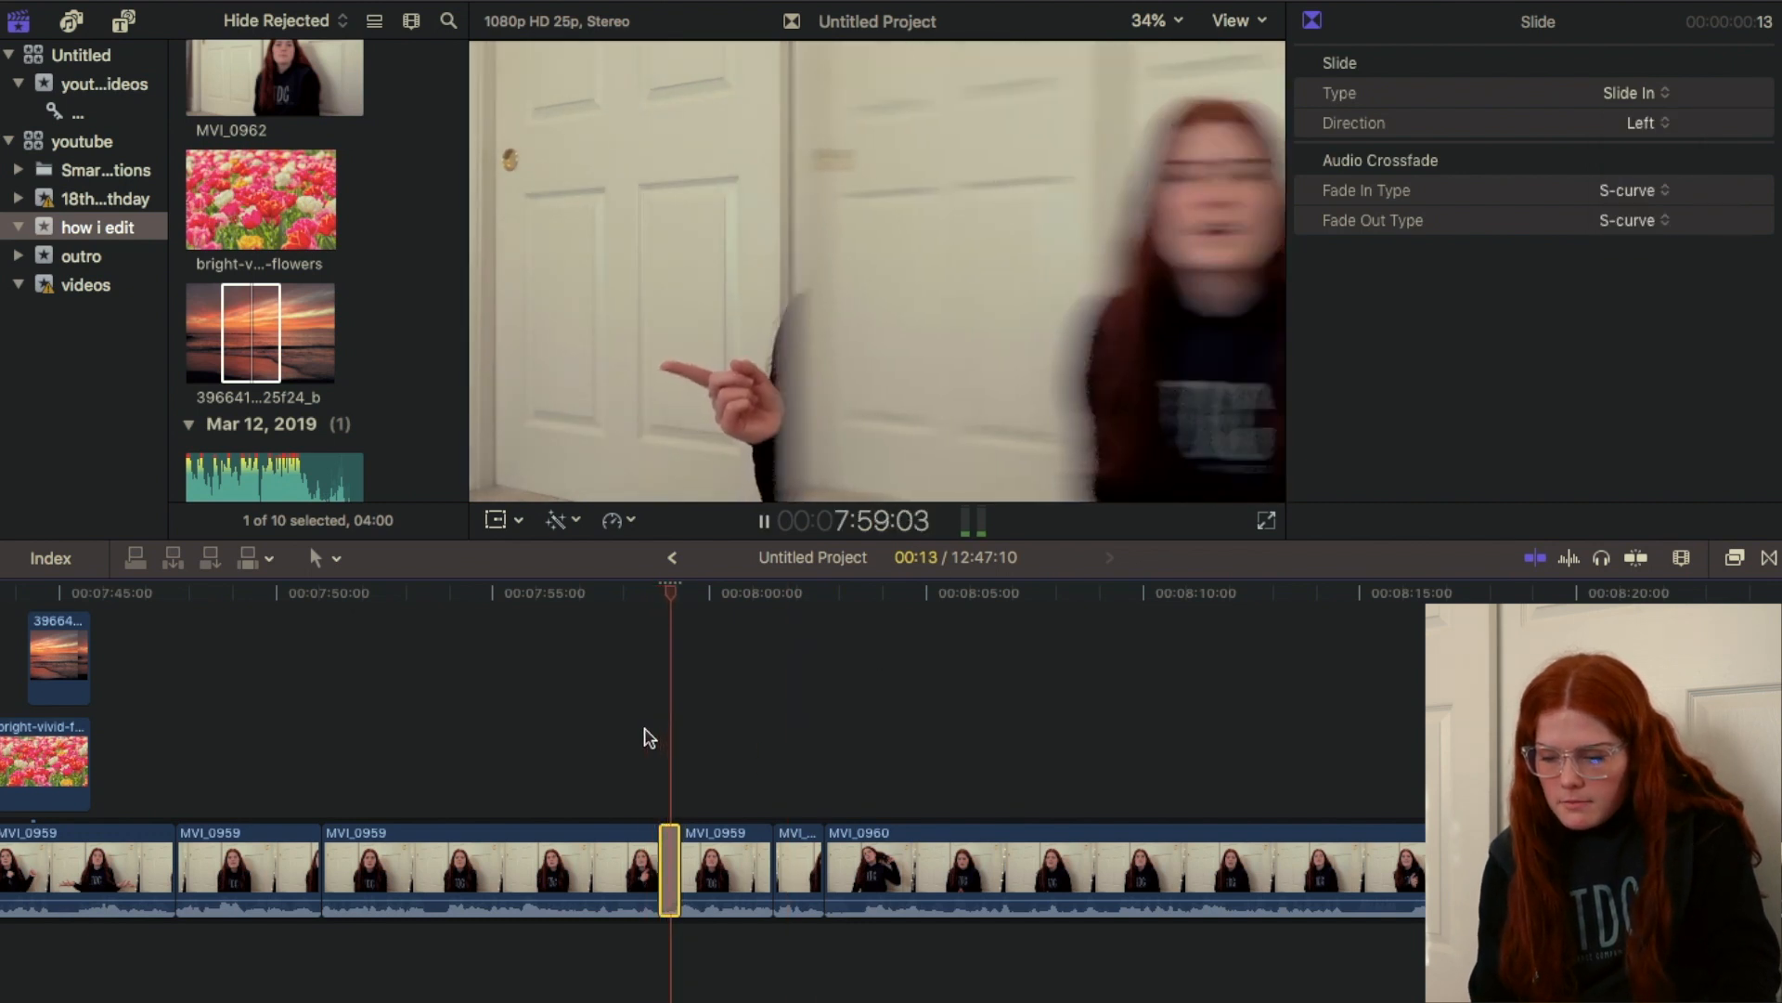
pyautogui.press('space')
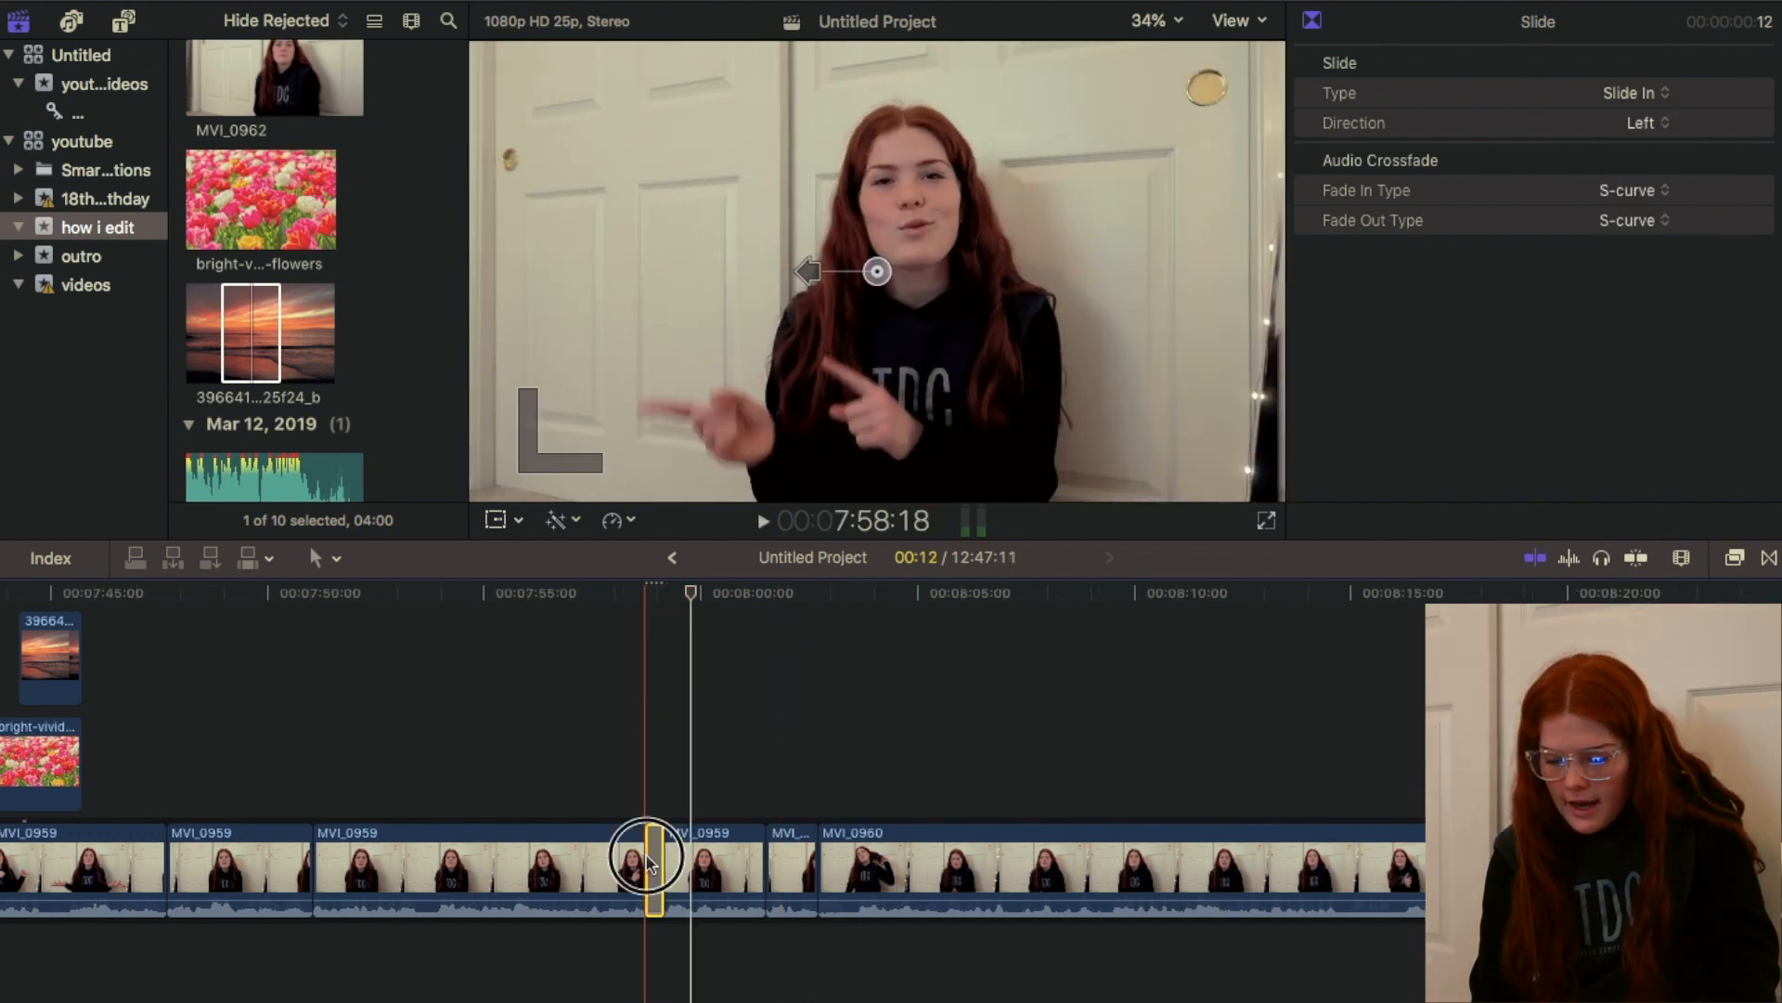
pyautogui.moveTo(650, 863); pyautogui.dragTo(650, 863)
# Step: Search the sound effects for swish, preview Swish 2, attach it beneath the Slide transition and play the section
pyautogui.click(74, 21)
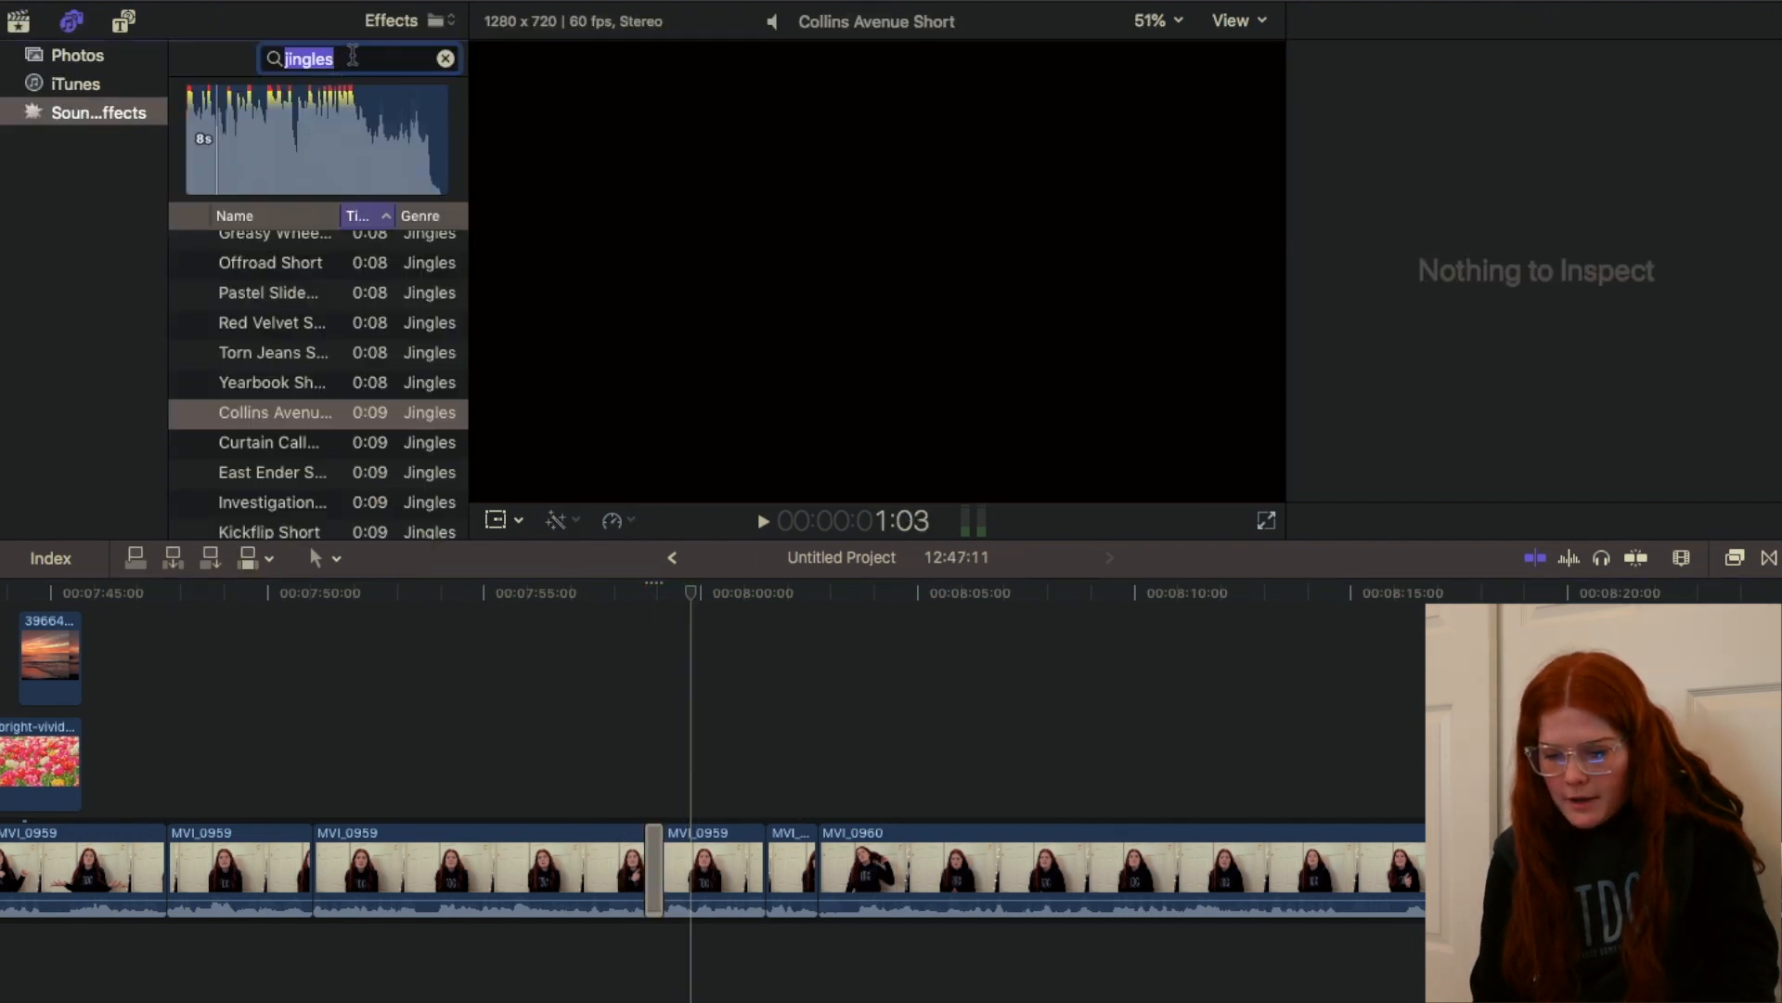
pyautogui.click(289, 59)
pyautogui.write('swish')
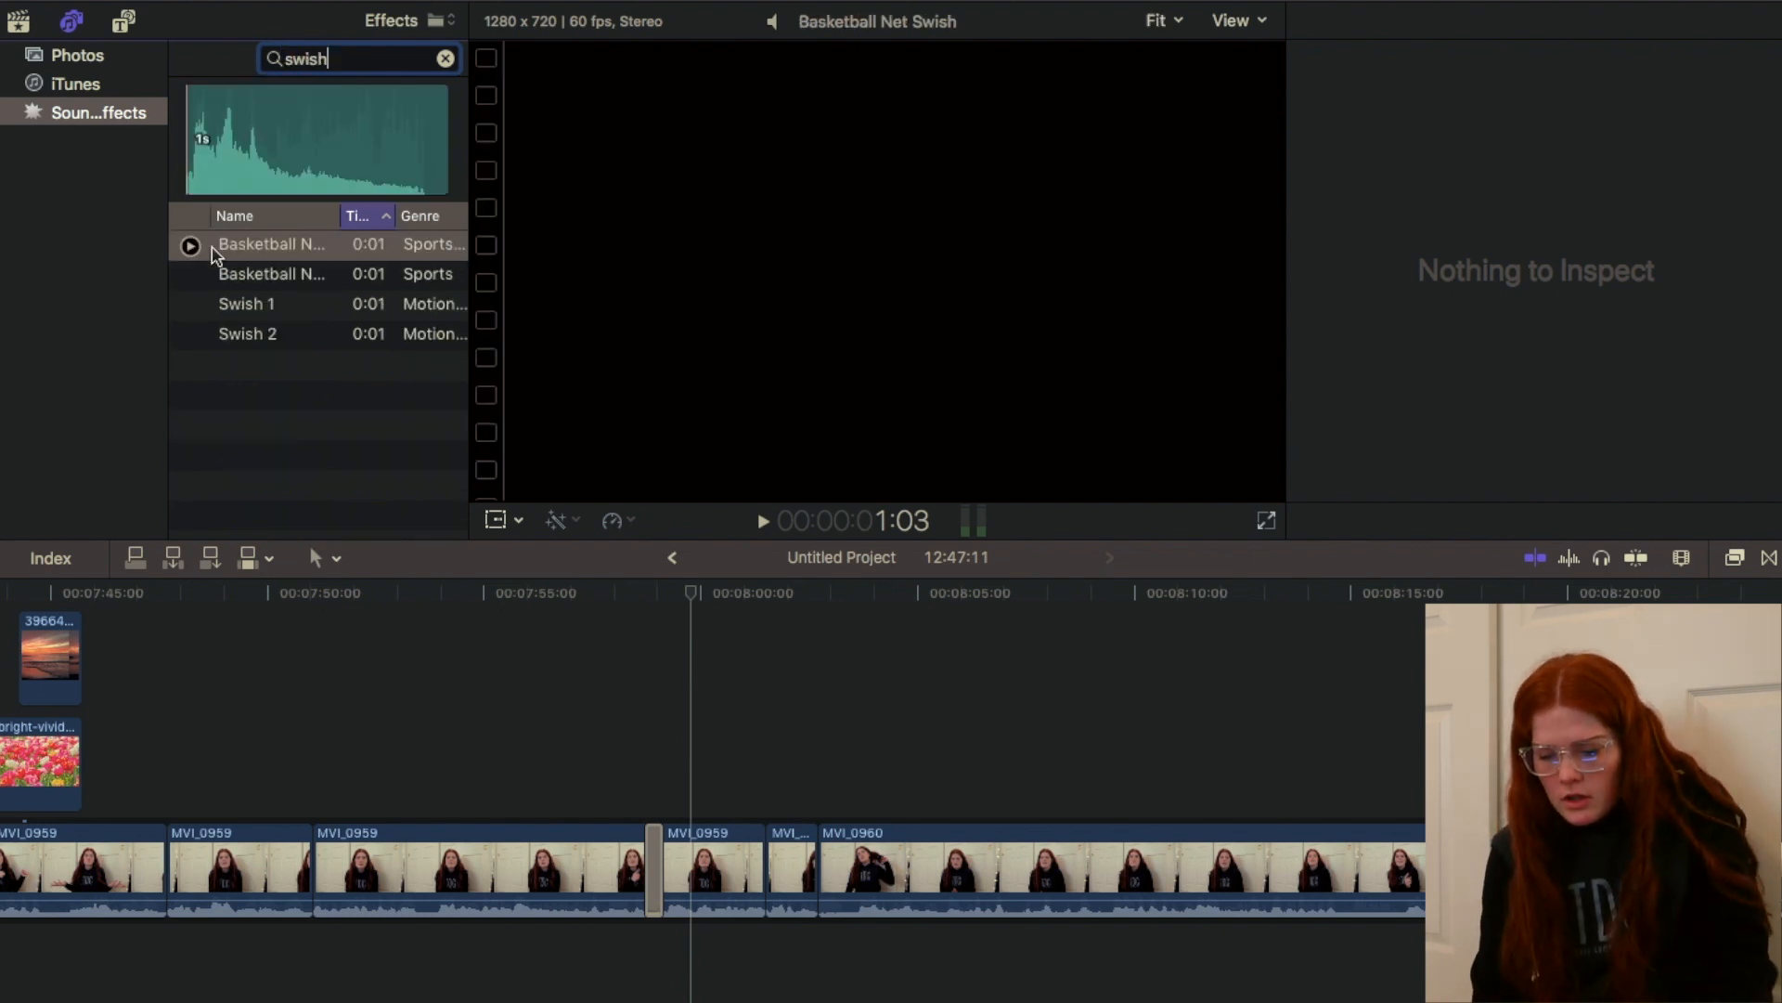
pyautogui.click(190, 336)
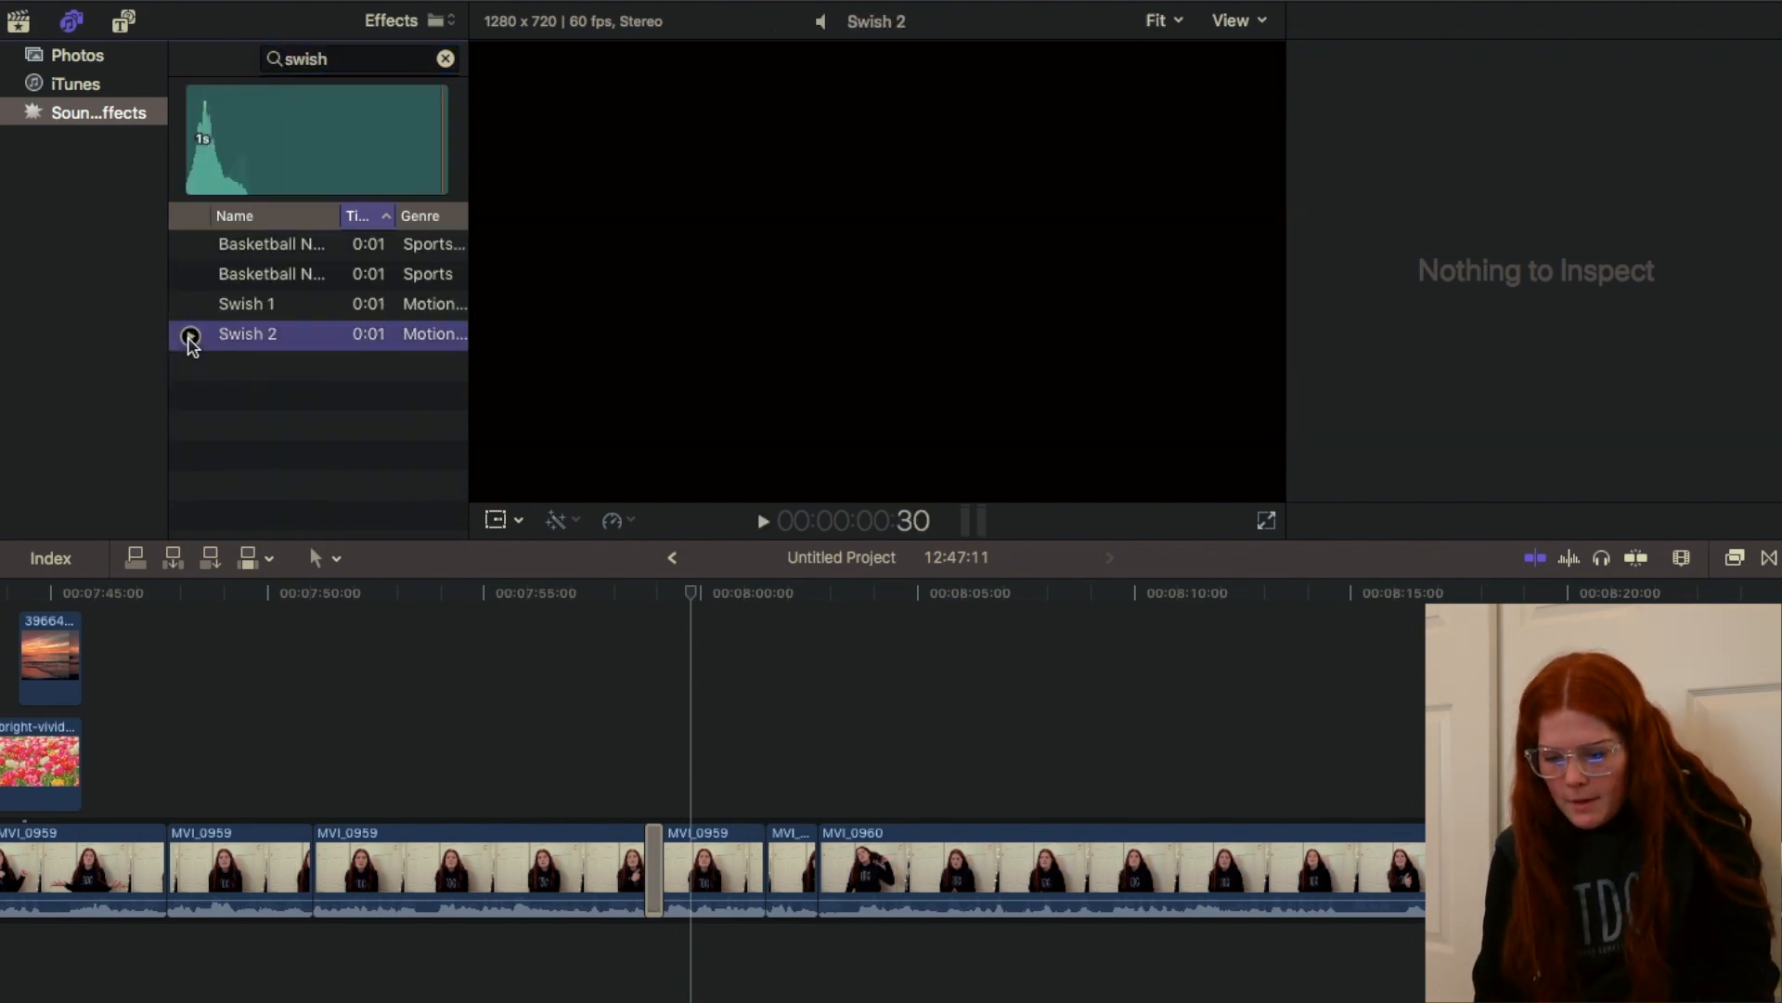
pyautogui.moveTo(422, 548); pyautogui.dragTo(654, 977)
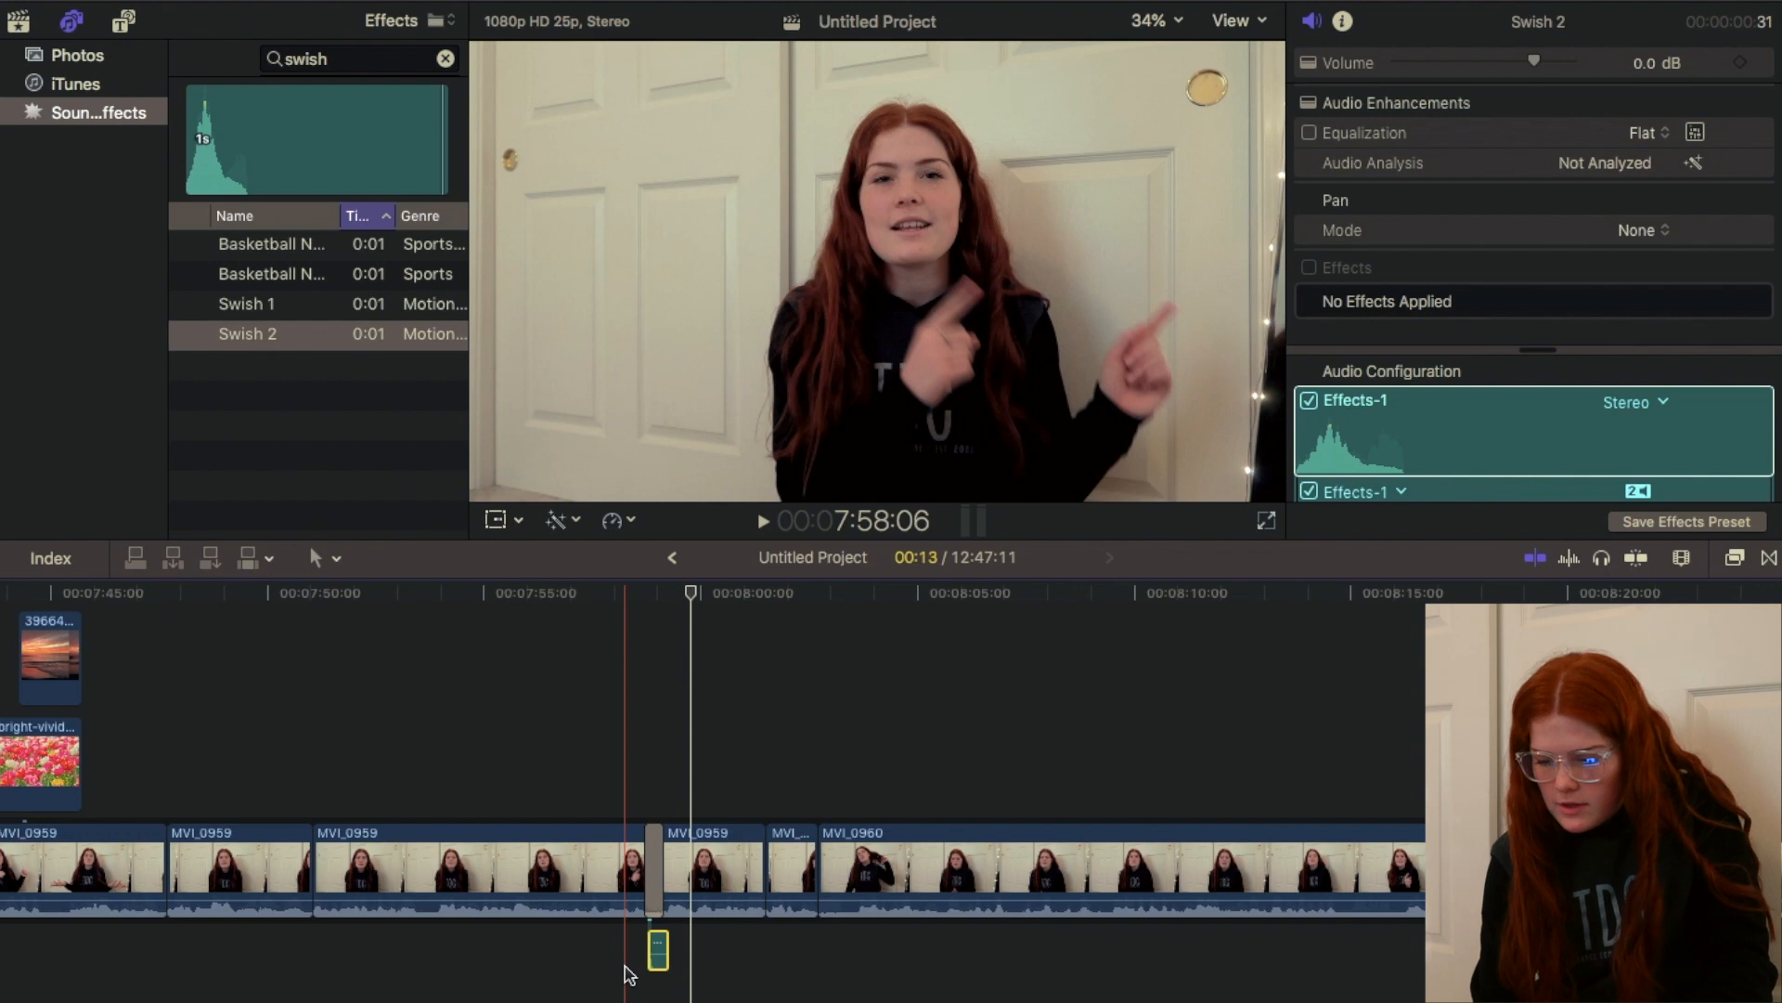
pyautogui.press('space')
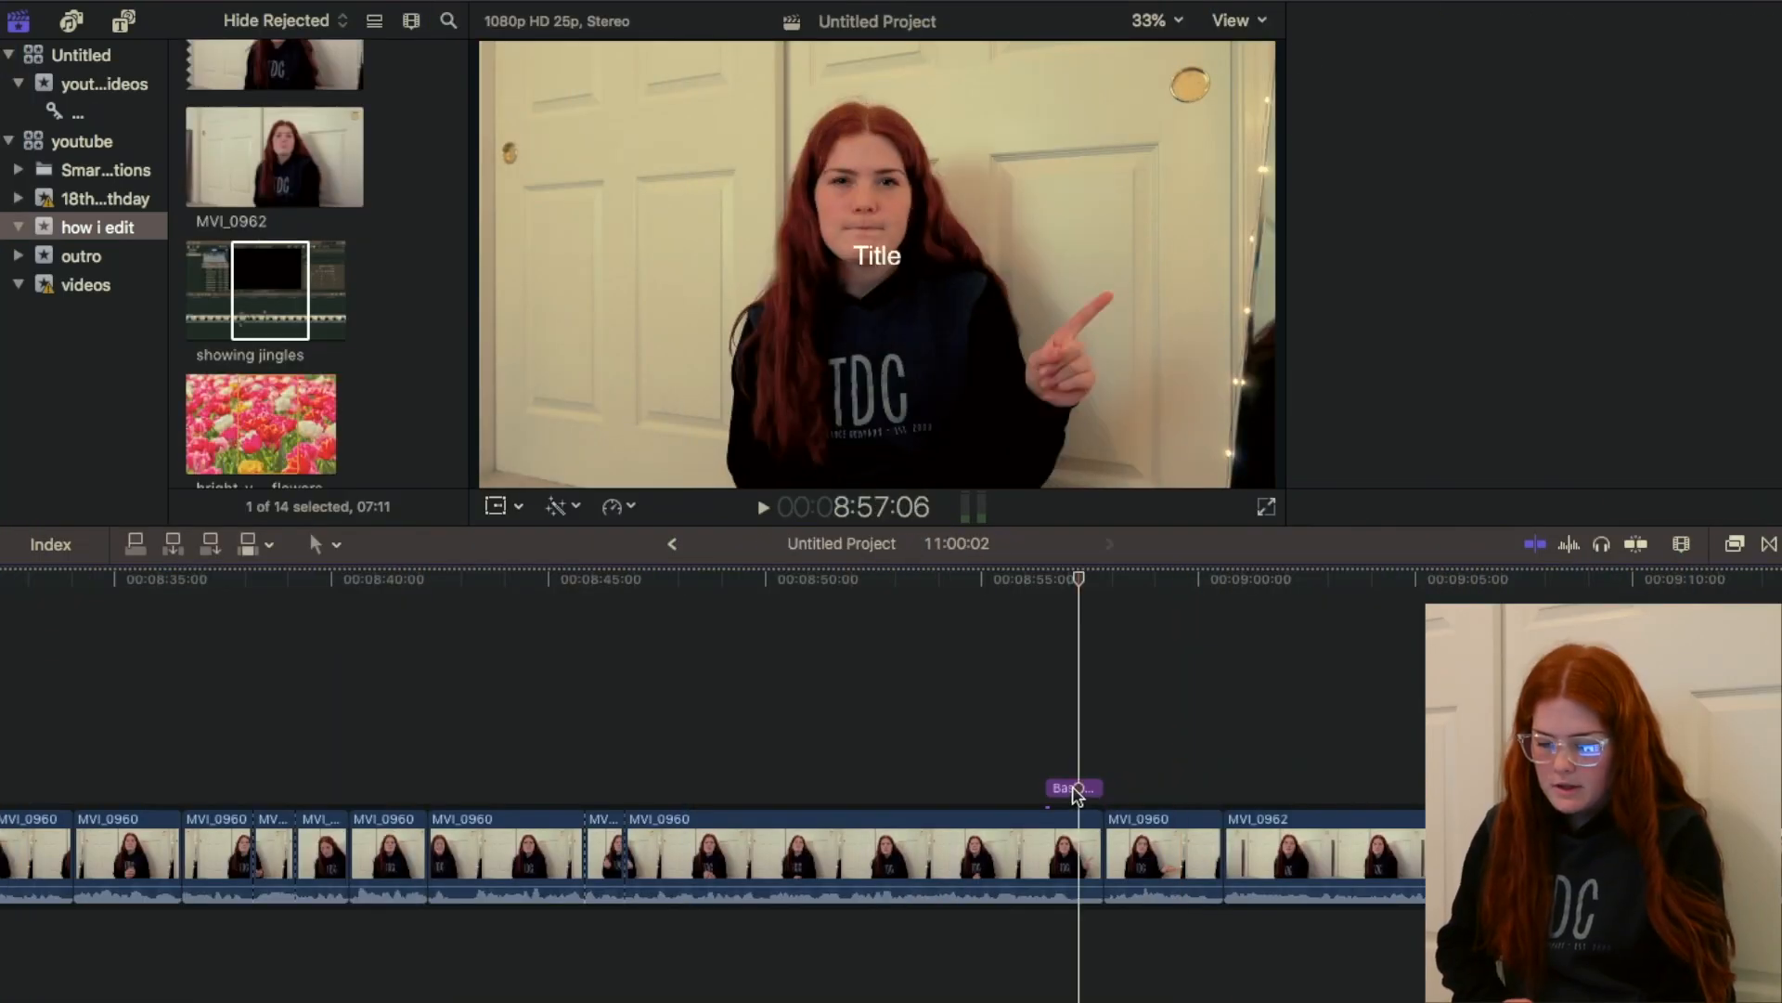
# Step: Change the Basic Title at 8:57 to "like this video!" in bold italic and move it above the raised finger, about X 599, Y -41 px
pyautogui.click(1075, 789)
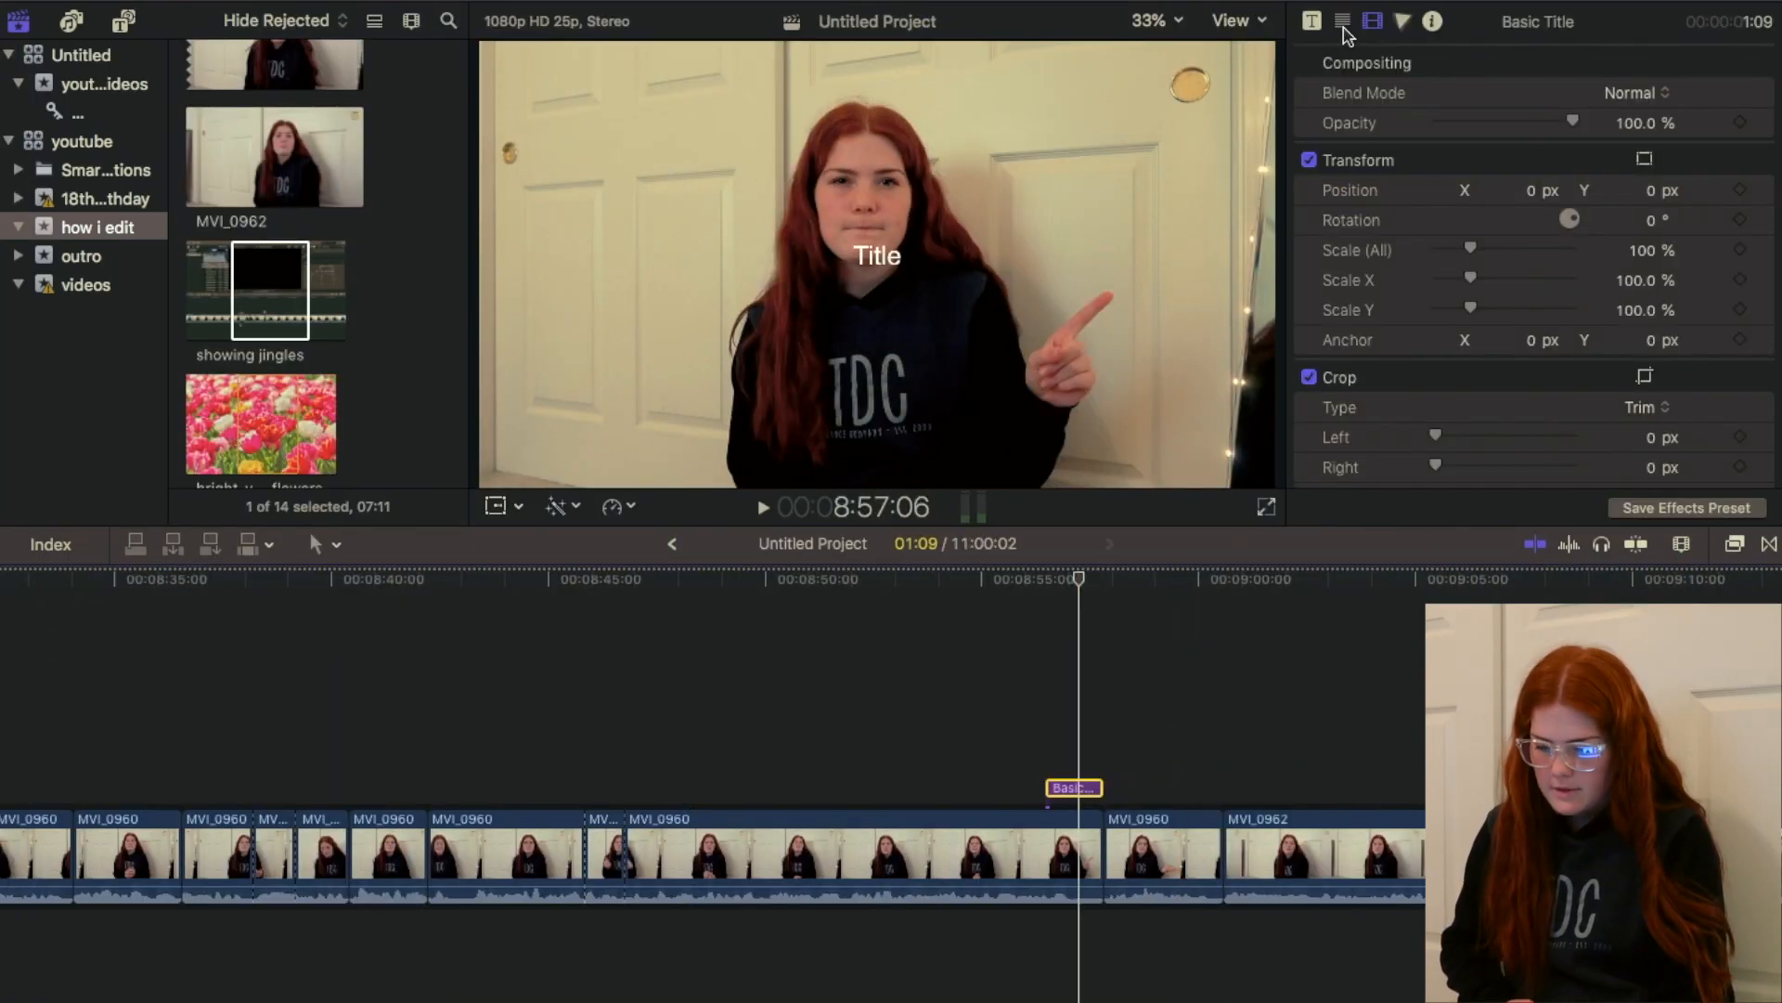
pyautogui.click(1343, 22)
pyautogui.doubleClick(1360, 138)
pyautogui.write('li')
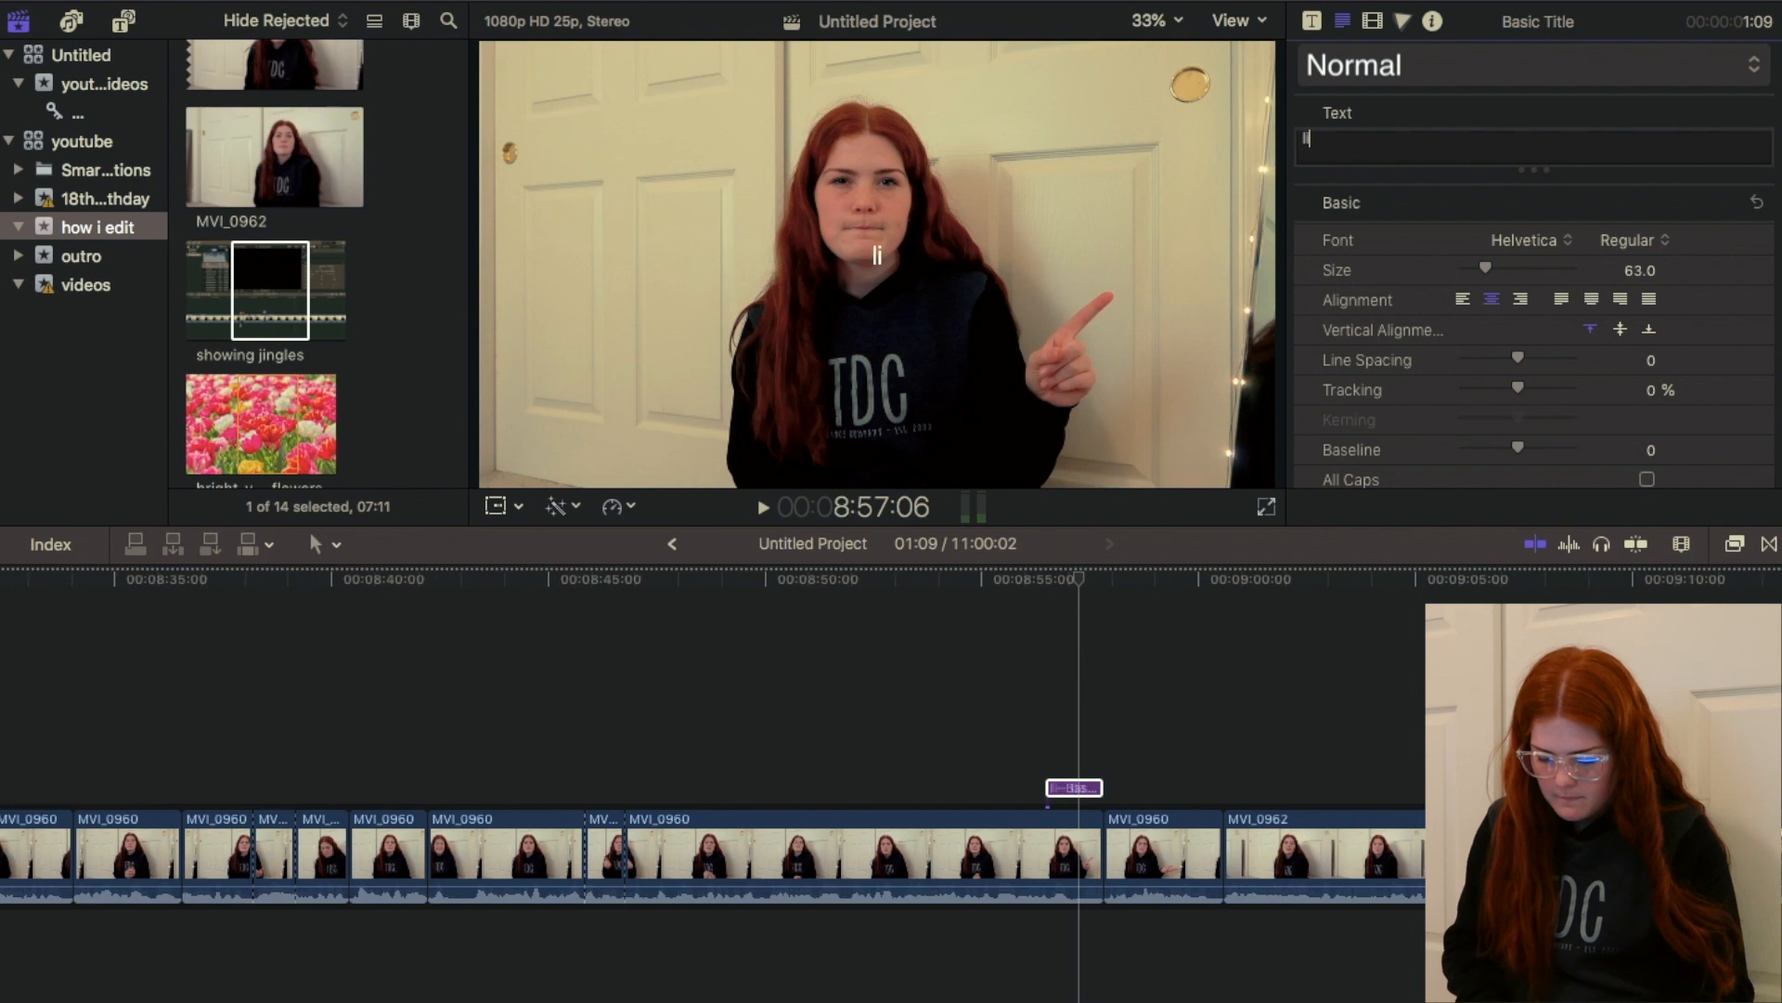
pyautogui.write('ke this video')
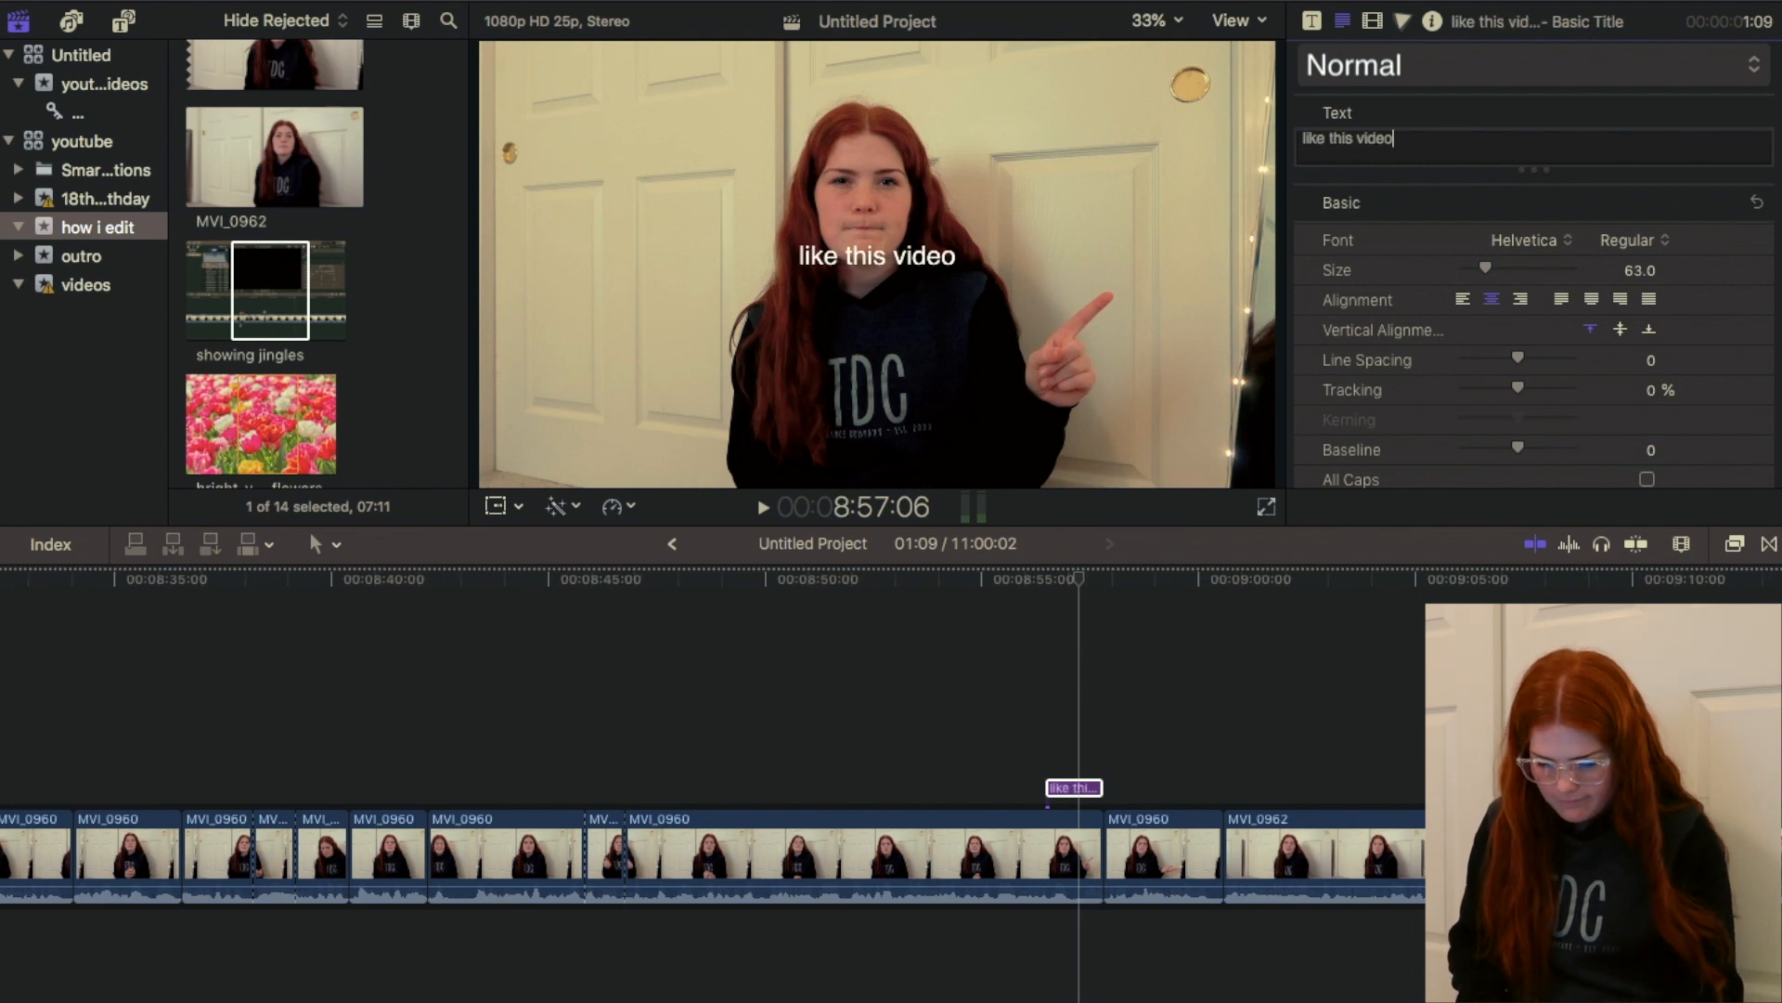
pyautogui.write('!')
pyautogui.moveTo(873, 264); pyautogui.dragTo(1128, 273)
pyautogui.scroll(-10, 1659, 358)
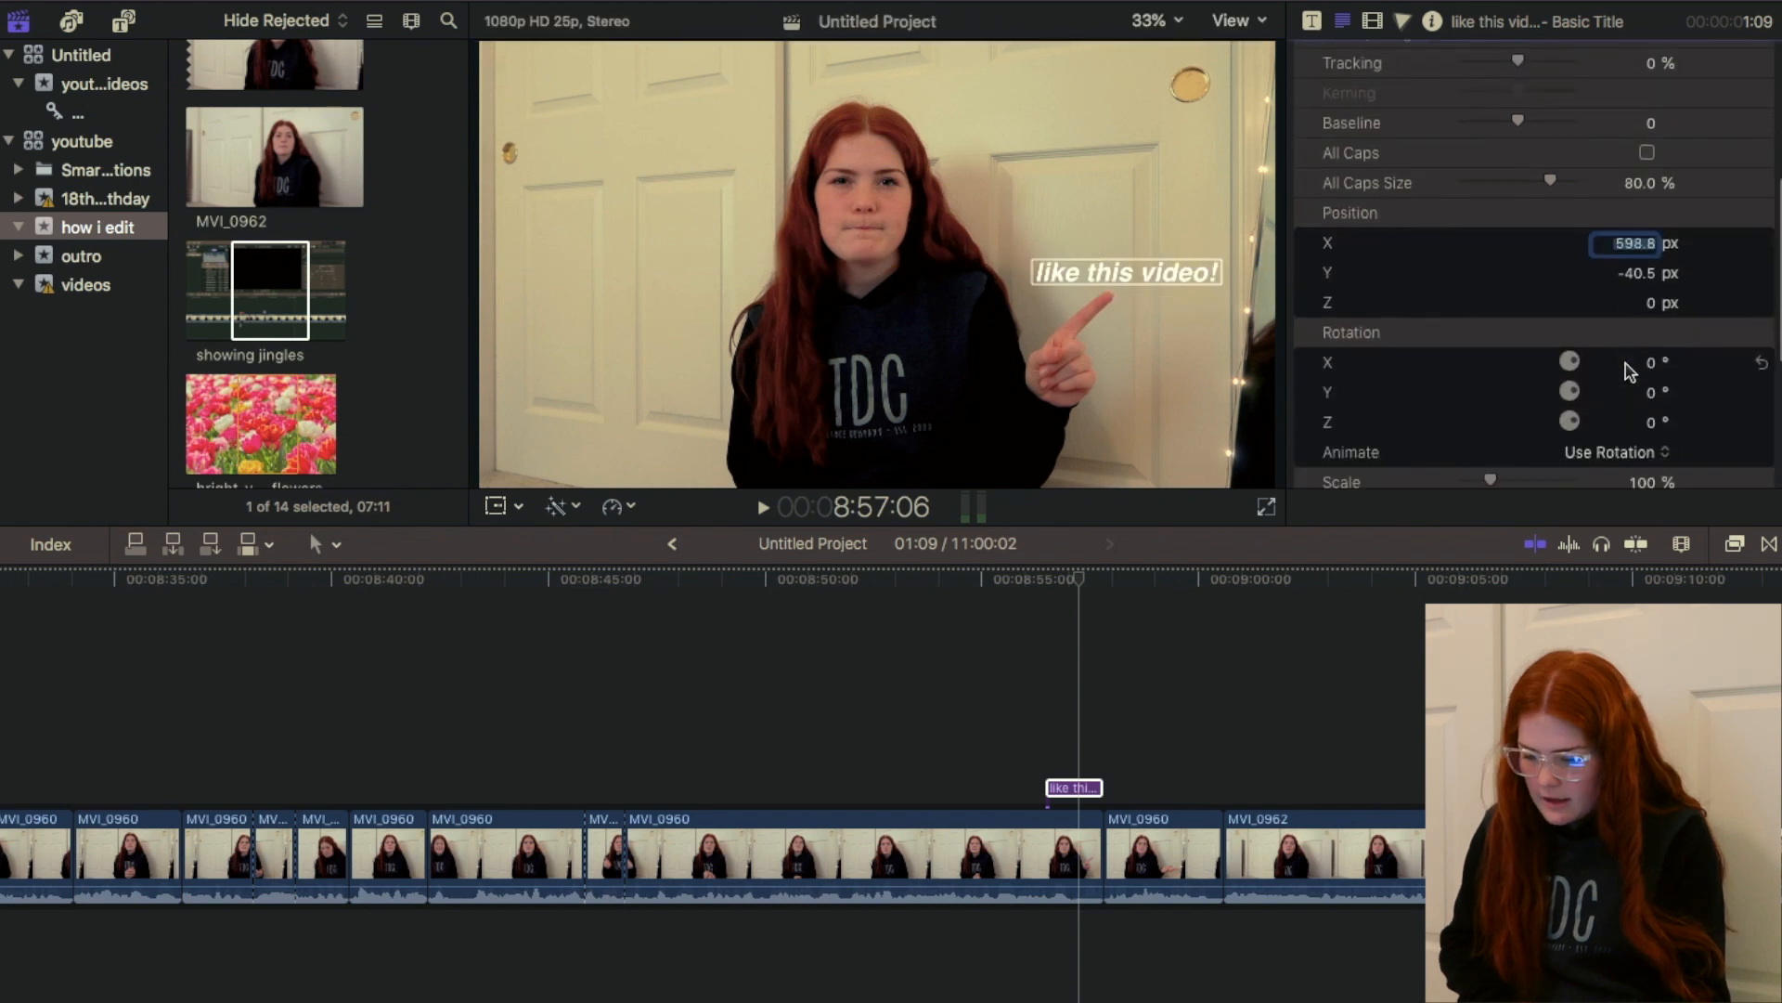
# Step: Set the face colour of the "like this video!" title to pink, about RGB 232, 80, 183
pyautogui.click(1731, 361)
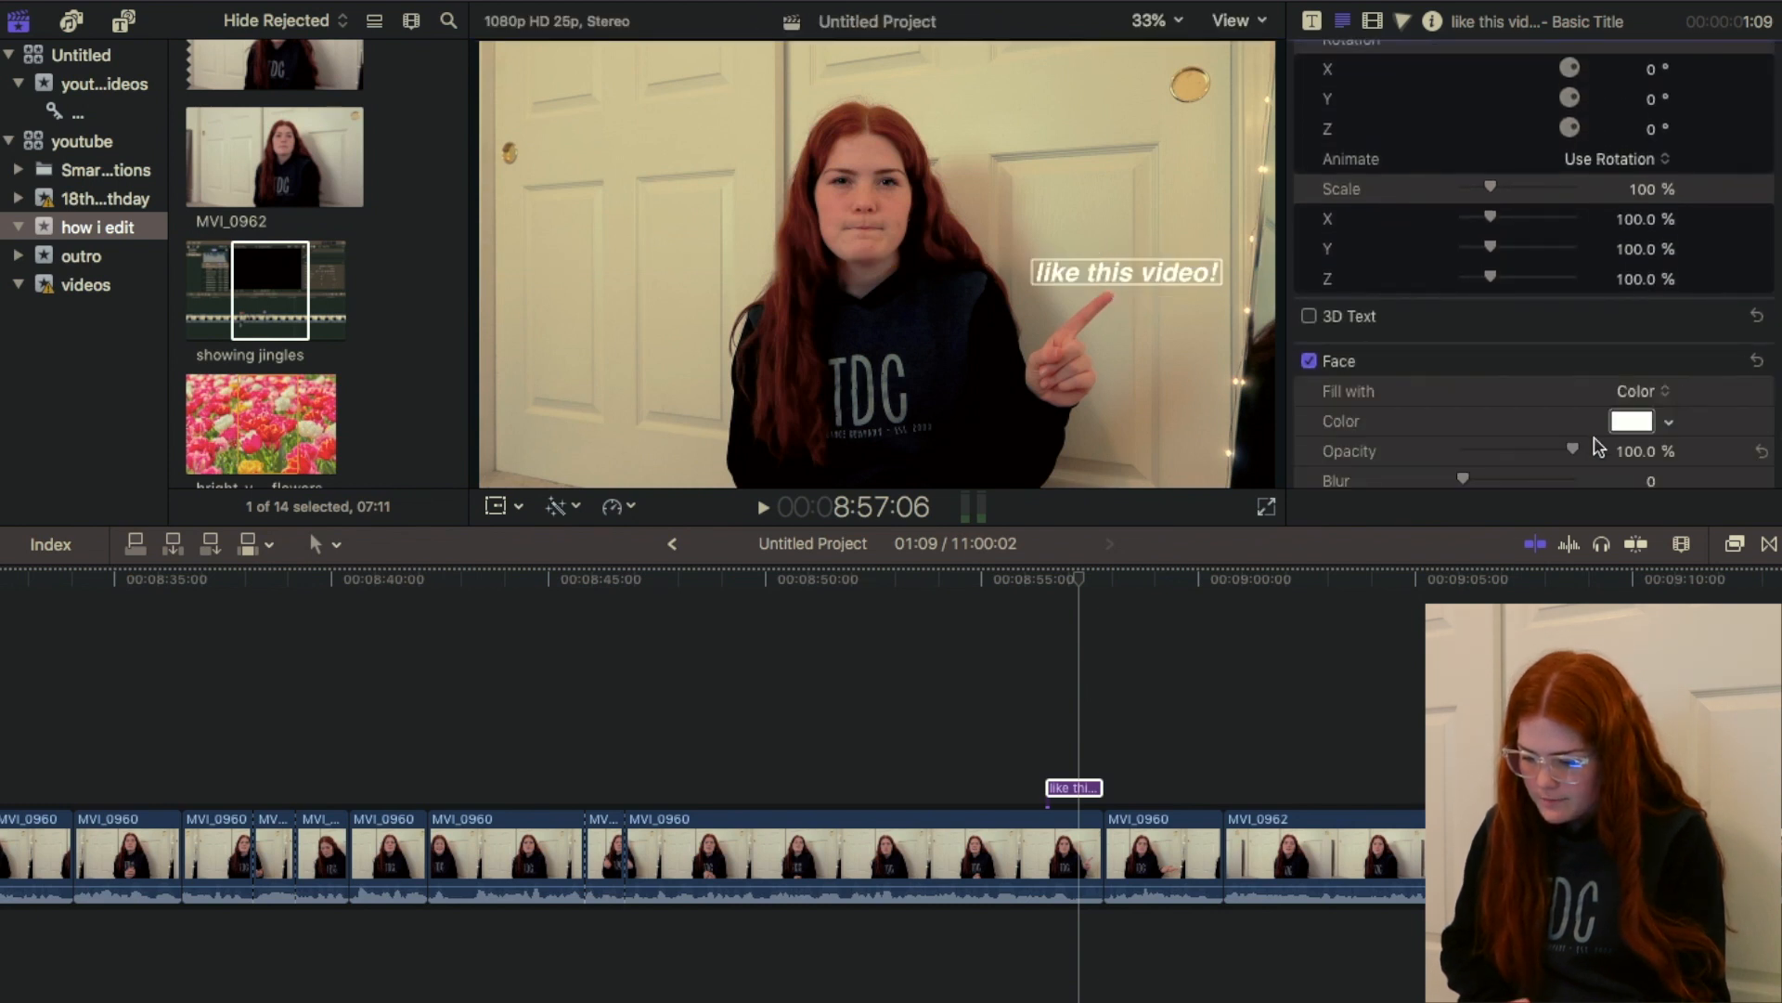
pyautogui.click(1670, 427)
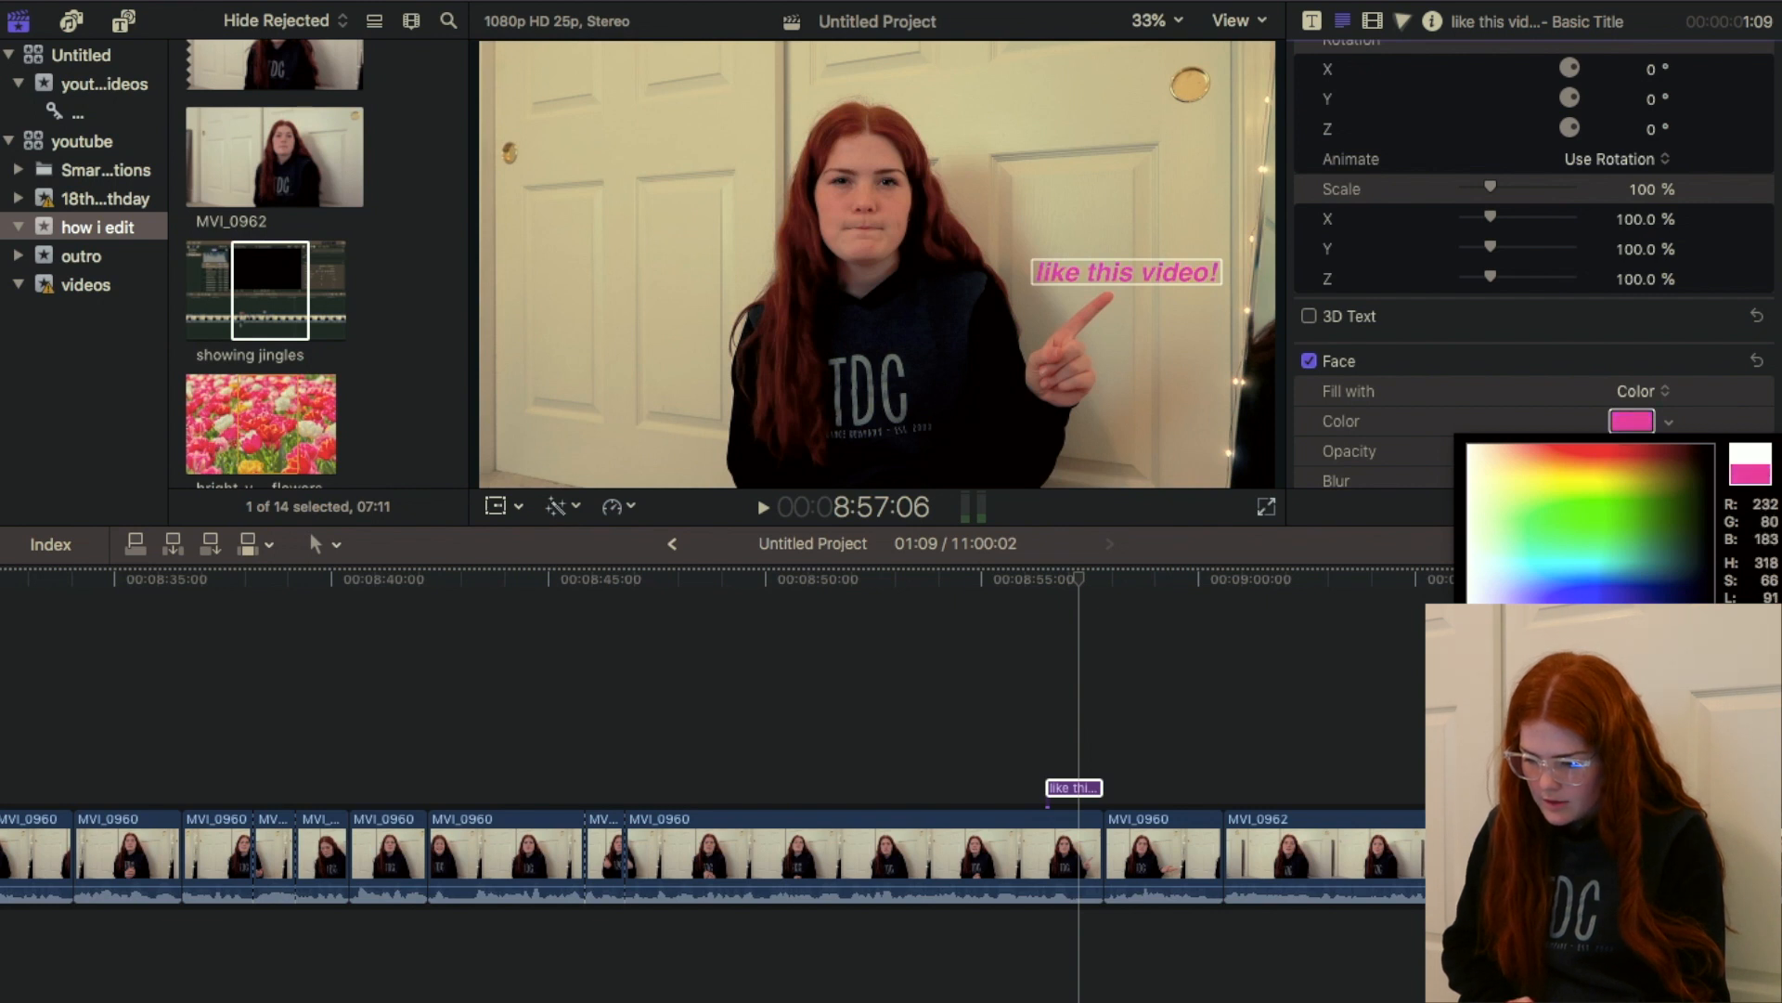
pyautogui.click(1640, 533)
pyautogui.scroll(-4, 1631, 350)
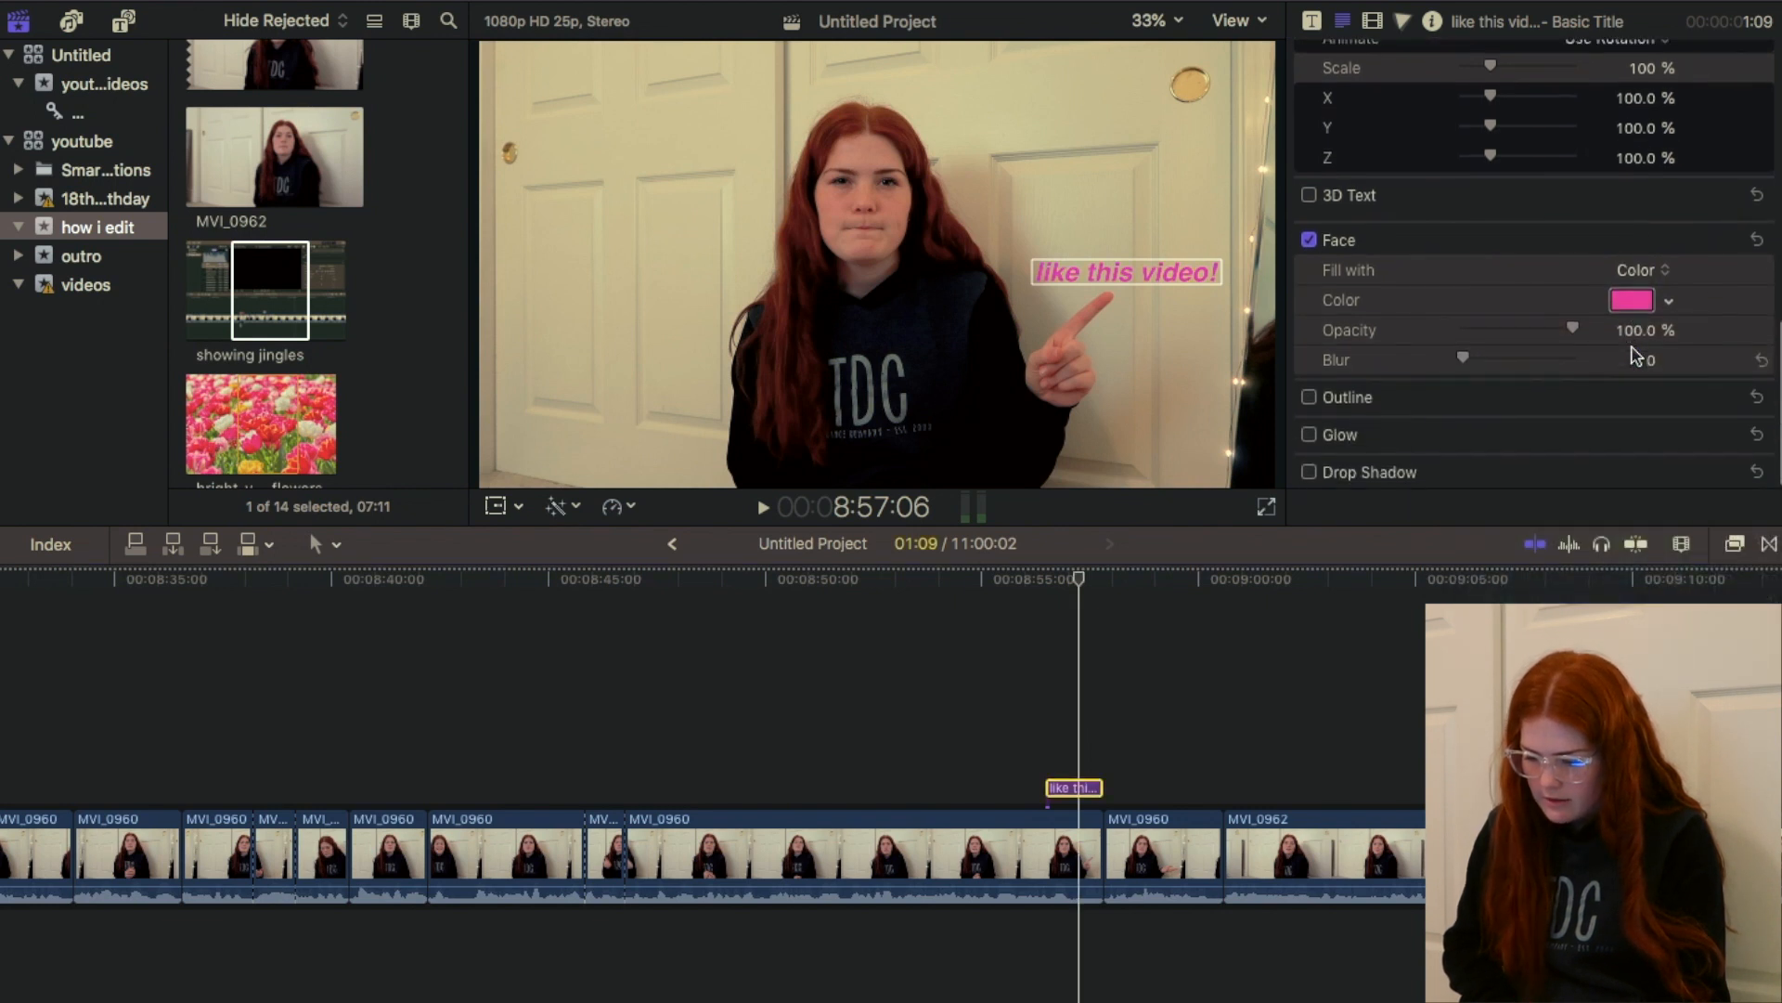
# Step: Turn on the outline of the "like this video!" title, colour it black and set its width to 4.0
pyautogui.click(1728, 399)
pyautogui.click(1668, 462)
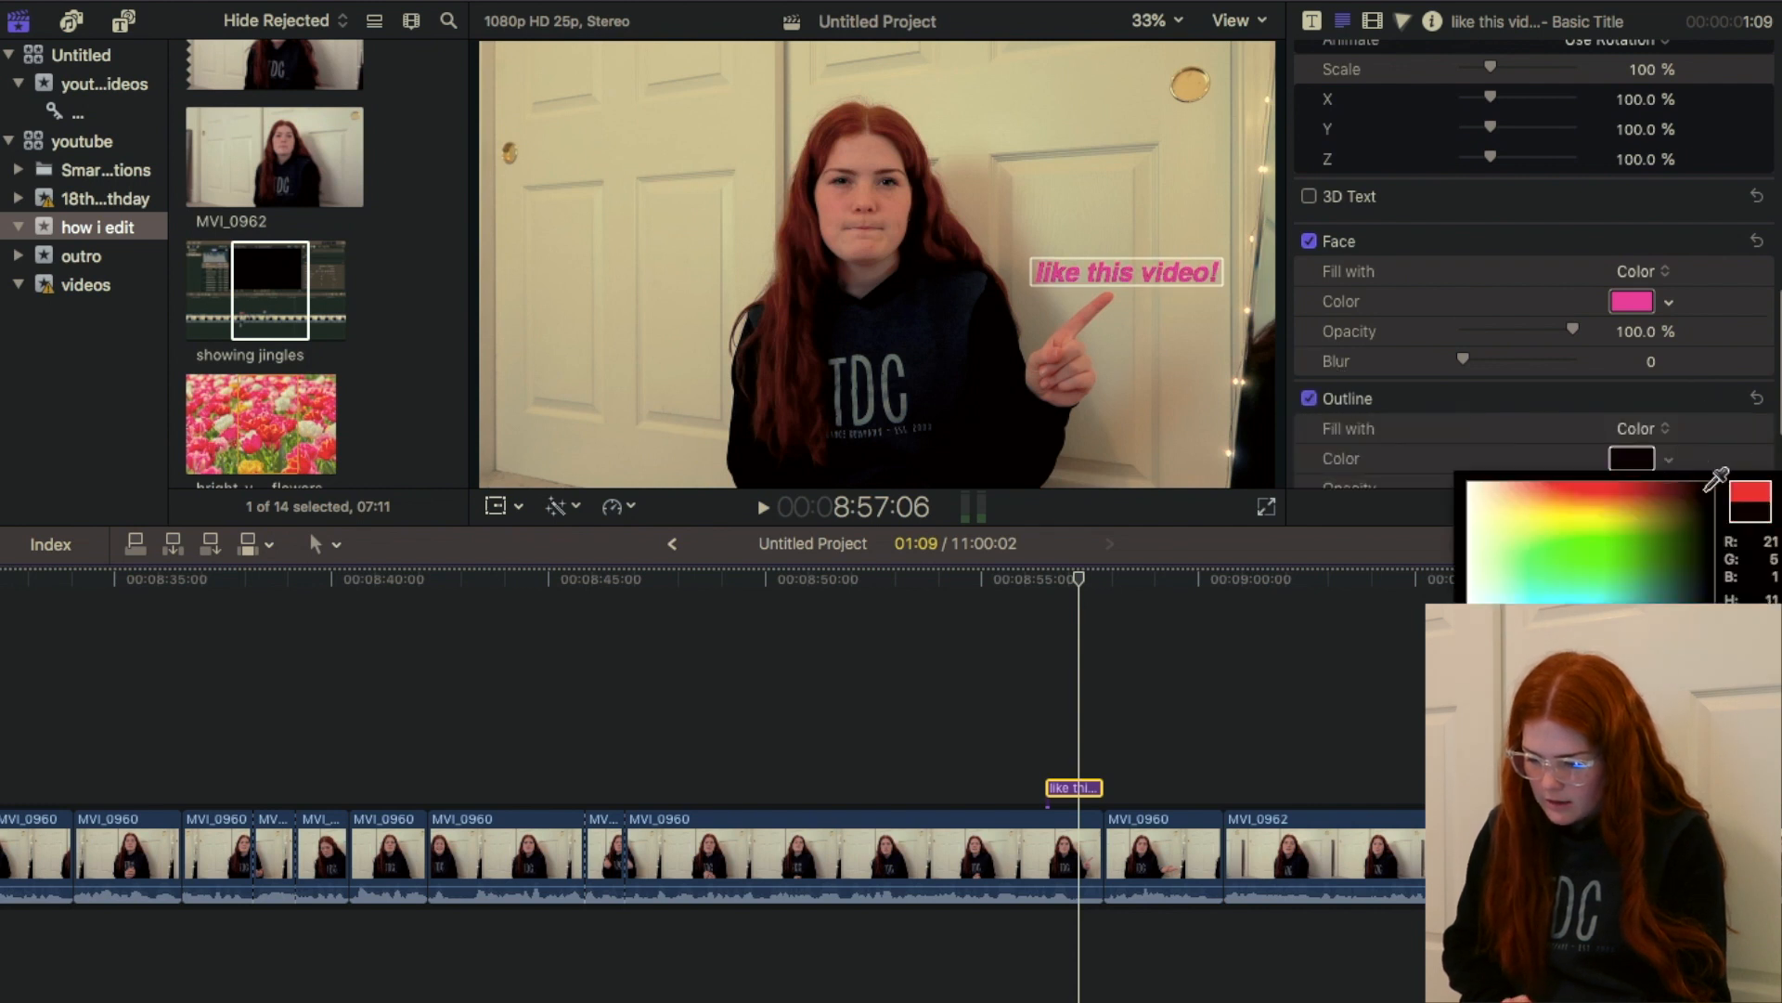
pyautogui.click(1659, 402)
pyautogui.scroll(-3, 1657, 401)
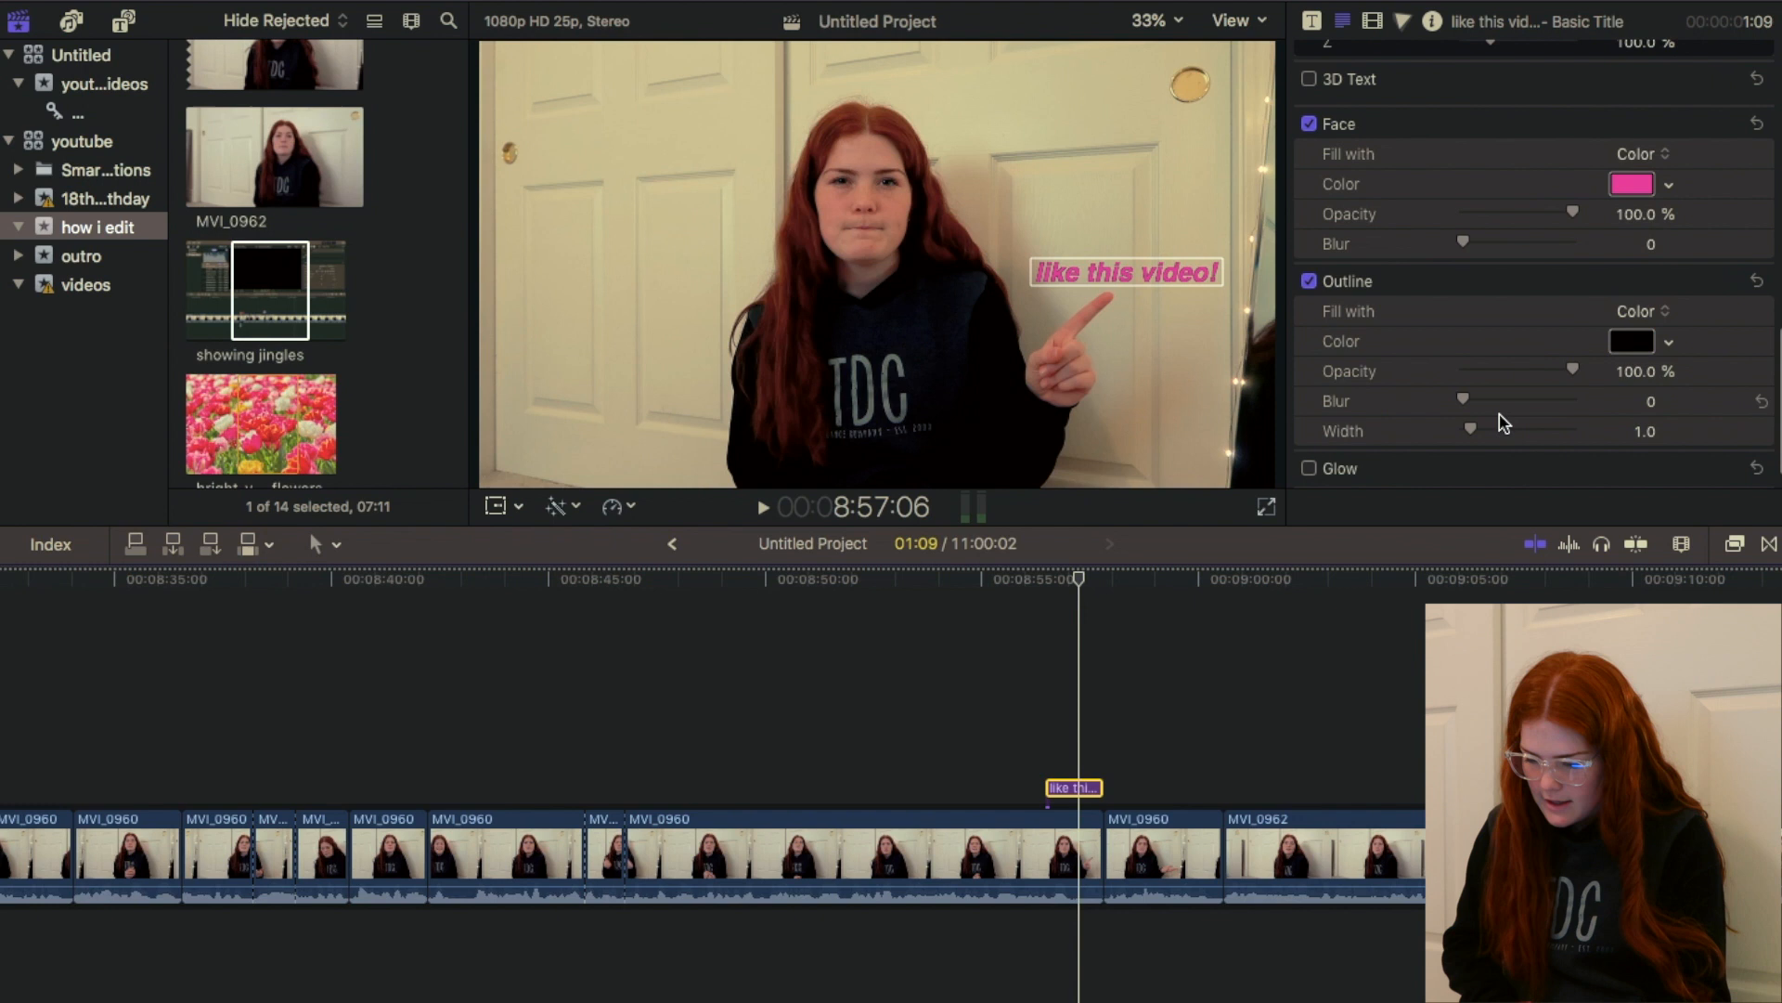
pyautogui.moveTo(1474, 429); pyautogui.dragTo(1495, 431)
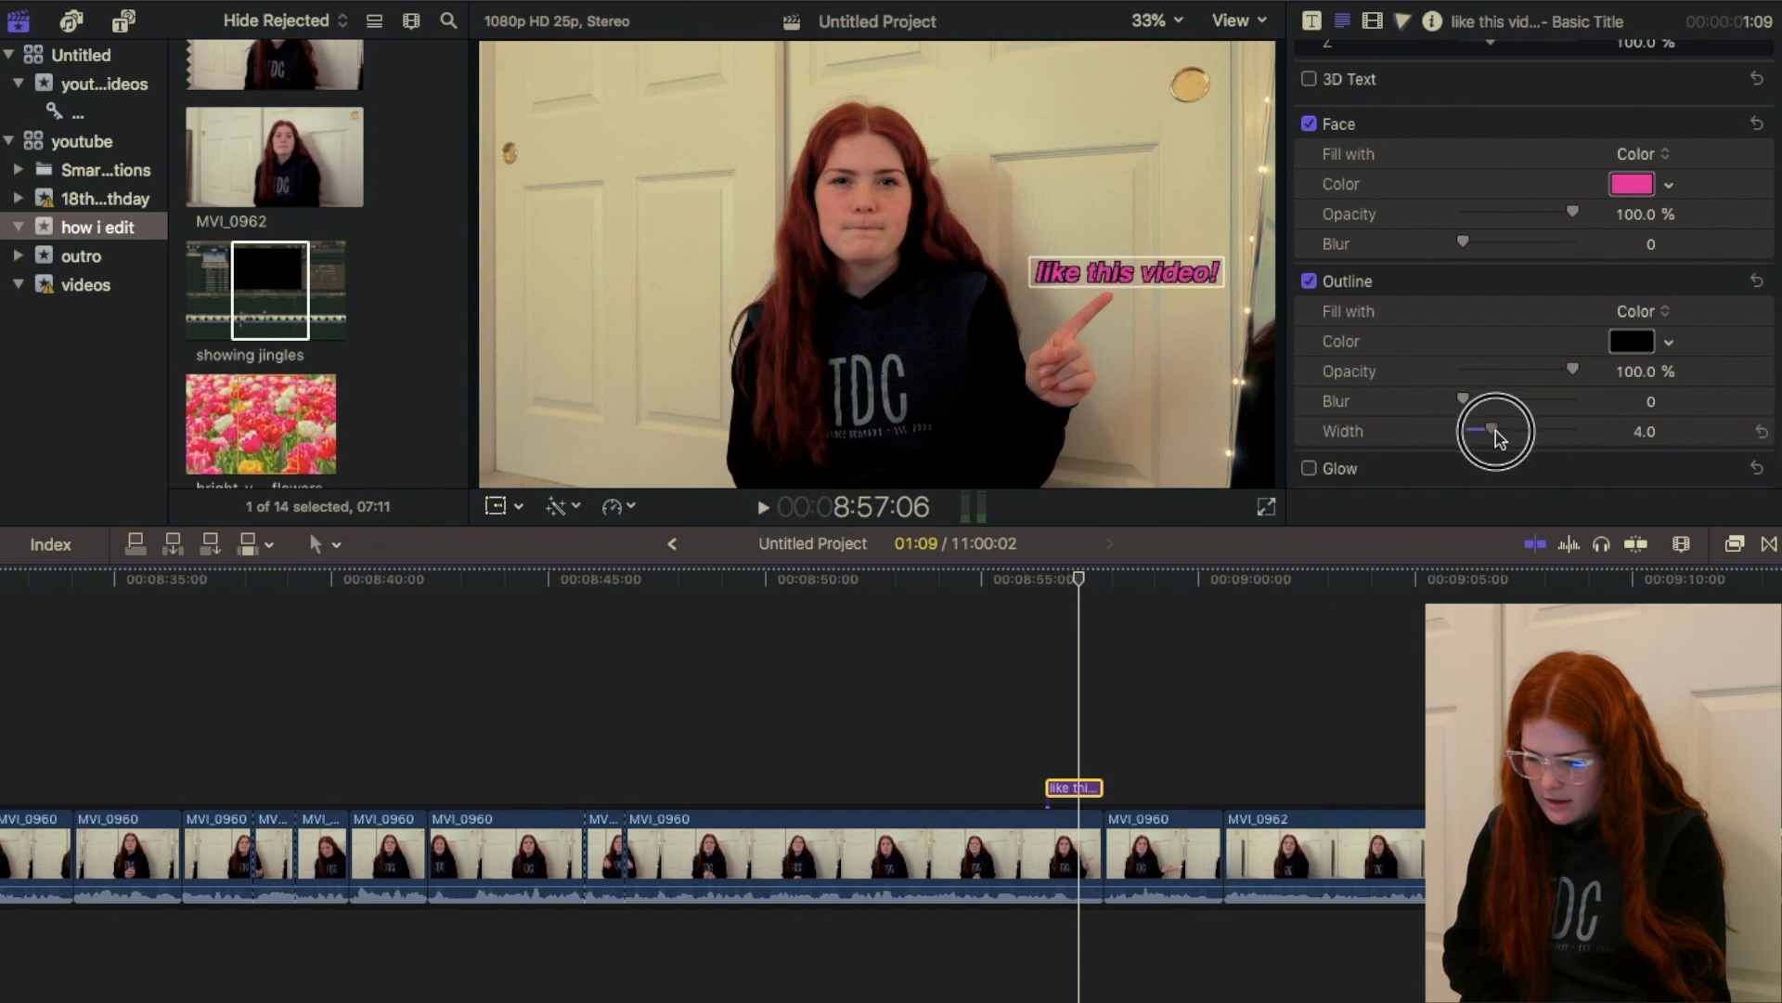
# Step: Apply the Bad TV video effect to the "like this video!" title and play it back
pyautogui.click(1735, 545)
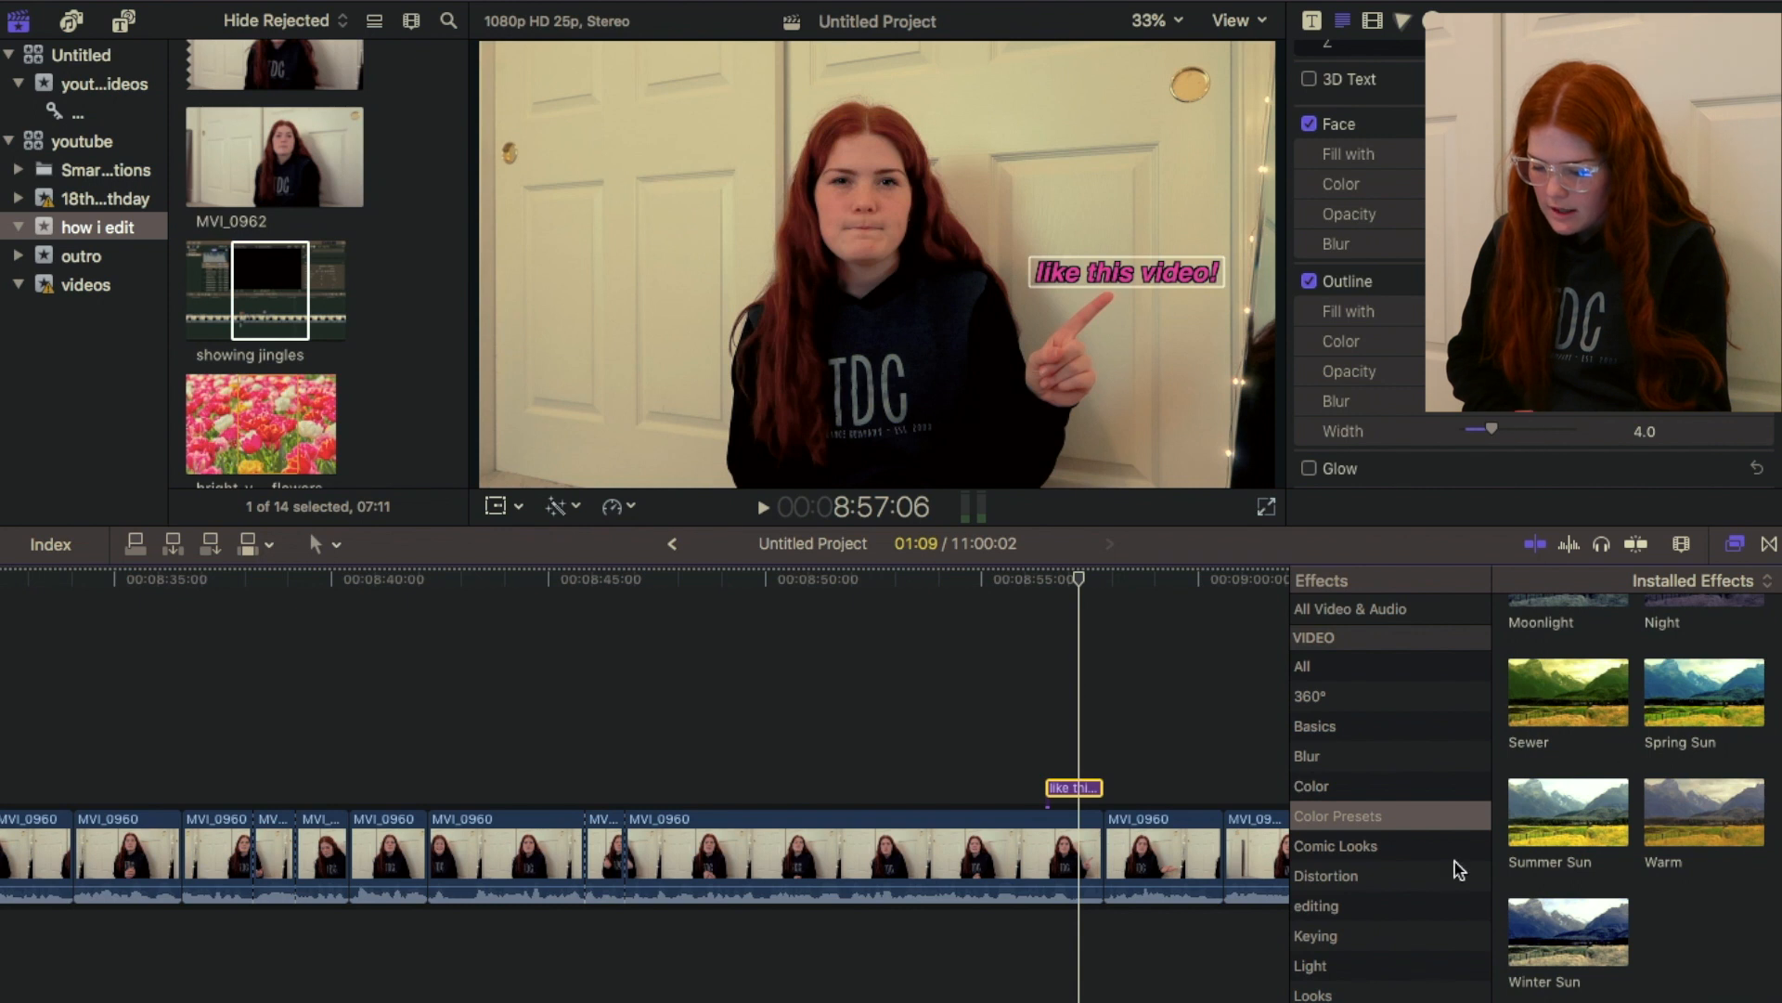
pyautogui.click(1363, 667)
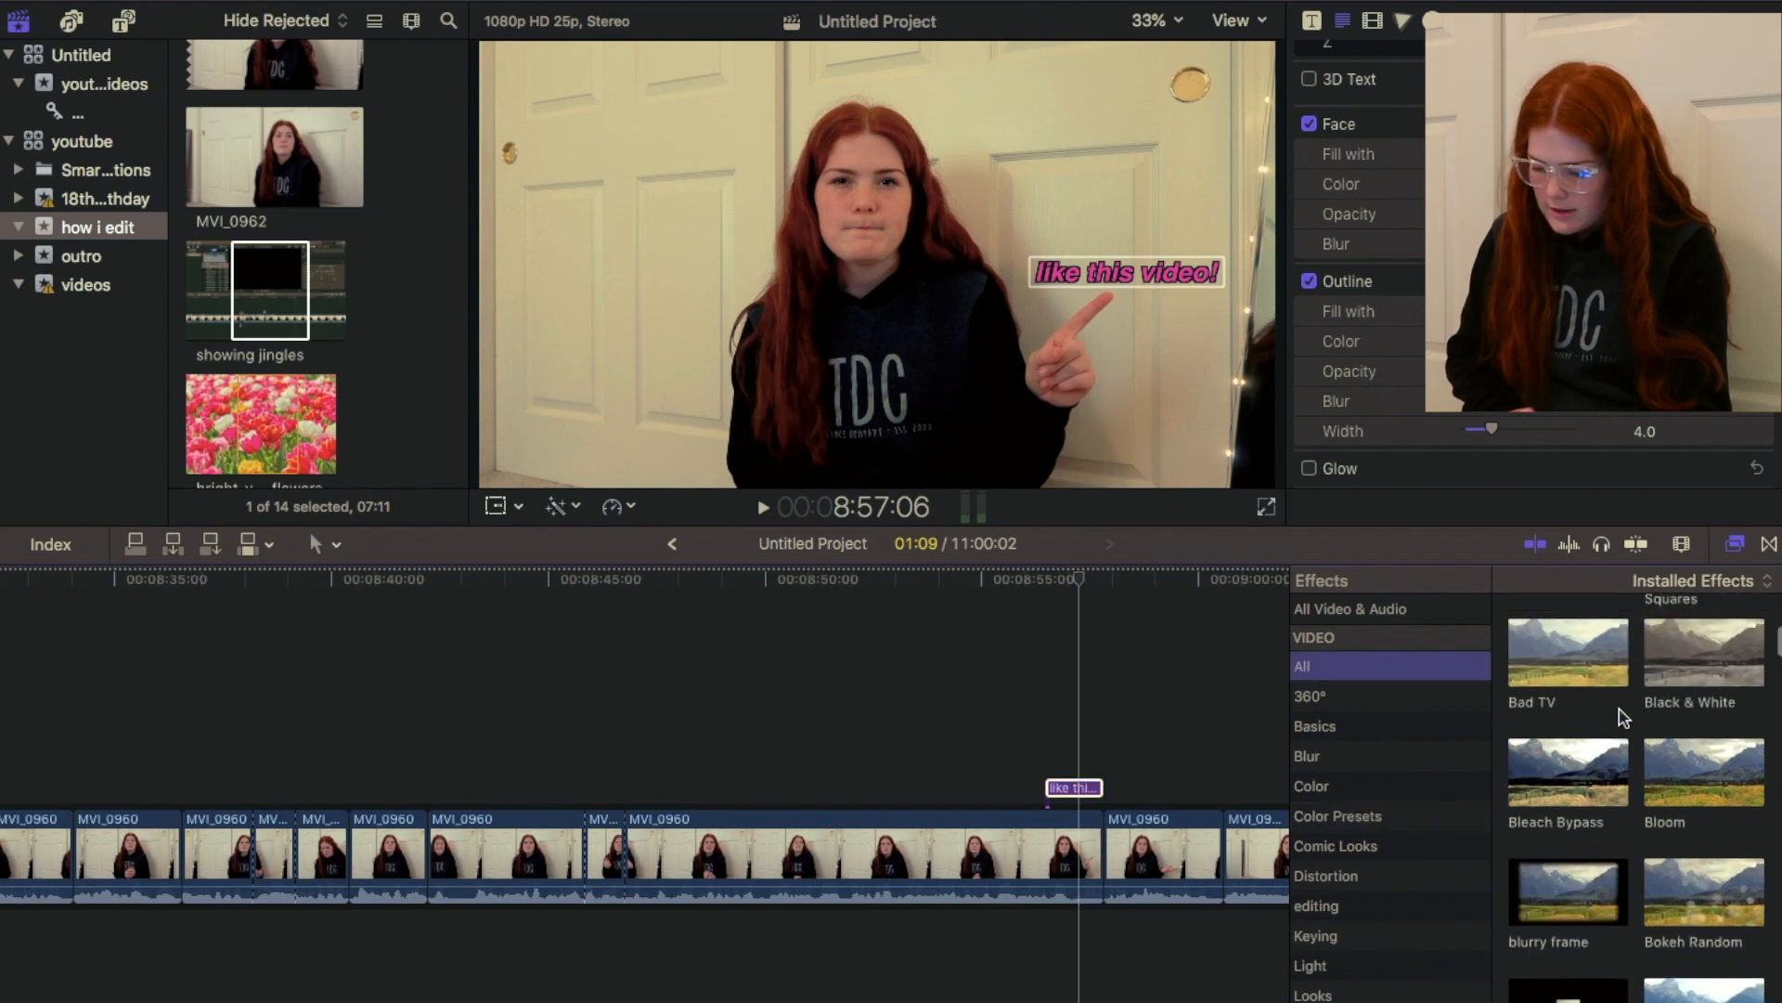
pyautogui.moveTo(1583, 715); pyautogui.dragTo(1075, 787)
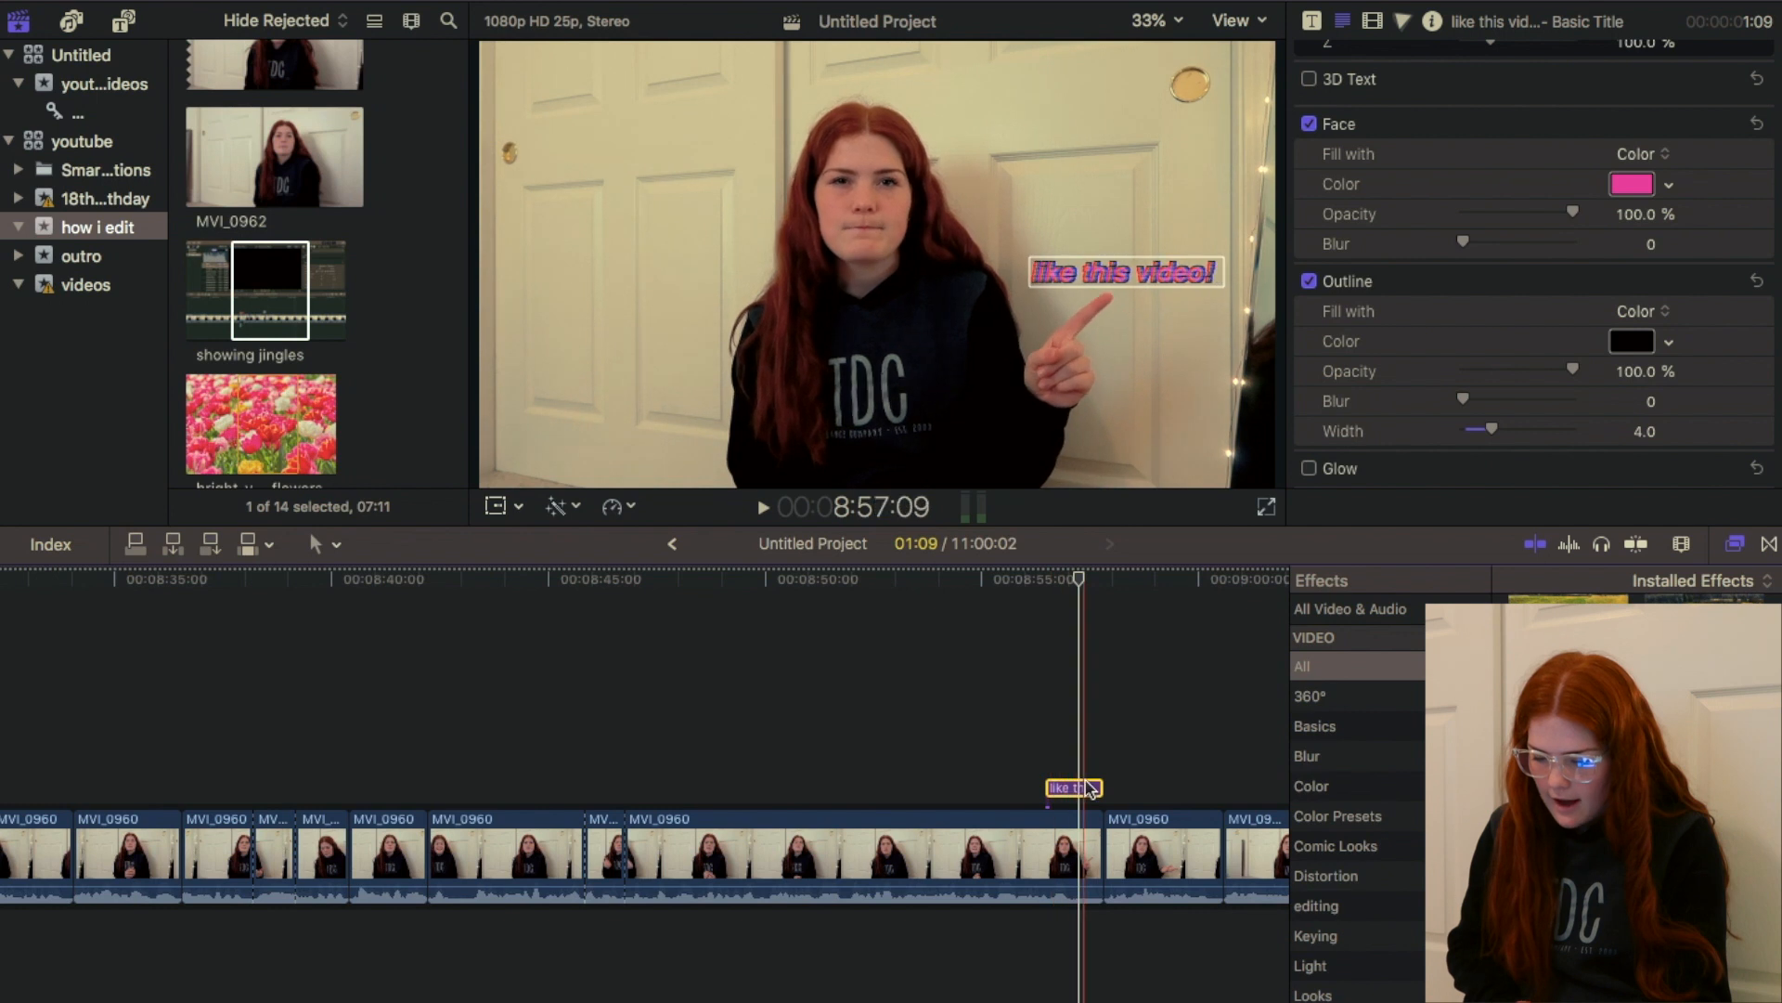
pyautogui.click(1736, 547)
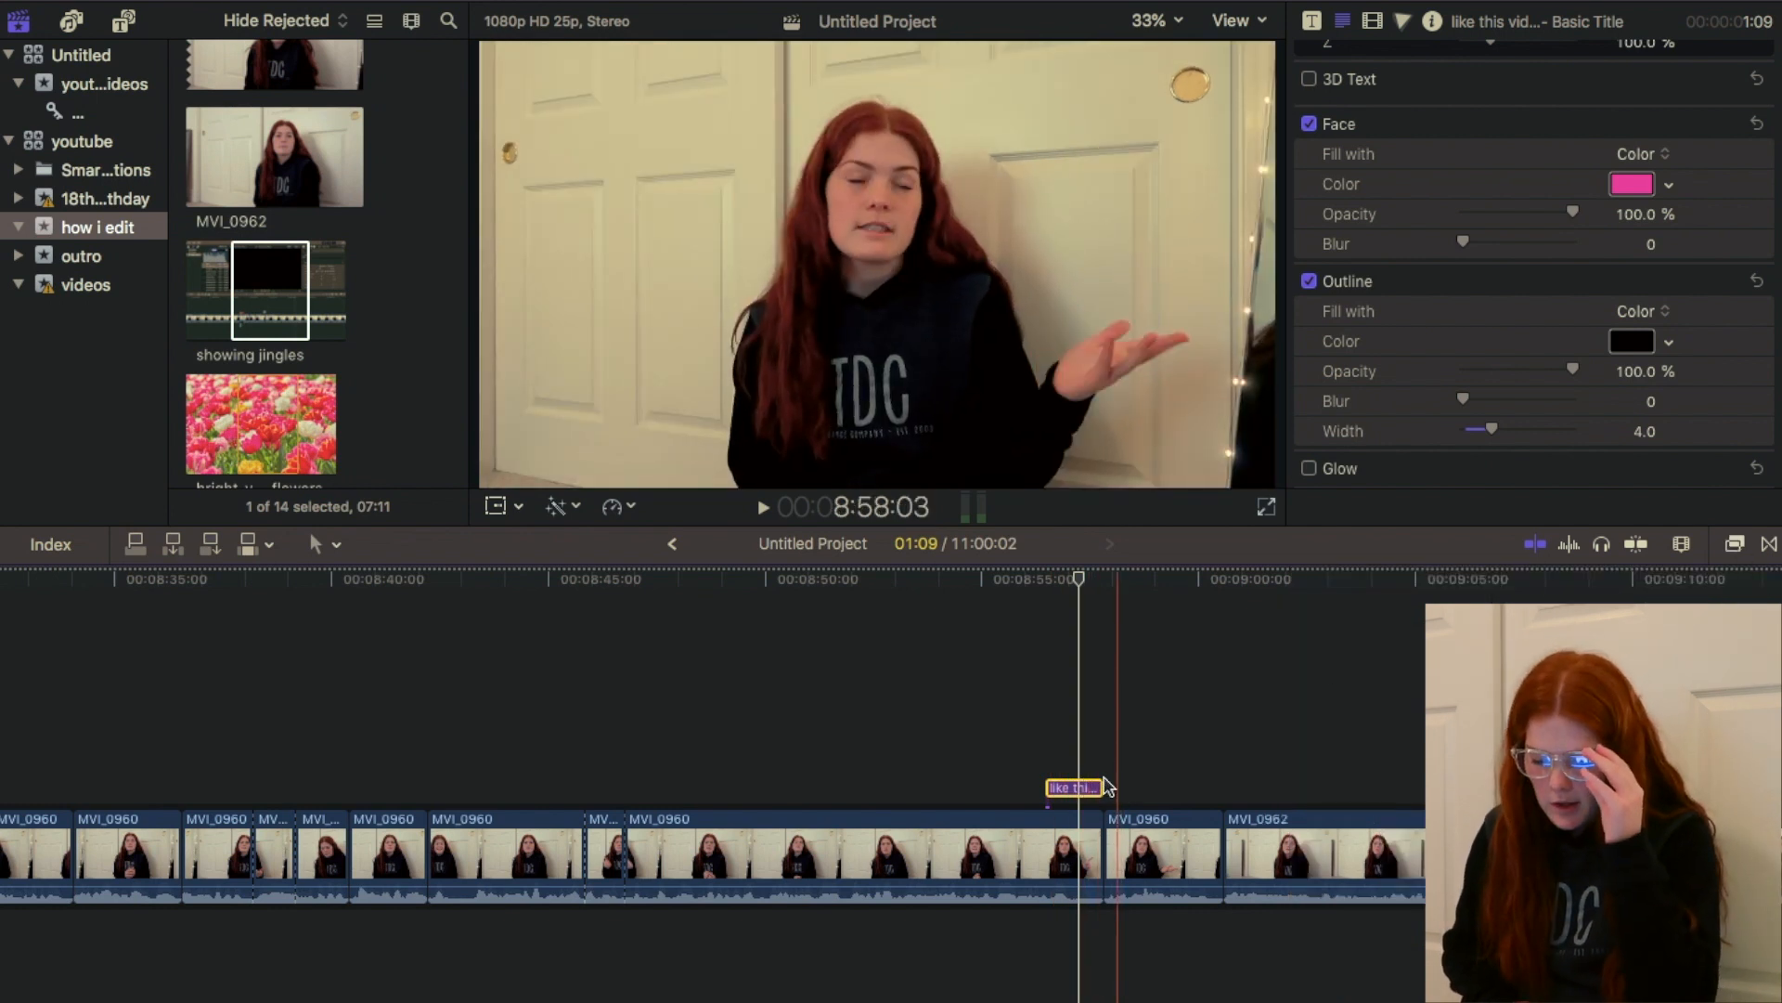
pyautogui.press('space')
pyautogui.click(1058, 788)
pyautogui.press('space')
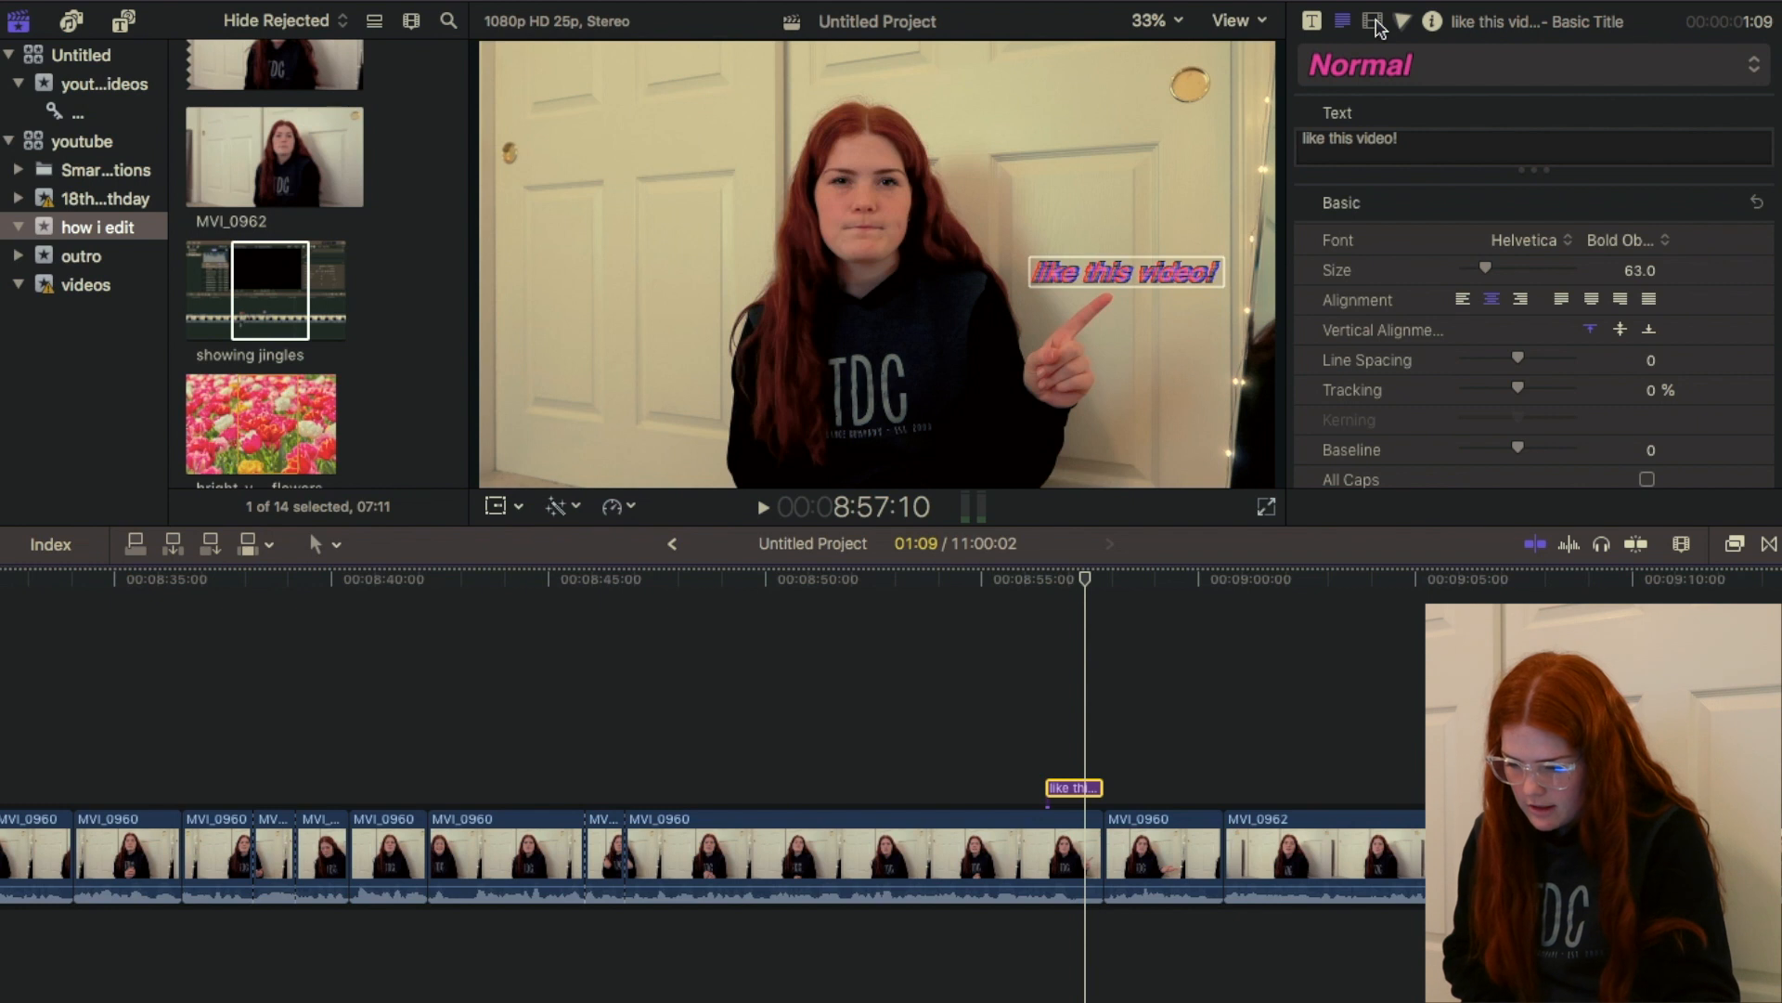
# Step: Raise the title's Bad TV amount to about 71.44 and browse the other video effects
pyautogui.click(1374, 22)
pyautogui.moveTo(1492, 127); pyautogui.dragTo(1546, 128)
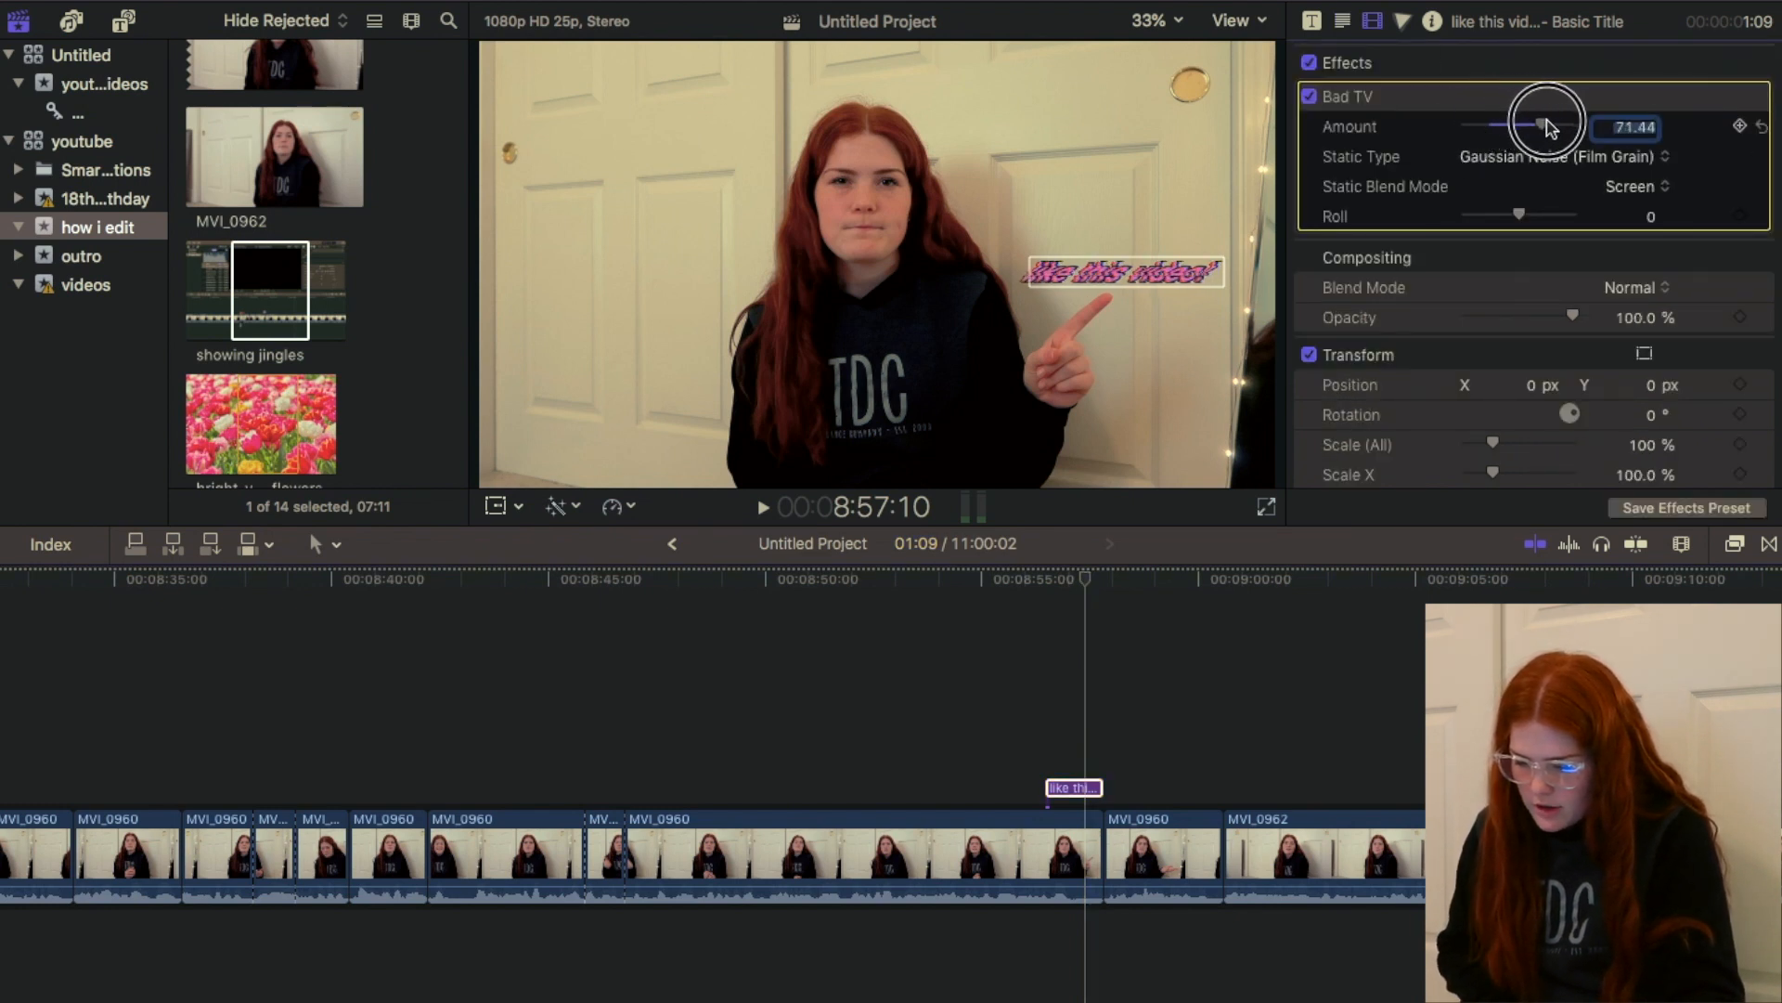
pyautogui.click(1734, 544)
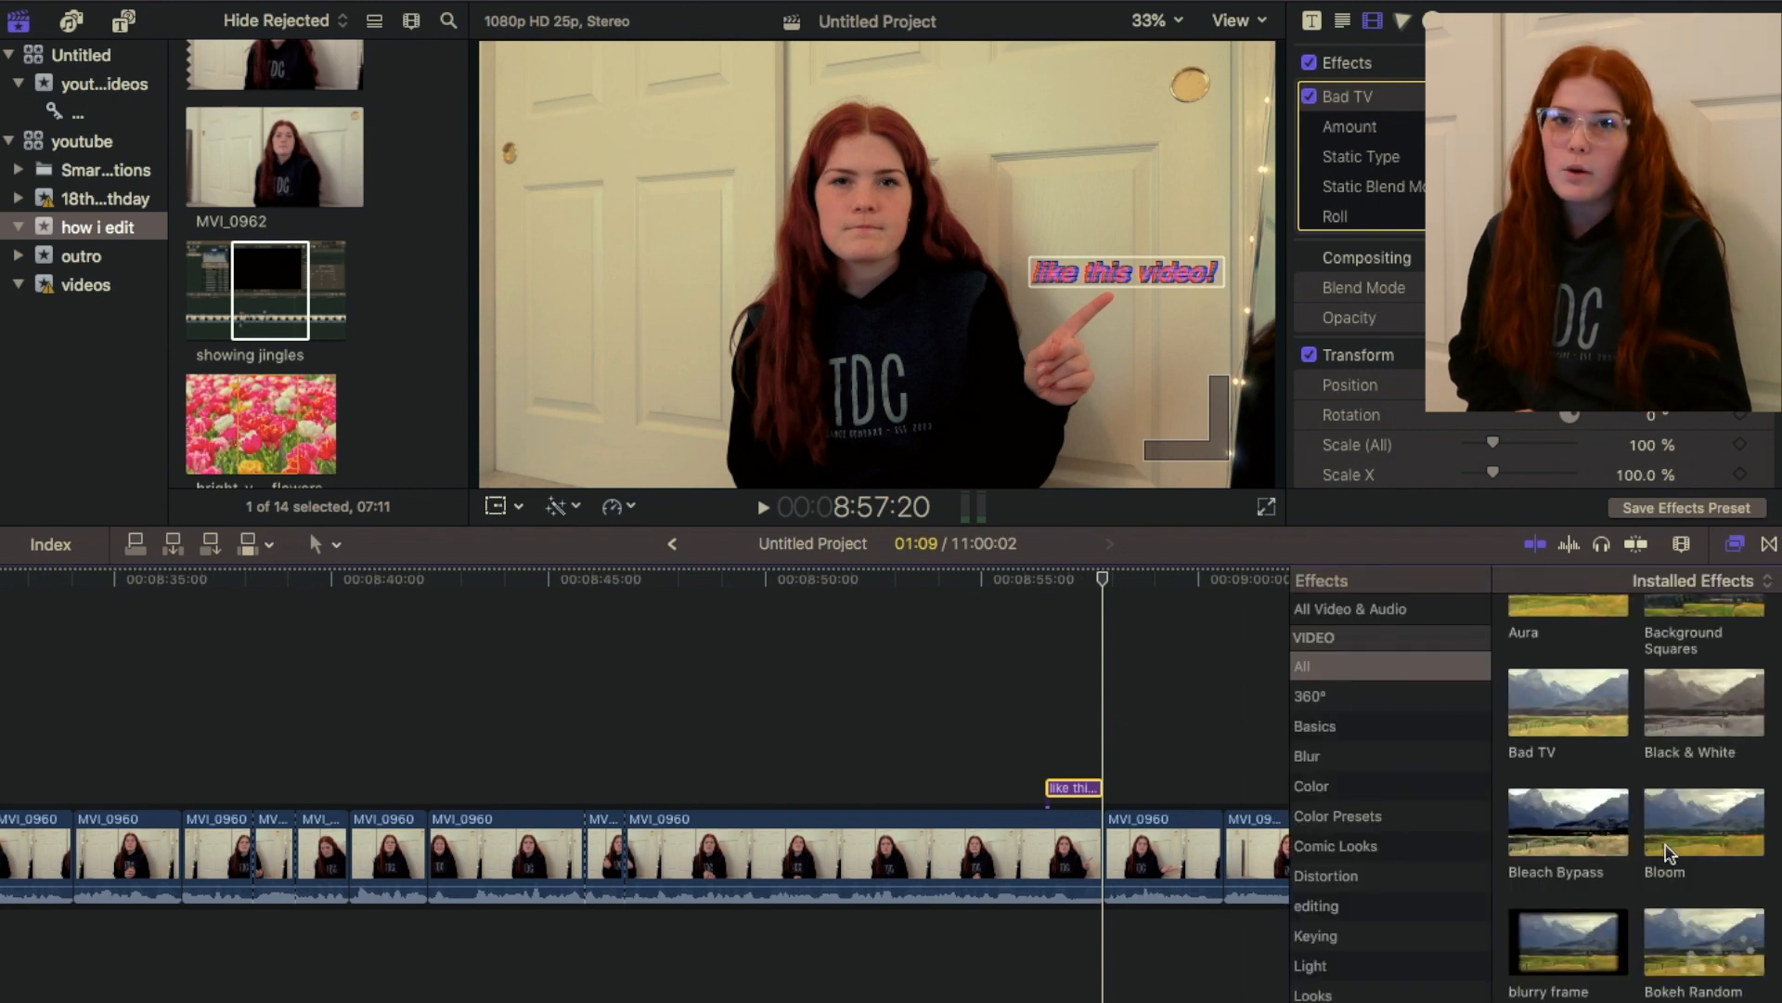
pyautogui.scroll(-10, 1661, 835)
pyautogui.scroll(-5, 1635, 796)
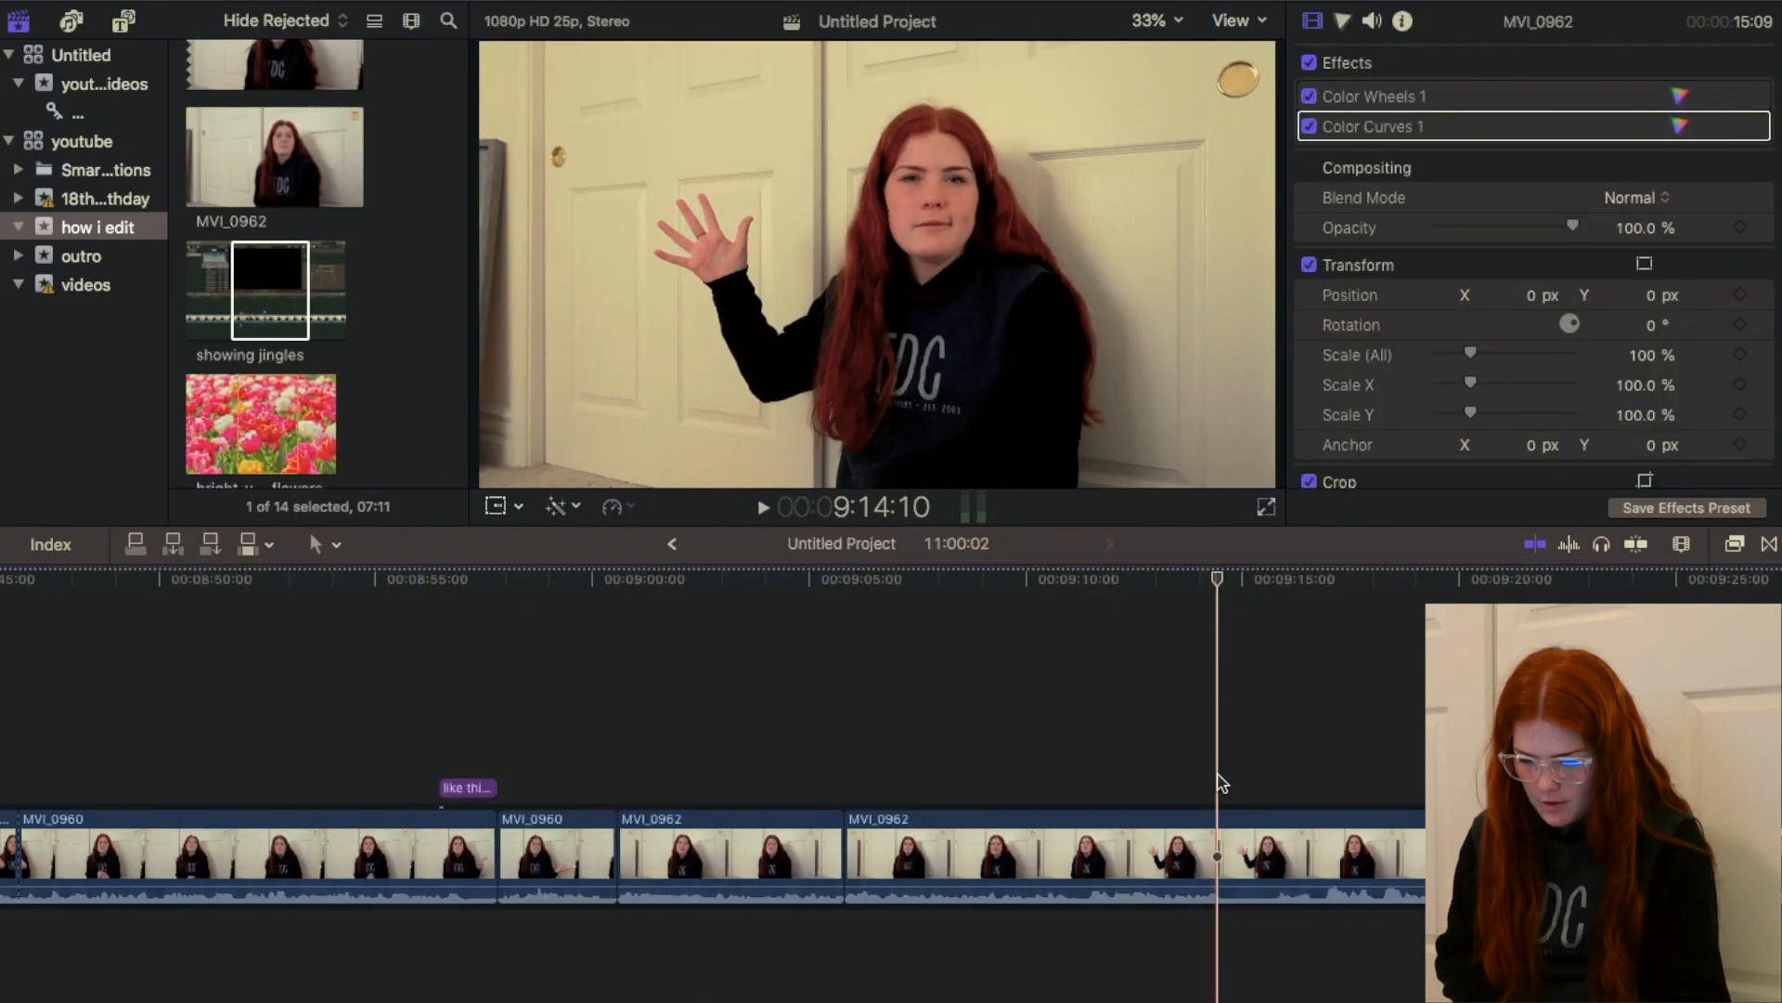
# Step: Split the MVI_0962 clip at about 9:14:16 and 9:15:15 to isolate the raised-hand moment
pyautogui.click(1228, 817)
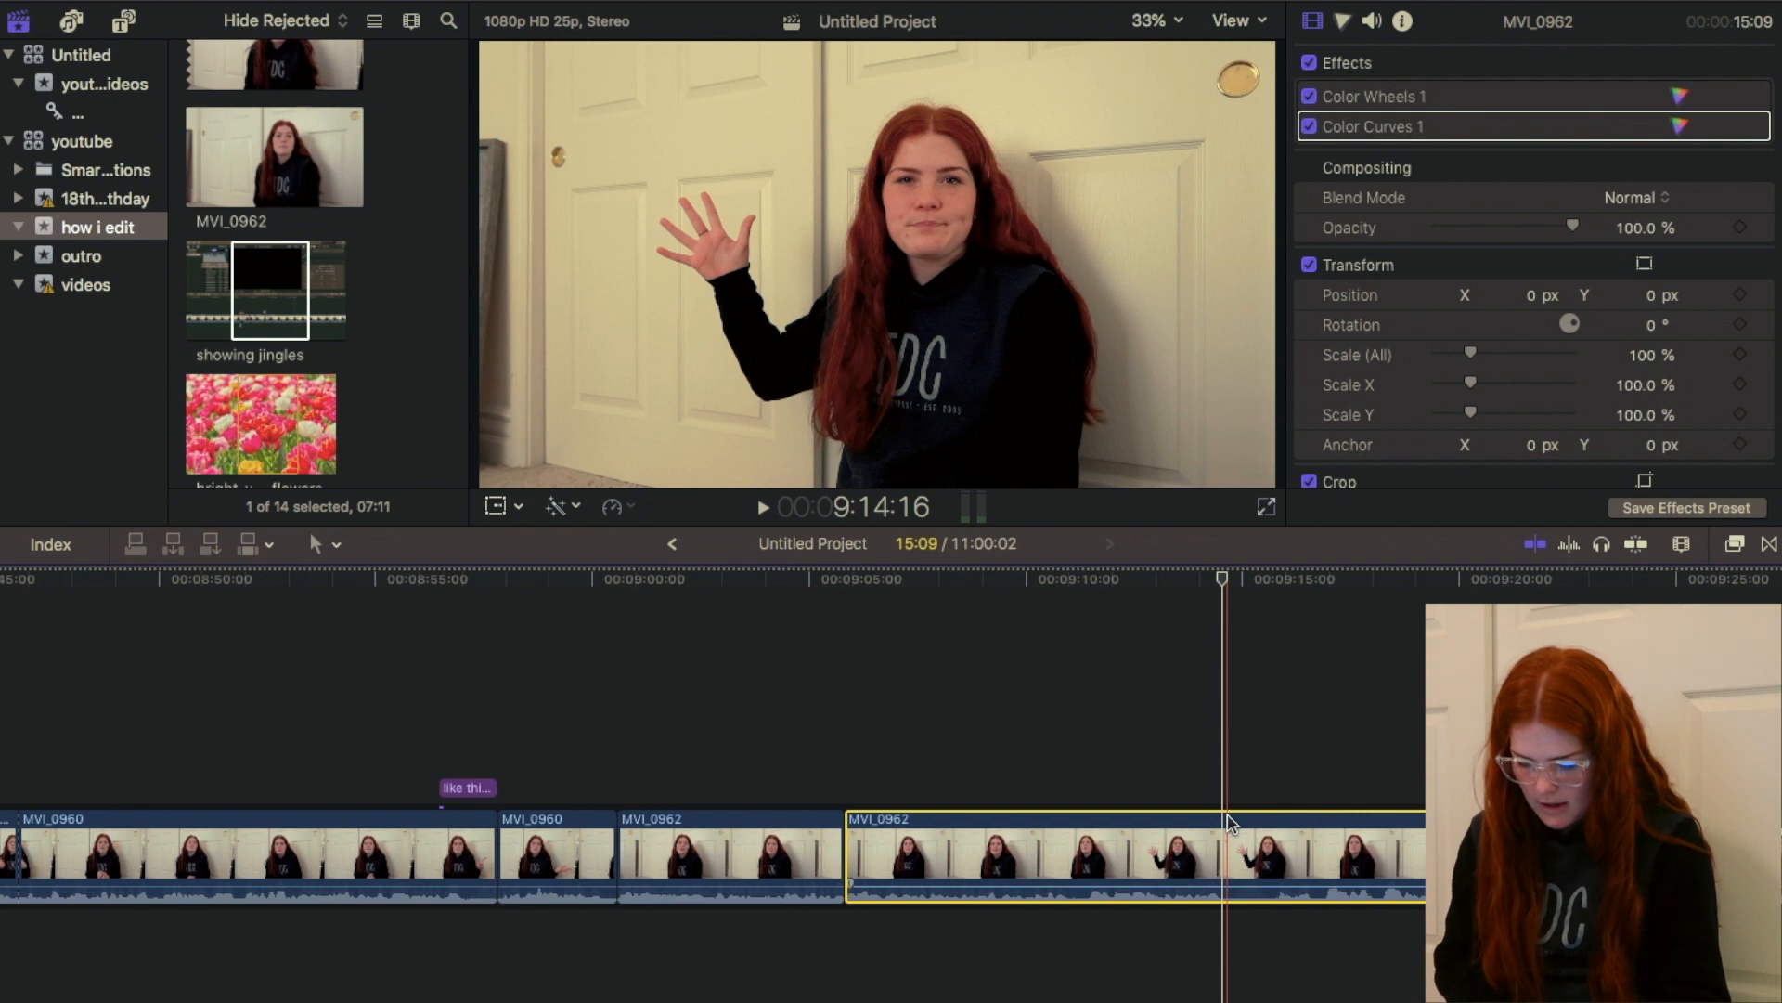
pyautogui.press('super+b')
pyautogui.press('space')
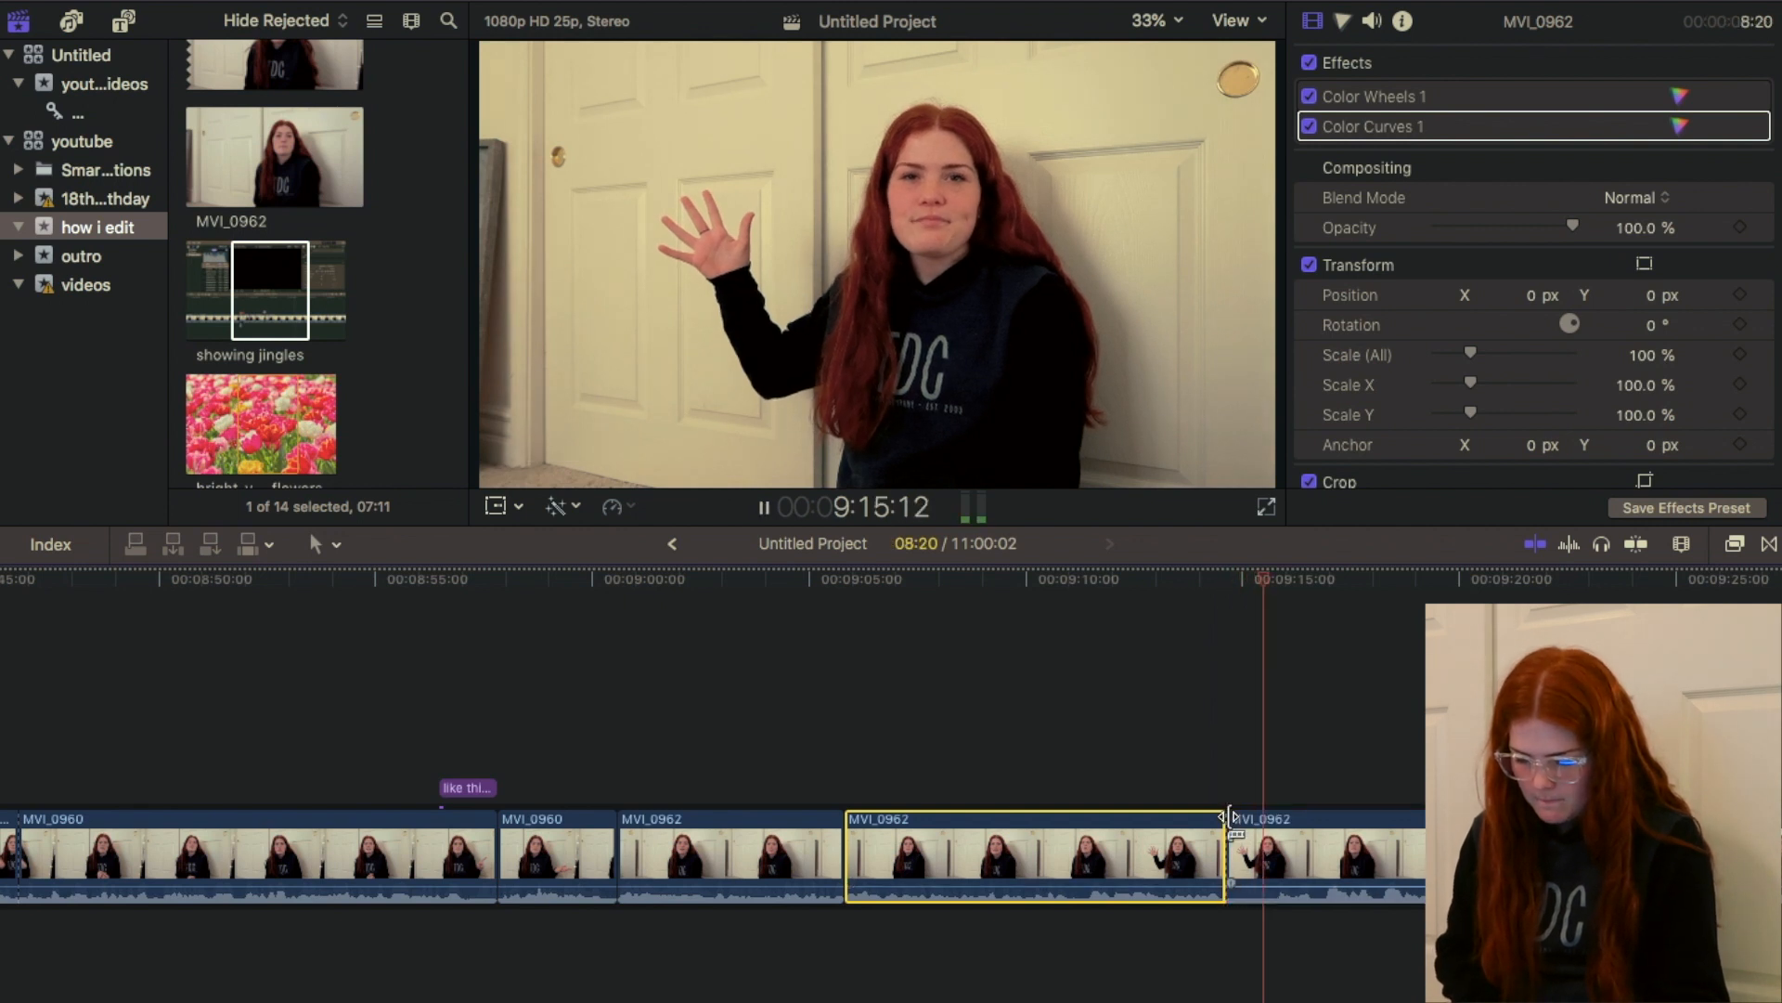
pyautogui.press('space')
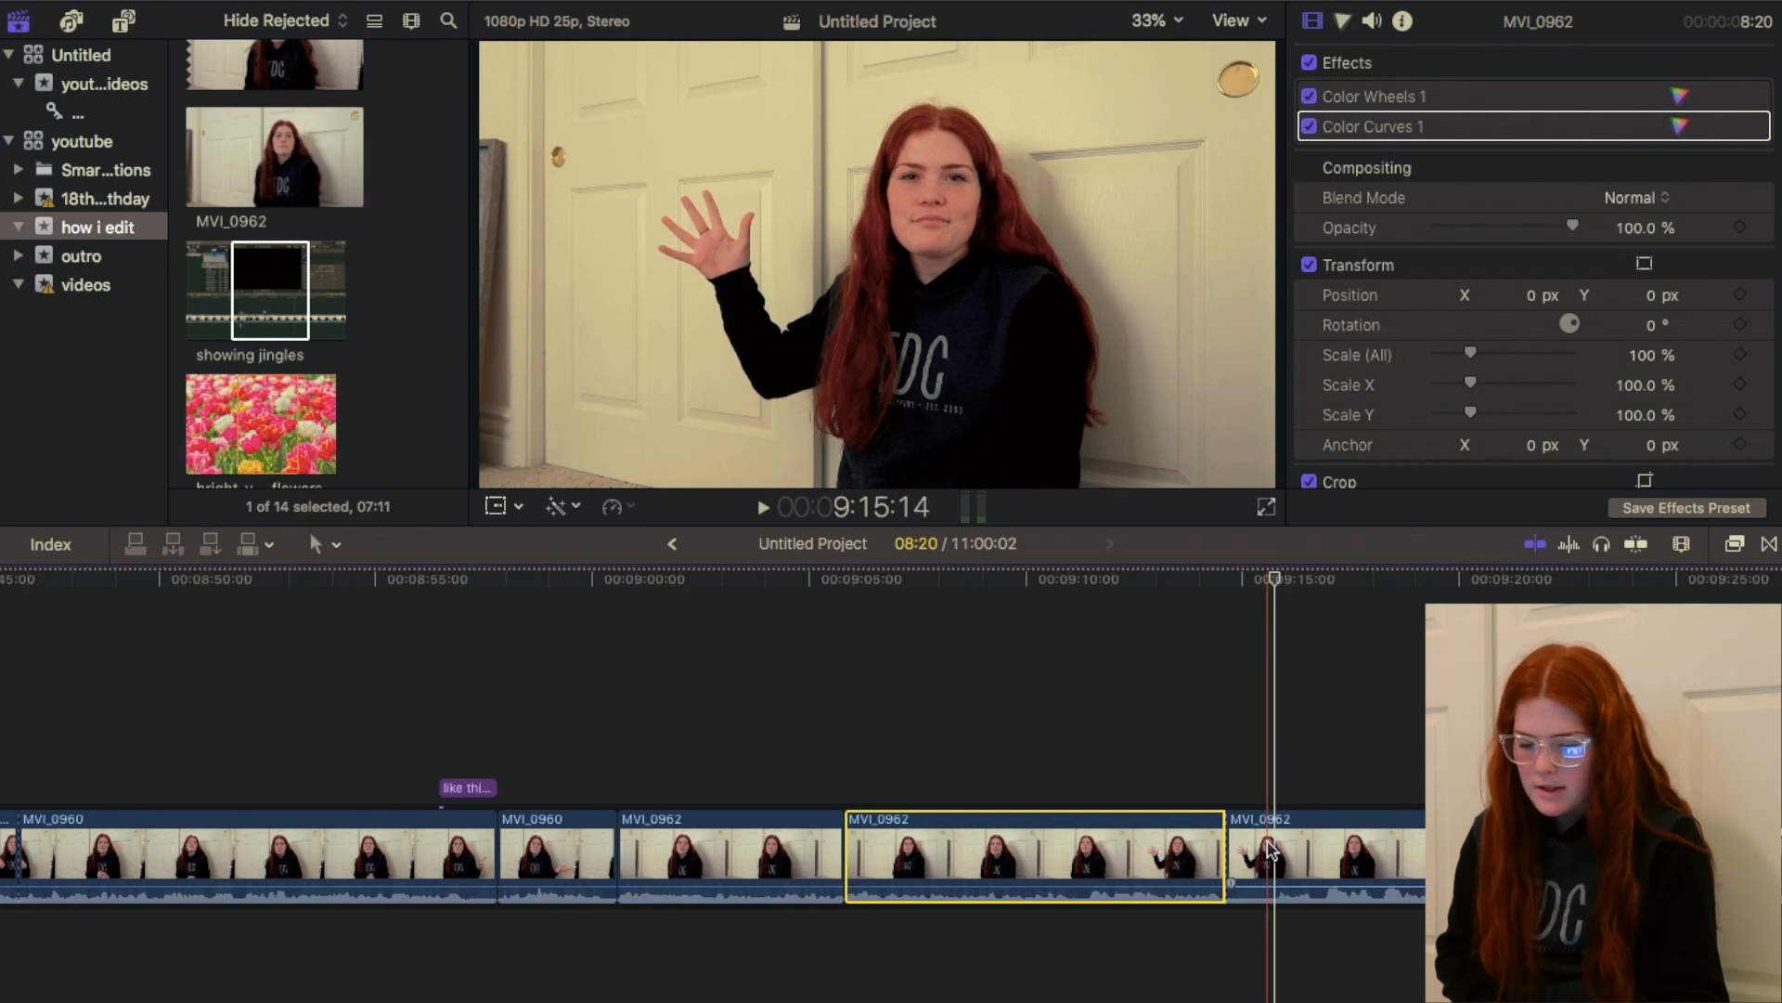
pyautogui.press('space')
pyautogui.press('space')
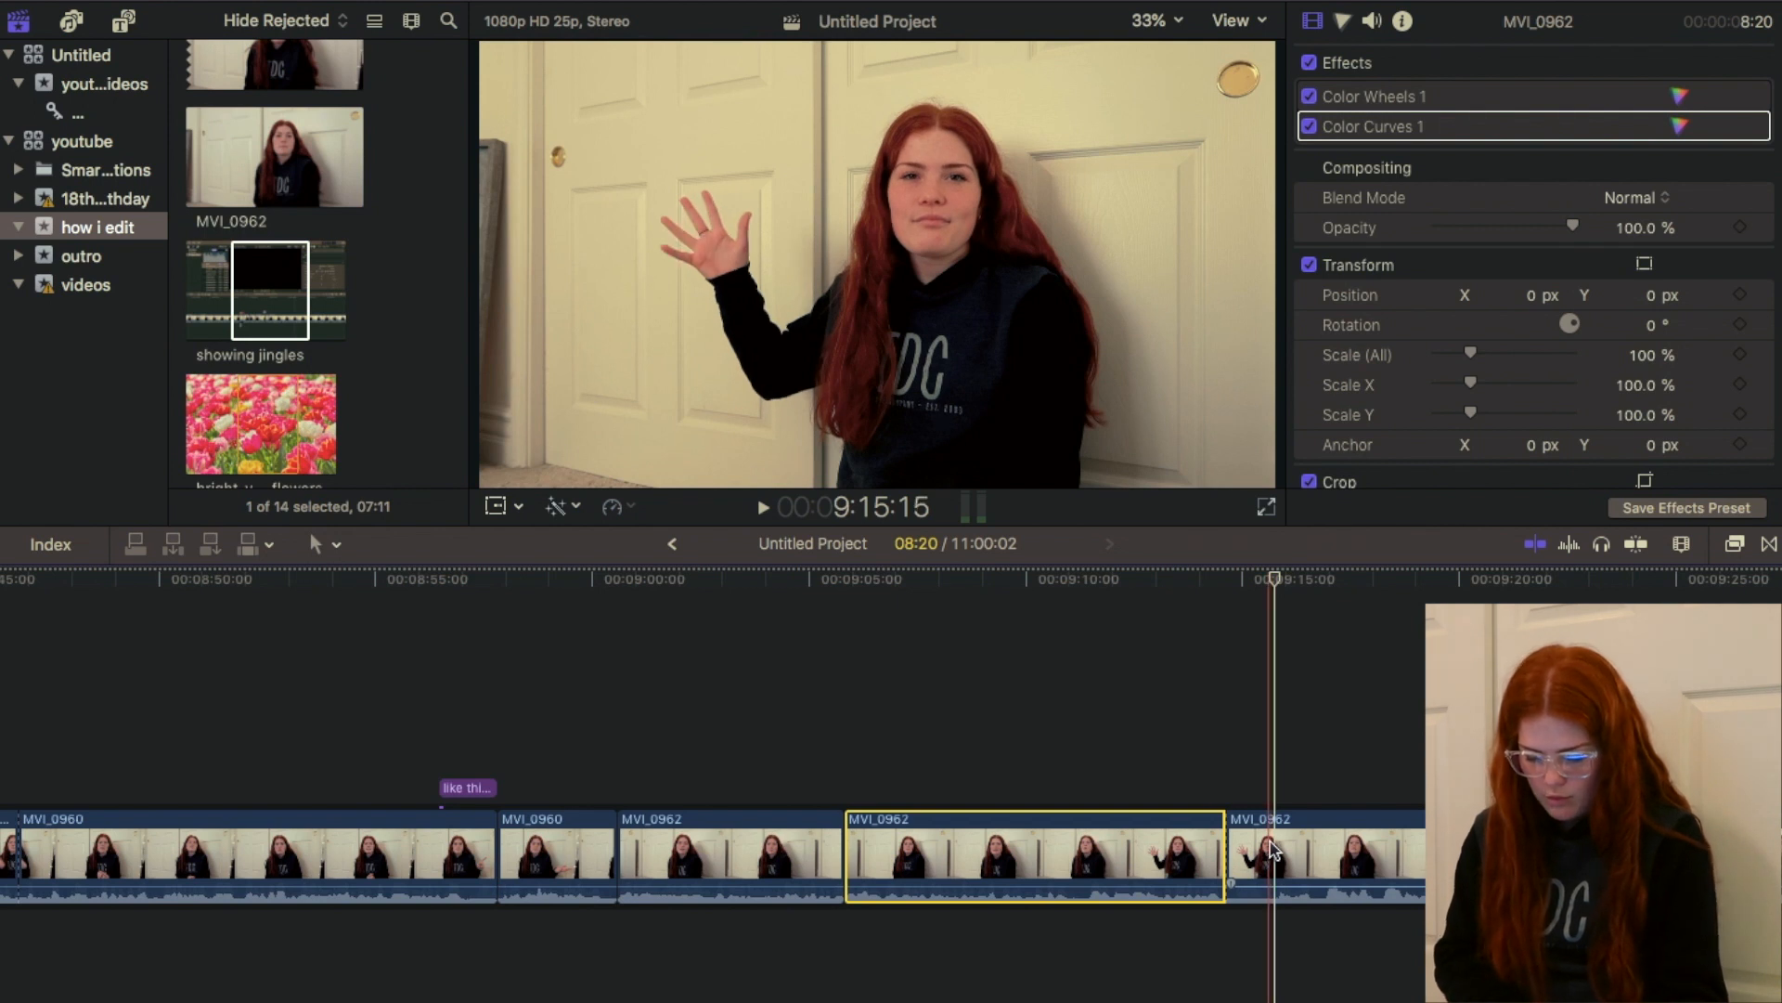
pyautogui.press('super+b')
# Step: Crop the short clip at 9:15 tightly around the raised hand using the Crop mode, and play it back
pyautogui.click(1245, 850)
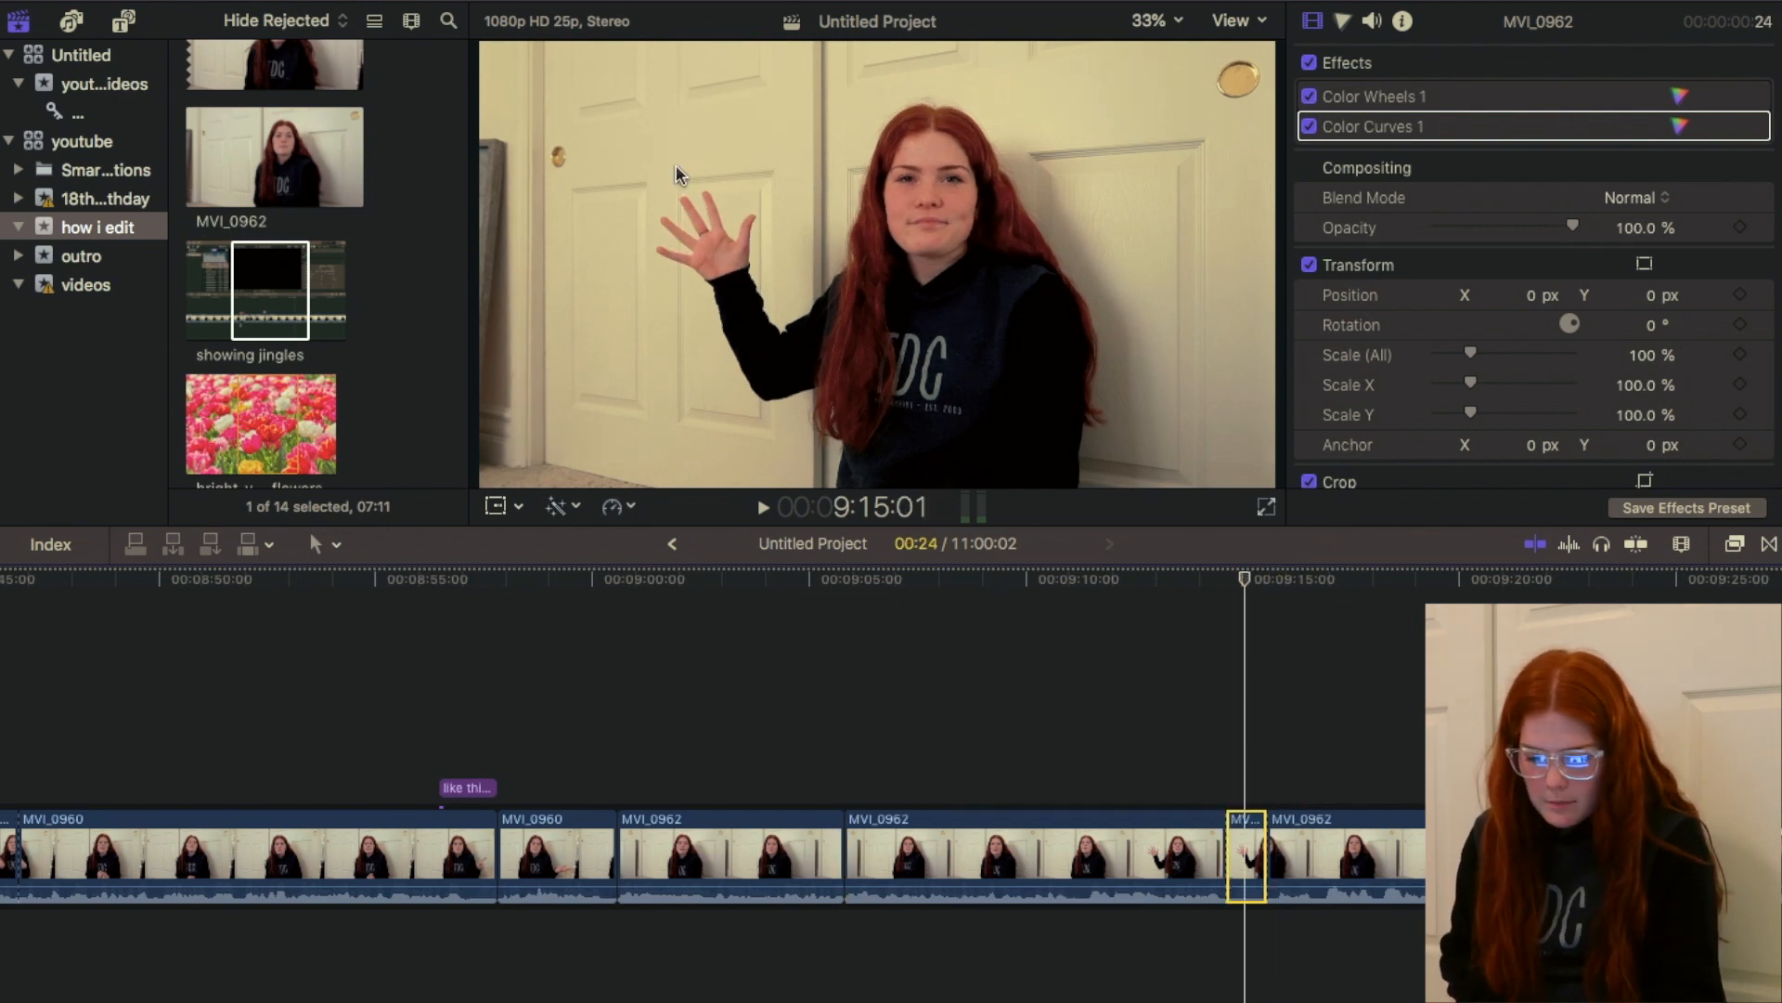
pyautogui.click(515, 509)
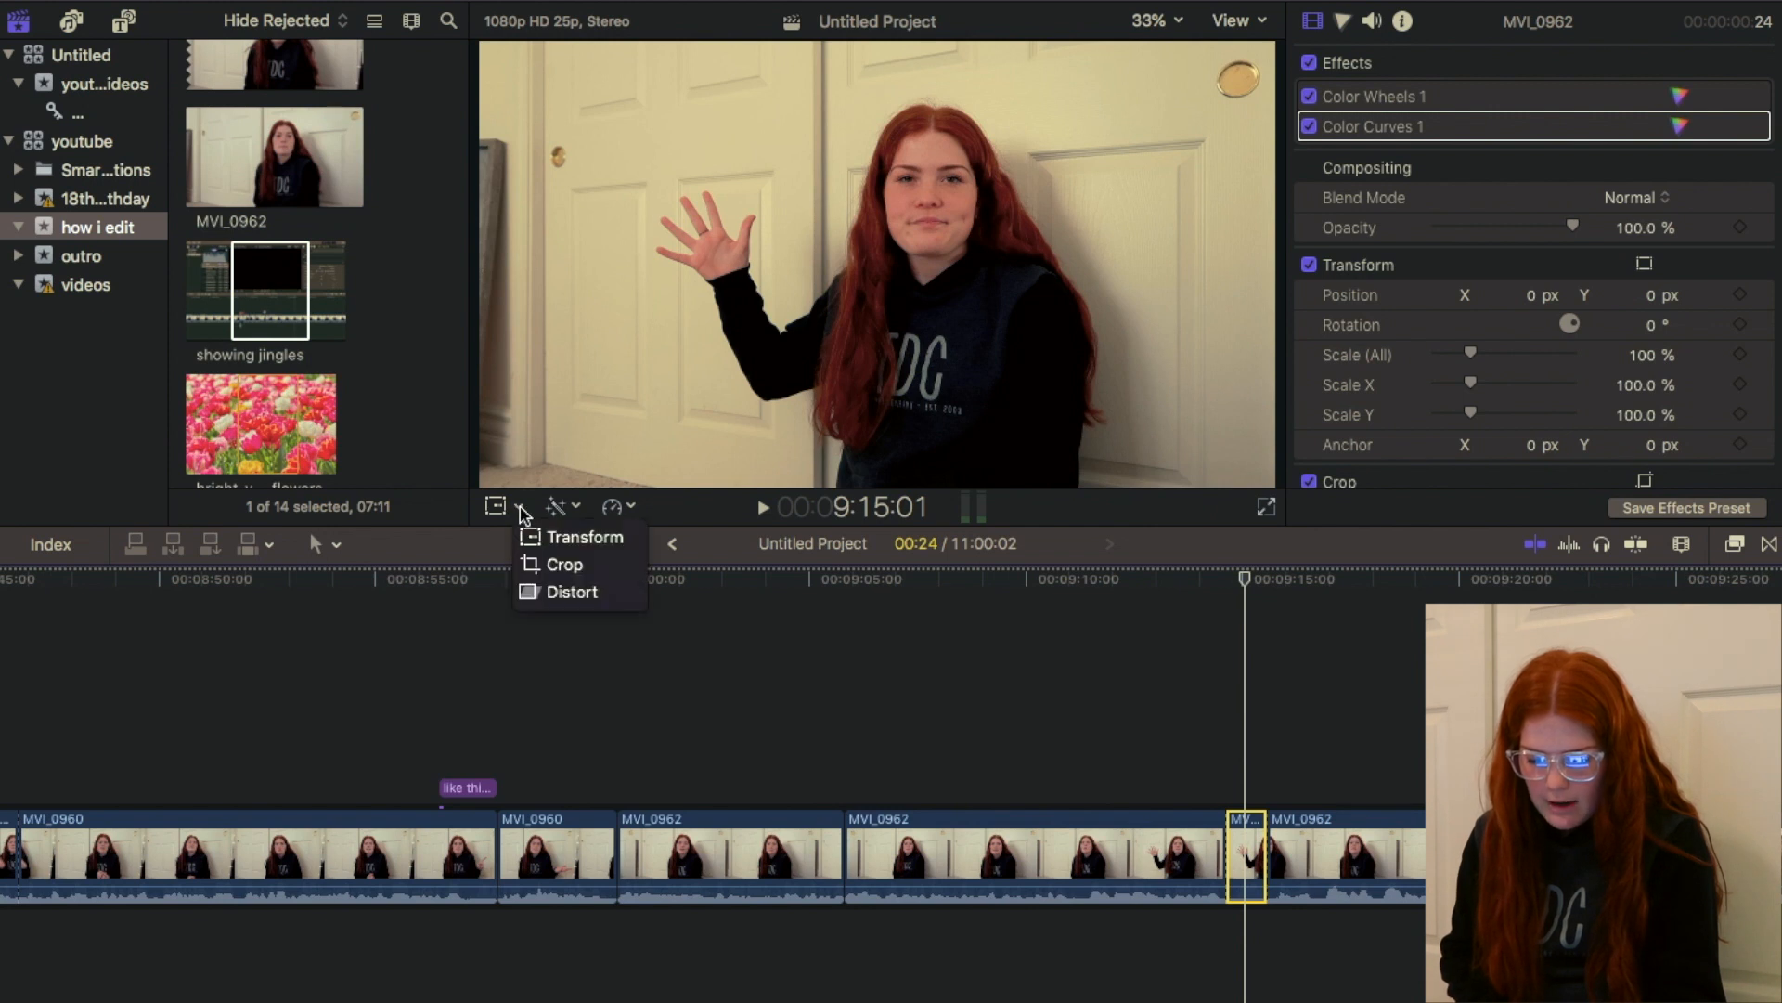
pyautogui.click(585, 570)
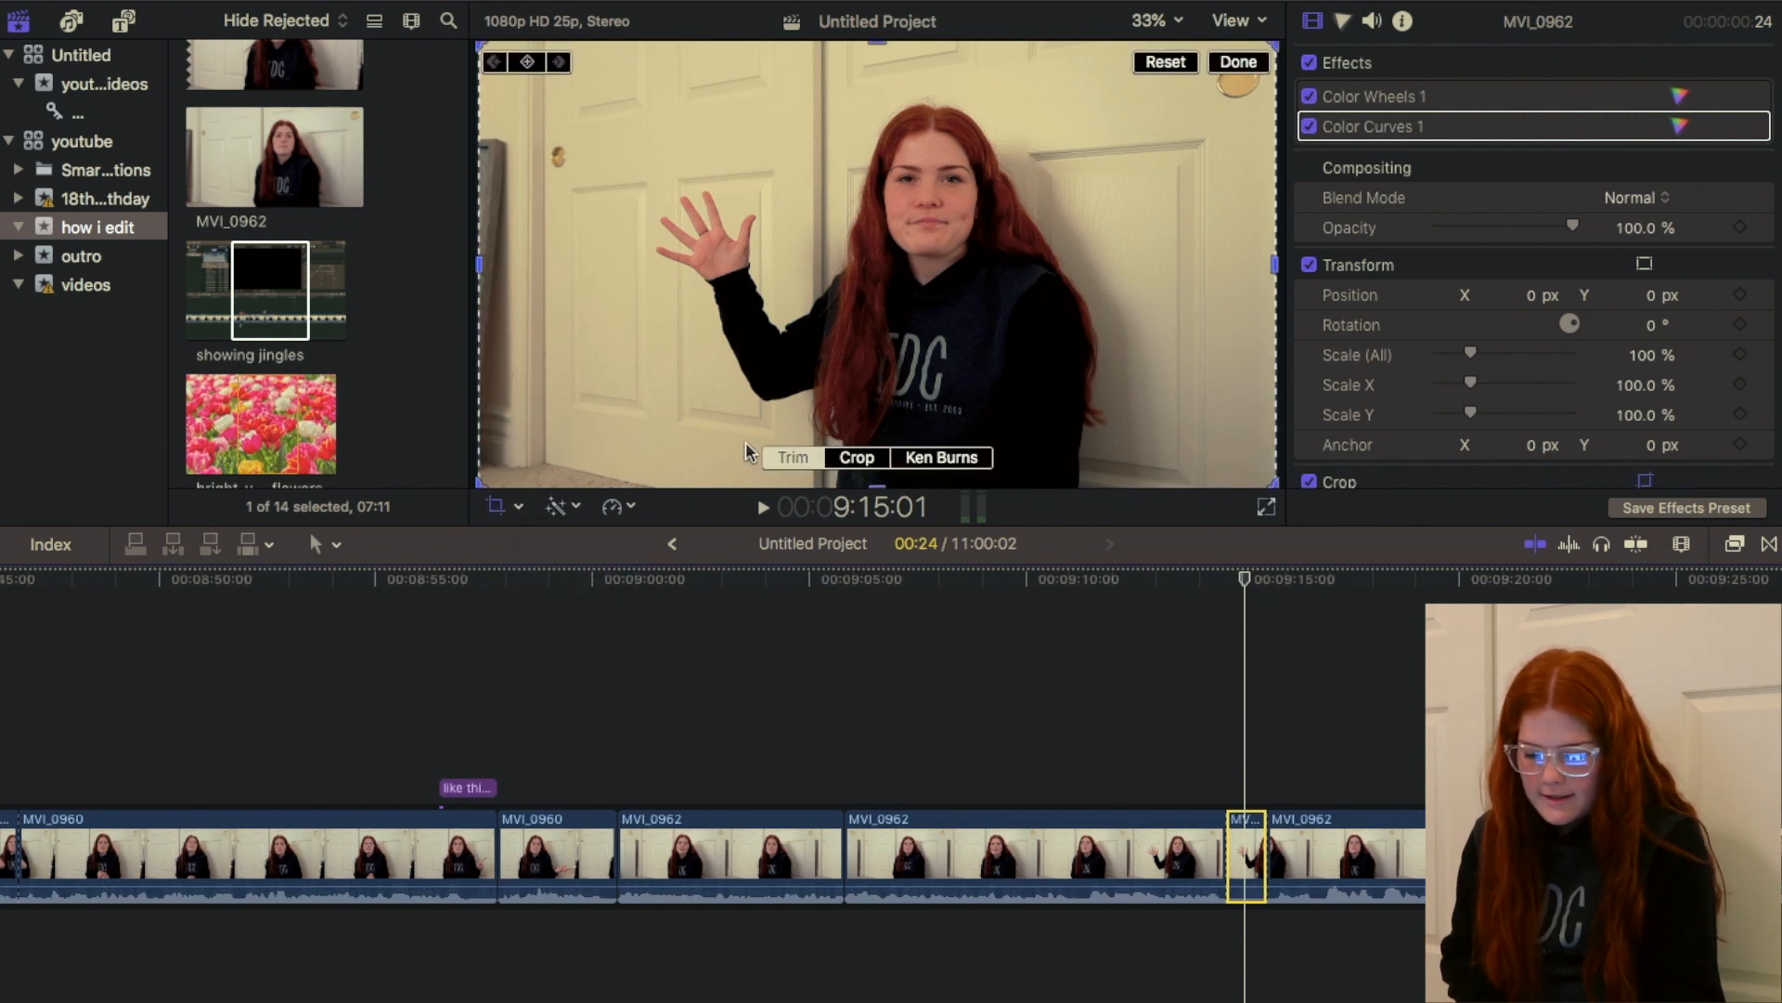
pyautogui.click(861, 461)
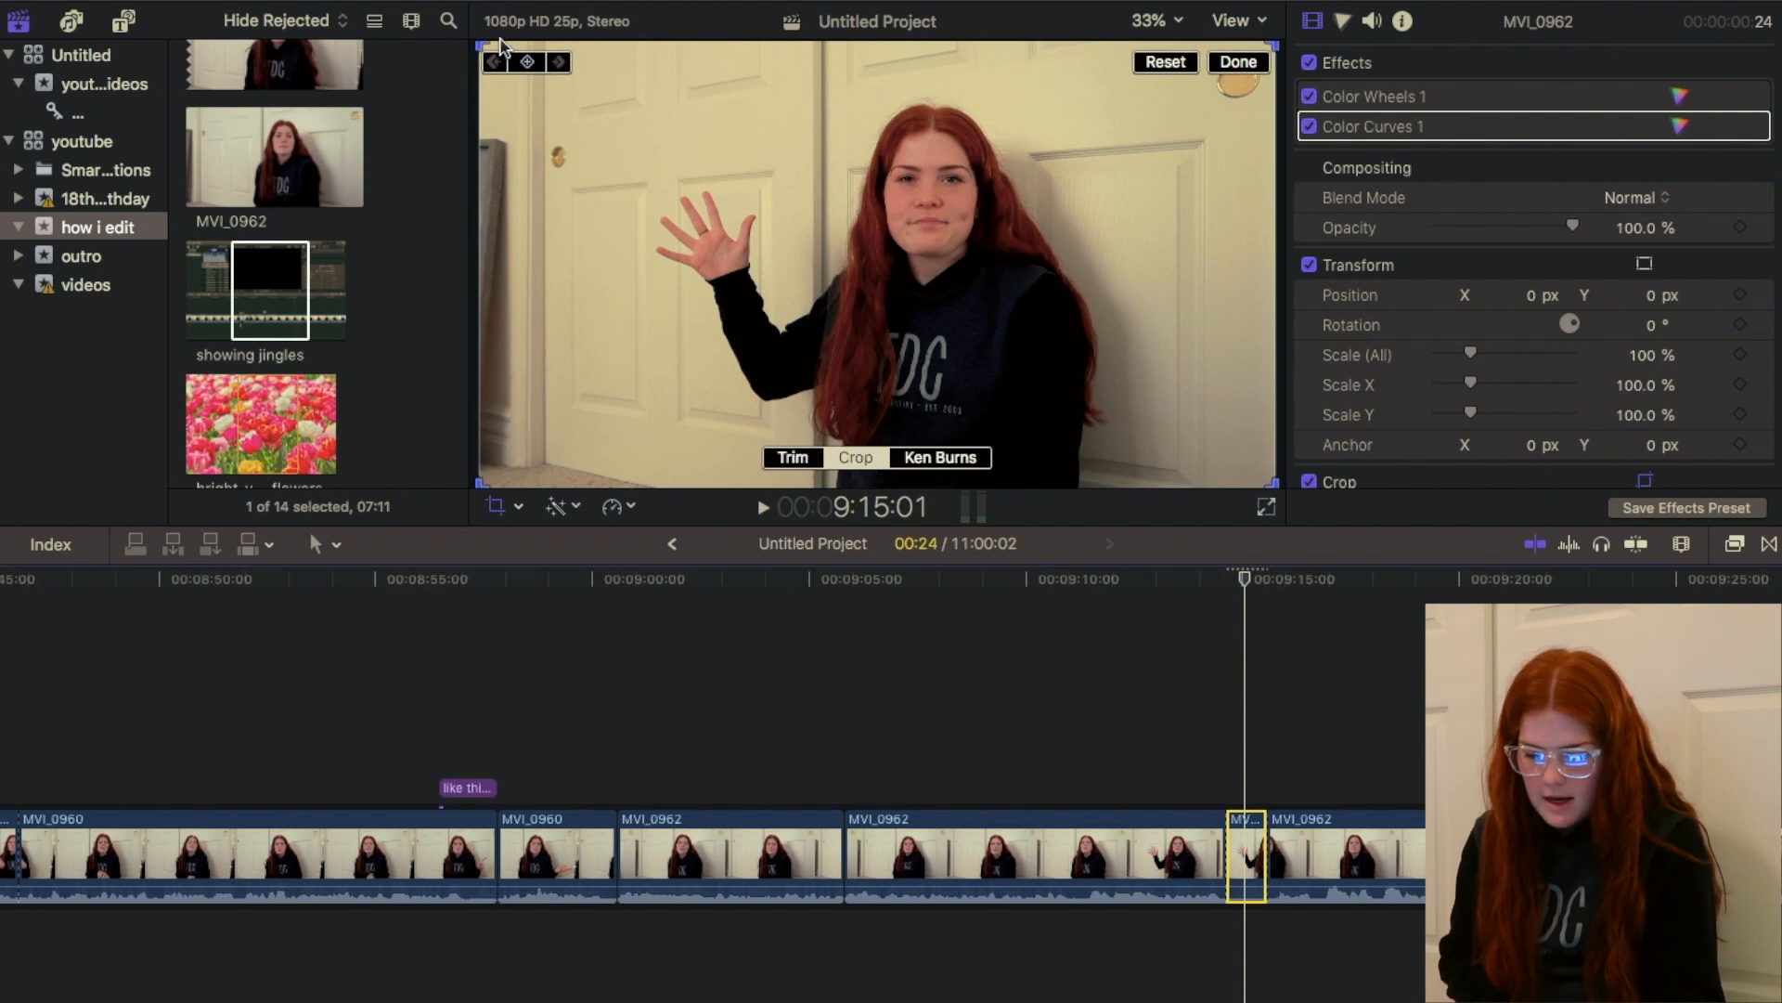
pyautogui.moveTo(483, 49); pyautogui.dragTo(640, 213)
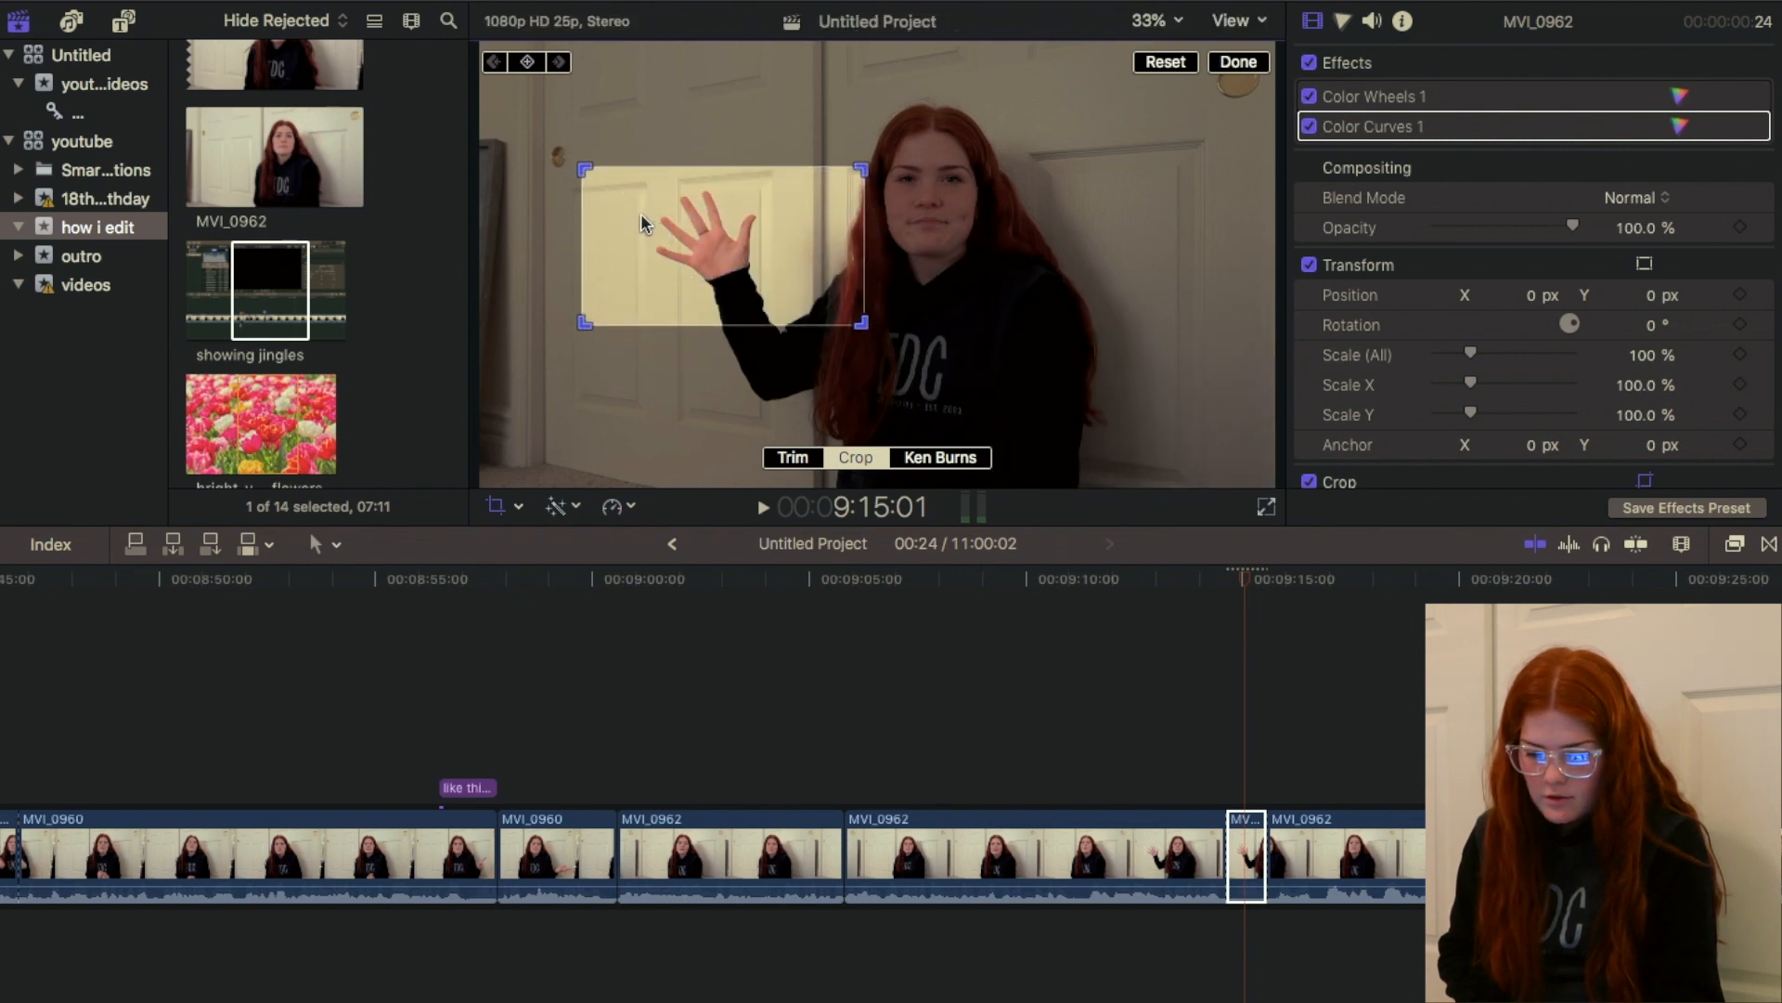
pyautogui.click(1239, 62)
pyautogui.press('space')
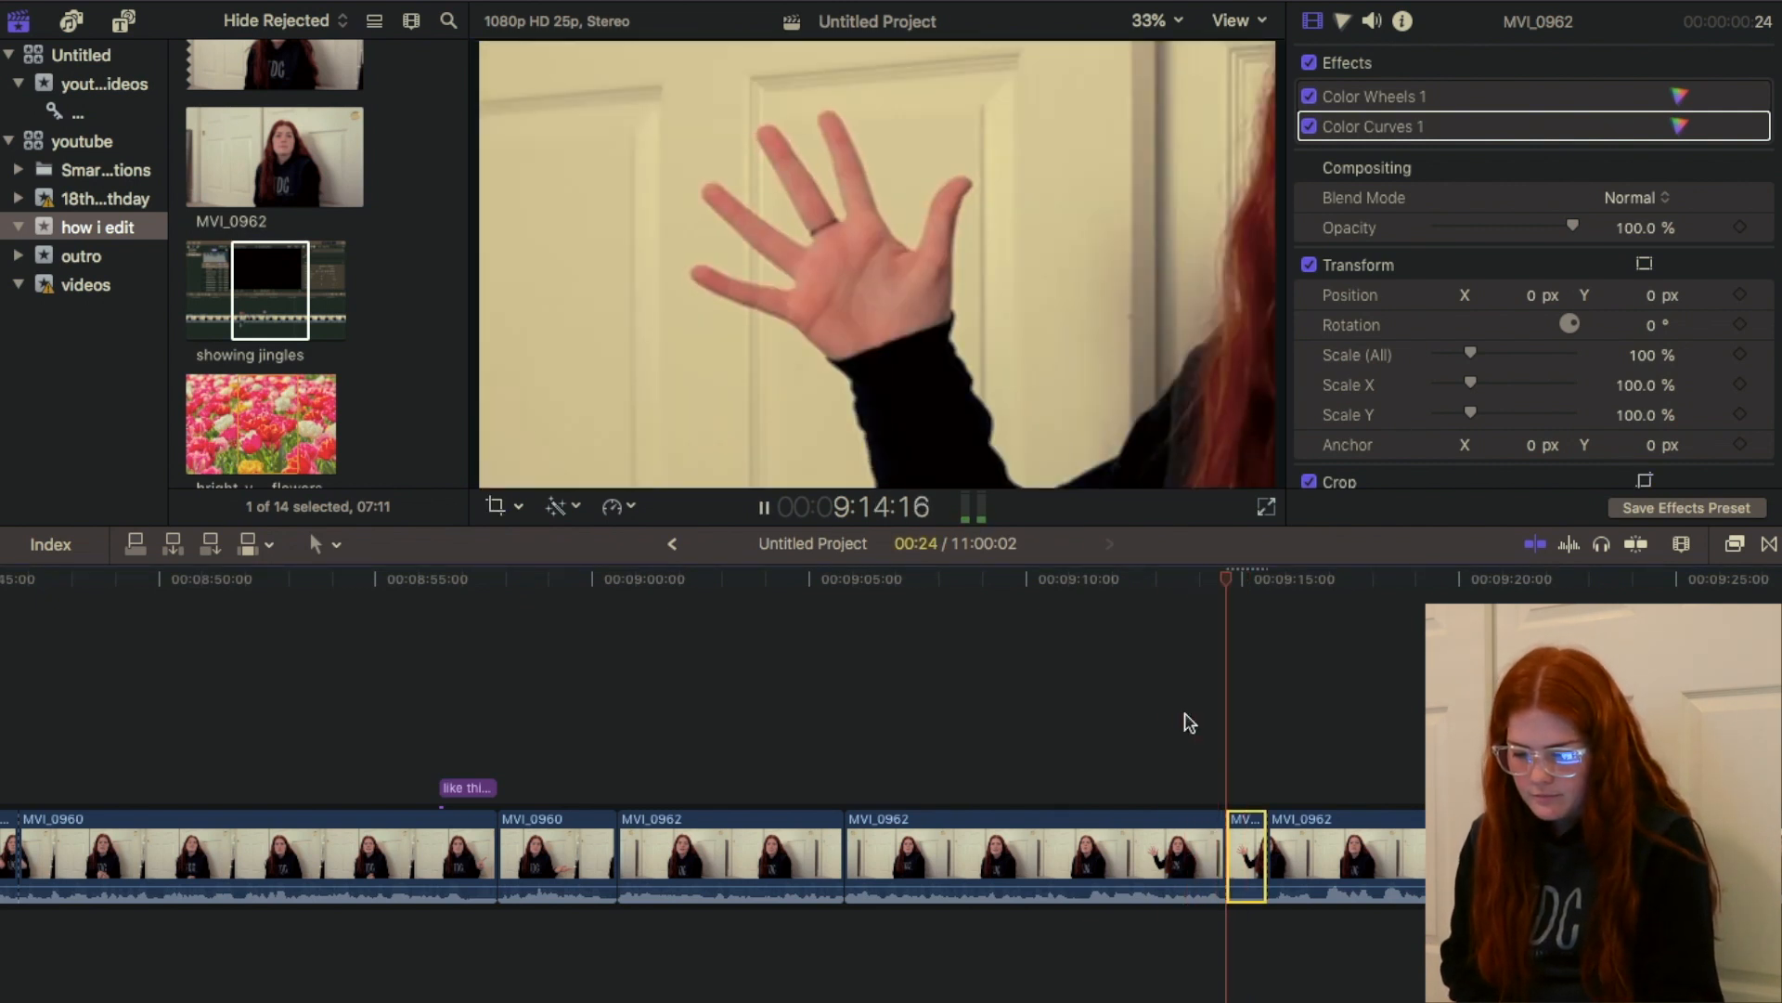
pyautogui.press('space')
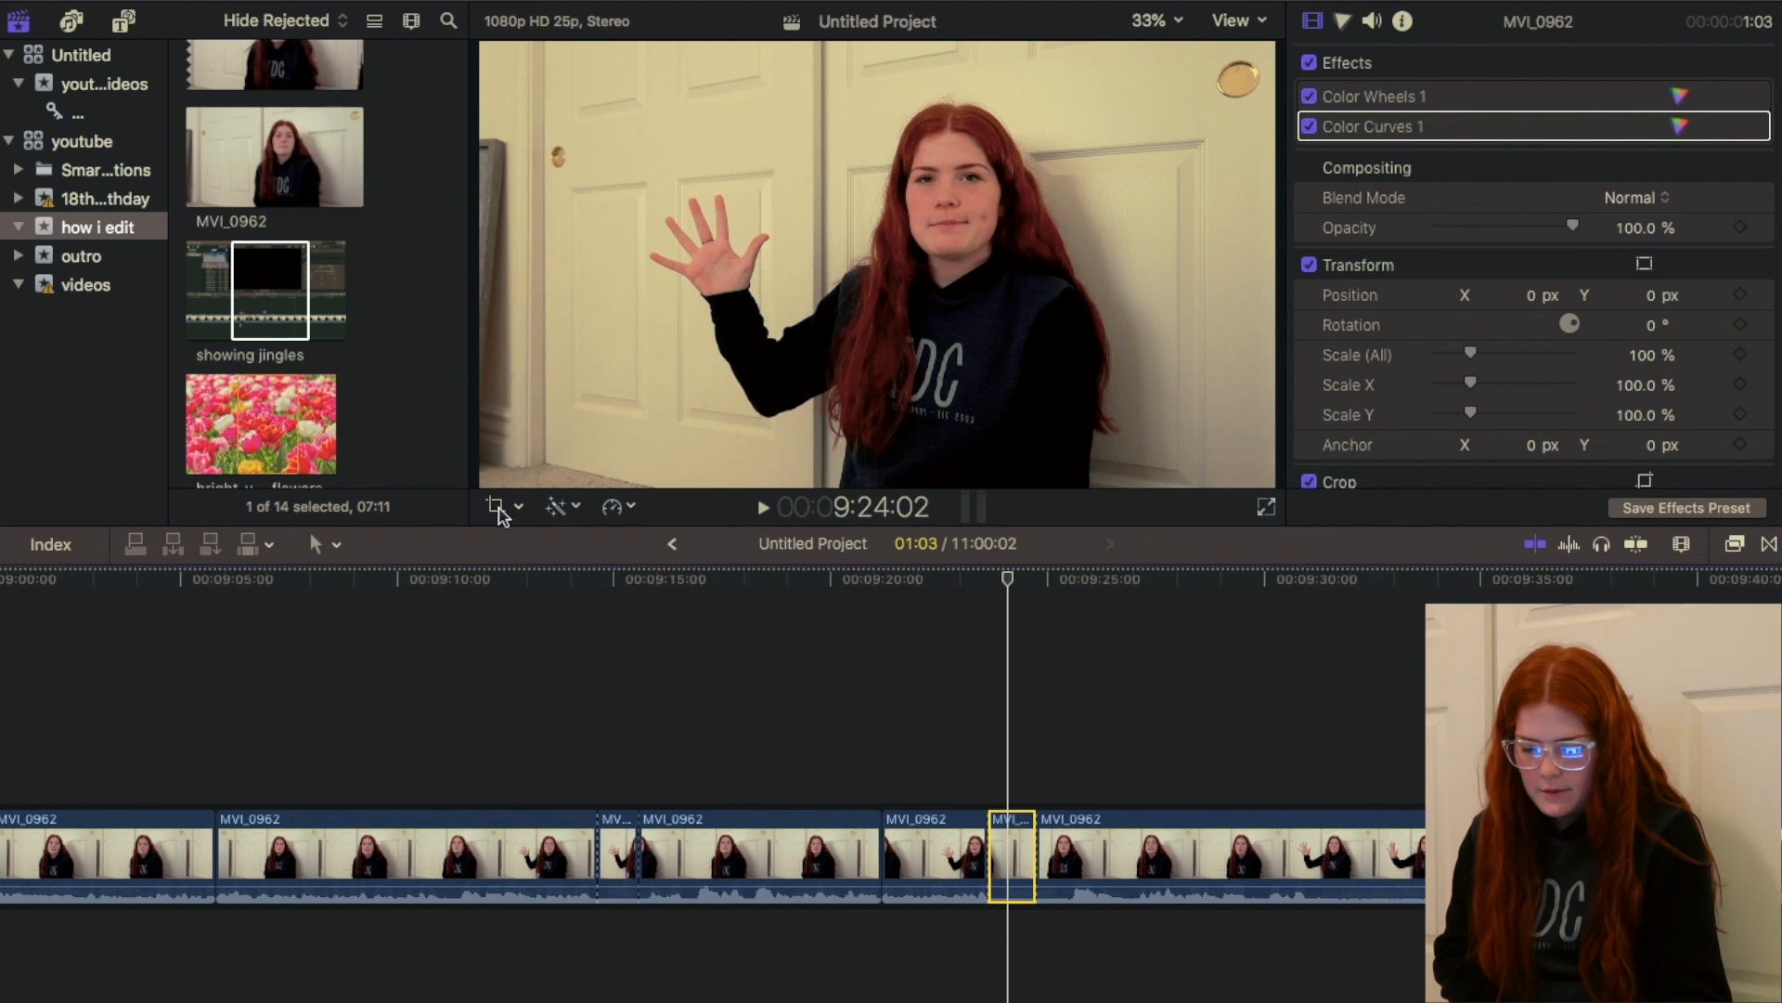
# Step: Apply Ken Burns to the short clip at 9:24 with the end frame tight around the raised hand, and play it
pyautogui.click(497, 506)
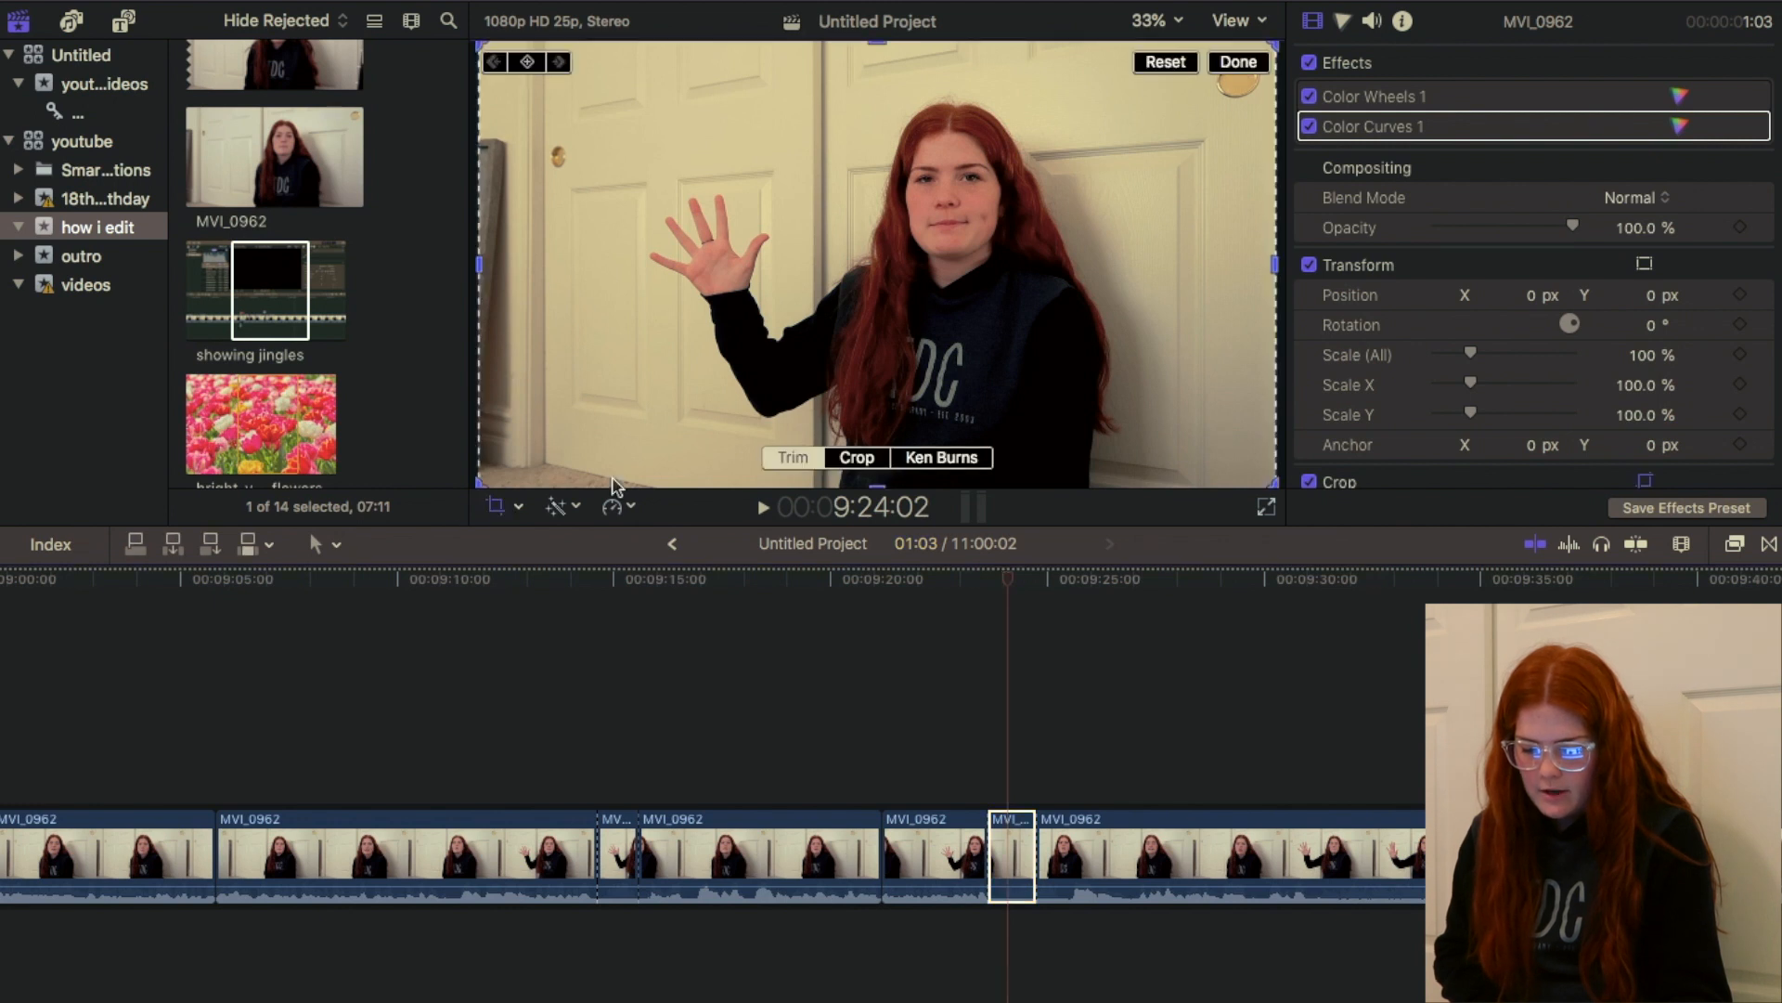
pyautogui.click(956, 461)
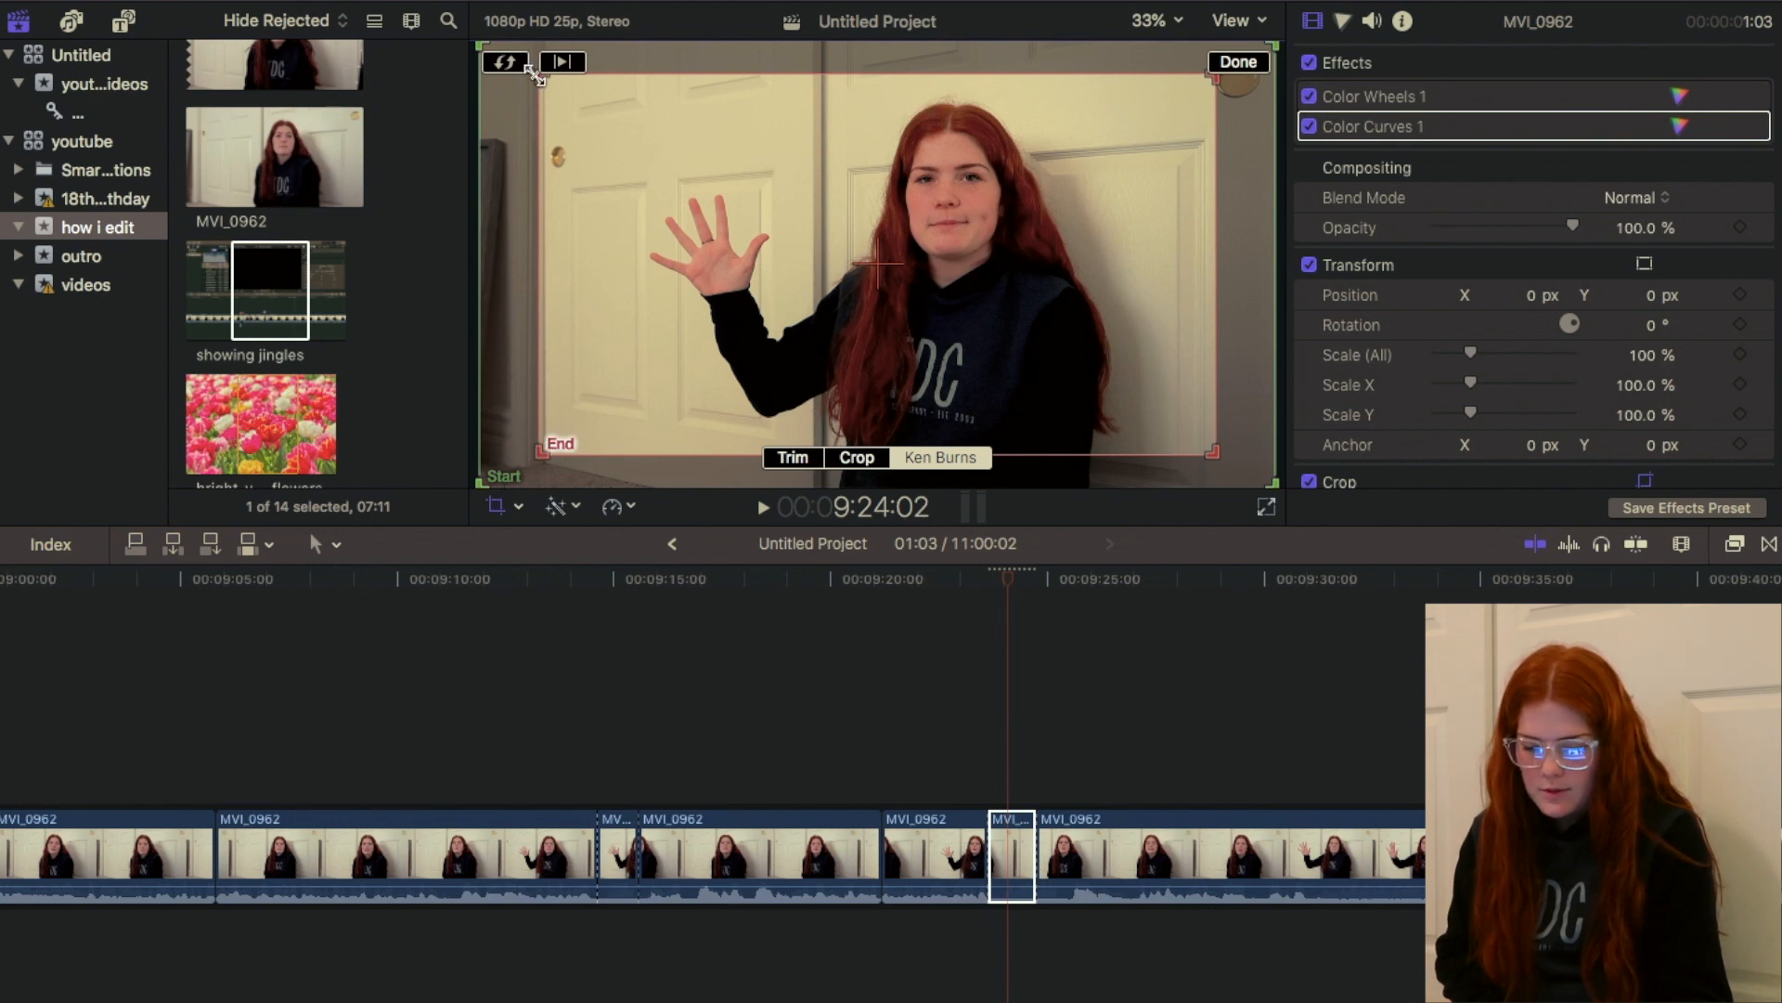
pyautogui.moveTo(539, 76); pyautogui.dragTo(683, 261)
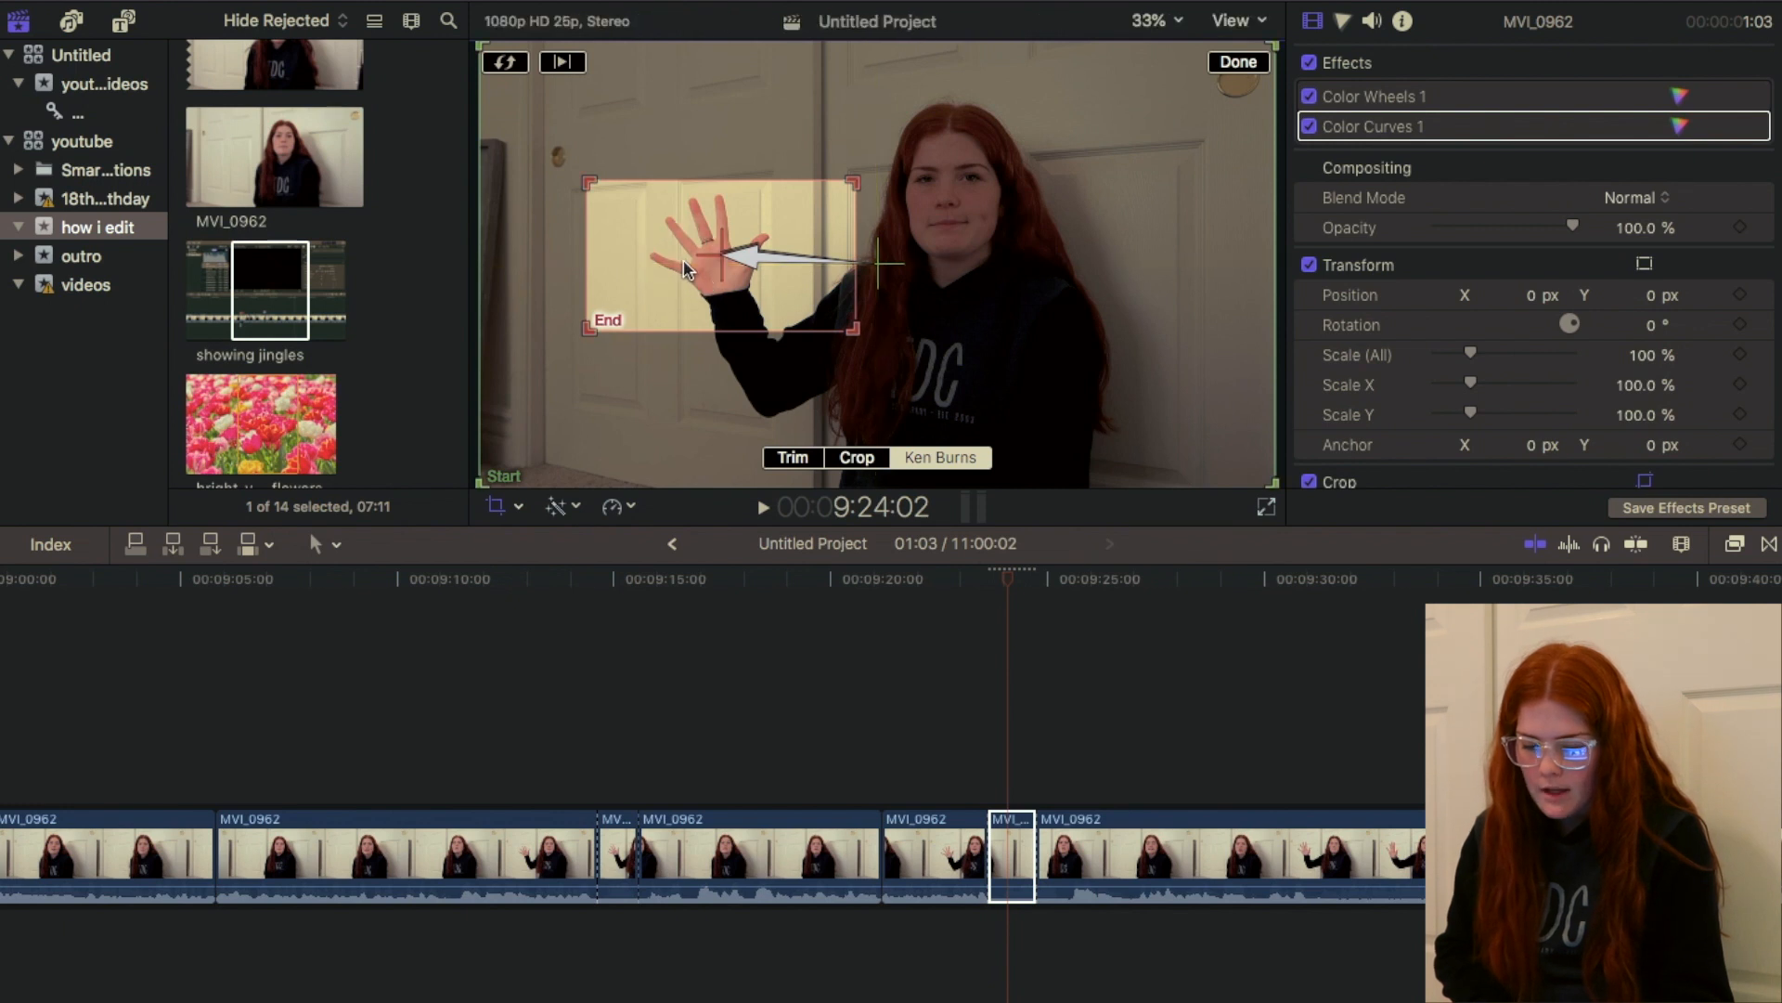
pyautogui.click(1228, 67)
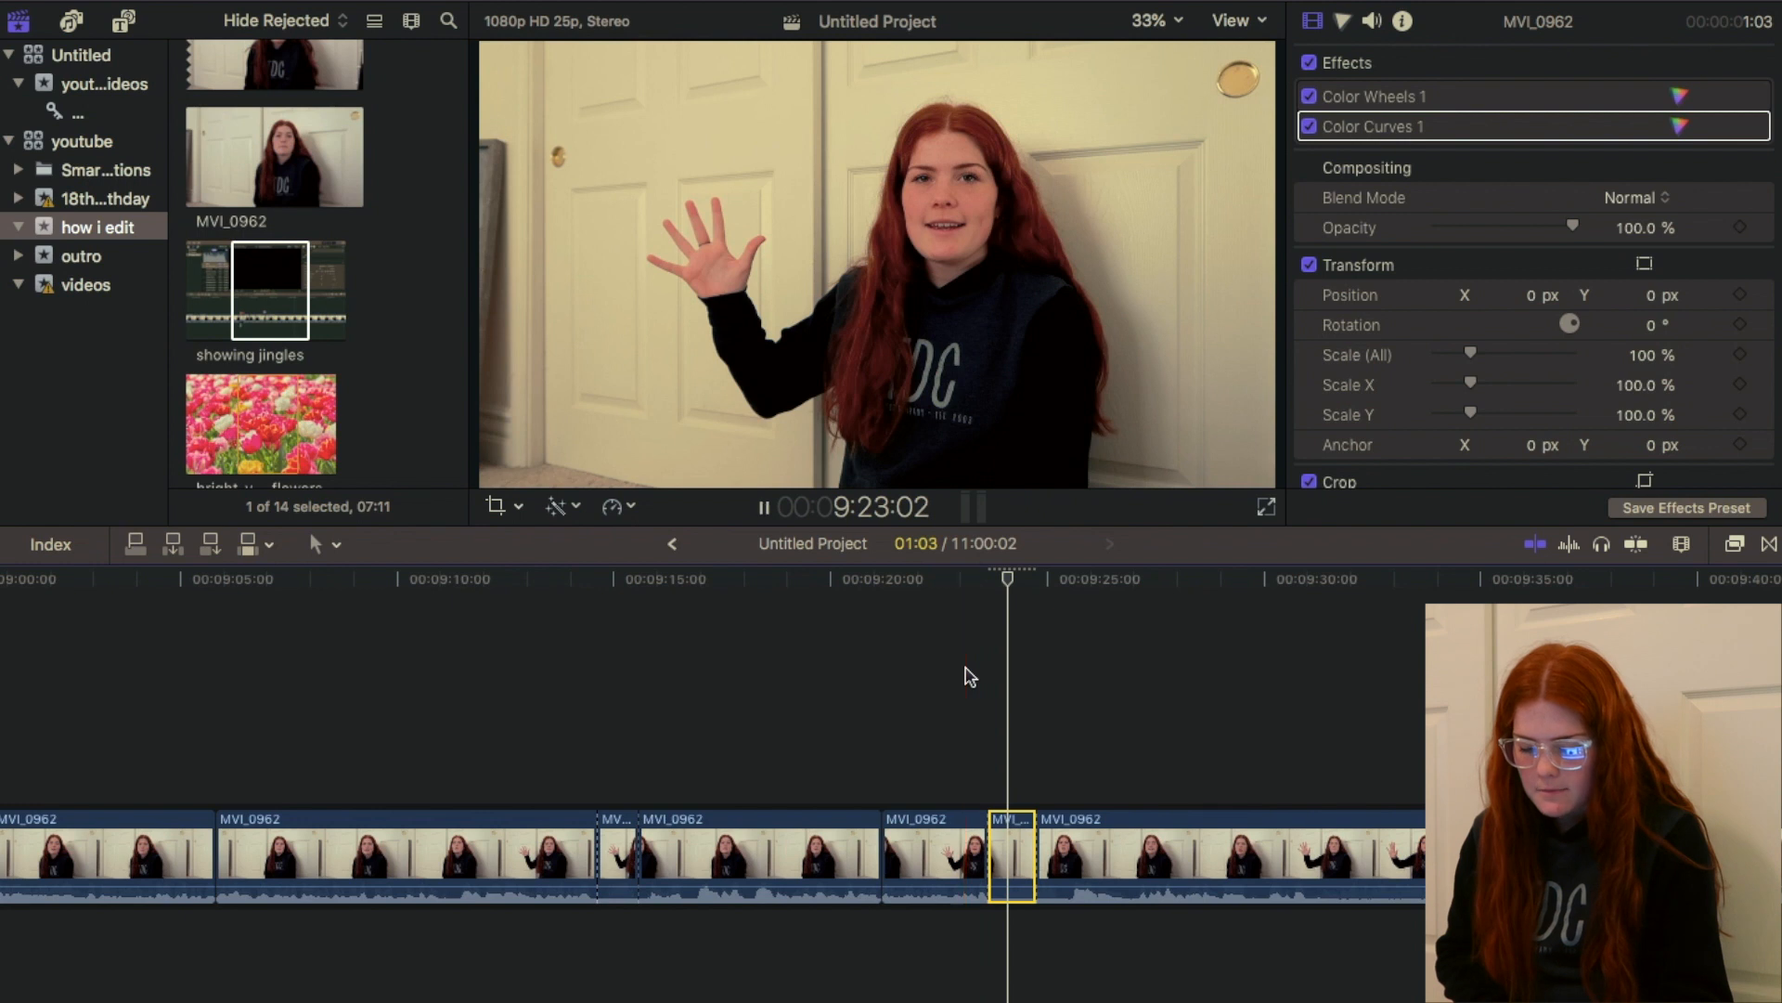
pyautogui.press('space')
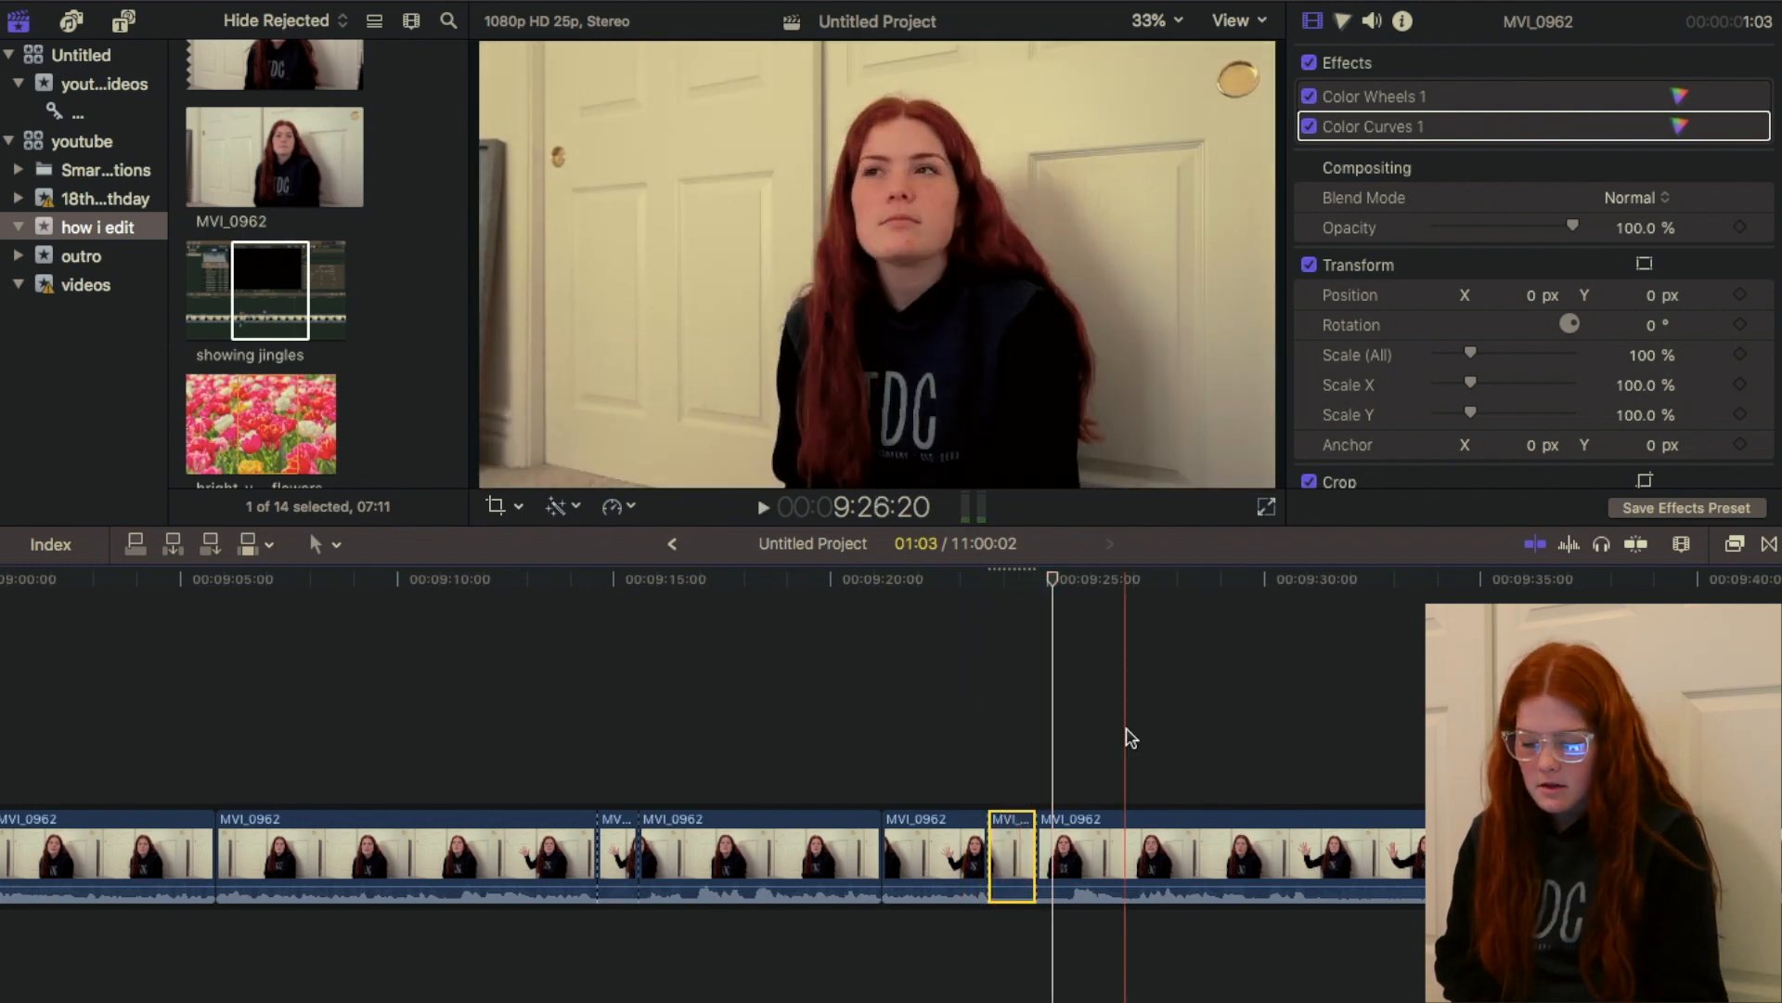
# Step: Play the next hand-waving passage from about 9:30:18 and split it into its own clip of 2:22
pyautogui.hscroll(5, 1128, 738)
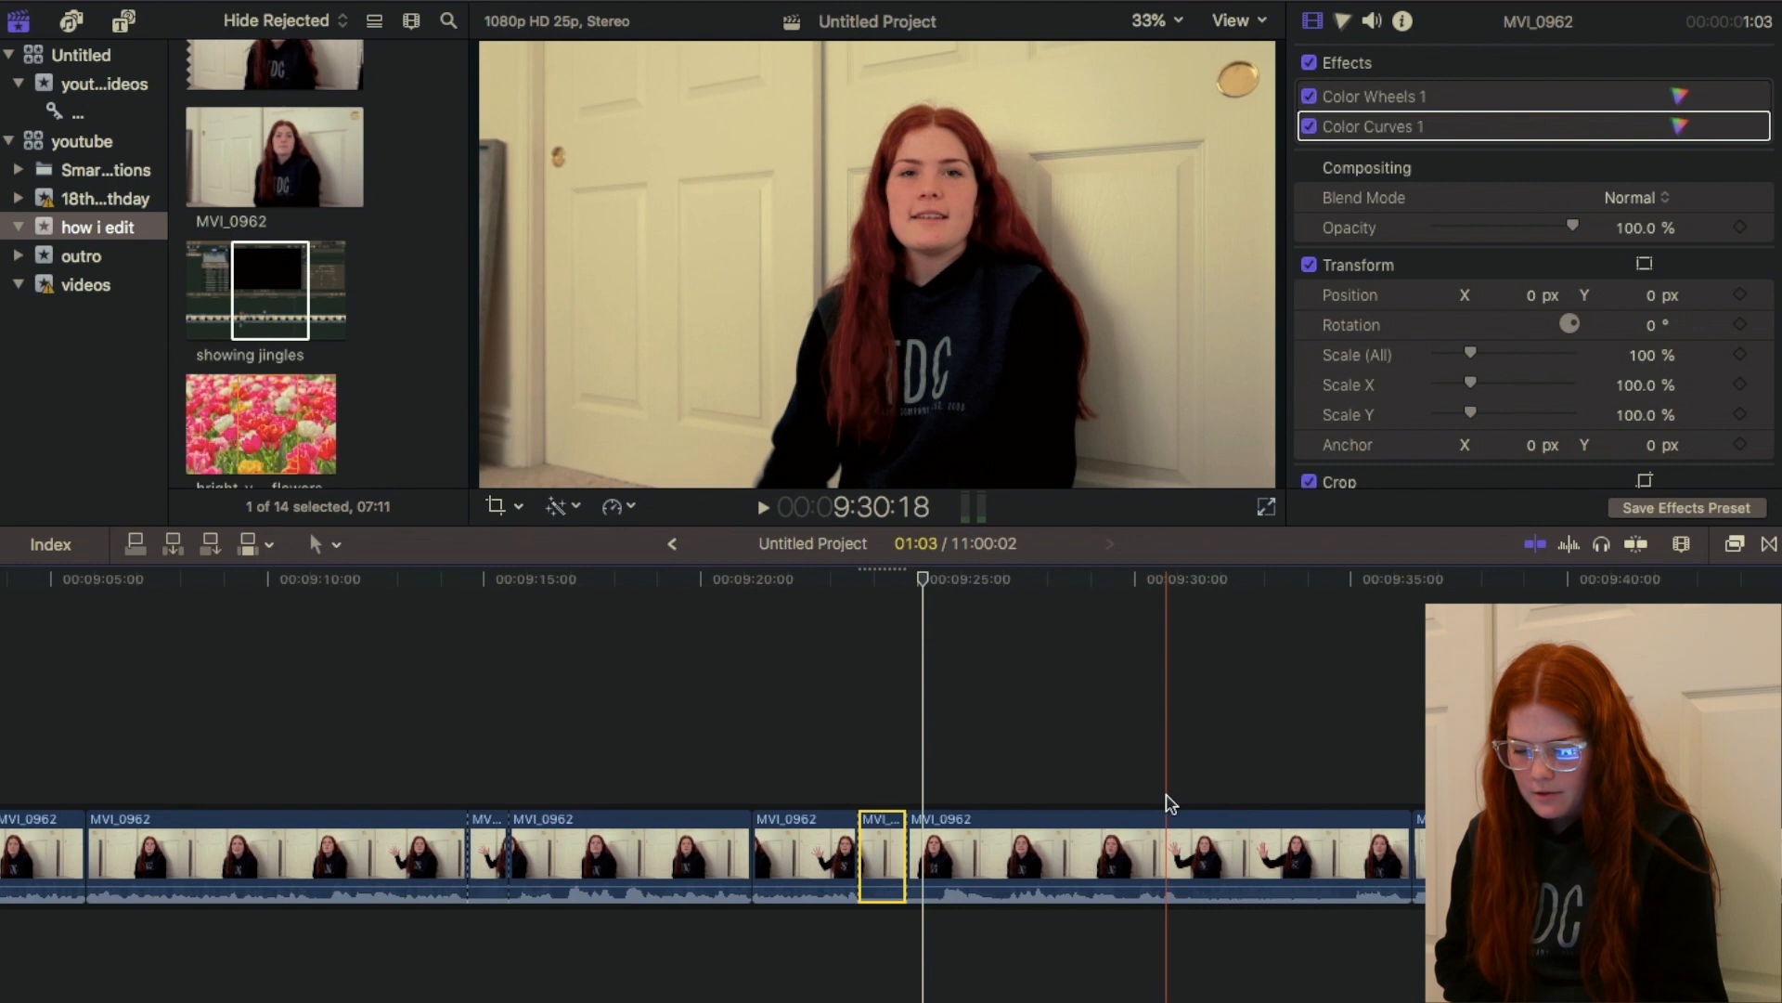
pyautogui.press('space')
pyautogui.press('space')
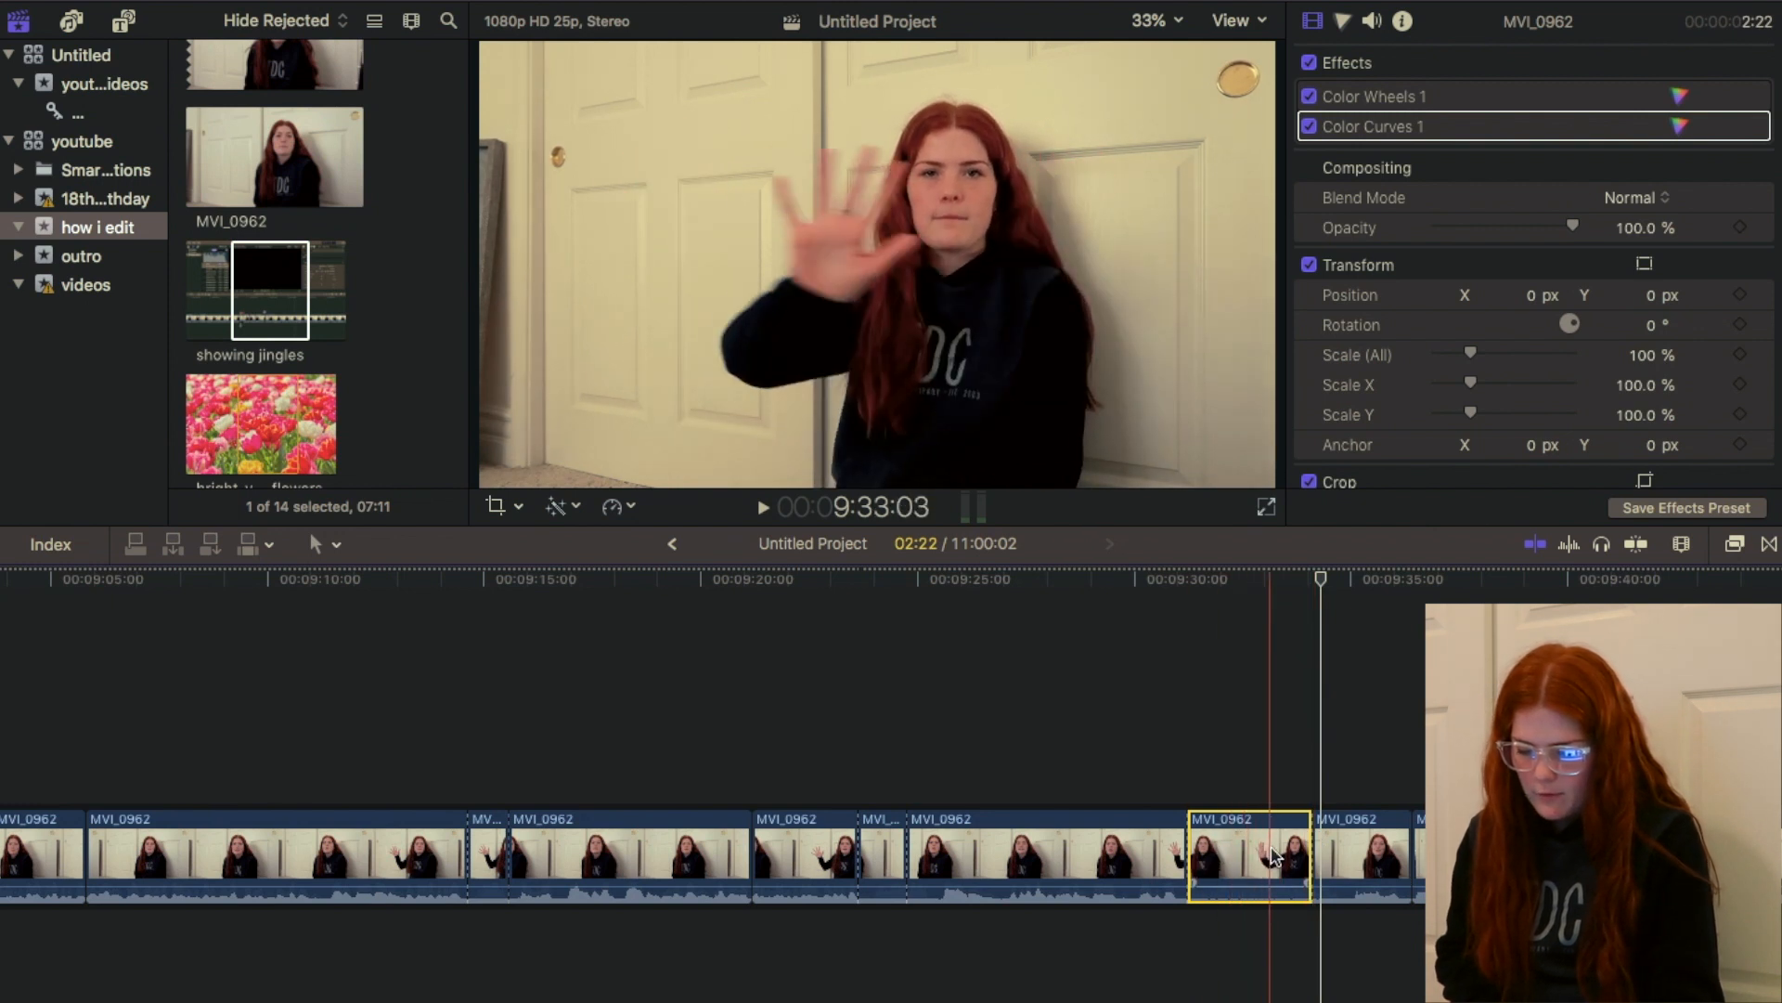
# Step: Switch the hand-waving clip to Crop mode and add a full-frame crop keyframe at its start, about 9:31:07
pyautogui.click(1192, 798)
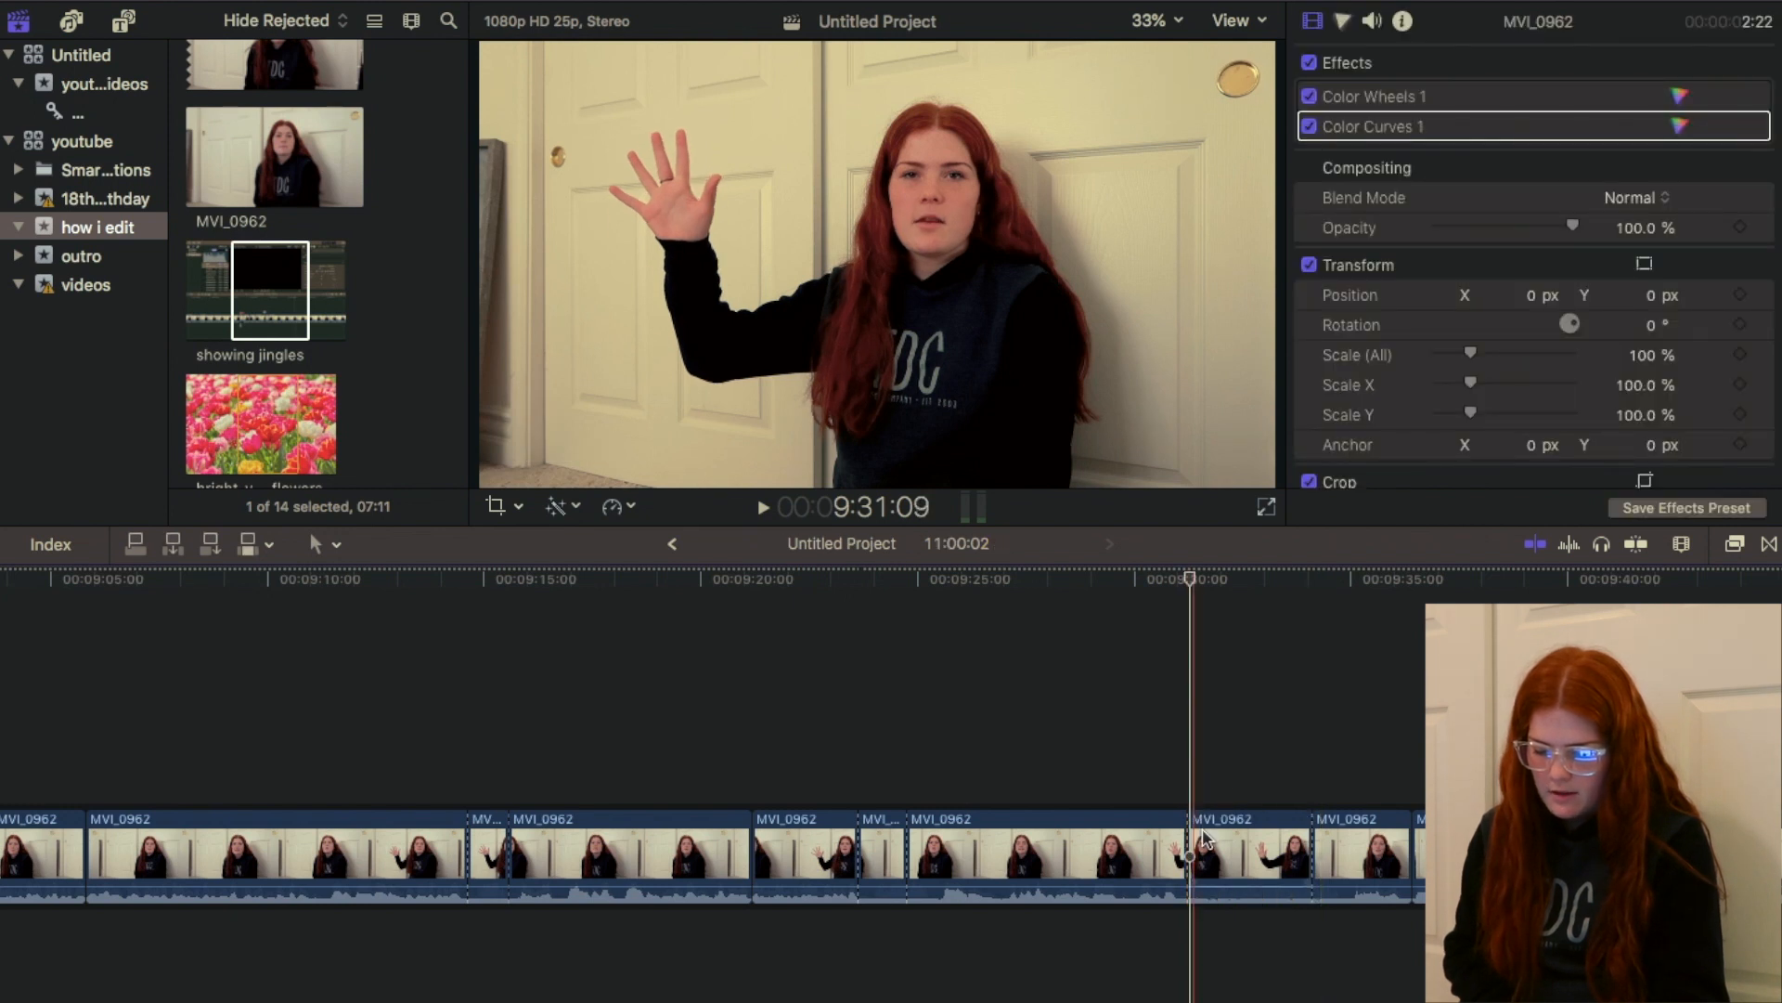
pyautogui.click(1203, 835)
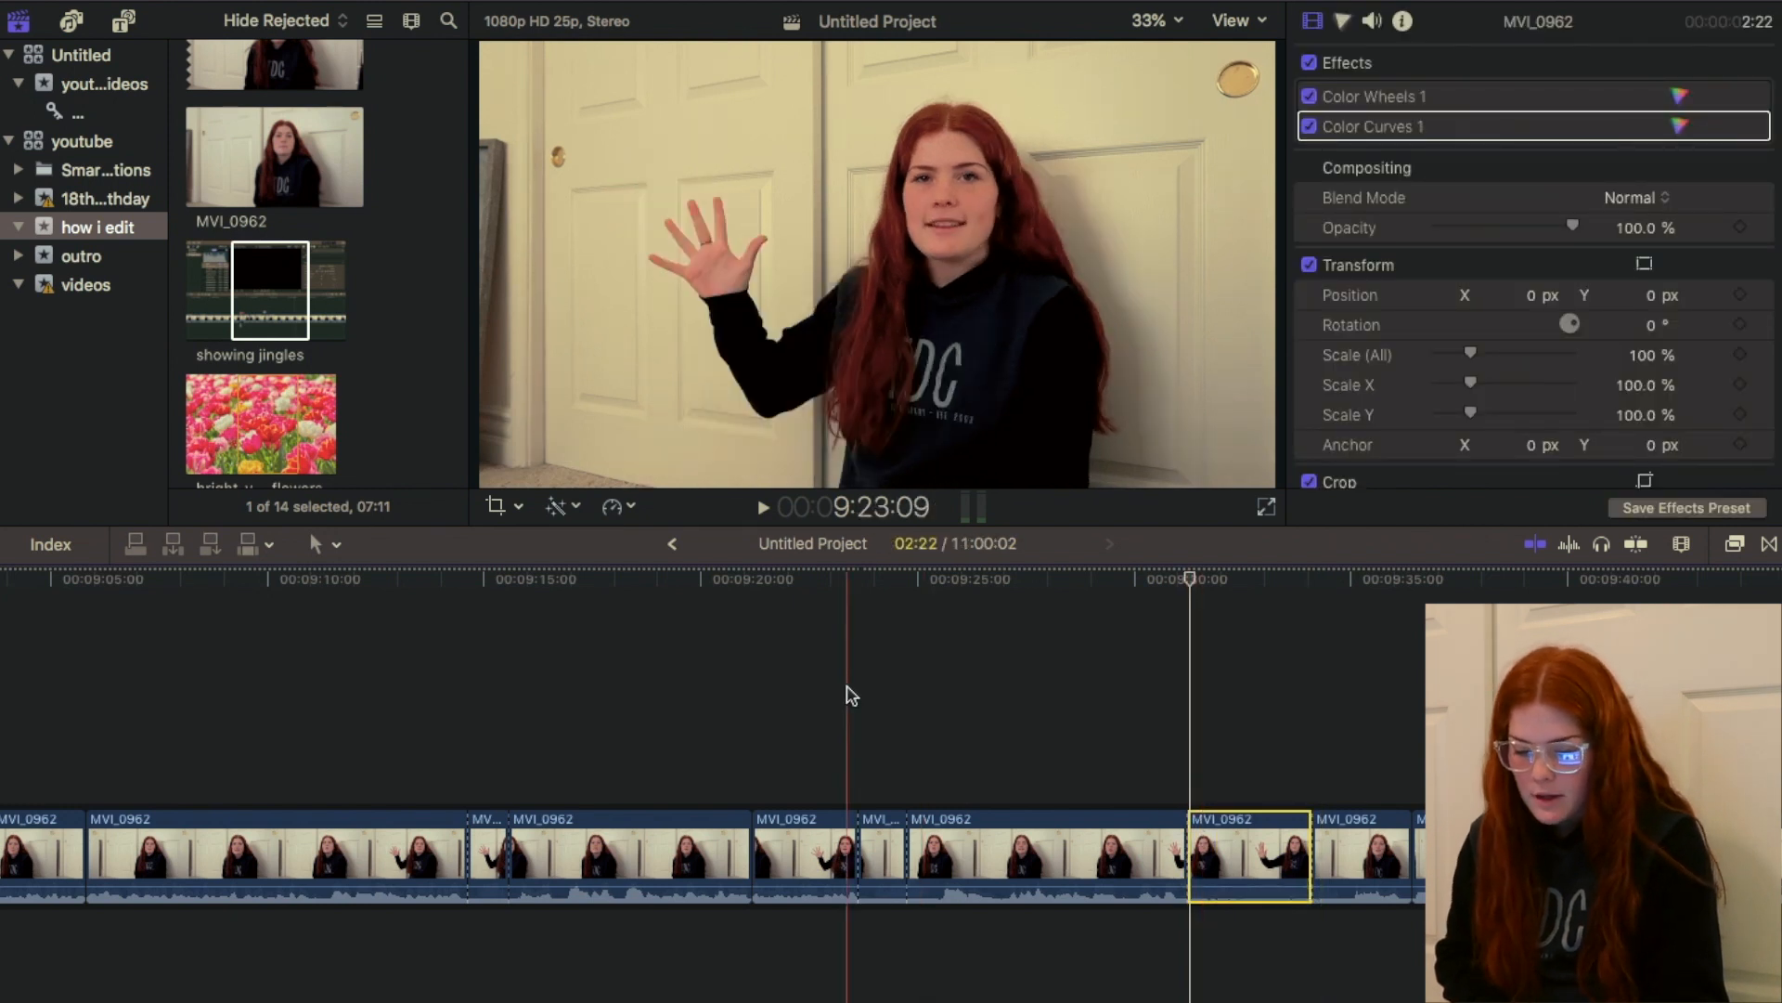
pyautogui.click(497, 506)
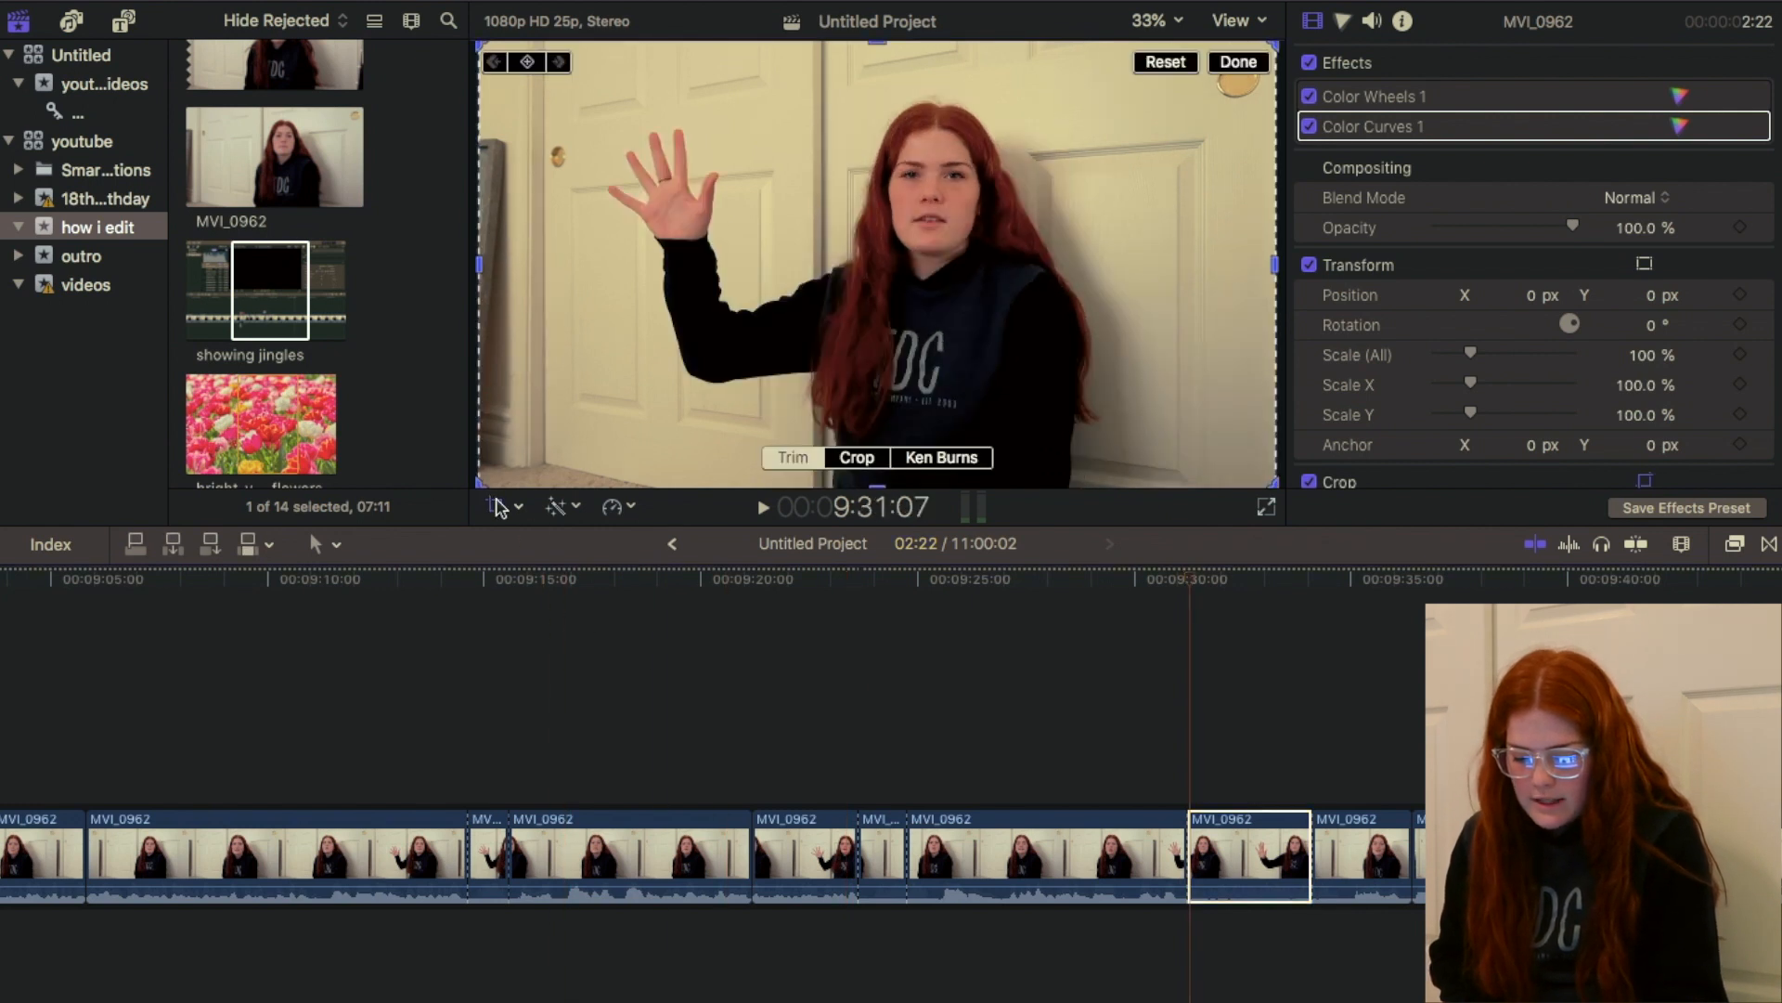
pyautogui.click(847, 459)
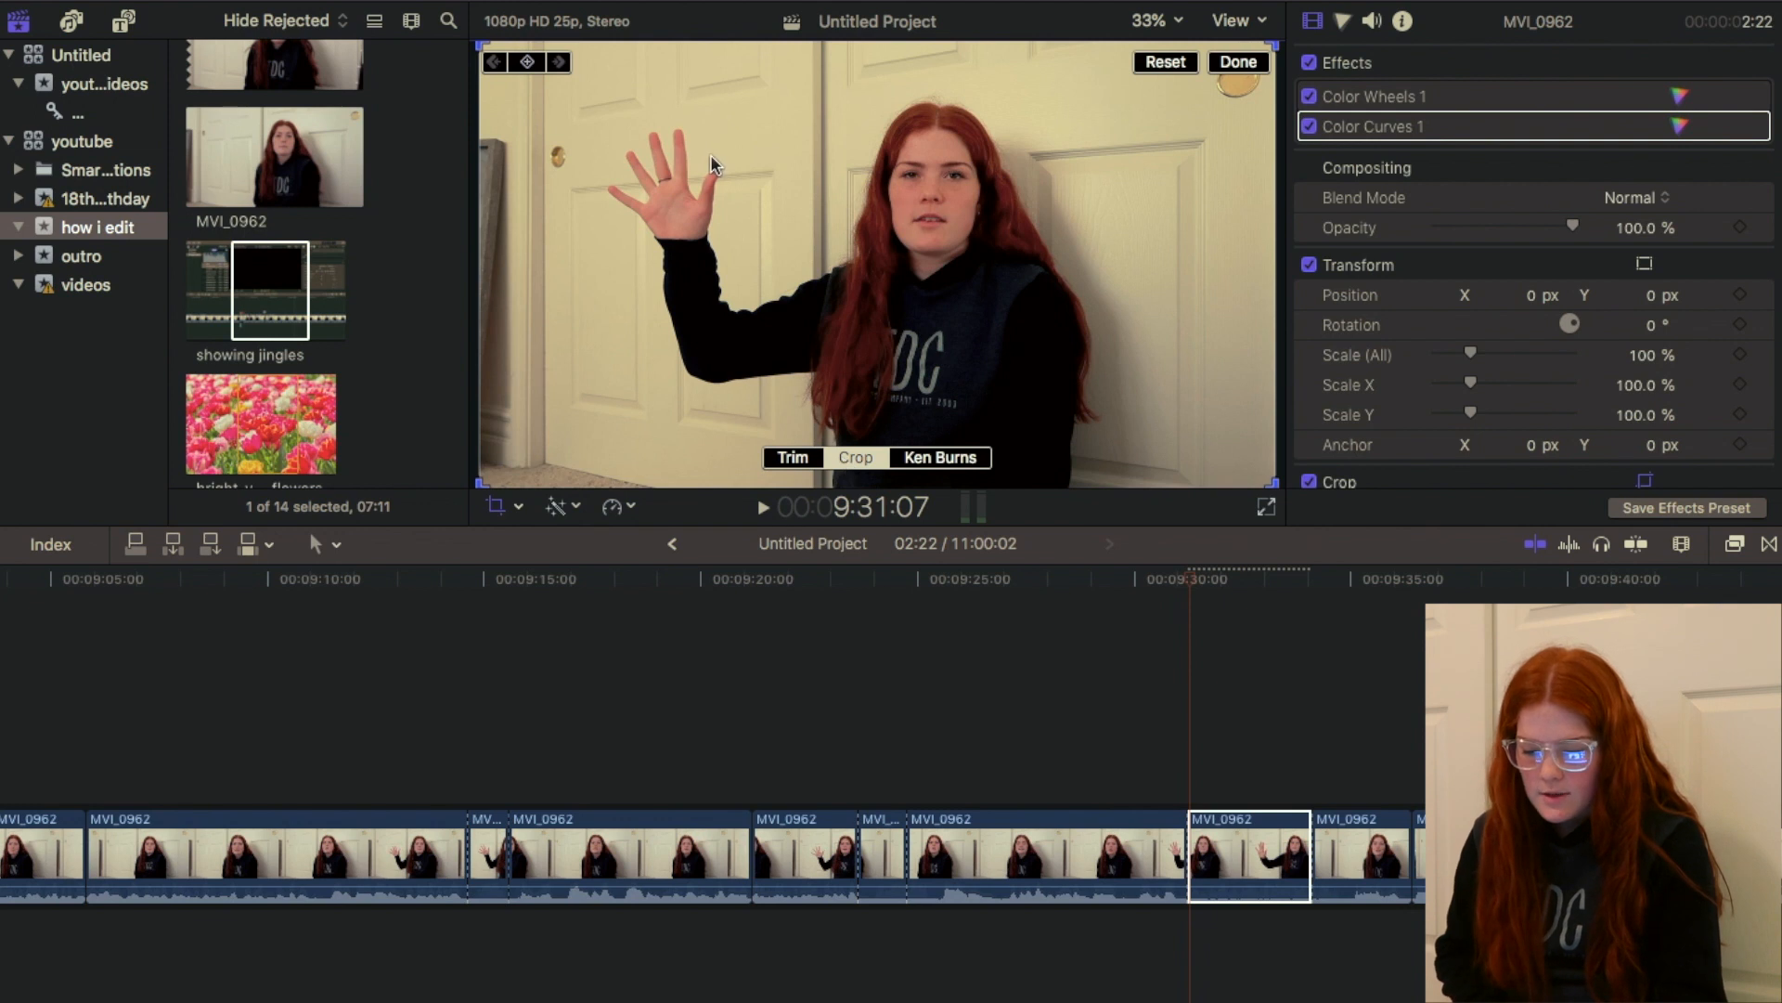
pyautogui.click(527, 63)
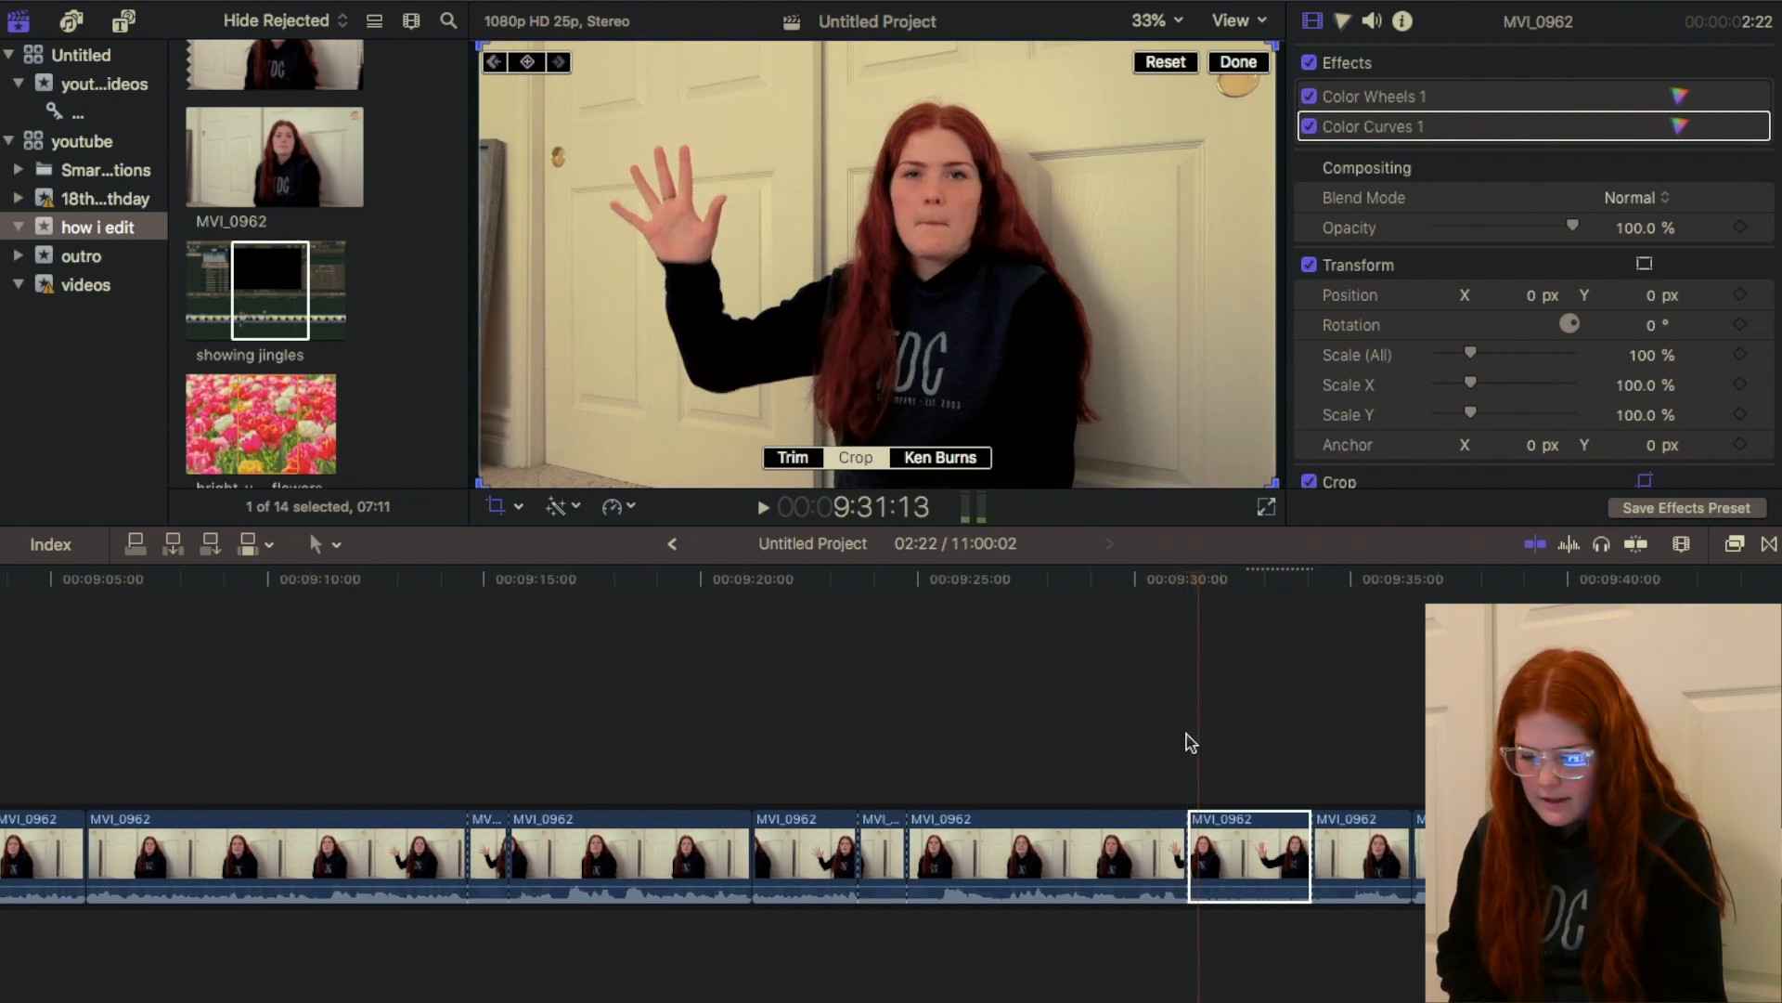
# Step: Tighten the crop around the hand from about 9:31:13, reposition it to follow the moving hand through the clip, and play the result
pyautogui.moveTo(478, 45); pyautogui.dragTo(887, 271)
pyautogui.moveTo(982, 344); pyautogui.dragTo(622, 203)
pyautogui.moveTo(526, 134); pyautogui.dragTo(602, 179)
pyautogui.moveTo(663, 237); pyautogui.dragTo(922, 398)
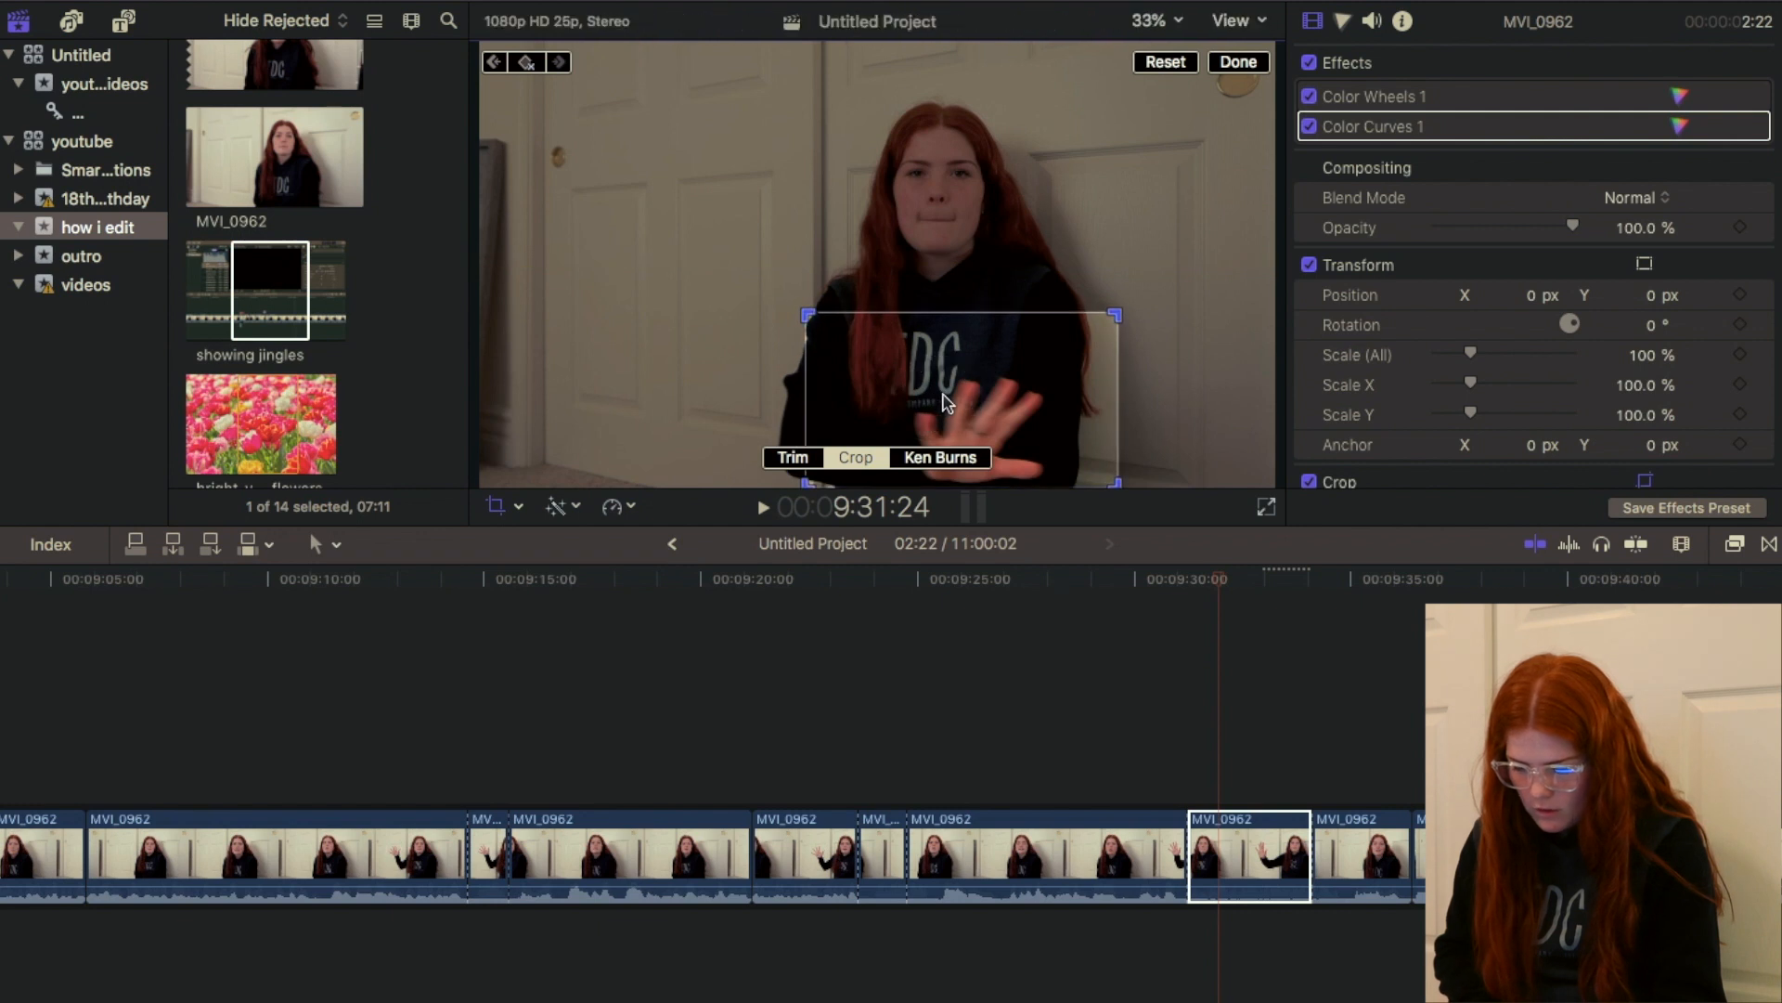
pyautogui.moveTo(945, 401); pyautogui.dragTo(674, 226)
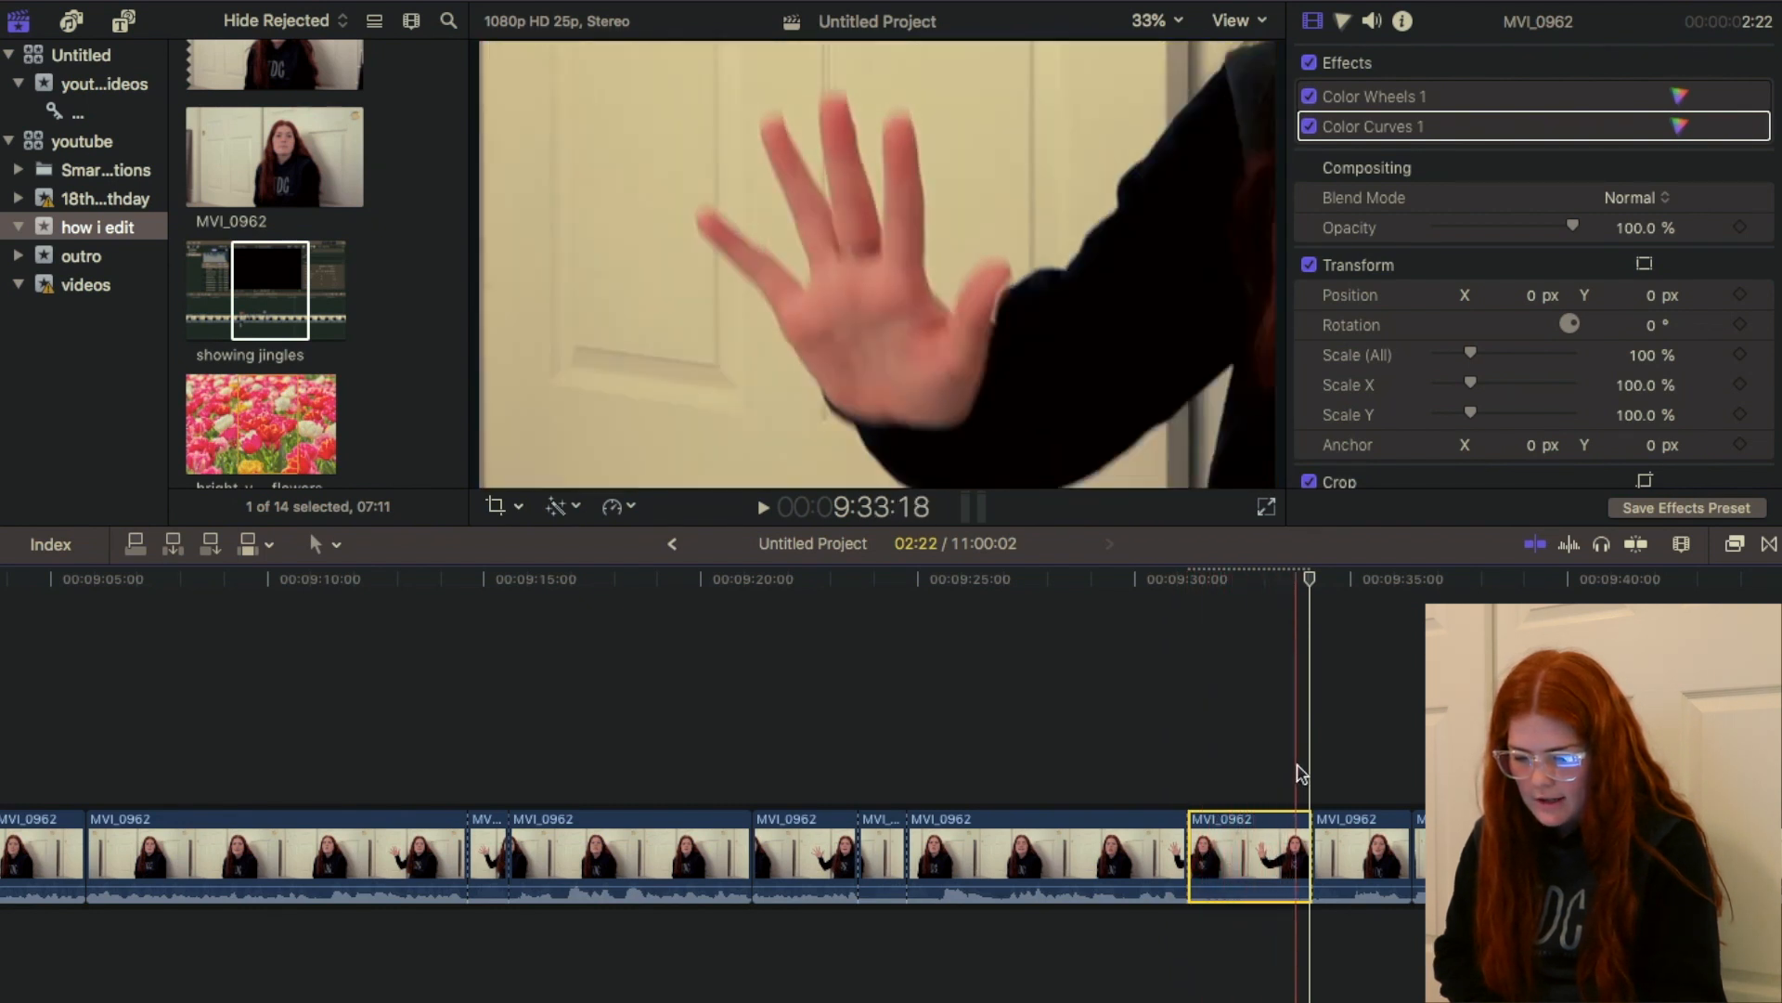
pyautogui.press('space')
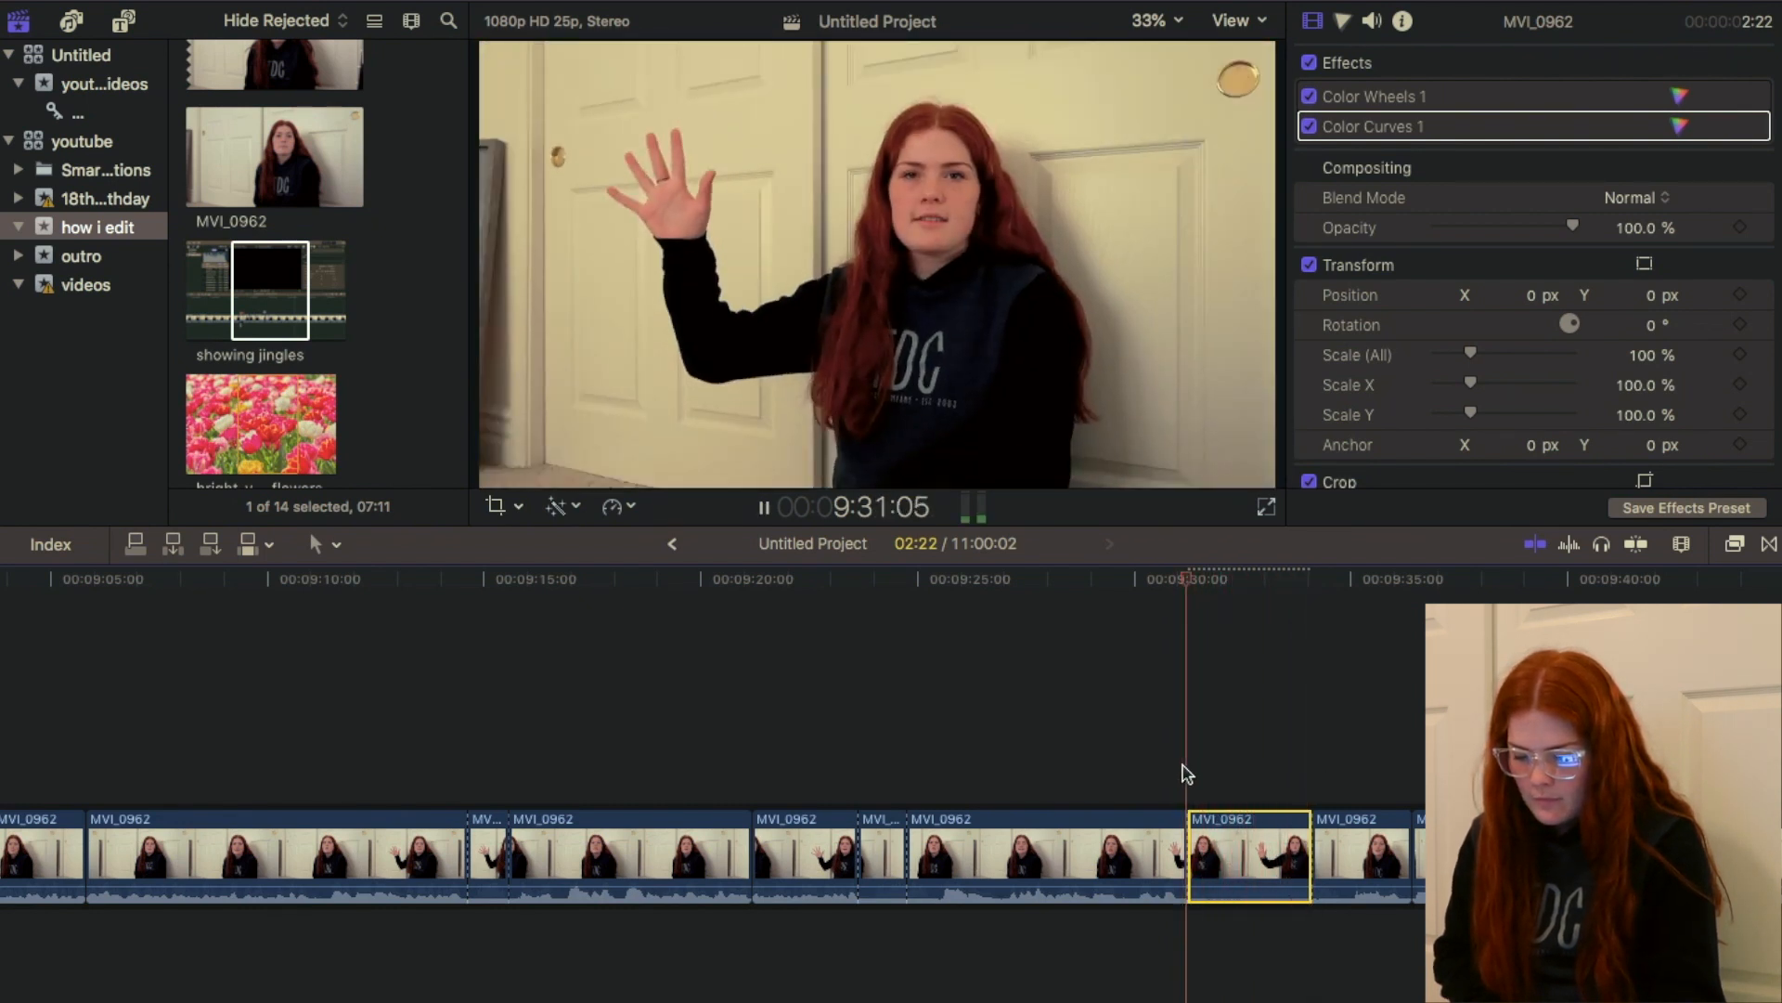